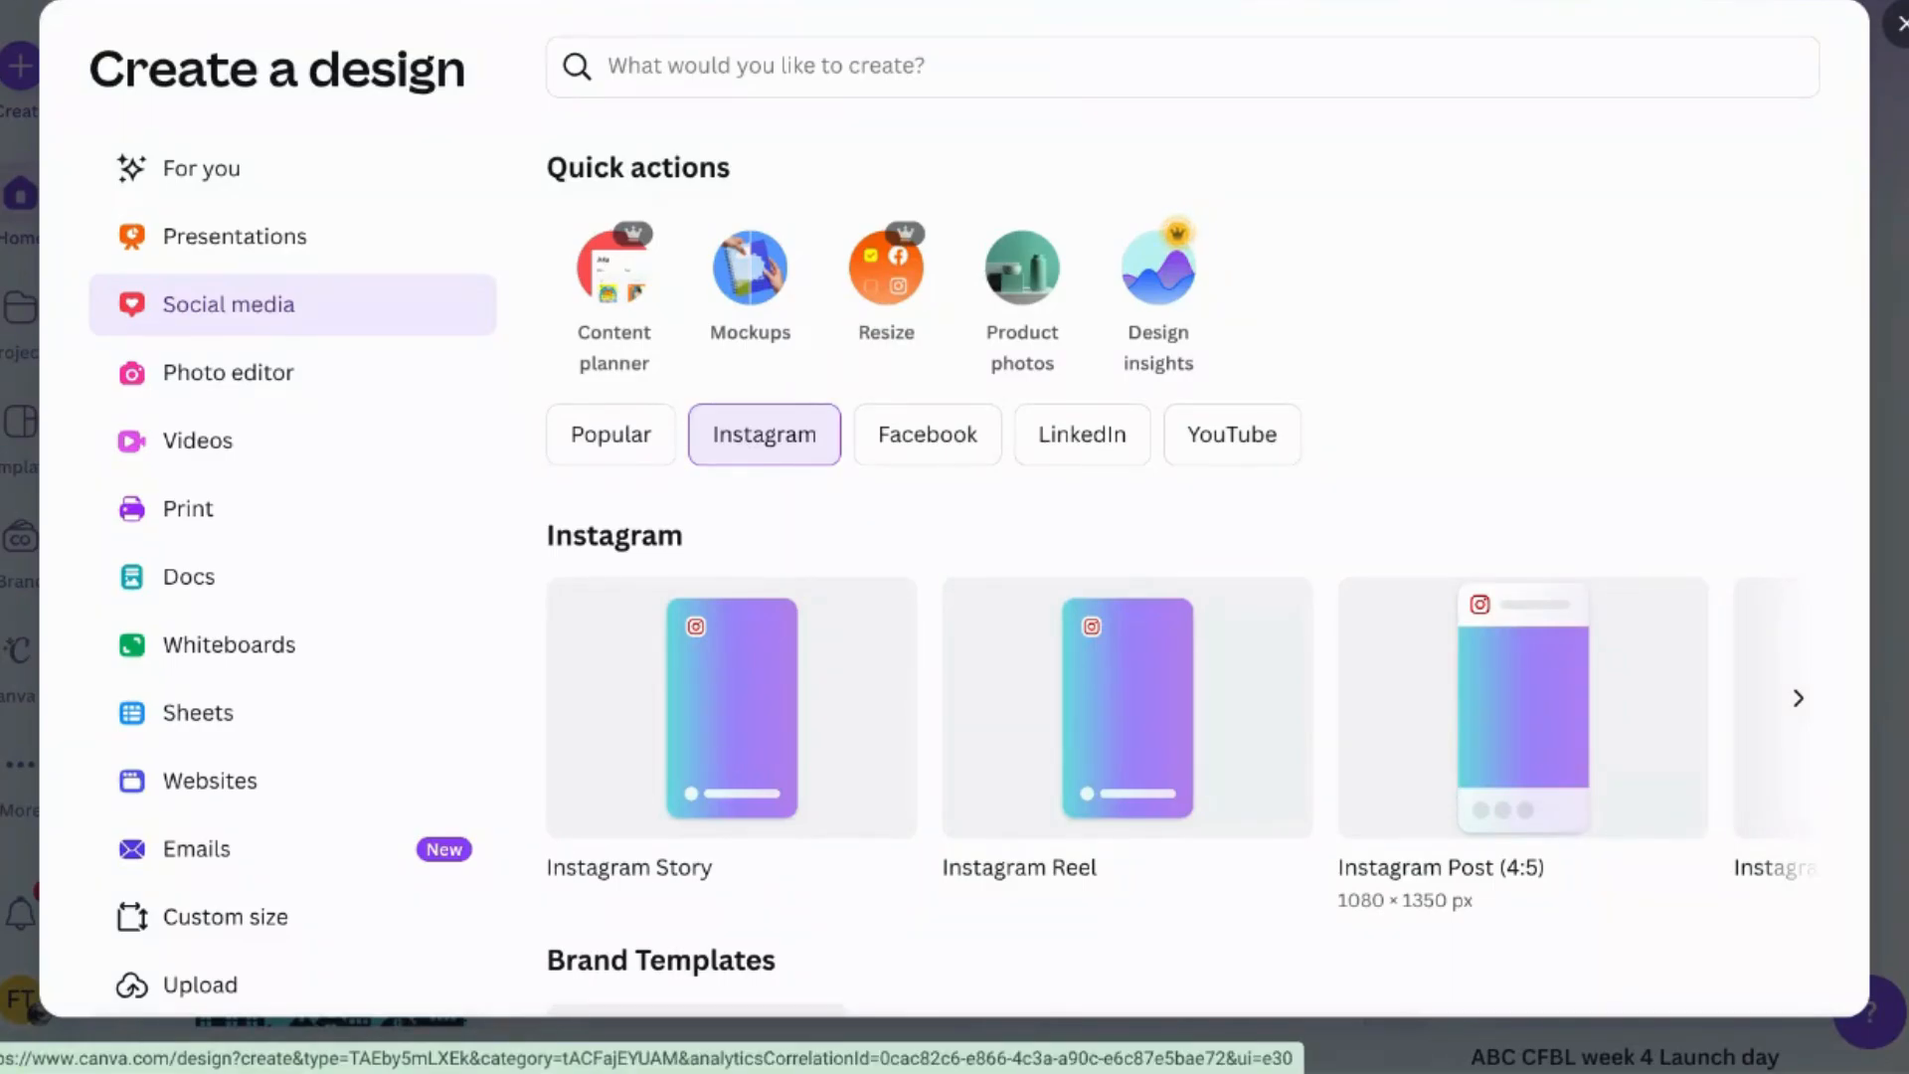
- Create a new Instagram Post (4:5) design
click(1585, 810)
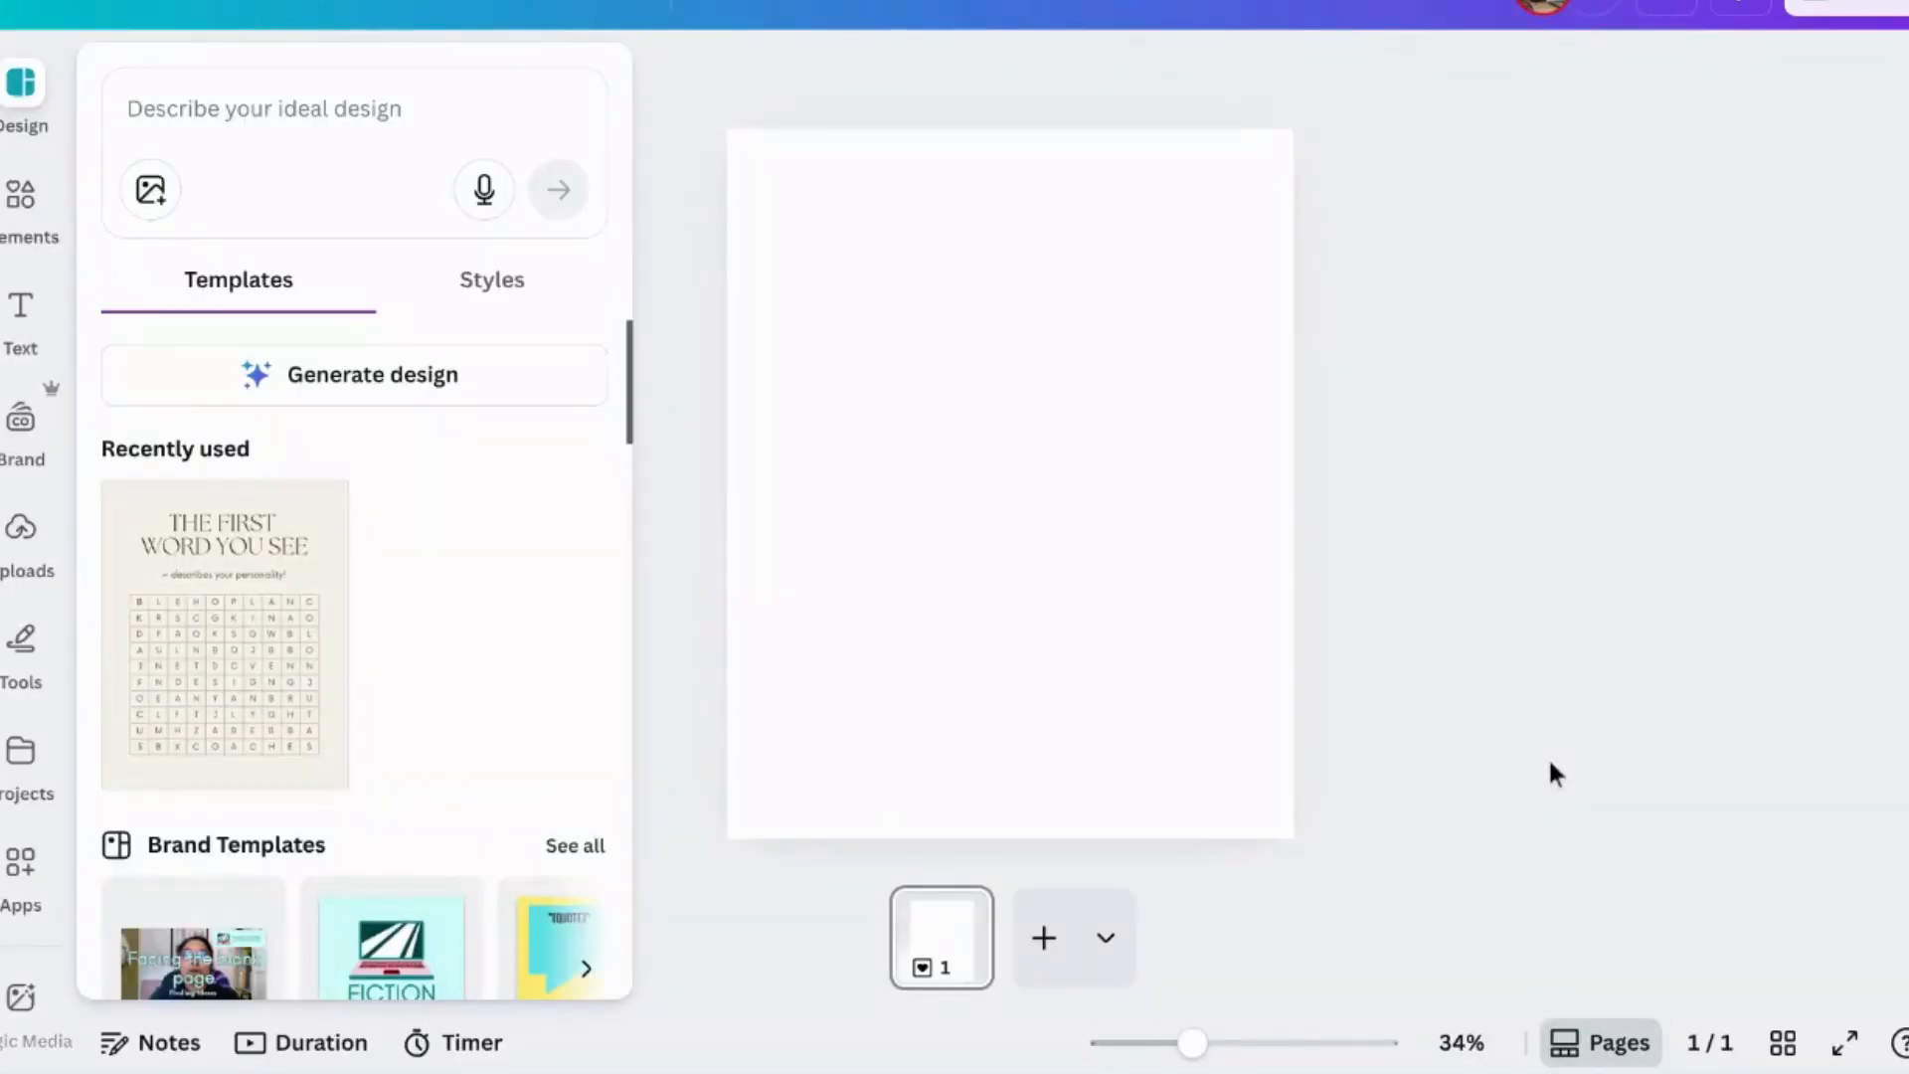
click(725, 512)
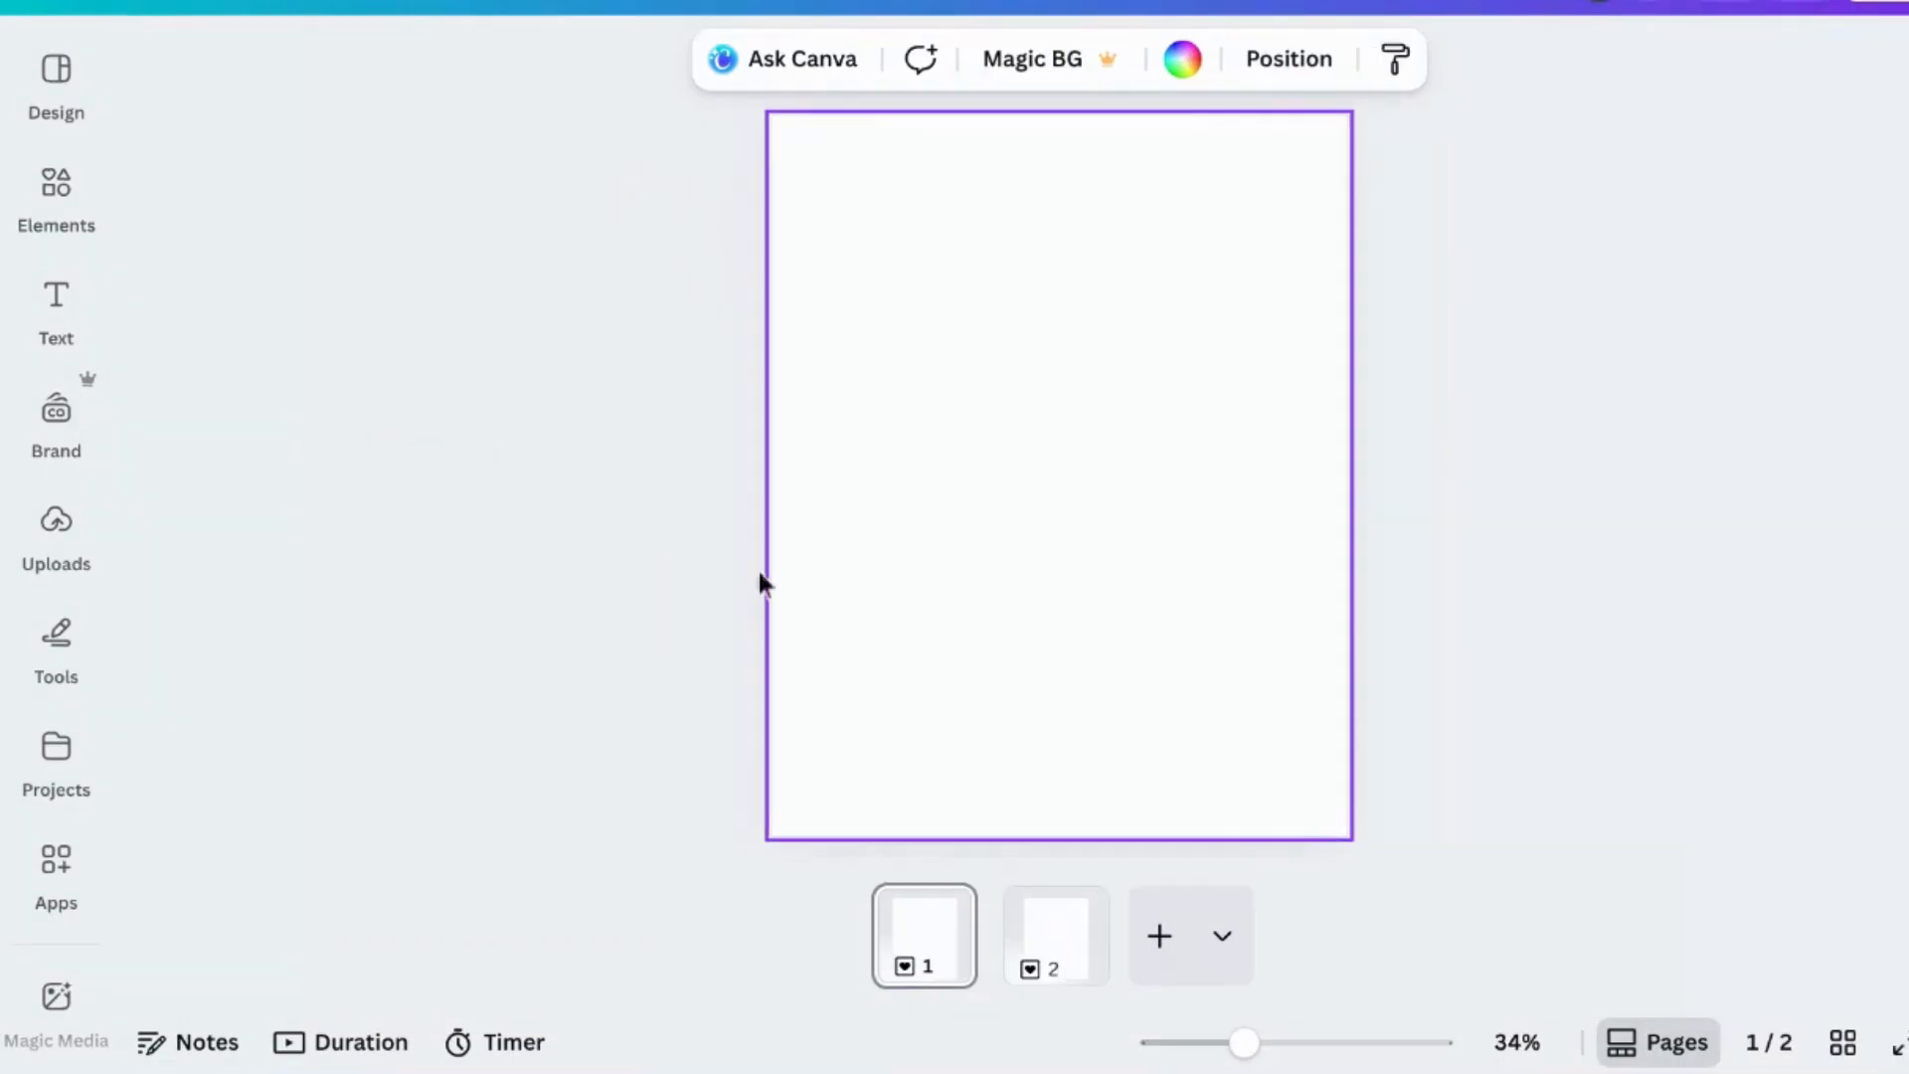
- Insert the row-of-houses silhouette graphic from the recently used elements onto page 1
click(61, 219)
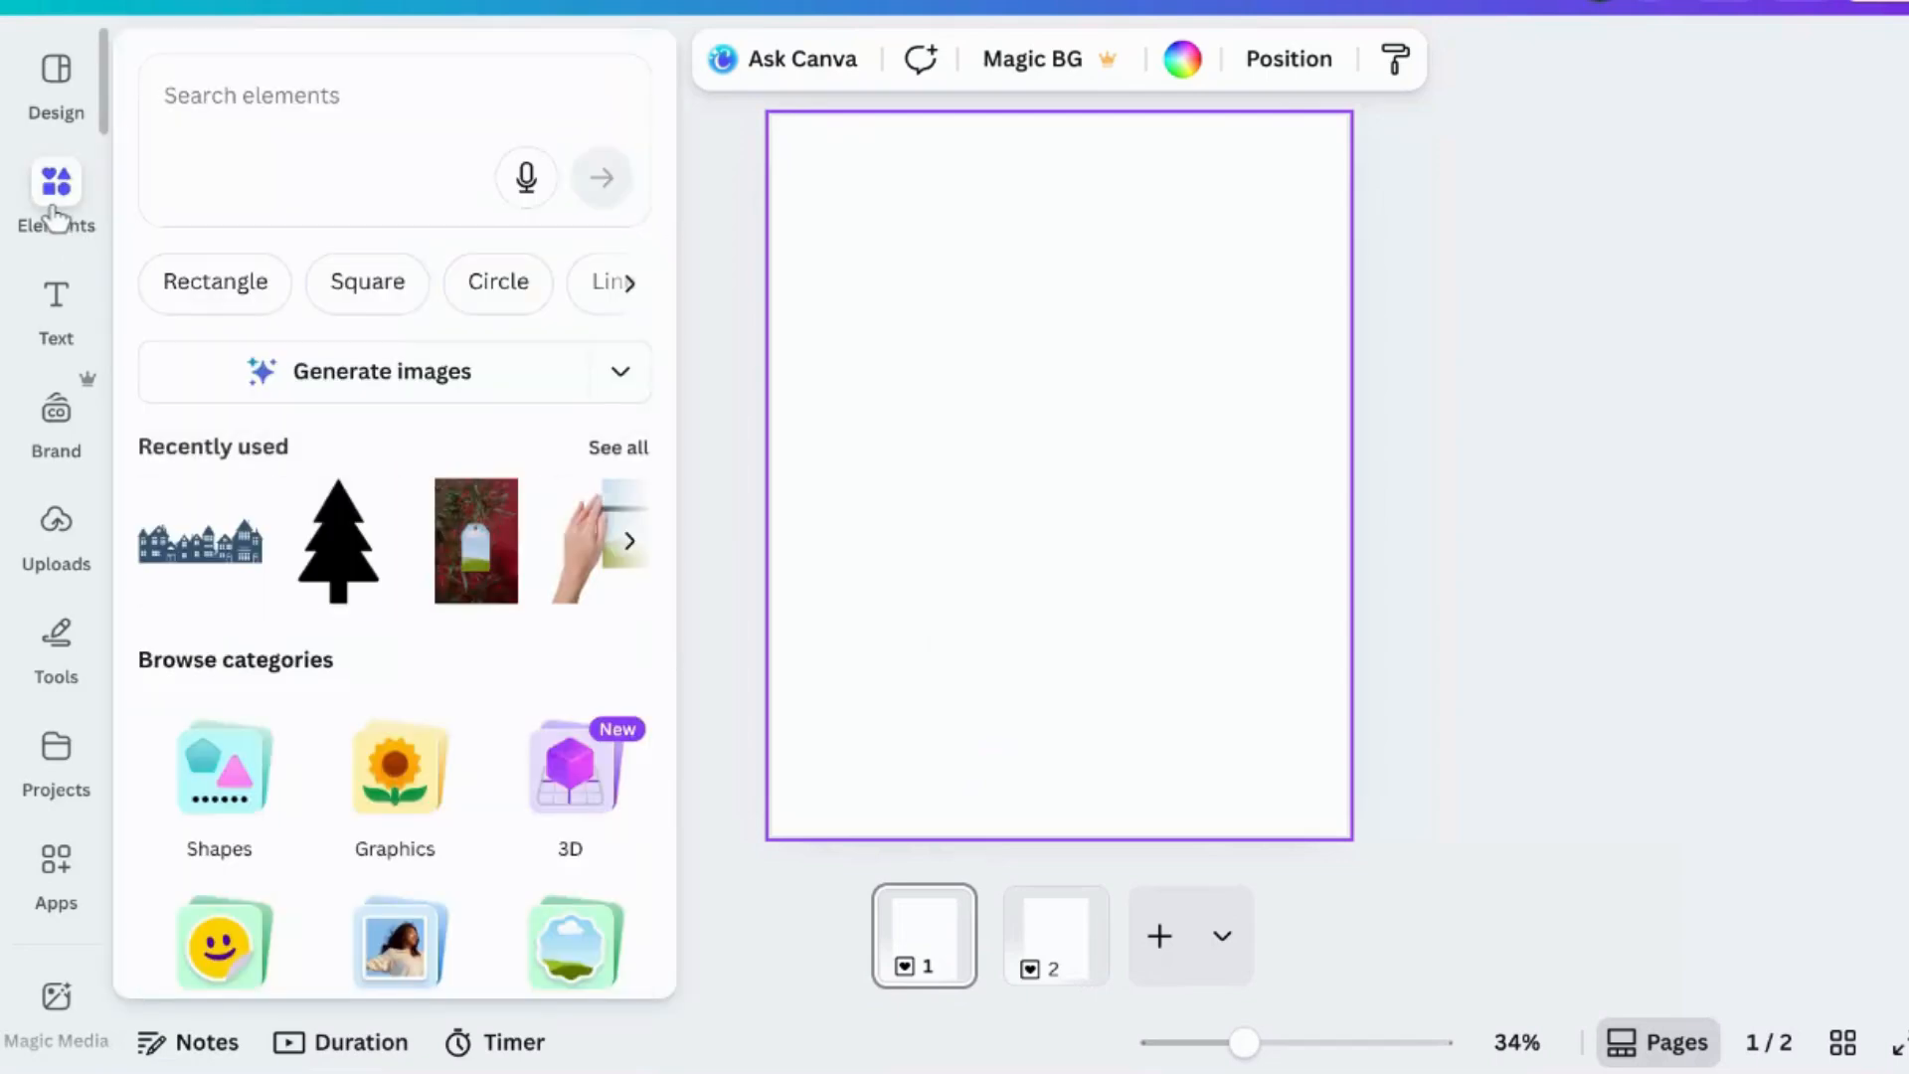
click(209, 561)
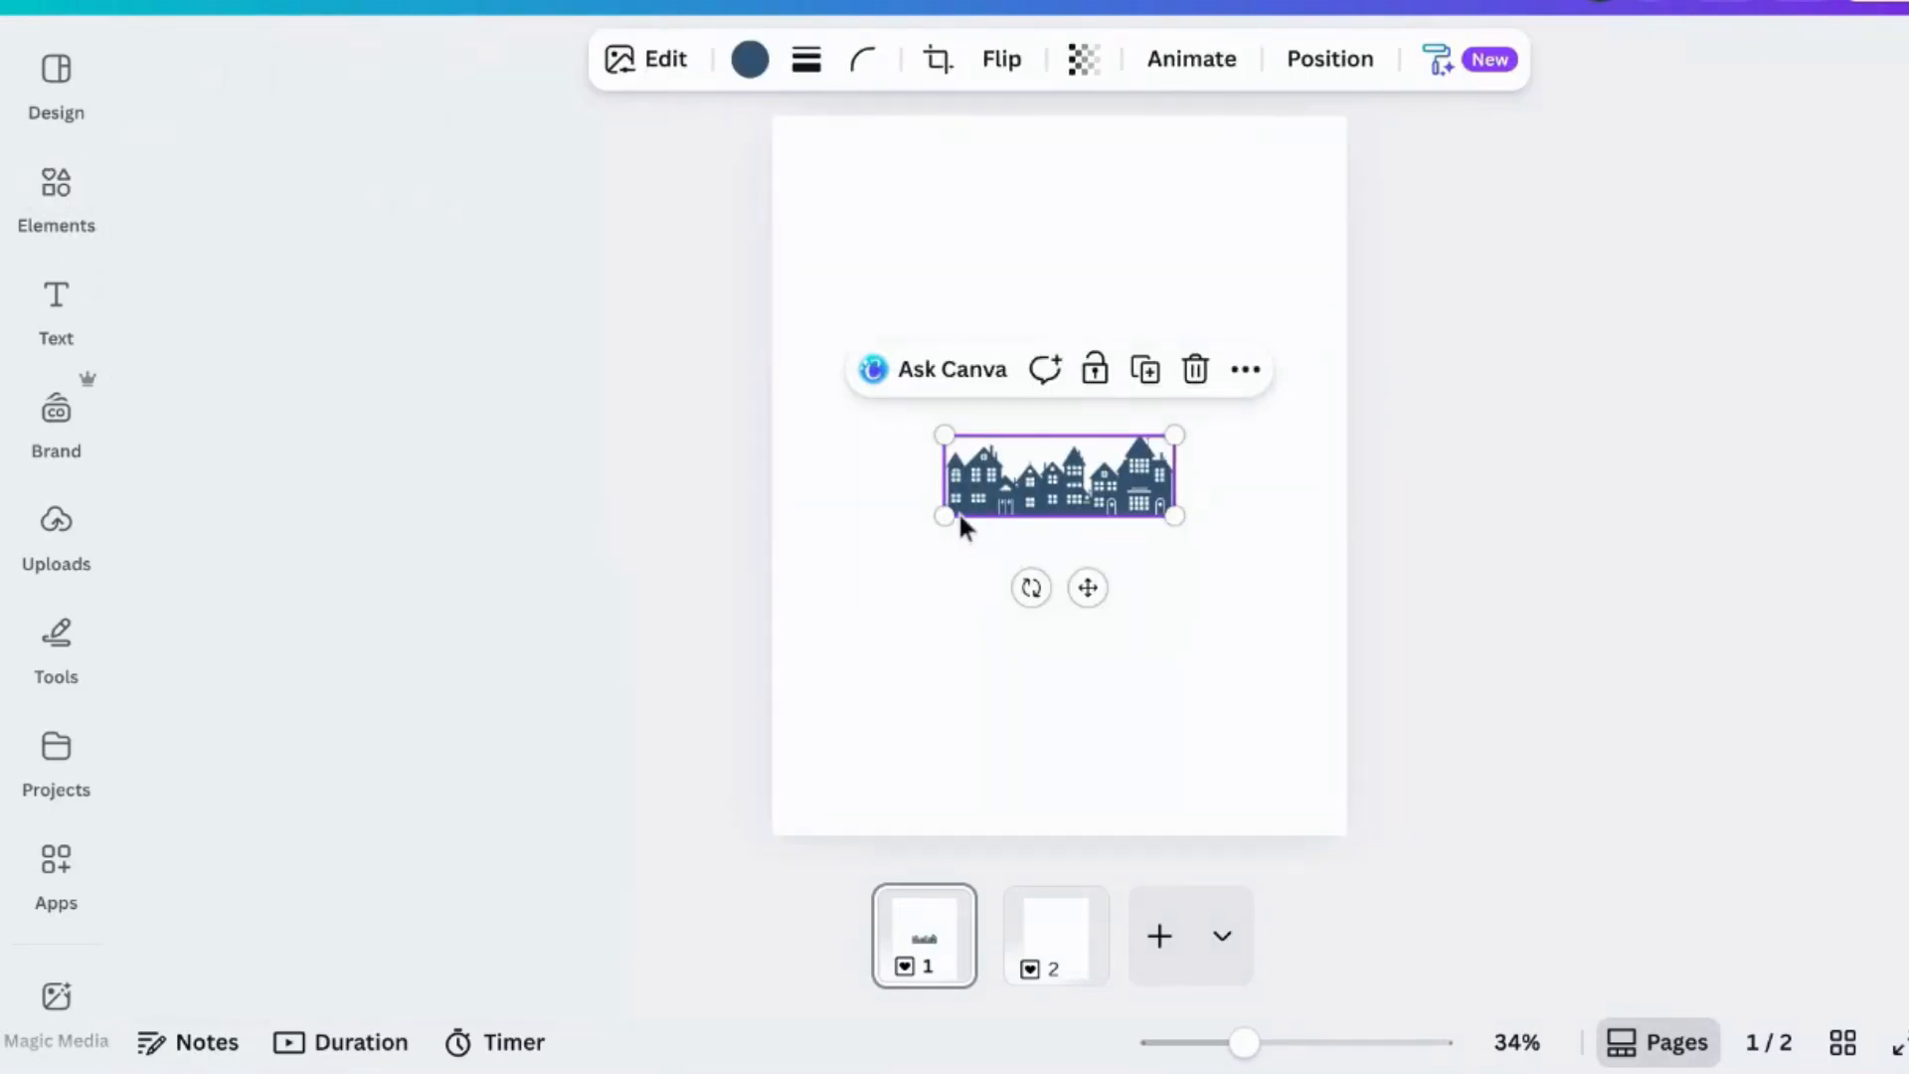
- Enlarge the houses graphic and place it along the bottom edge of the page, spanning its full width
drag(936, 527, 733, 664)
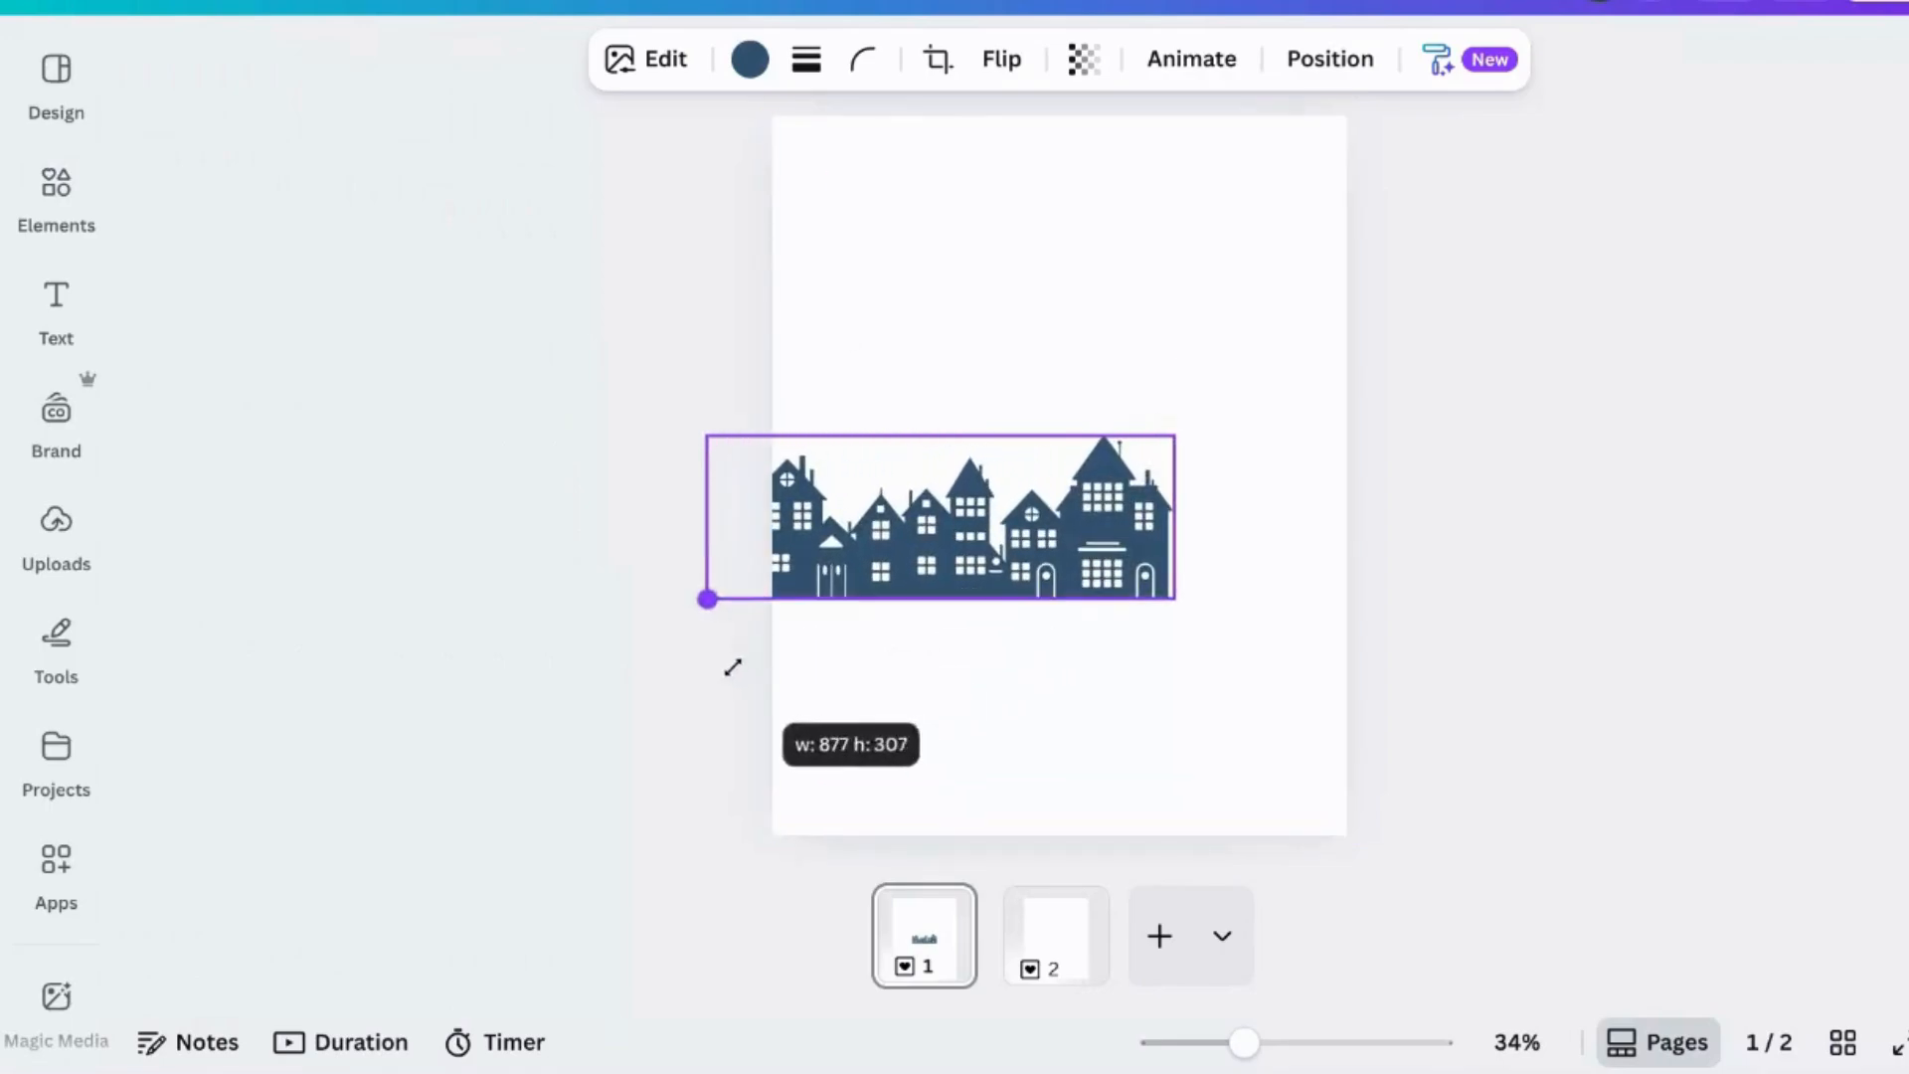
drag(1173, 600, 1266, 630)
drag(1120, 569, 1165, 773)
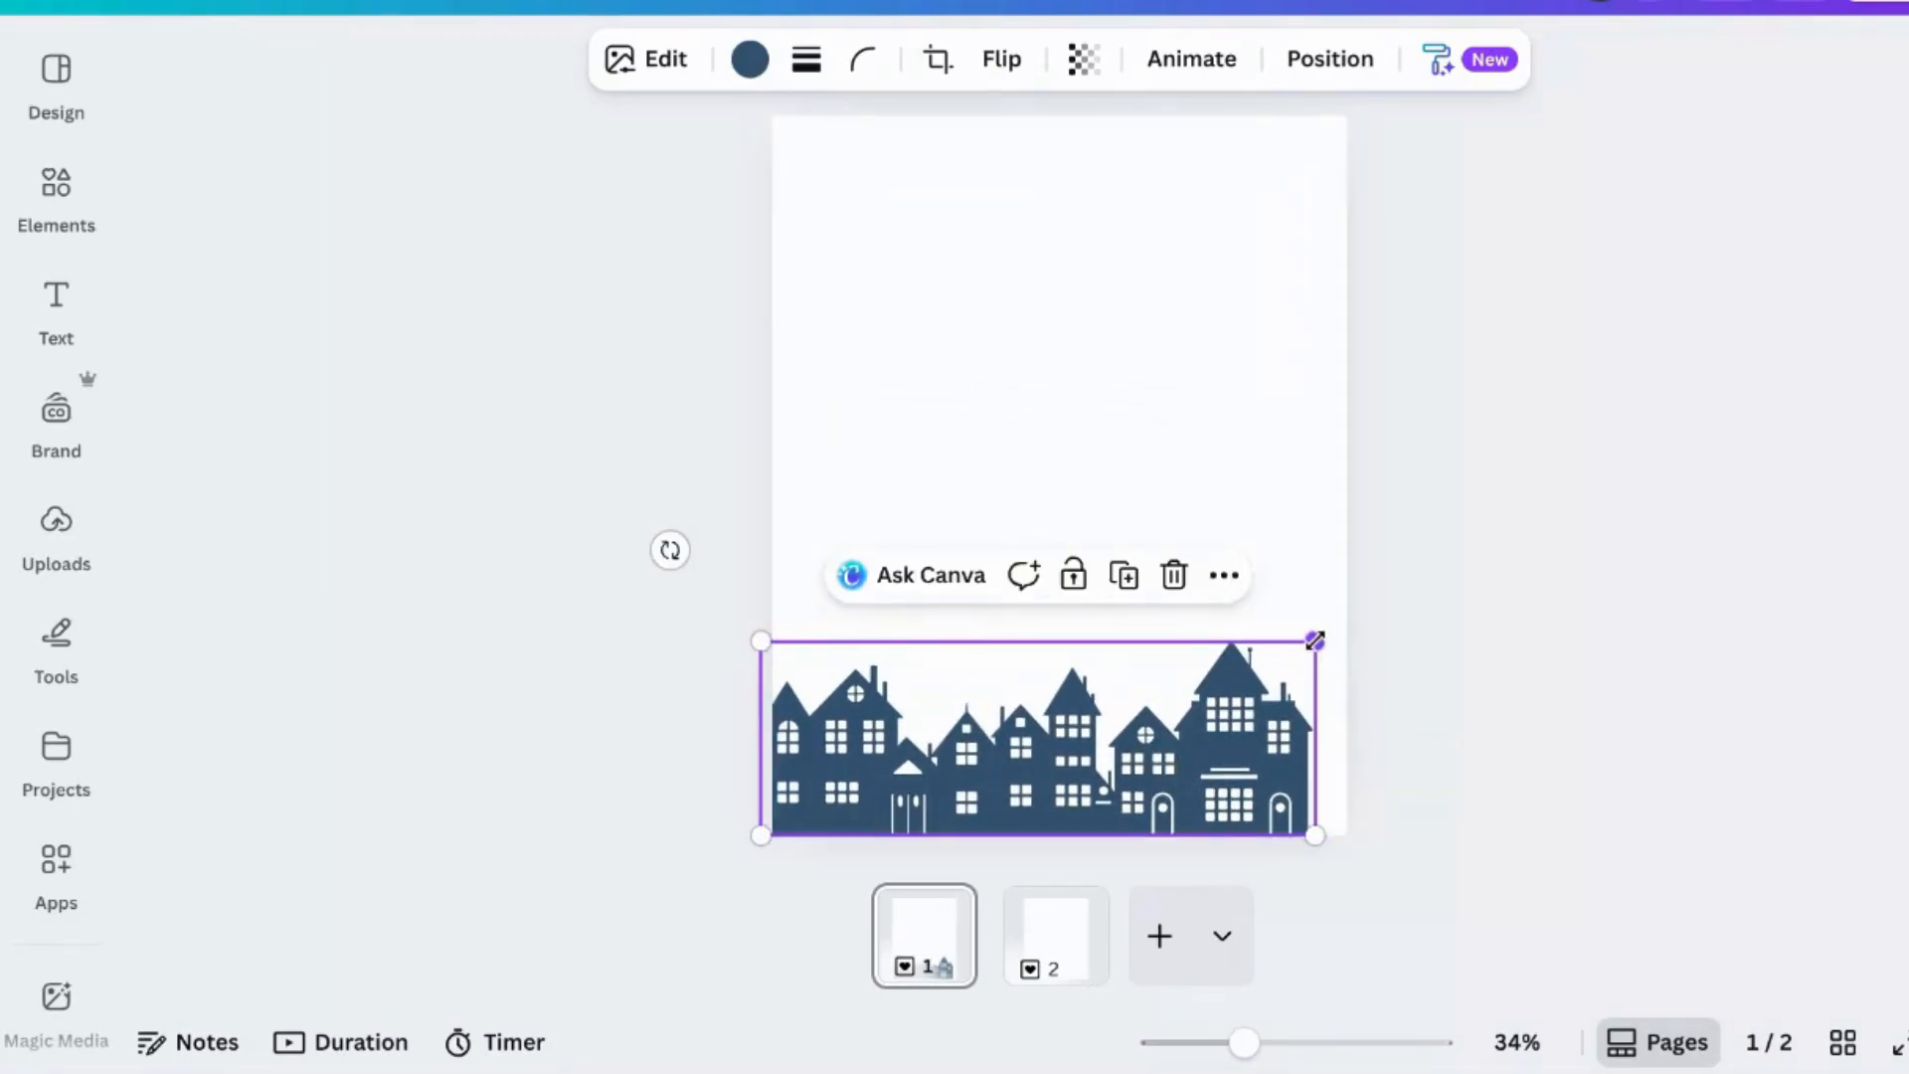
drag(1314, 640, 1393, 613)
mouse_move(1270, 702)
mouse_down()
mouse_move(1255, 691)
mouse_move(1272, 685)
mouse_up()
click(1724, 476)
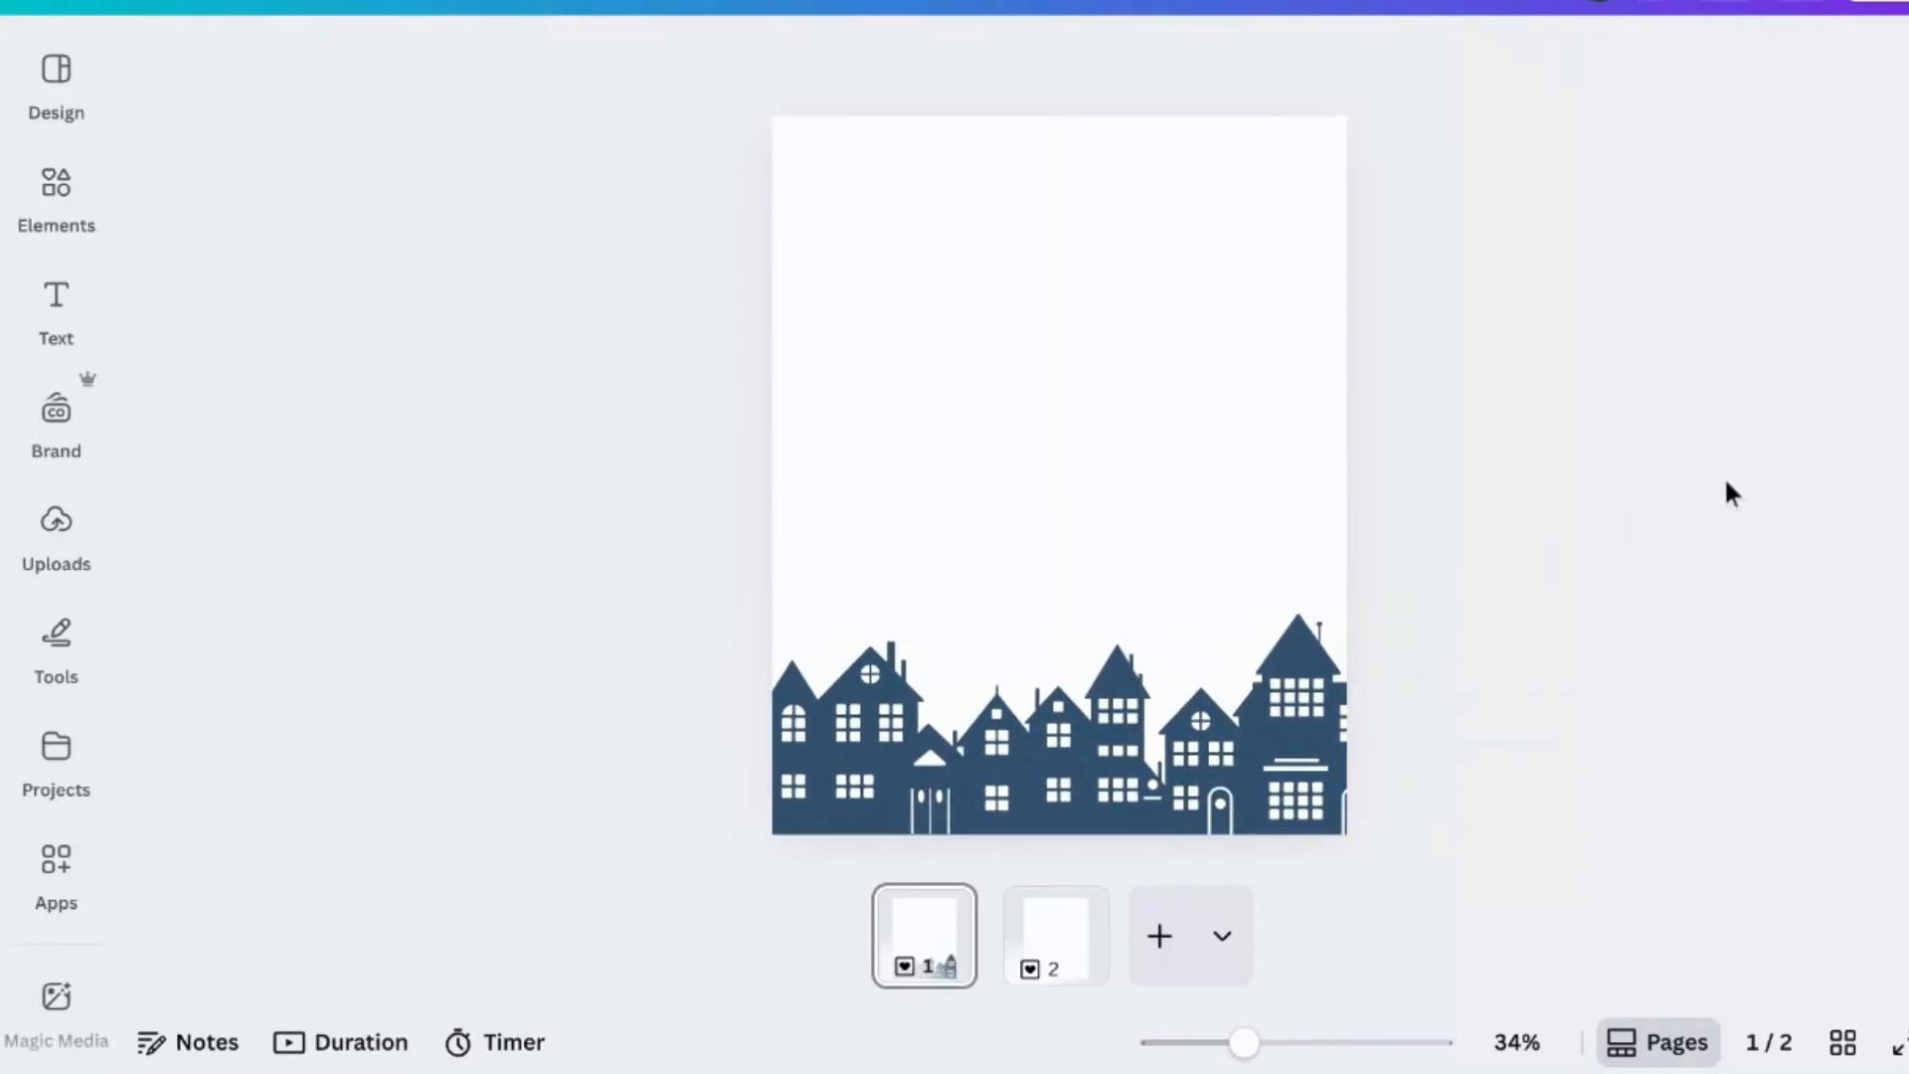
- Set the page 1 background colour to turquoise
click(1110, 306)
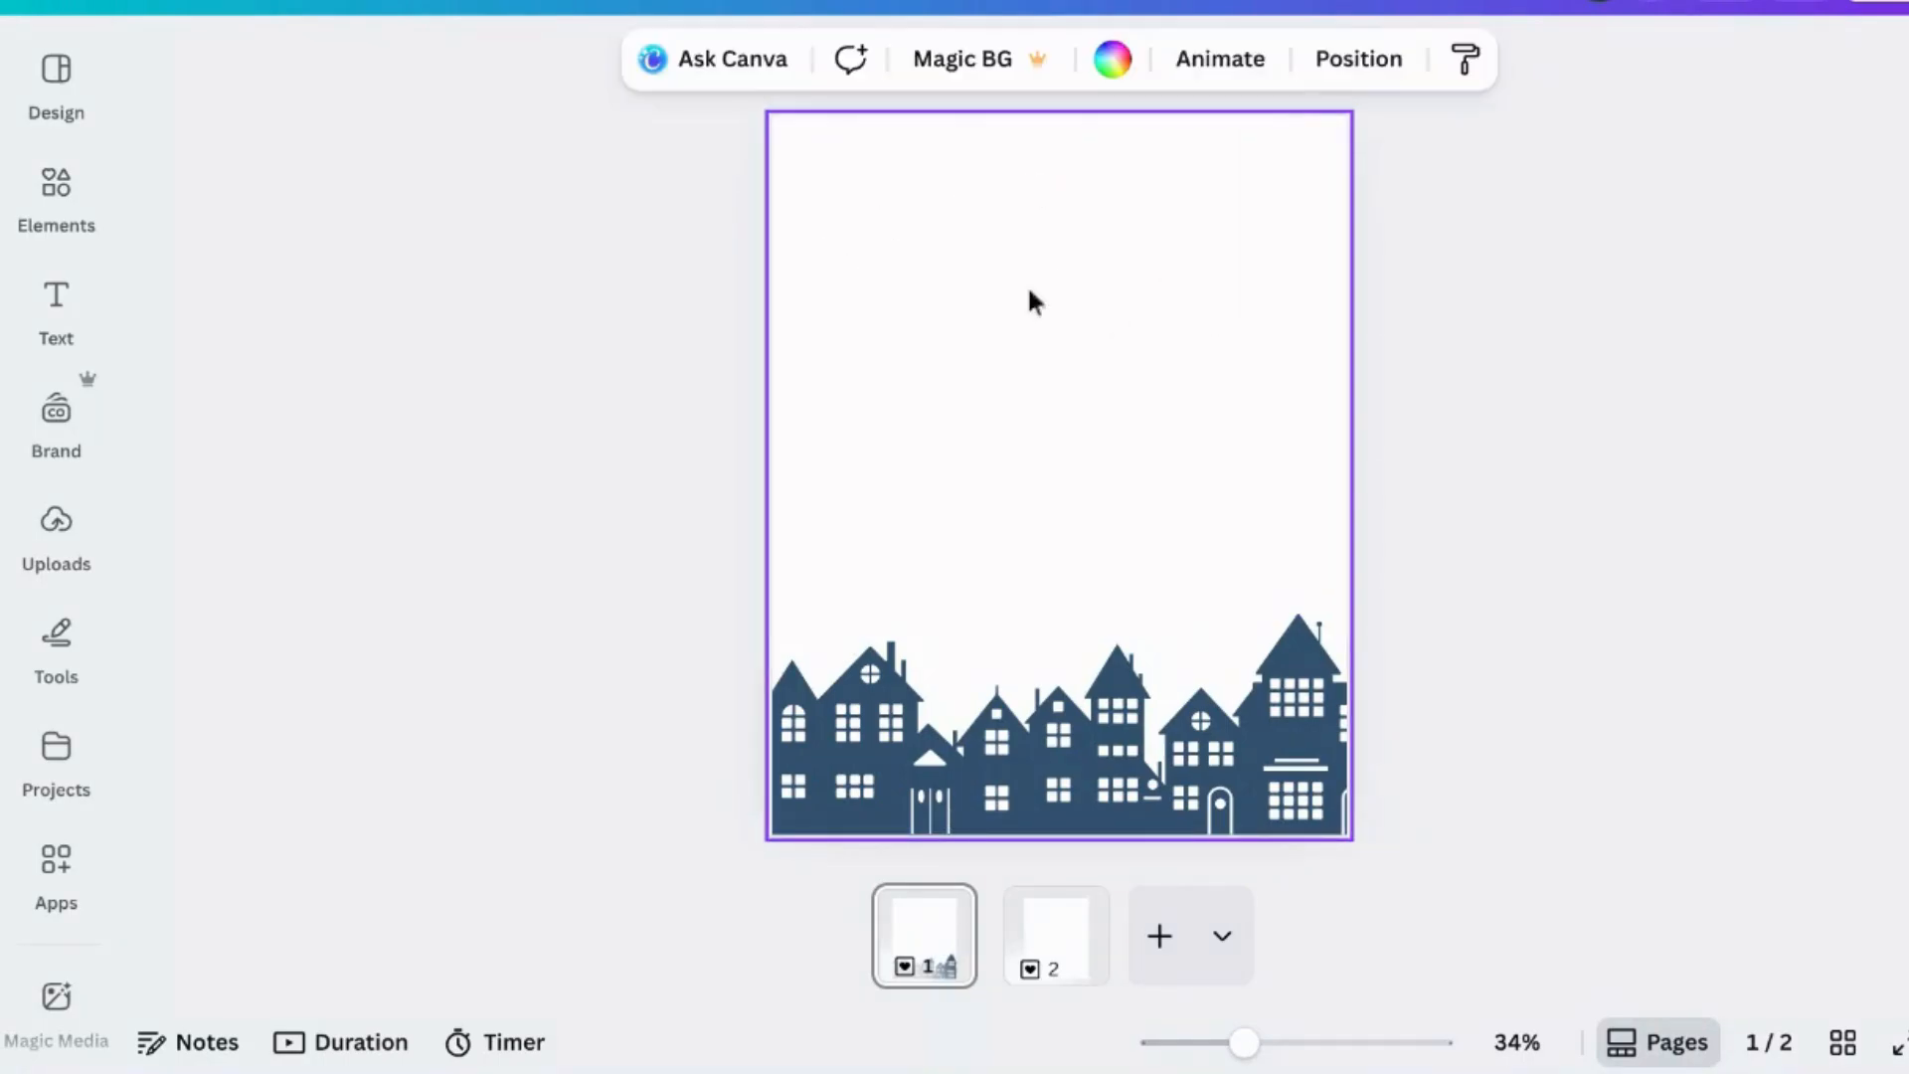
click(1106, 64)
scroll(320, 796, down, 1)
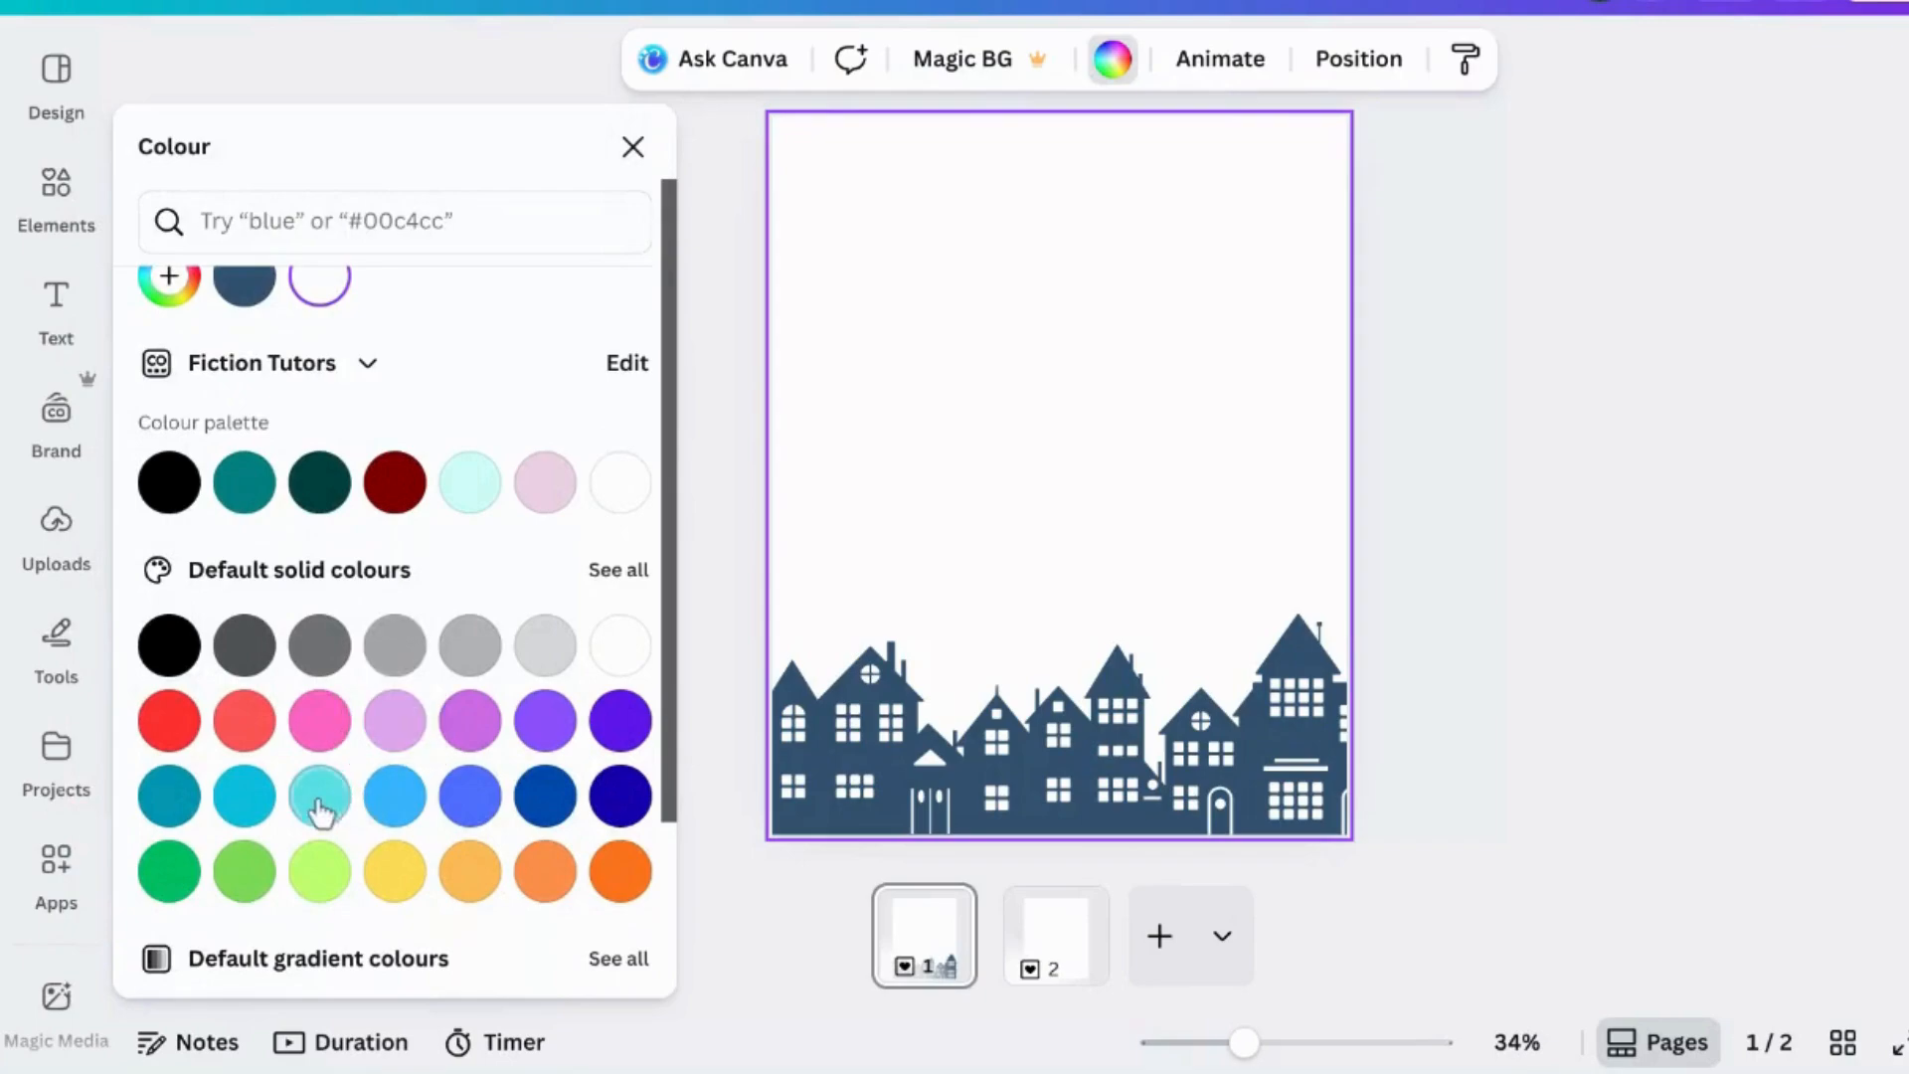
click(395, 817)
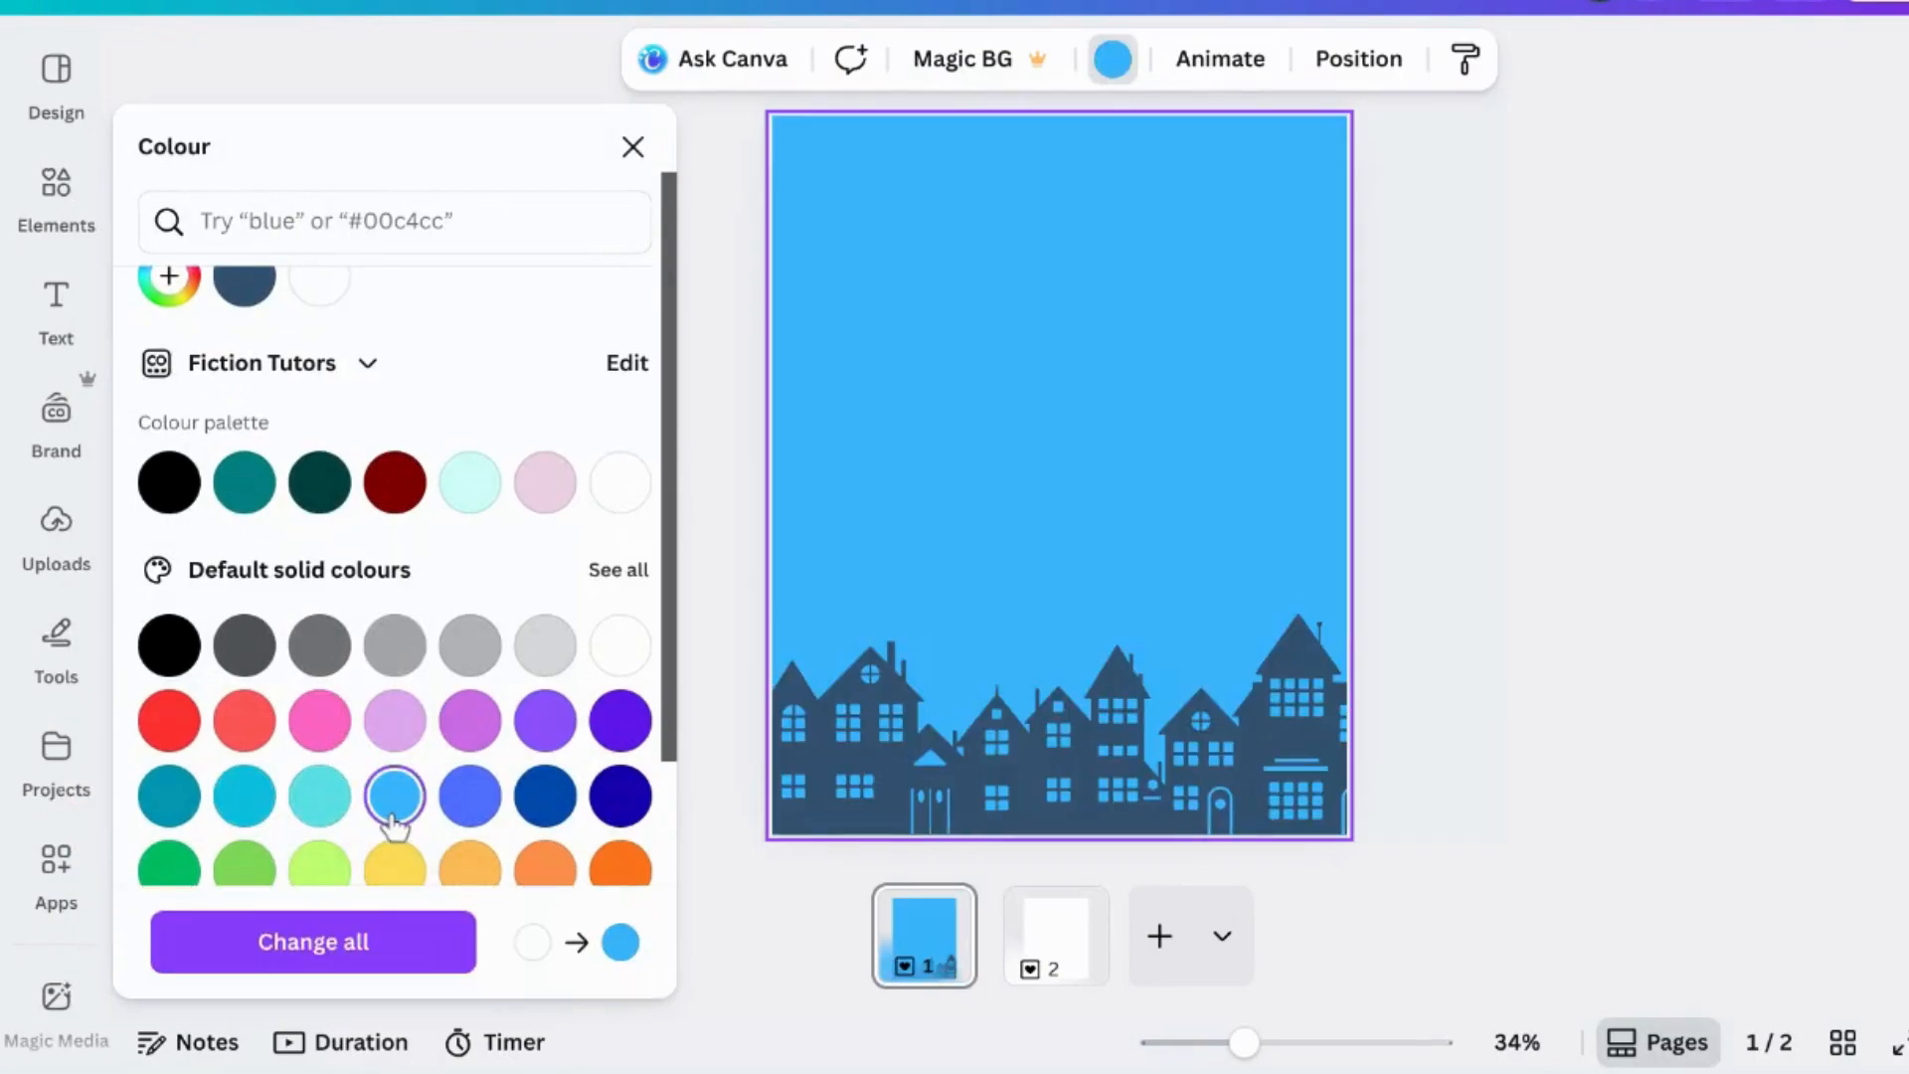
click(319, 796)
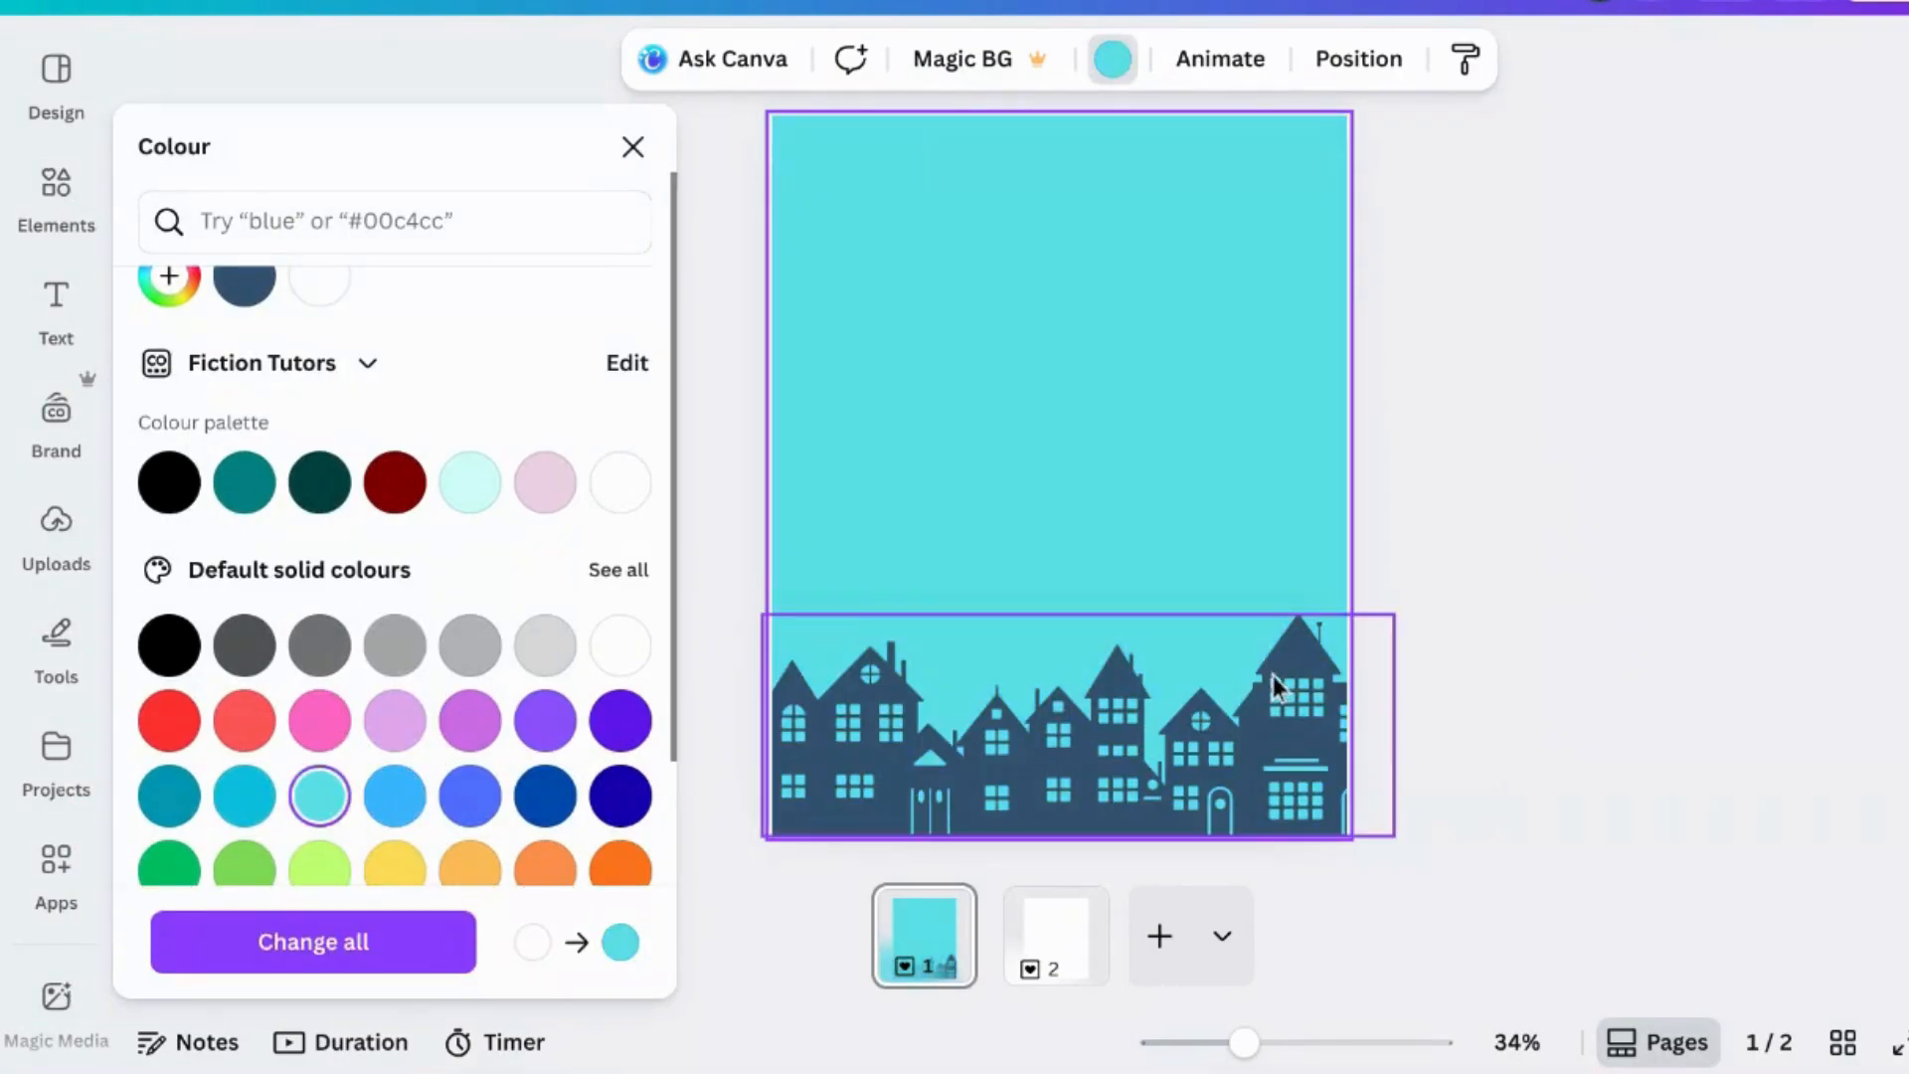
click(1453, 559)
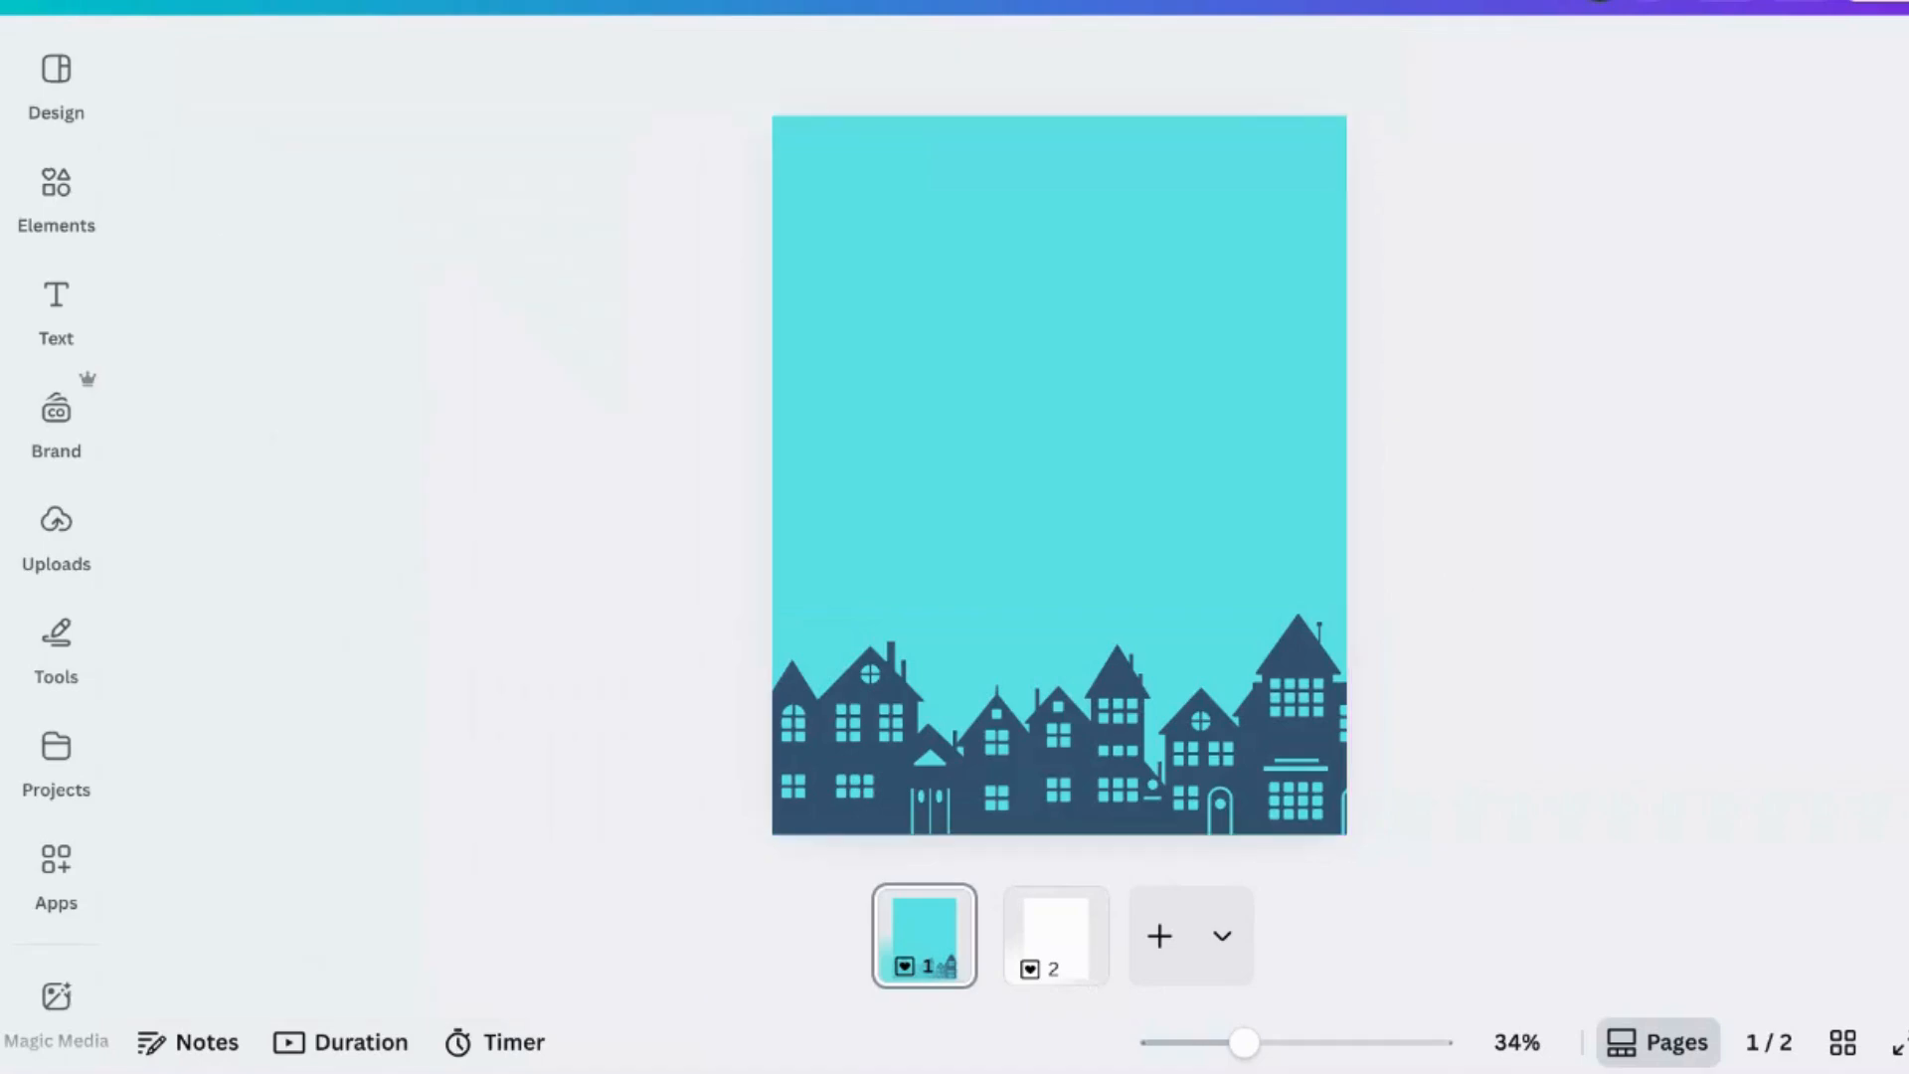
- Duplicate page 1 to create page 2
click(930, 940)
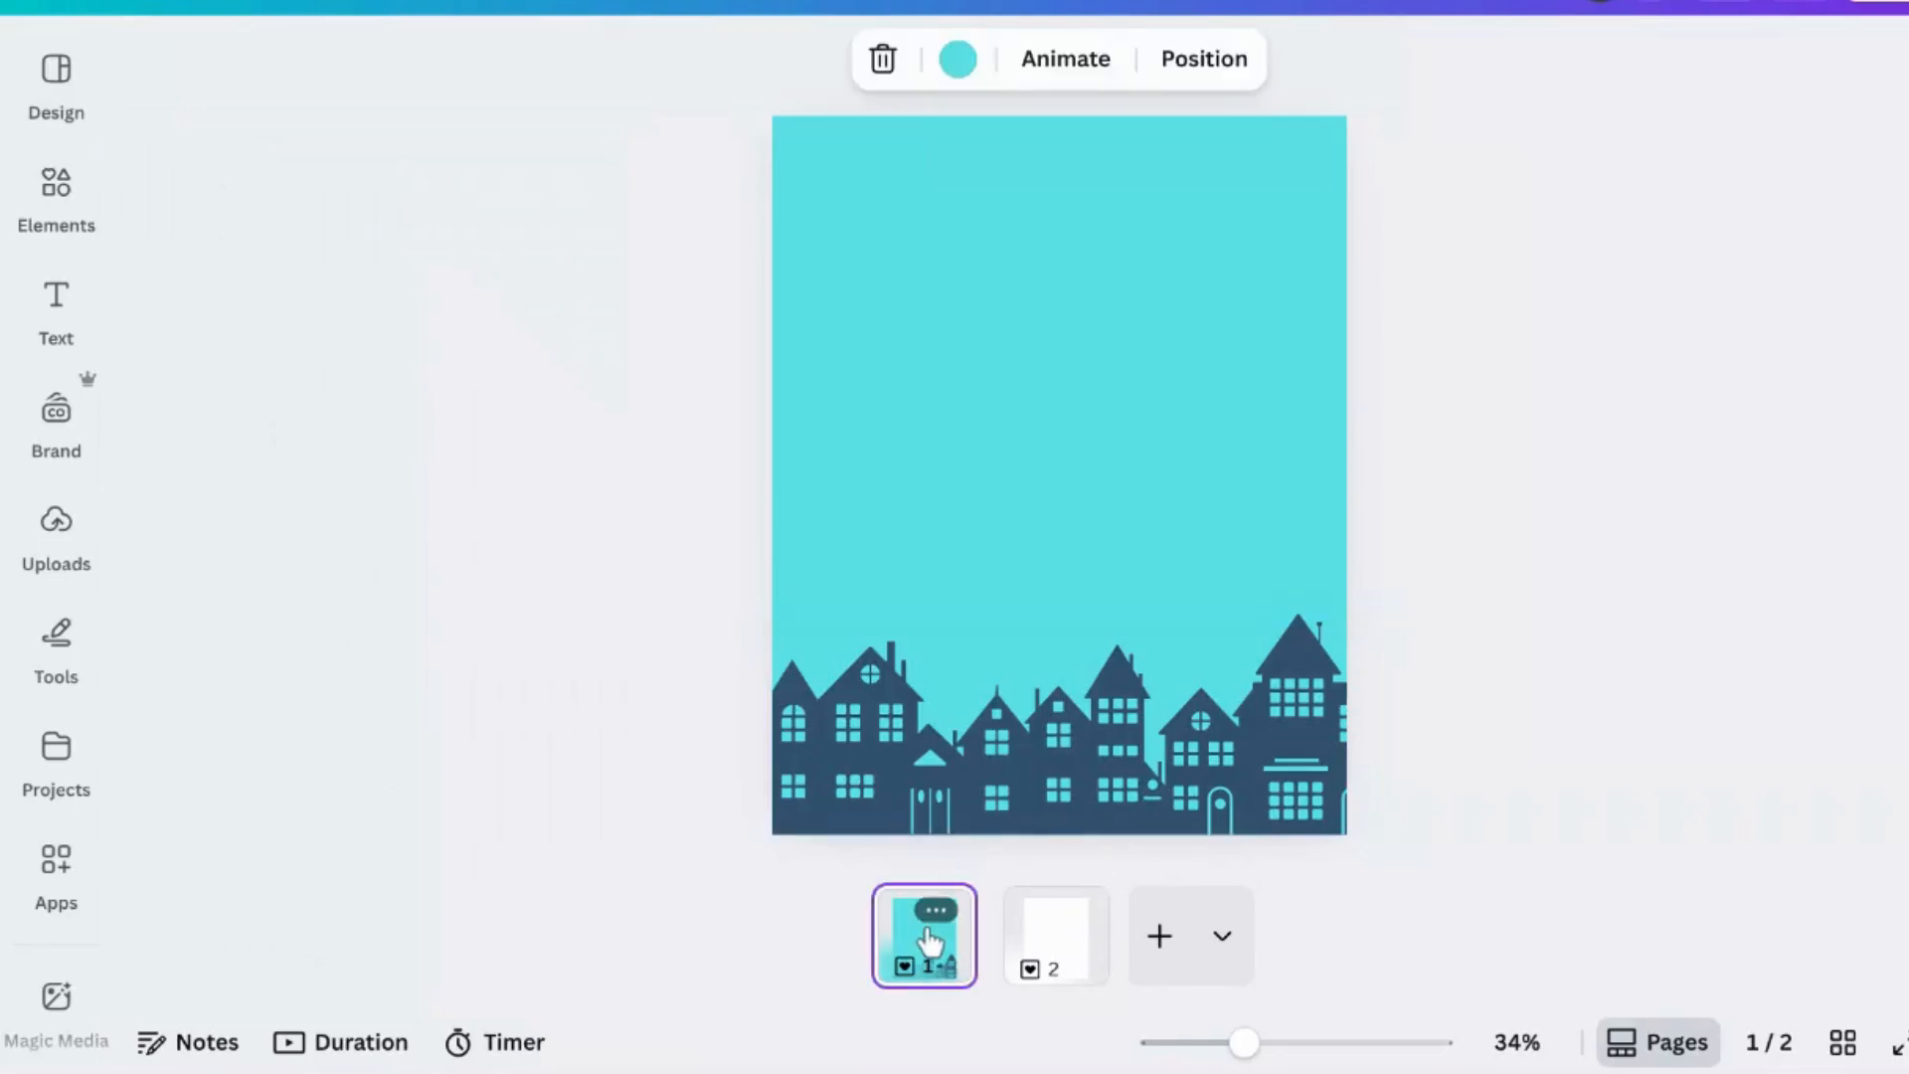
click(936, 910)
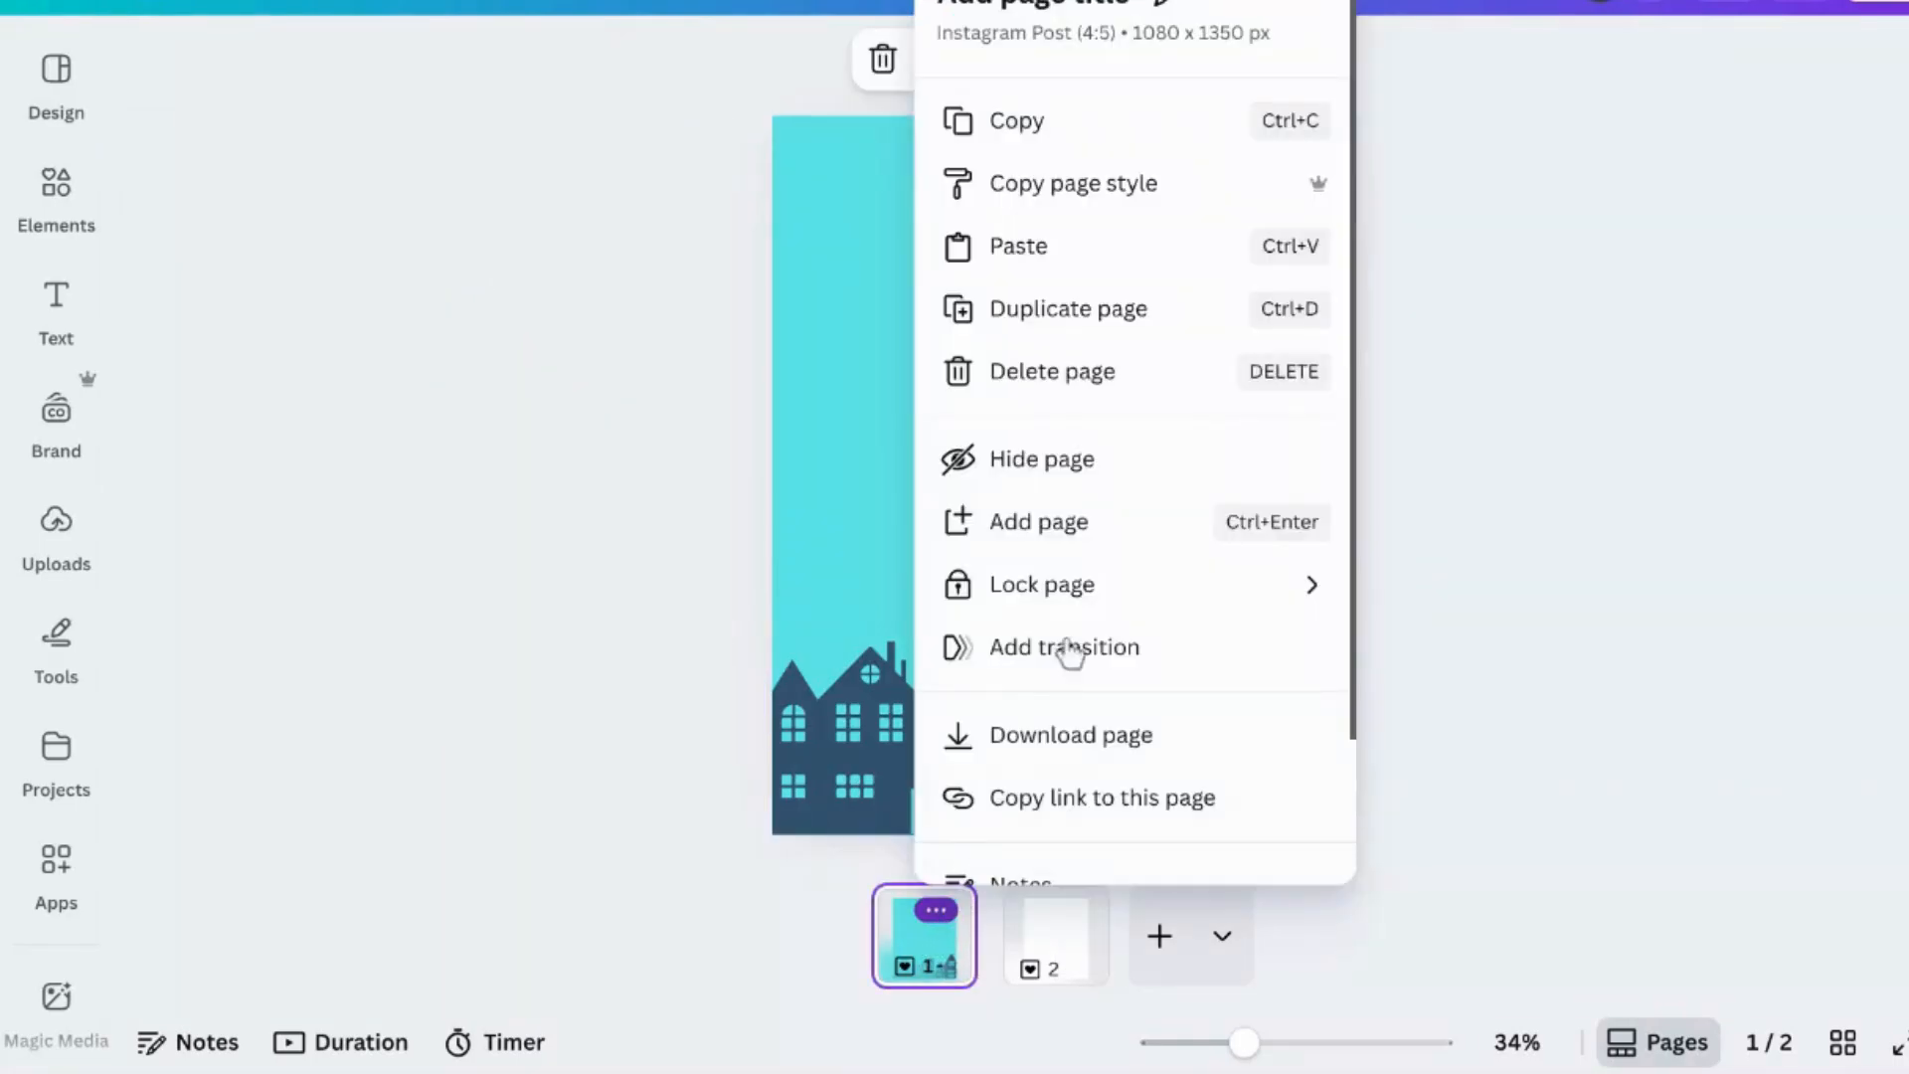
click(1096, 314)
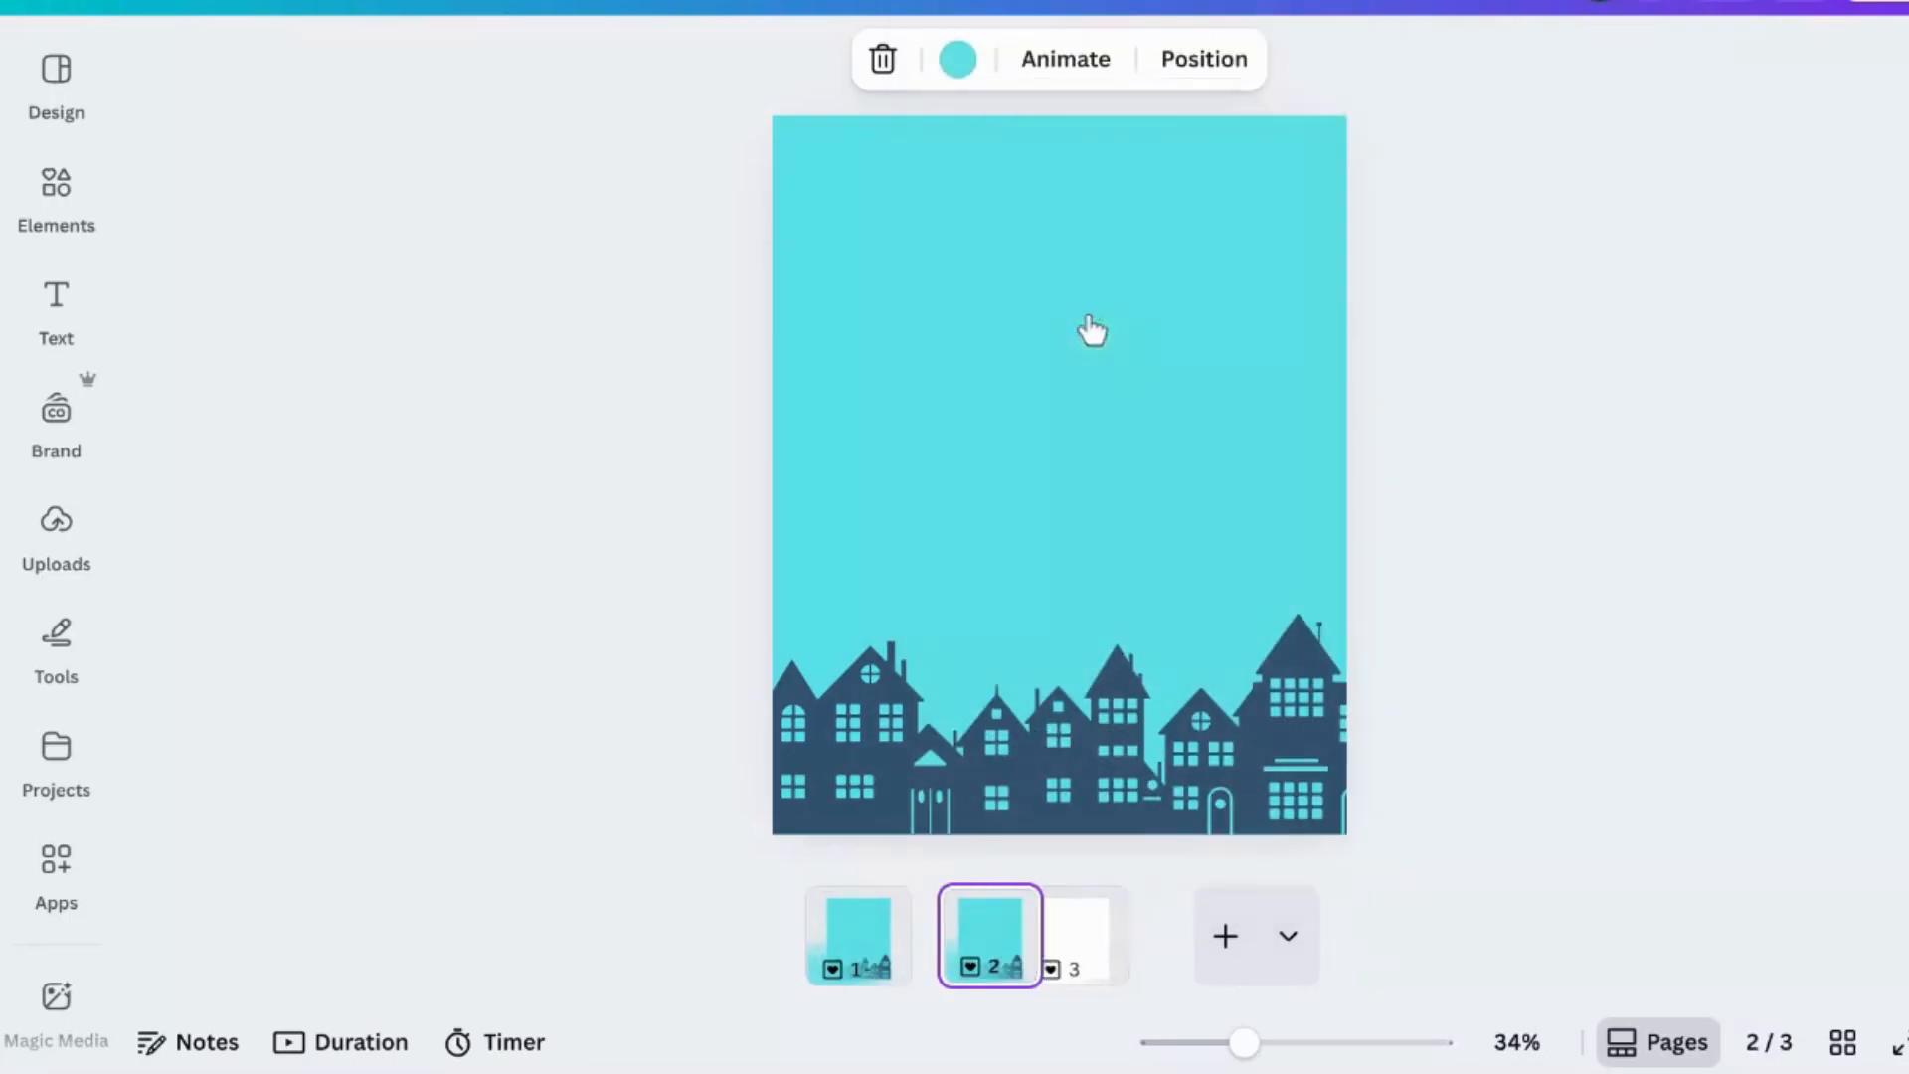
click(1425, 579)
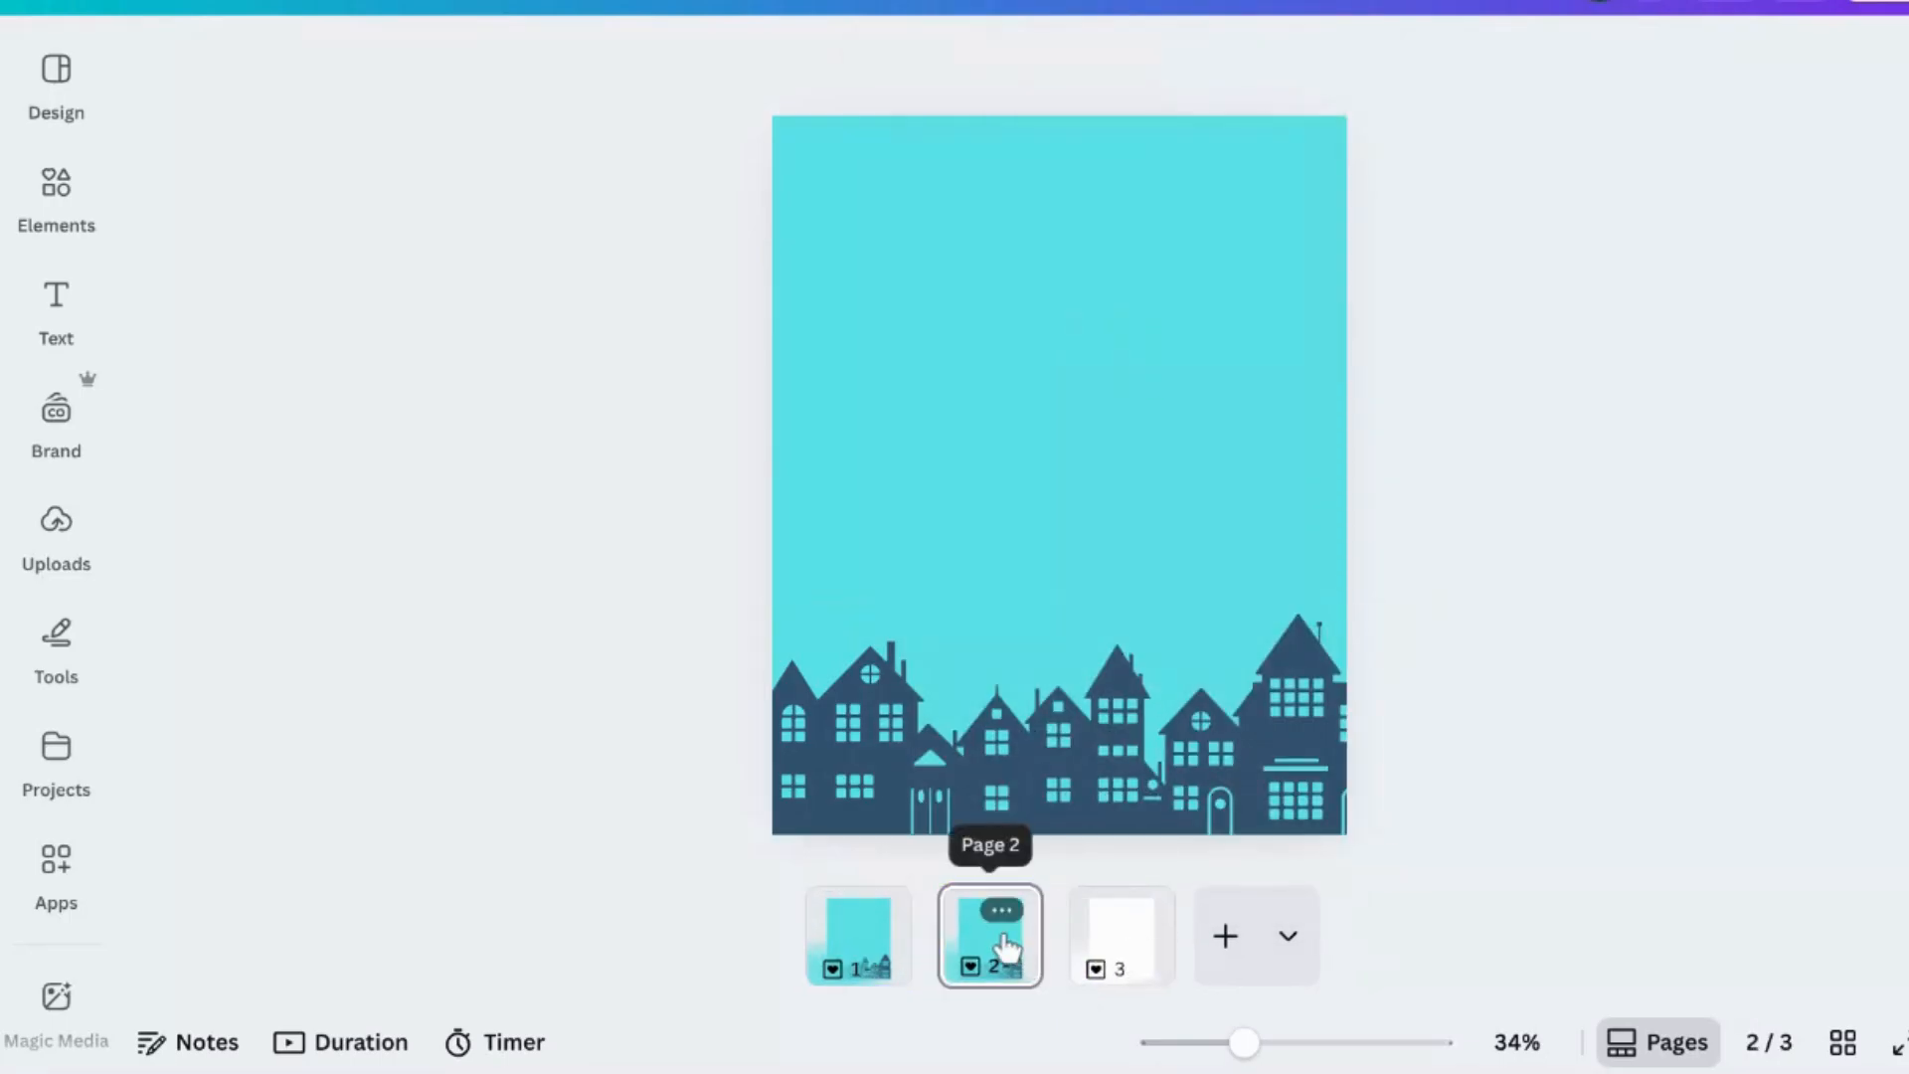
- Add a square rectangle shape from the Elements Rectangle shapes onto page 2
click(50, 194)
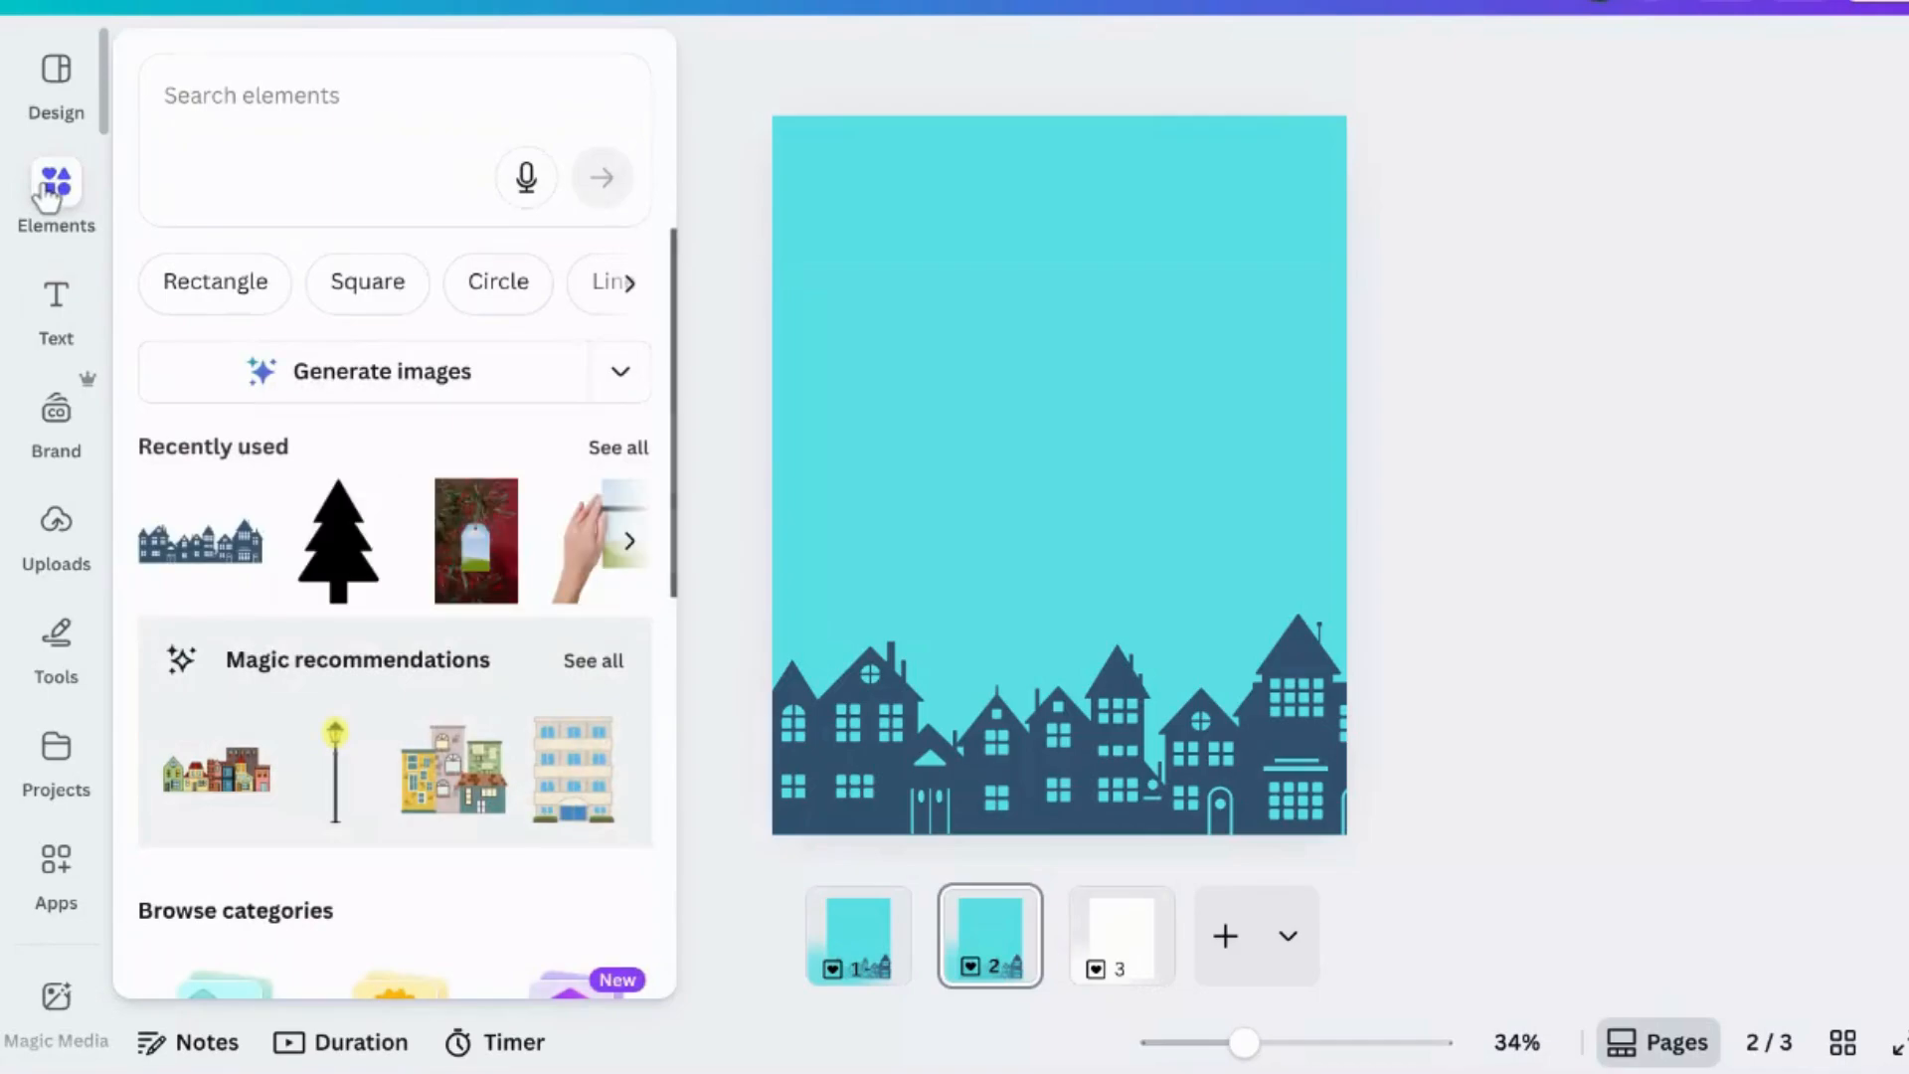
click(220, 285)
click(367, 541)
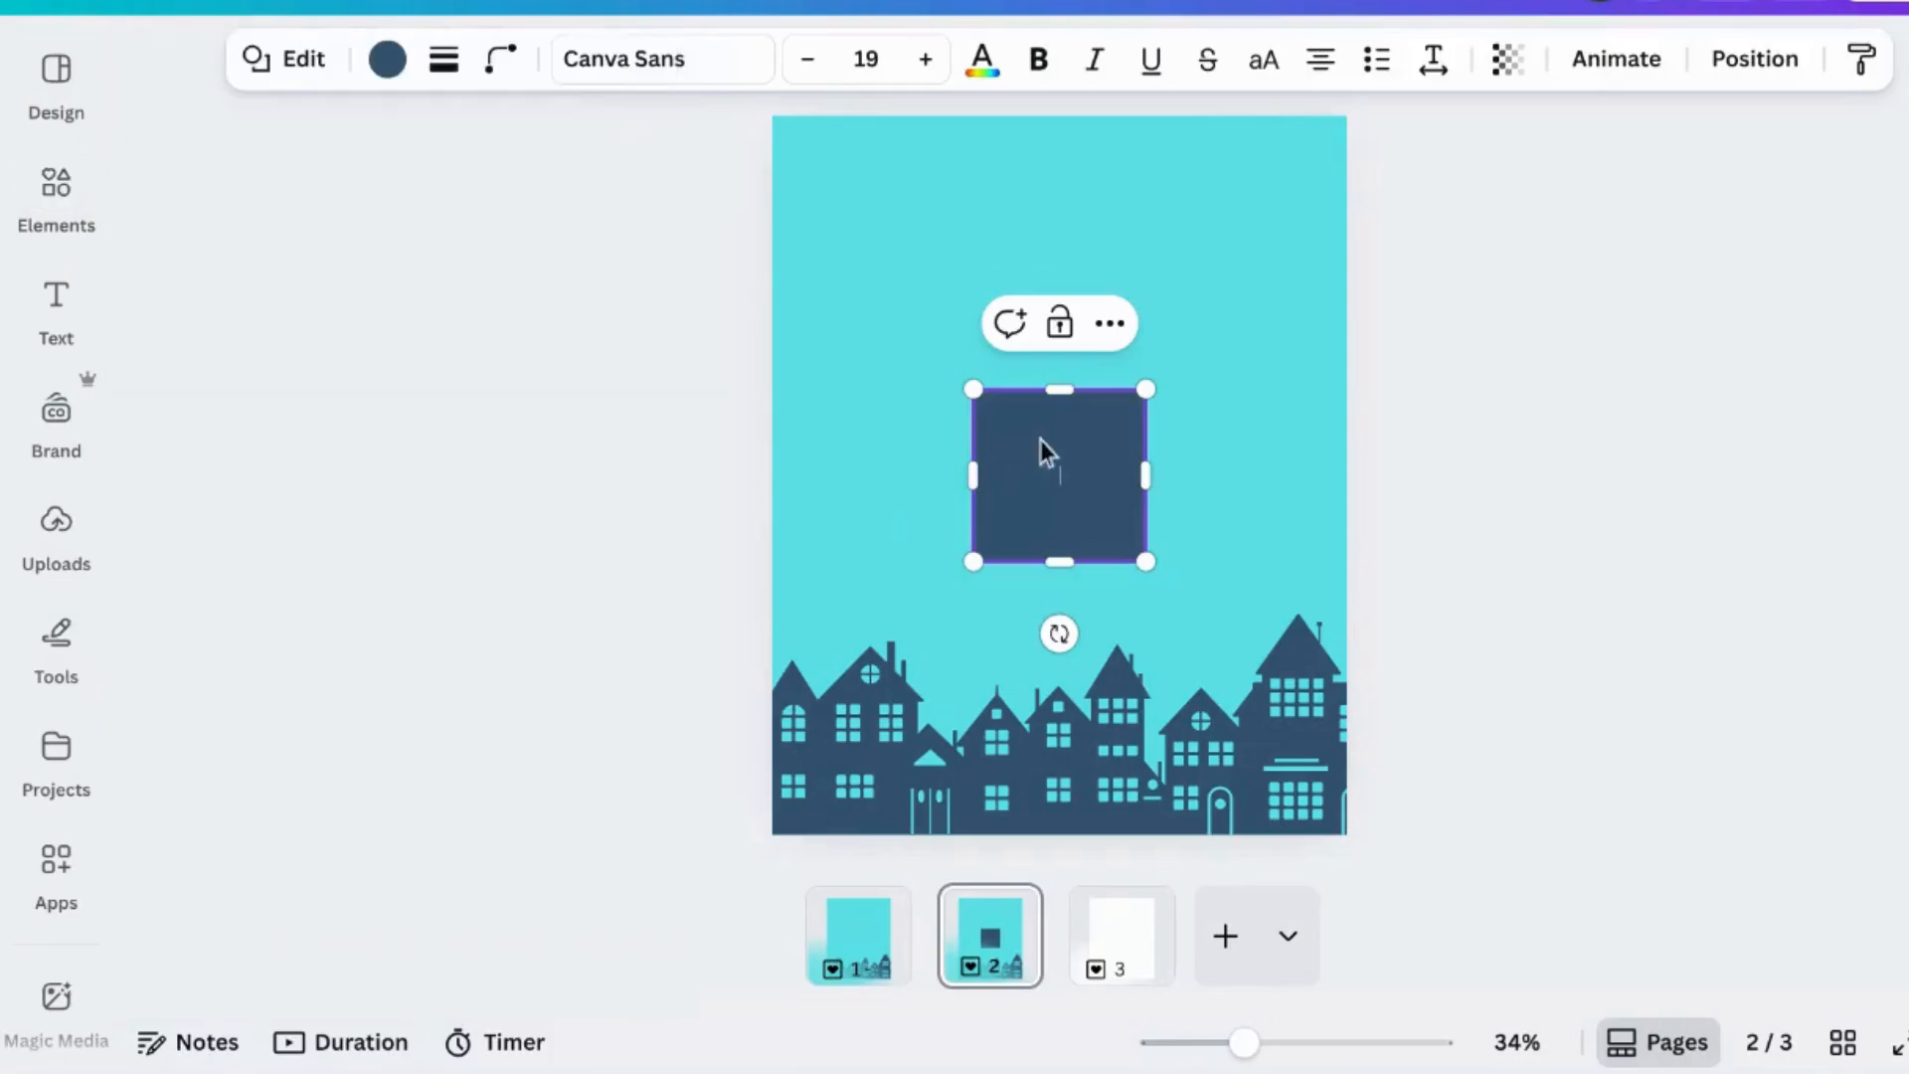
- Recolour the houses silhouette on page 2 to black
click(974, 802)
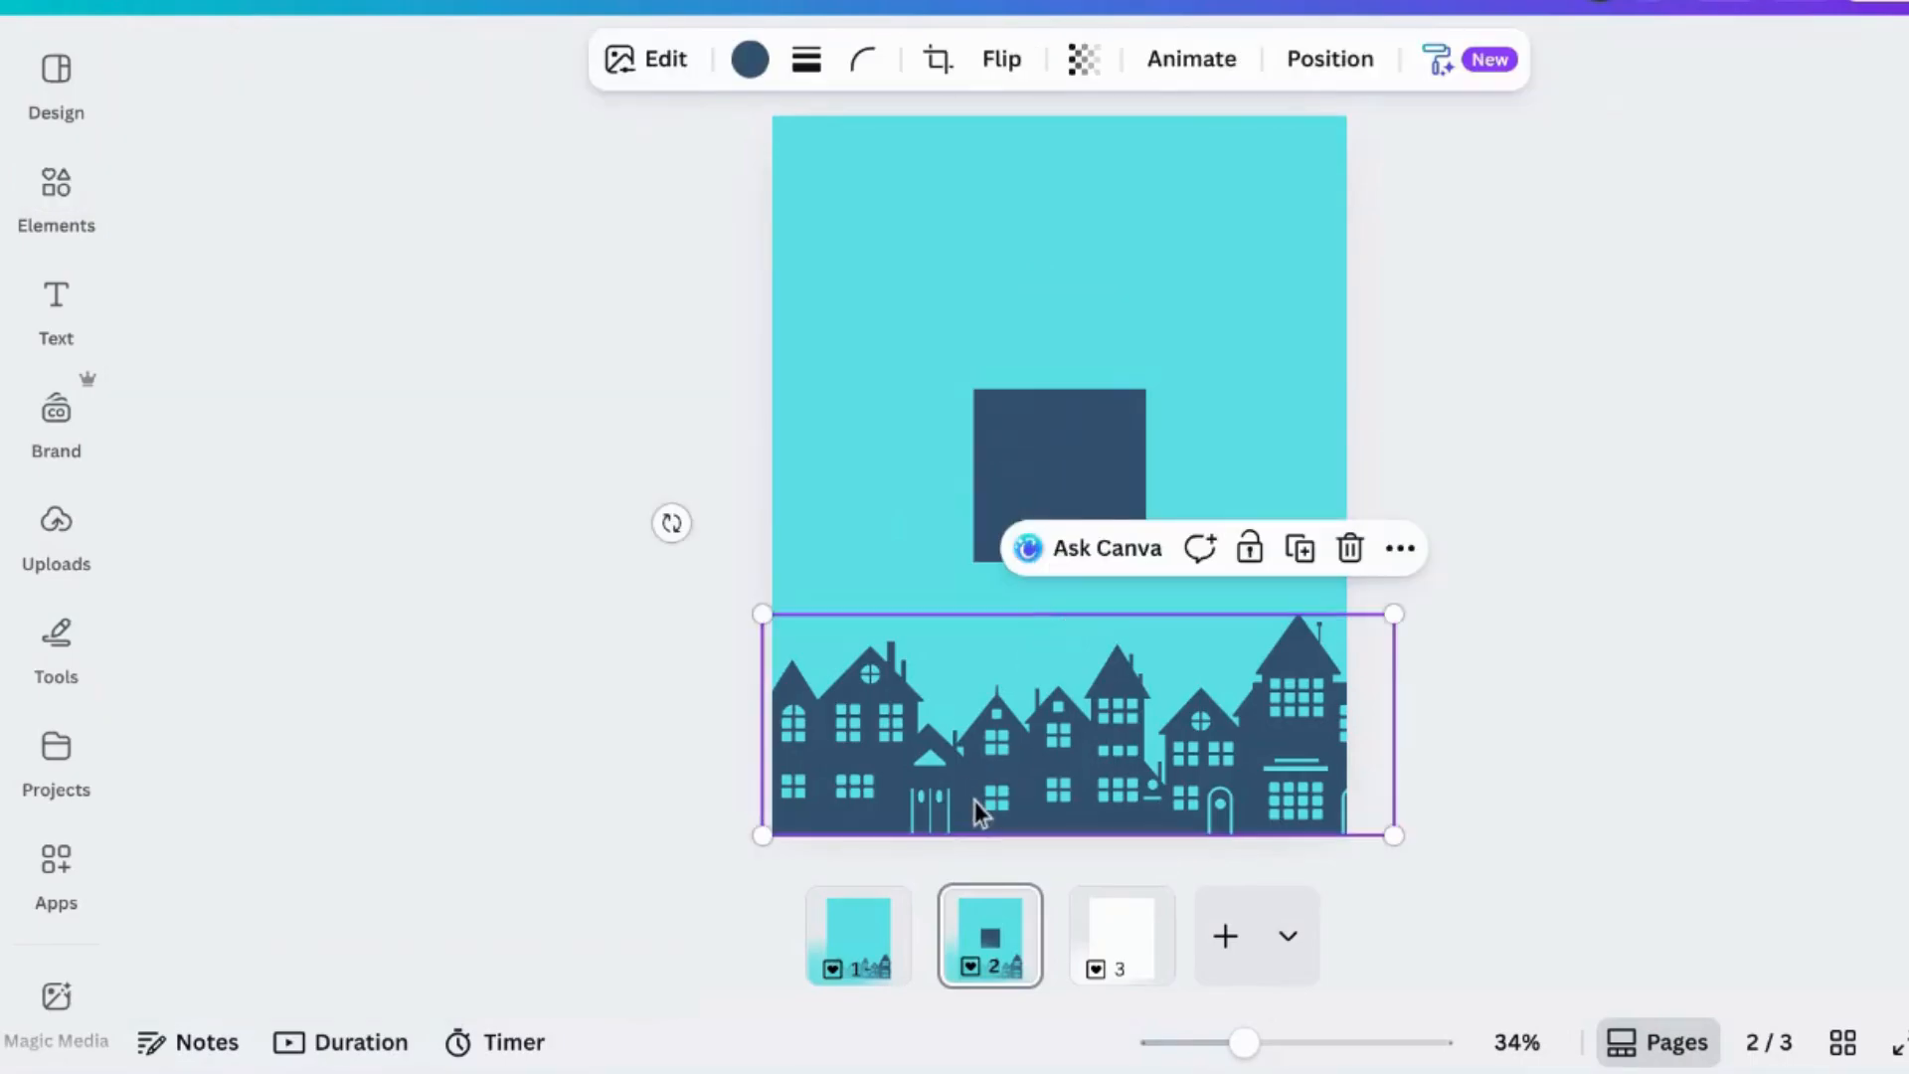
click(751, 60)
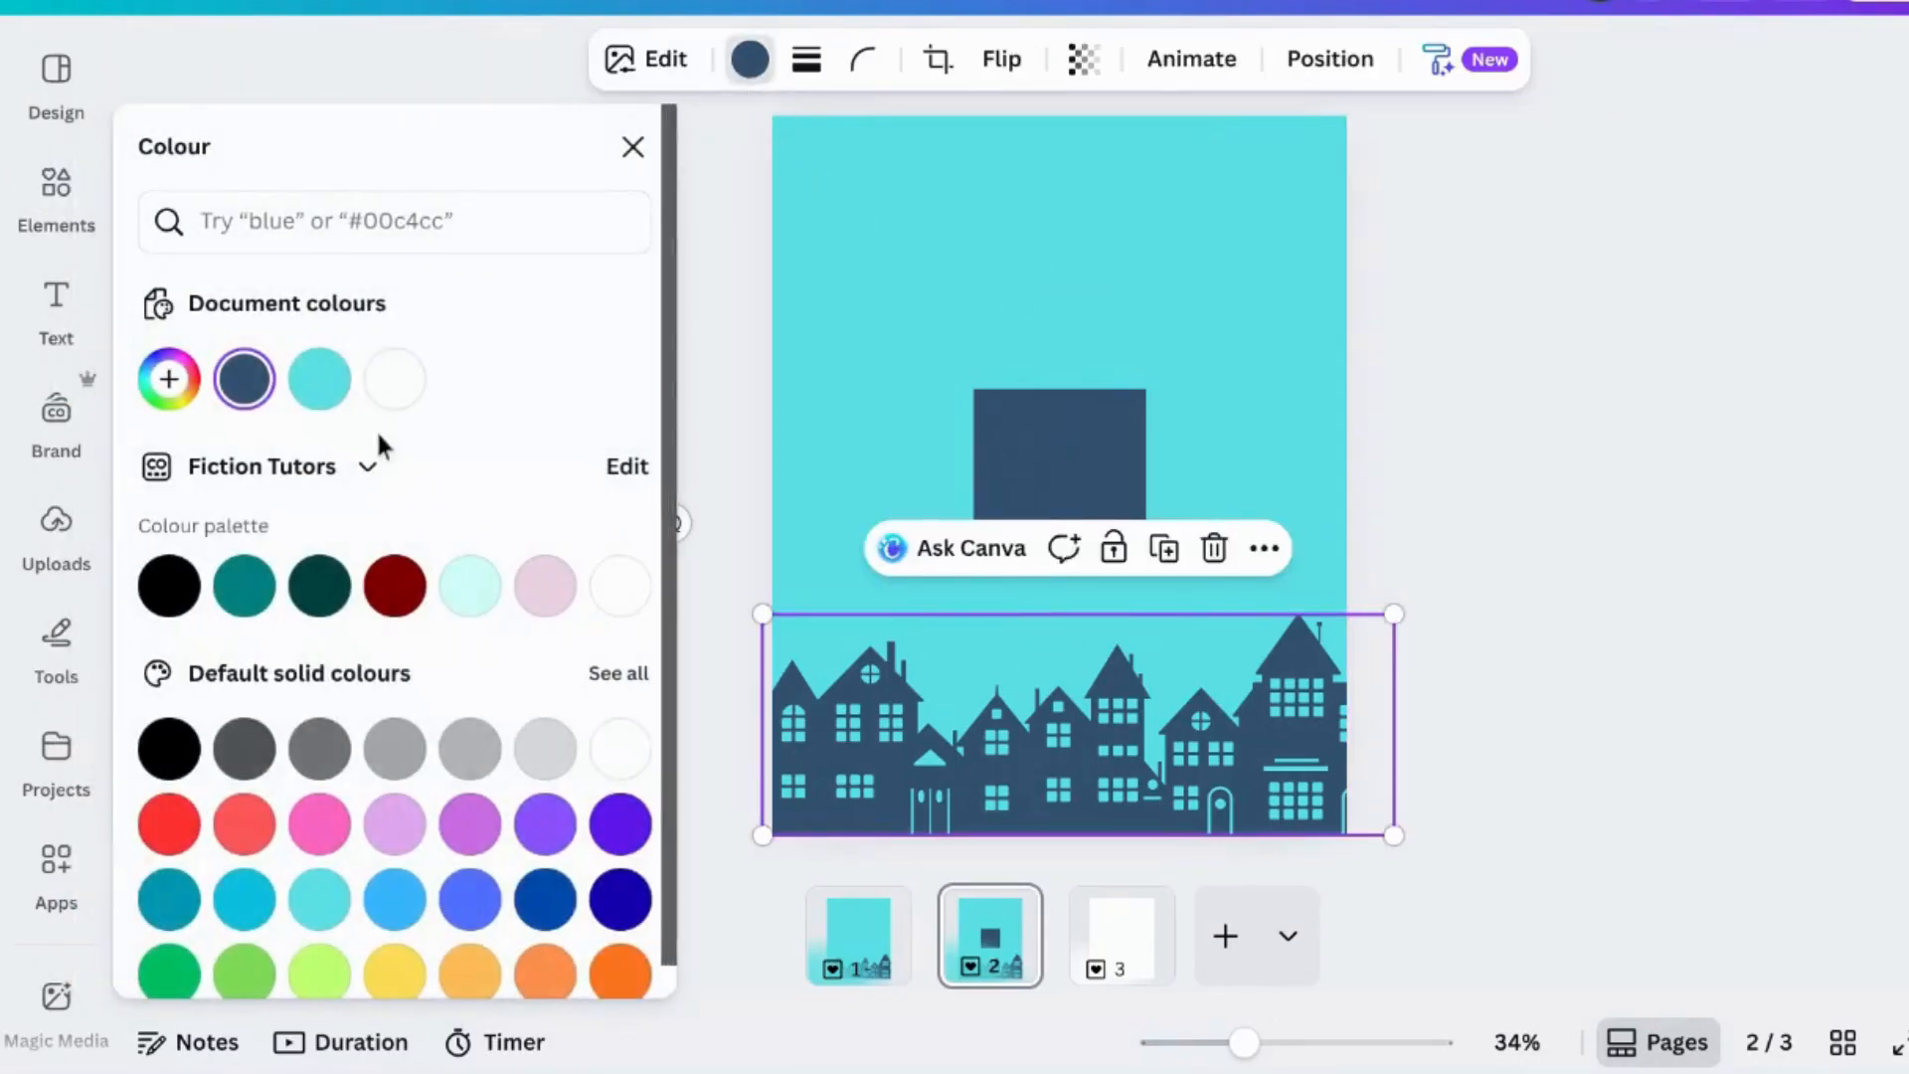
click(169, 589)
key(Escape)
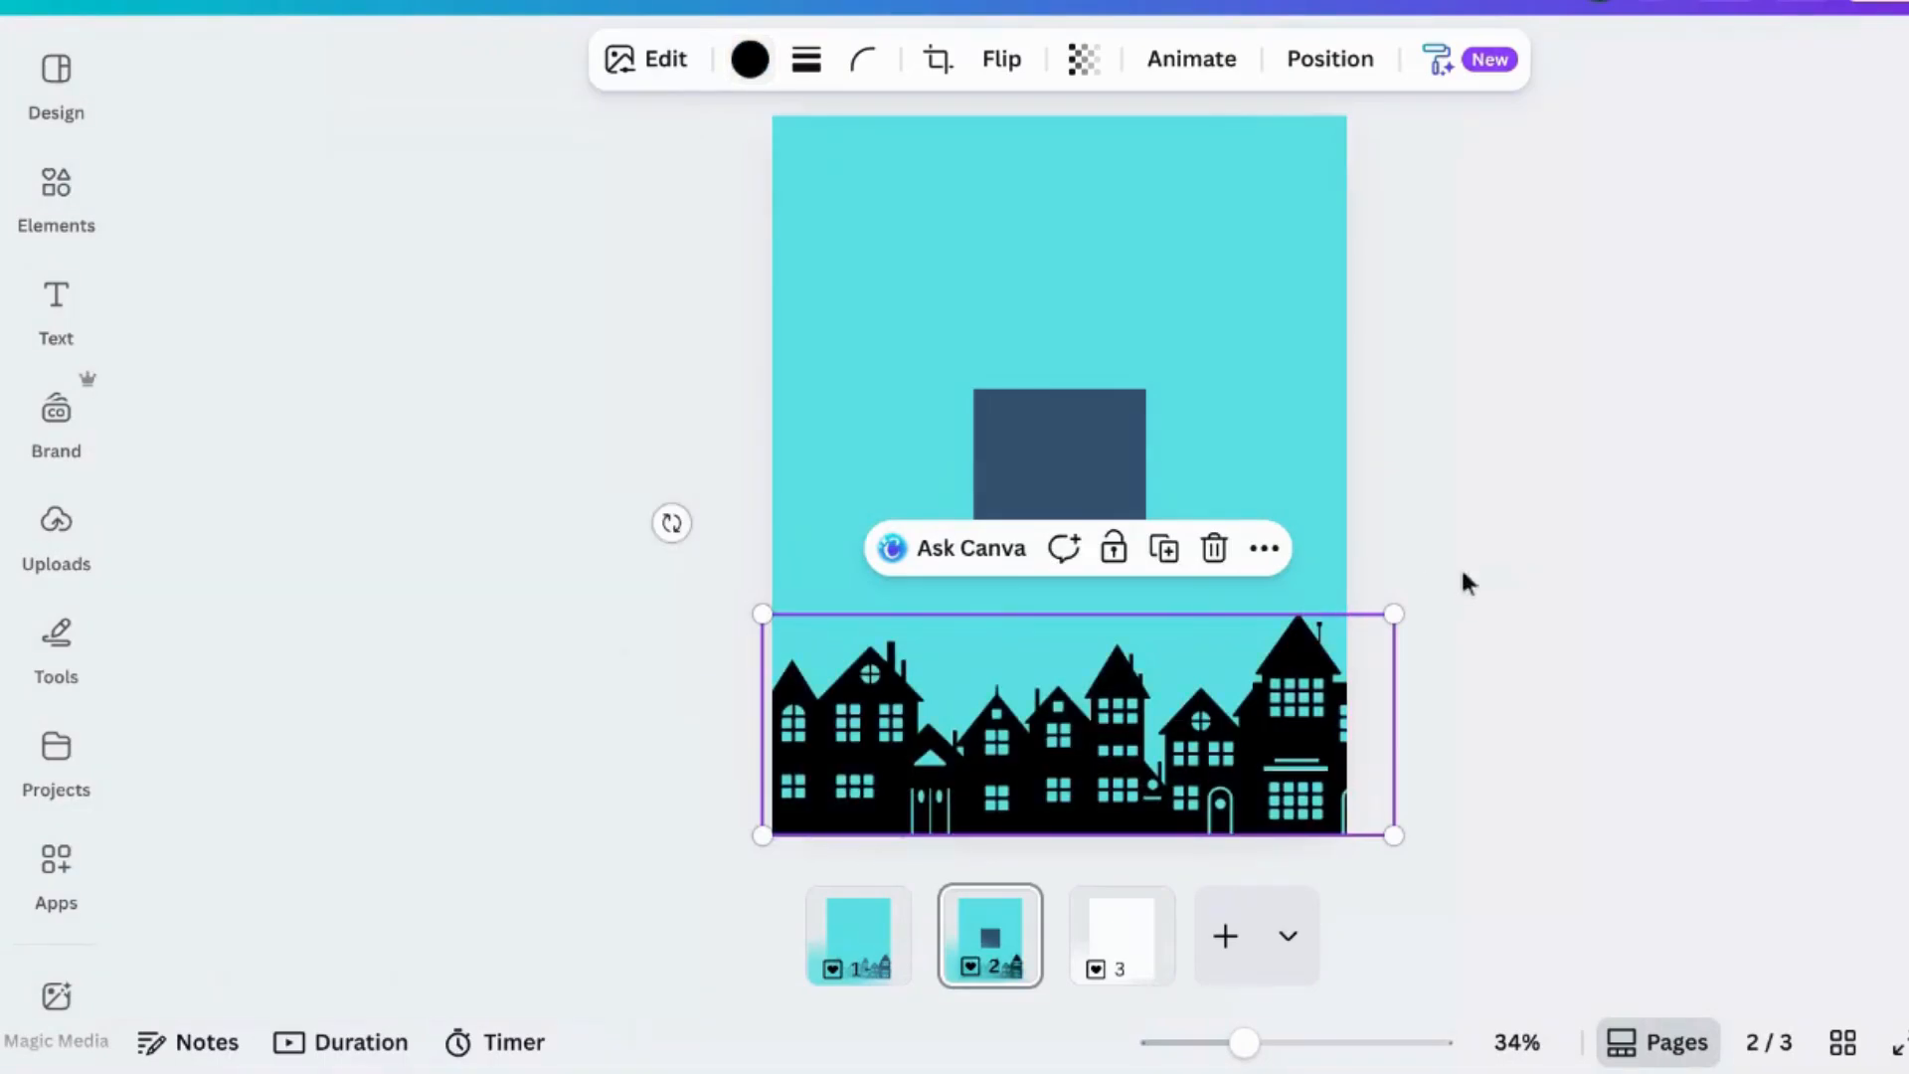
- Stretch the rectangle so it covers the entire page 2
click(1066, 426)
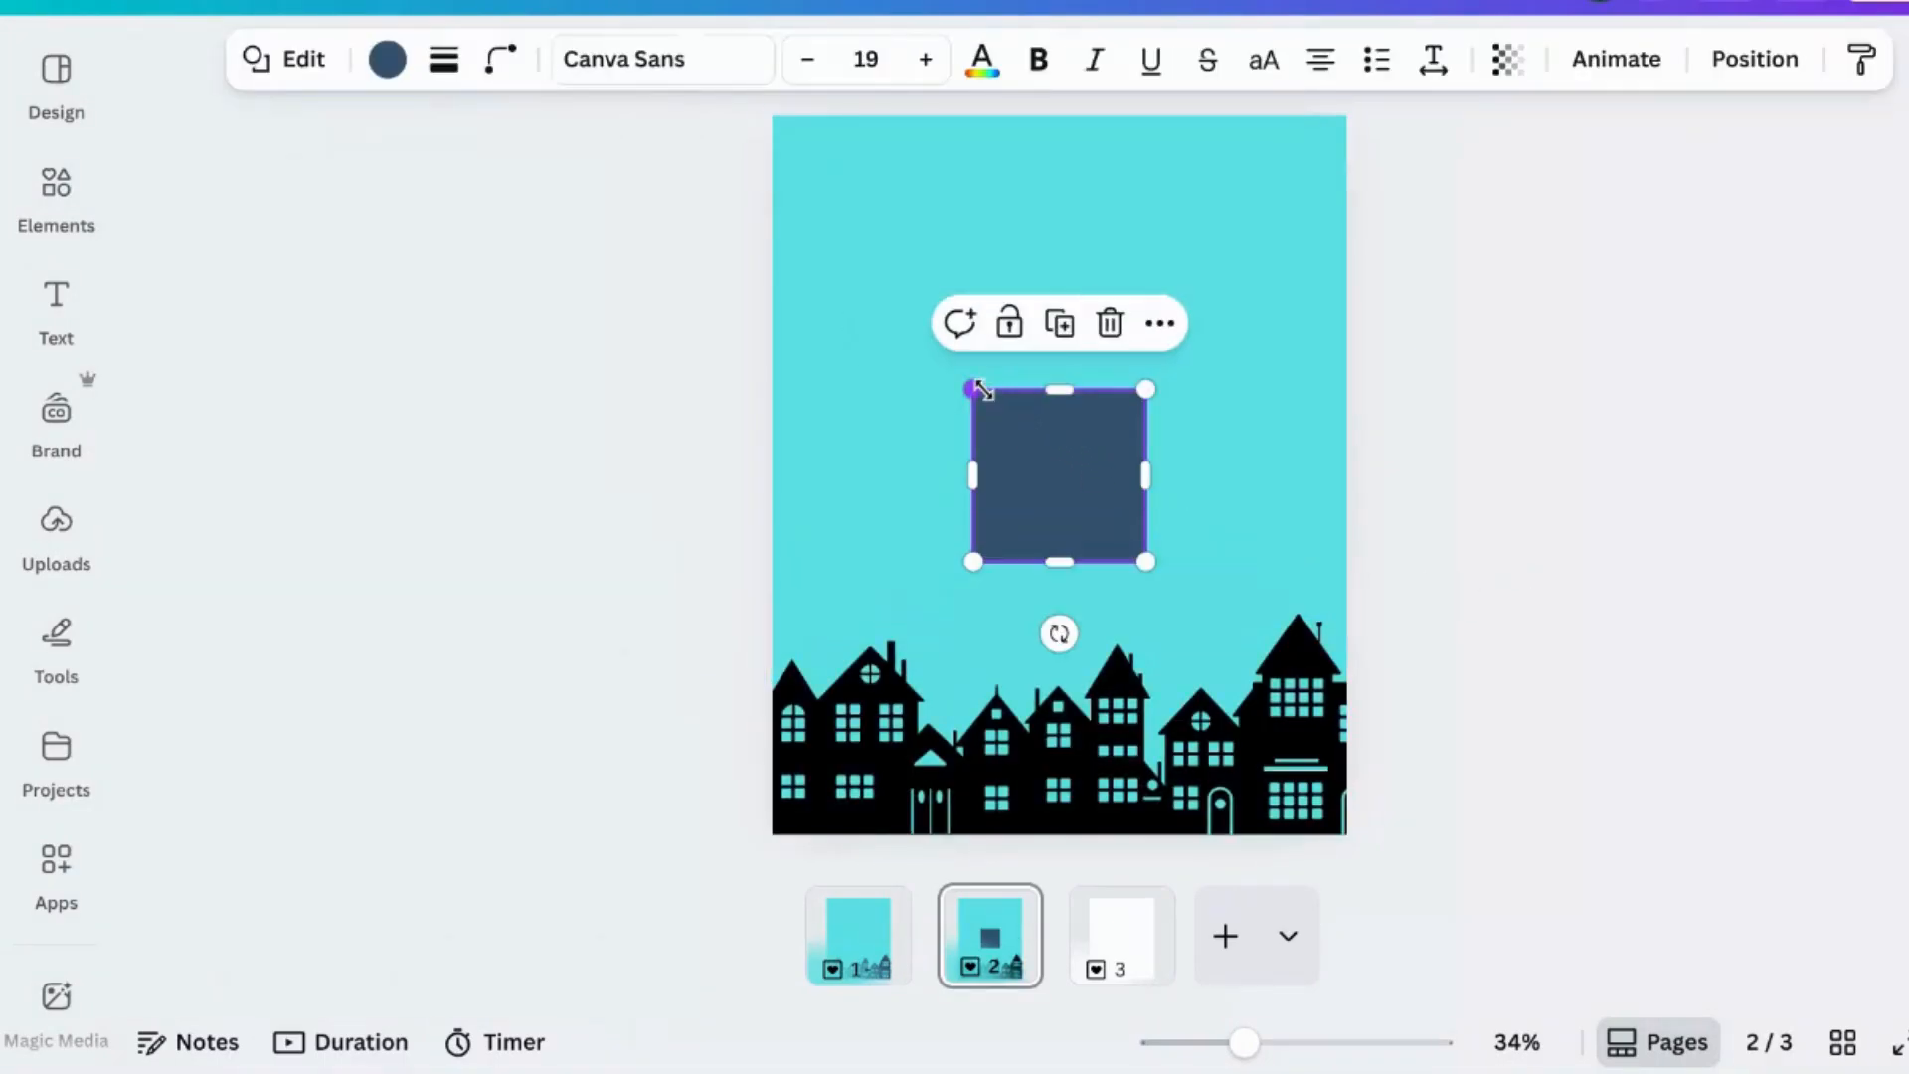
drag(982, 390, 762, 99)
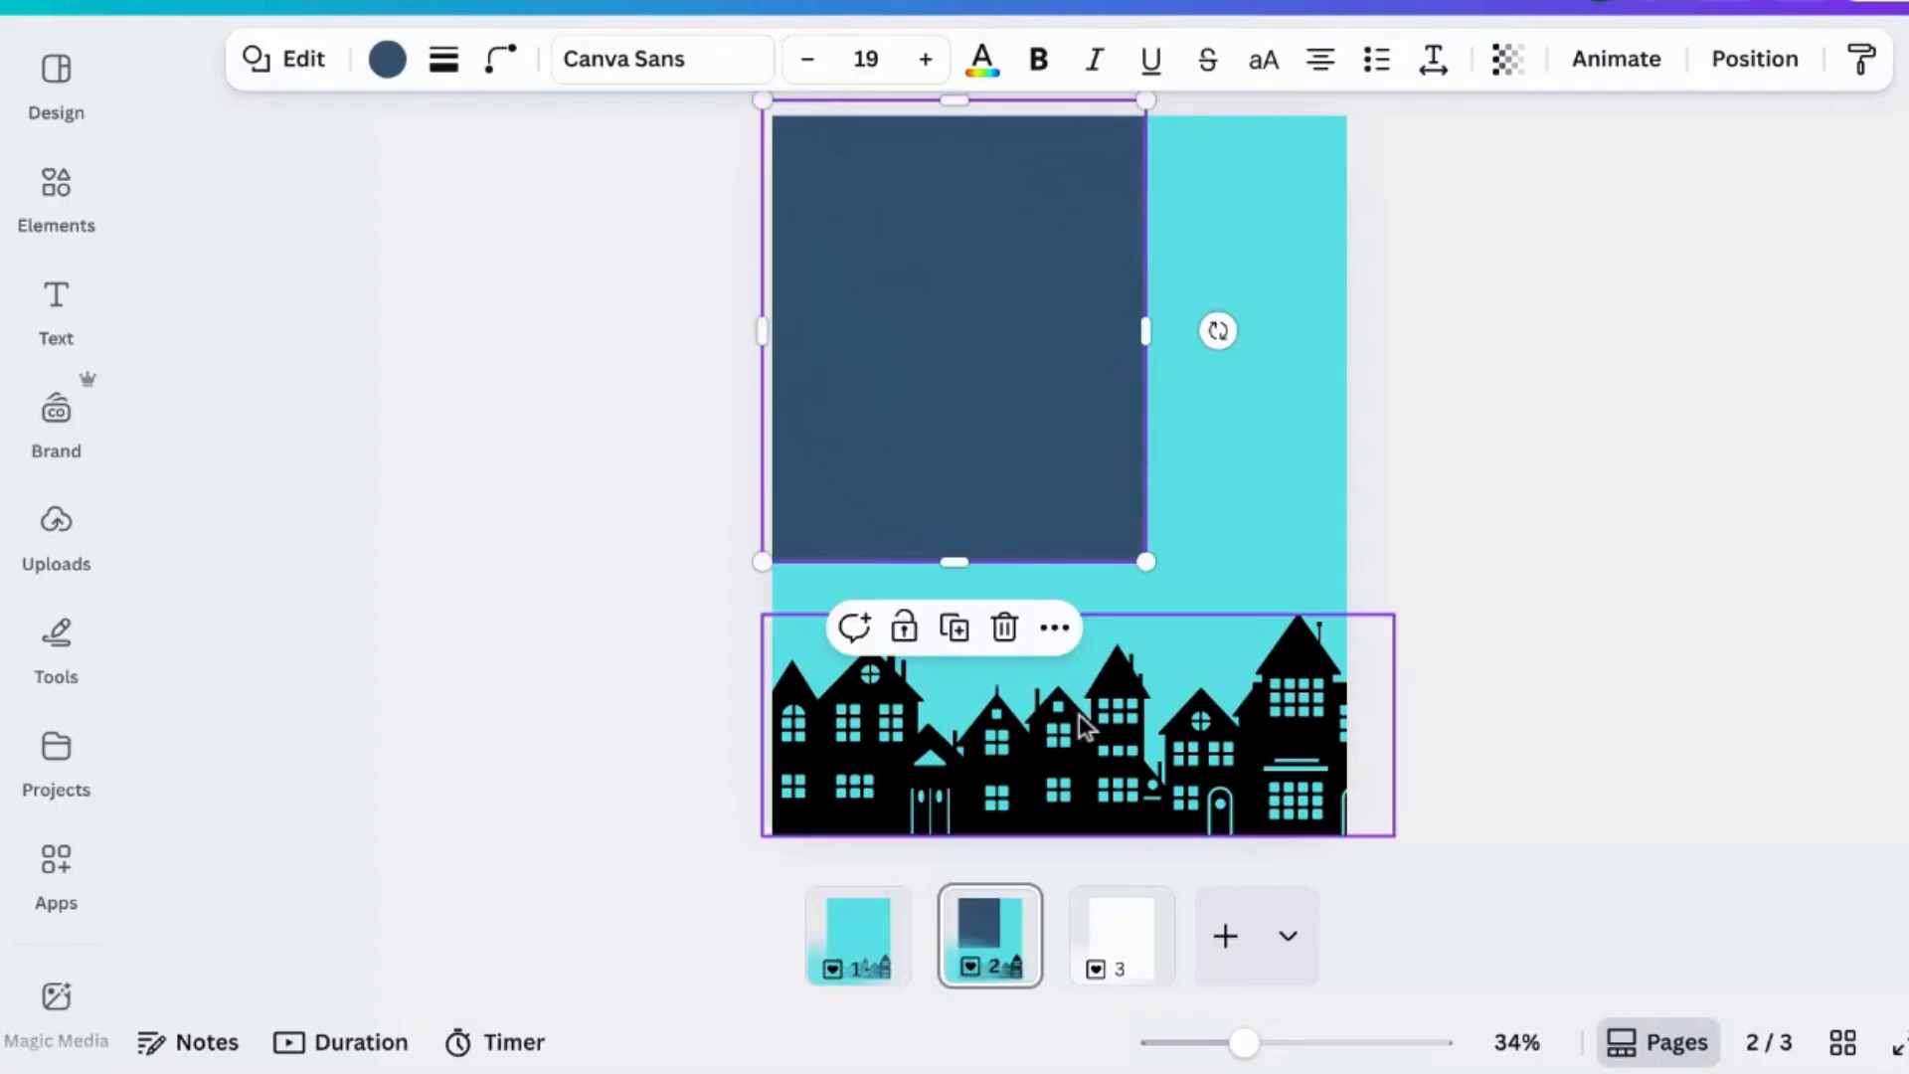
drag(1146, 562, 1361, 835)
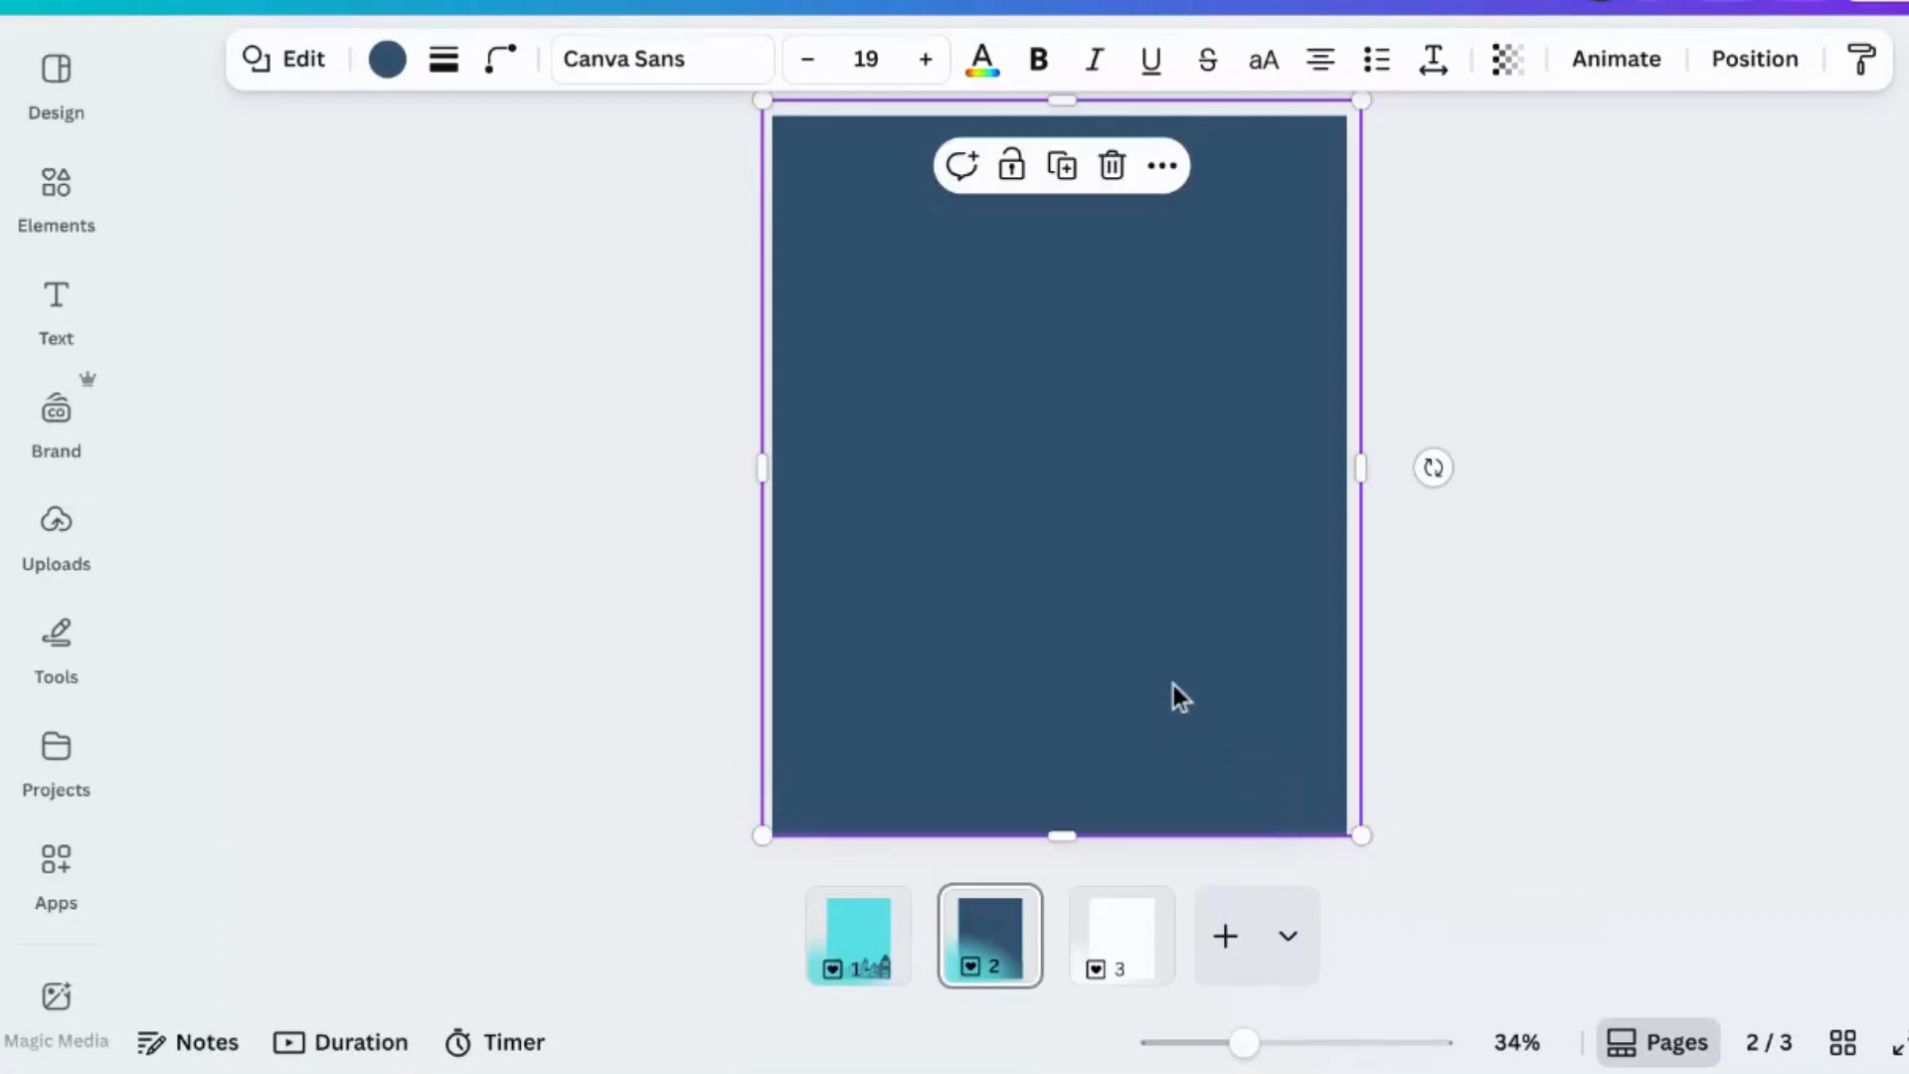
- Send the rectangle to the back behind the houses
click(1756, 61)
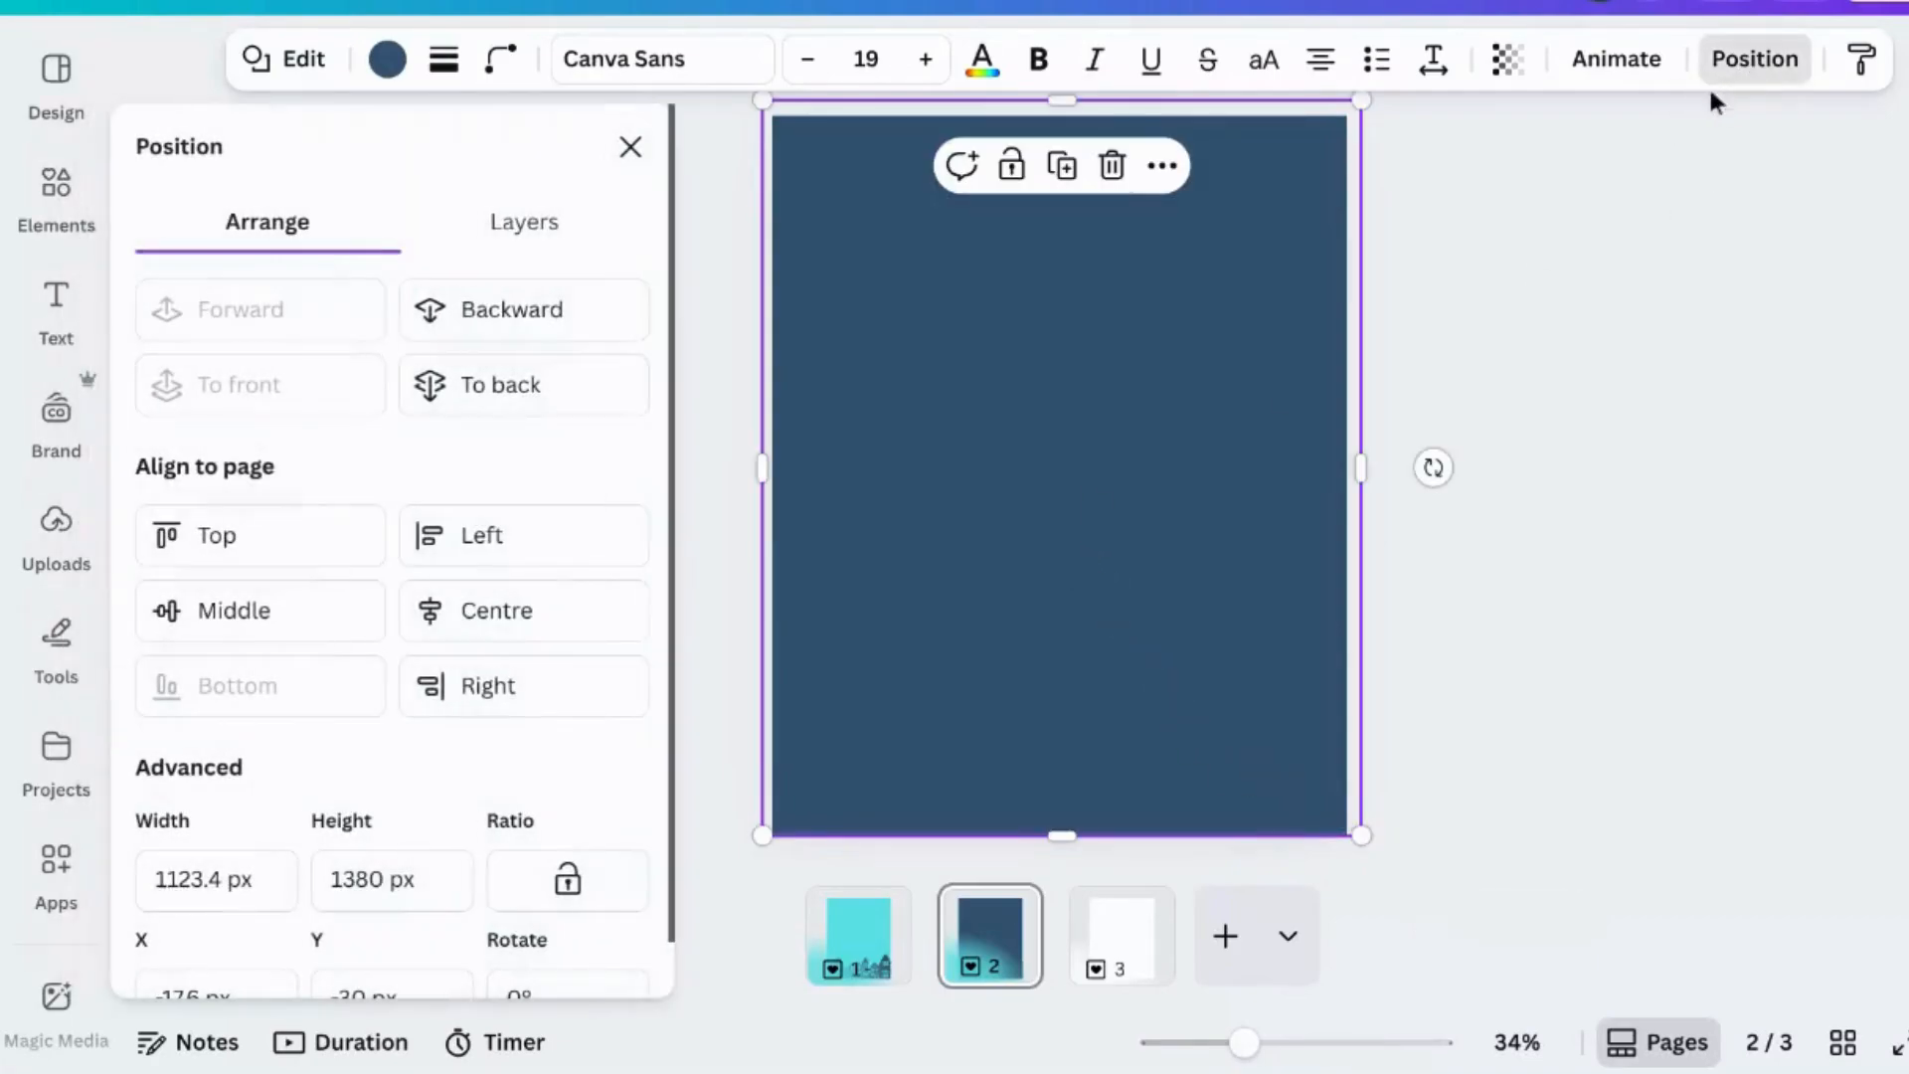
click(546, 383)
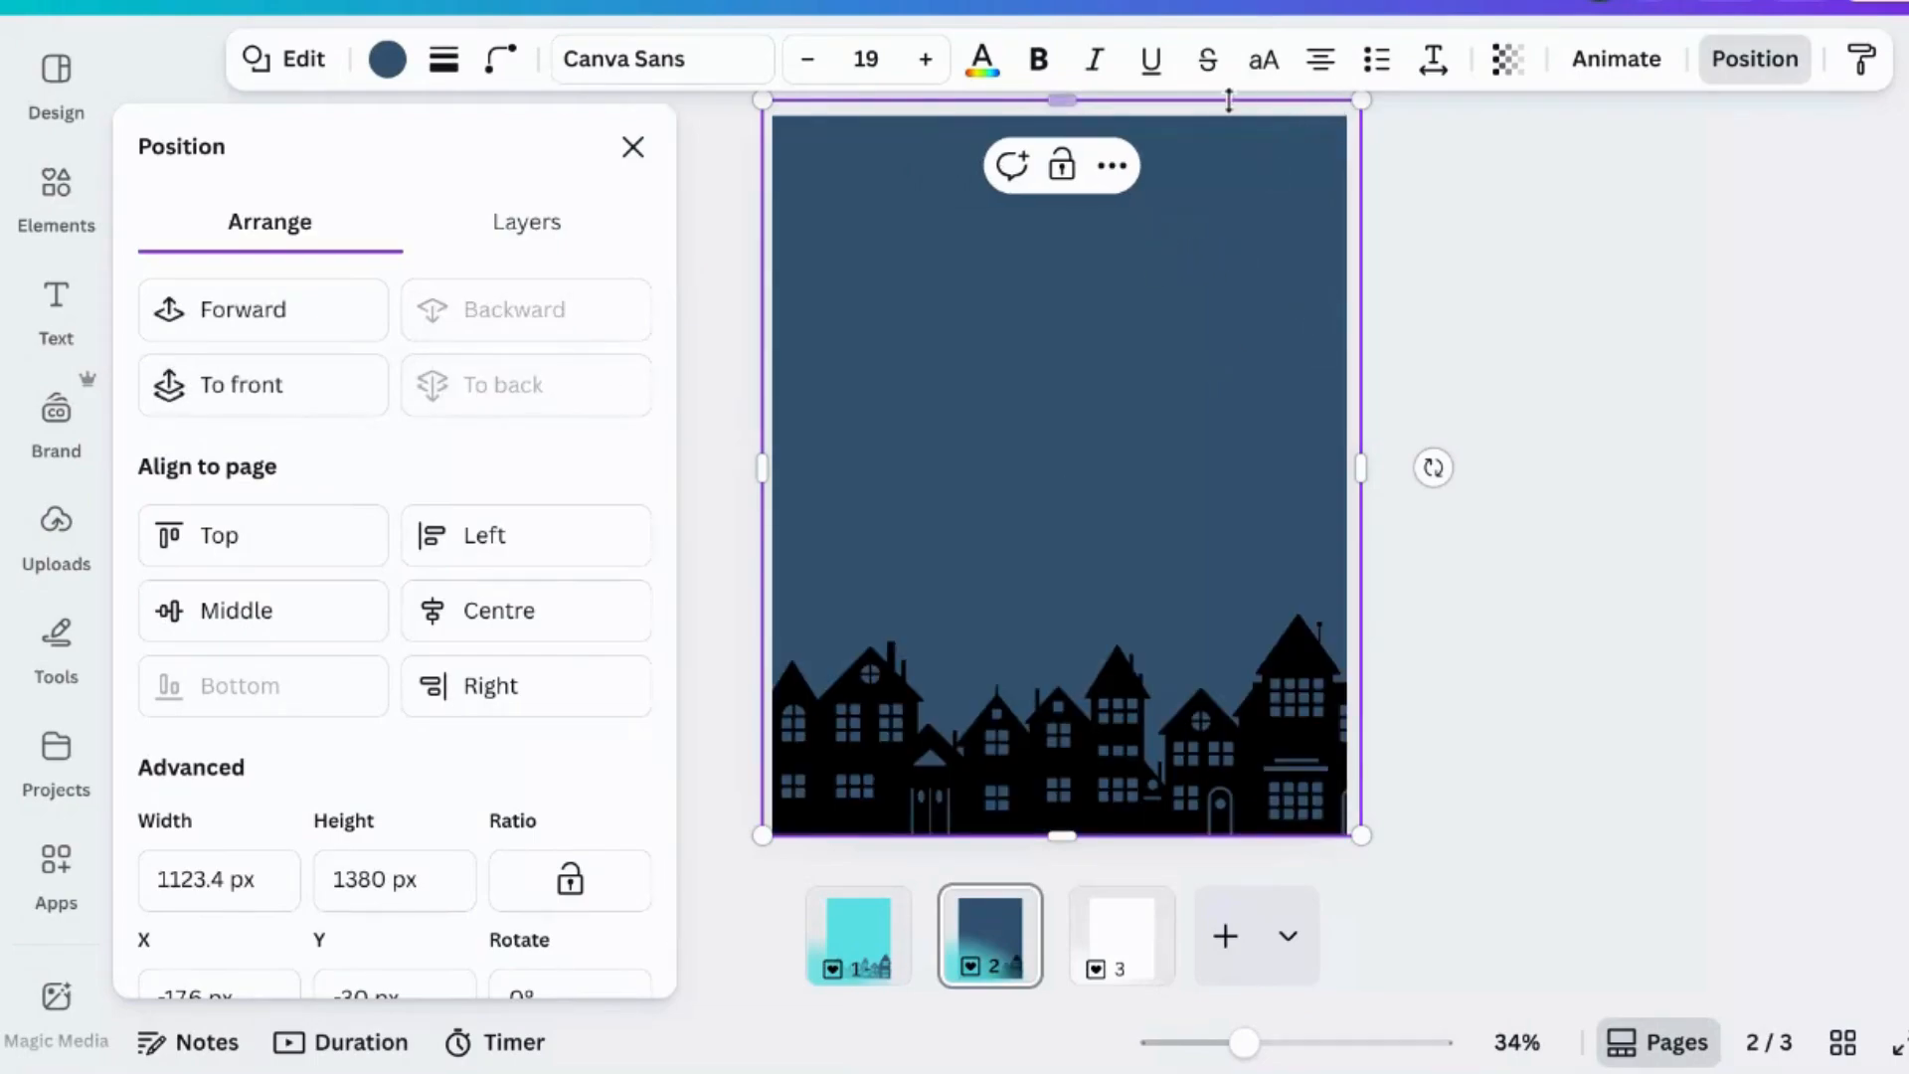
- Apply a Fade animation to the rectangle, on enter only, with speed set to the minimum
click(1596, 68)
scroll(332, 767, down, 1)
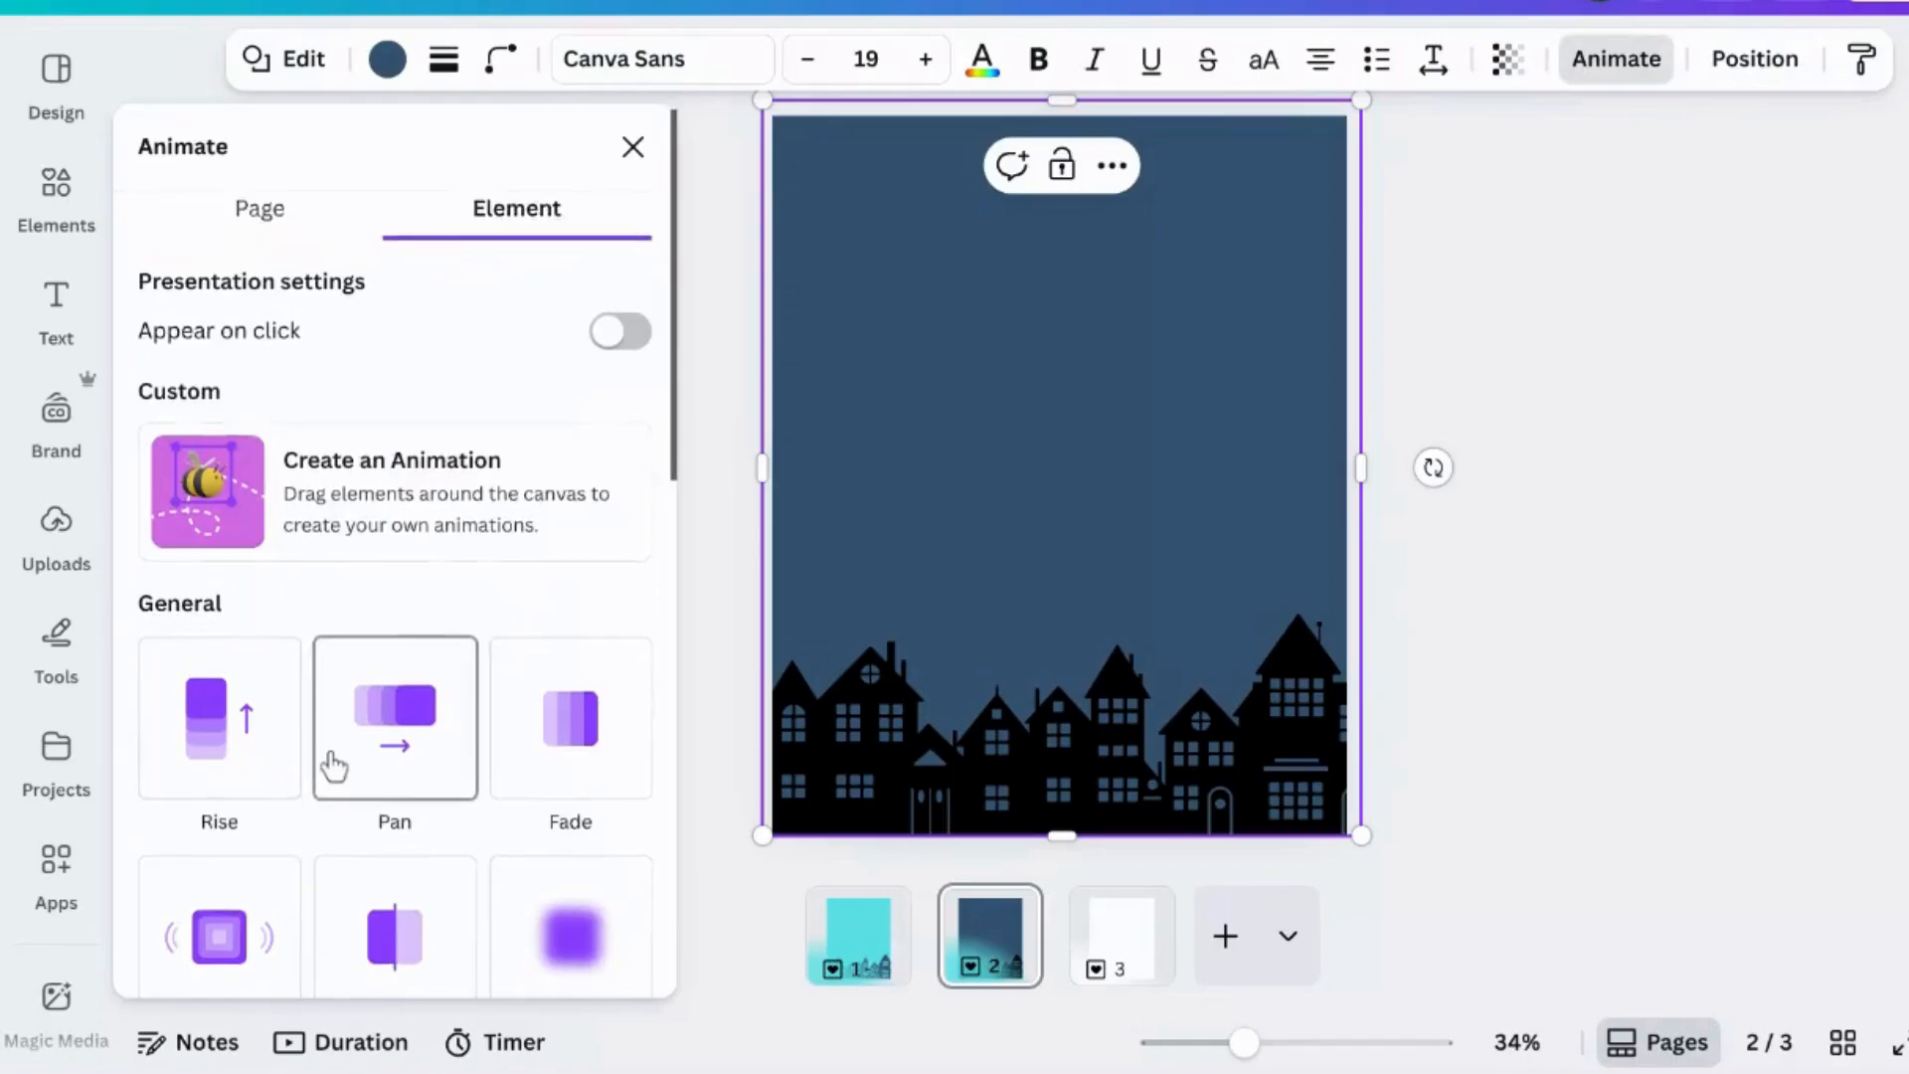
click(552, 726)
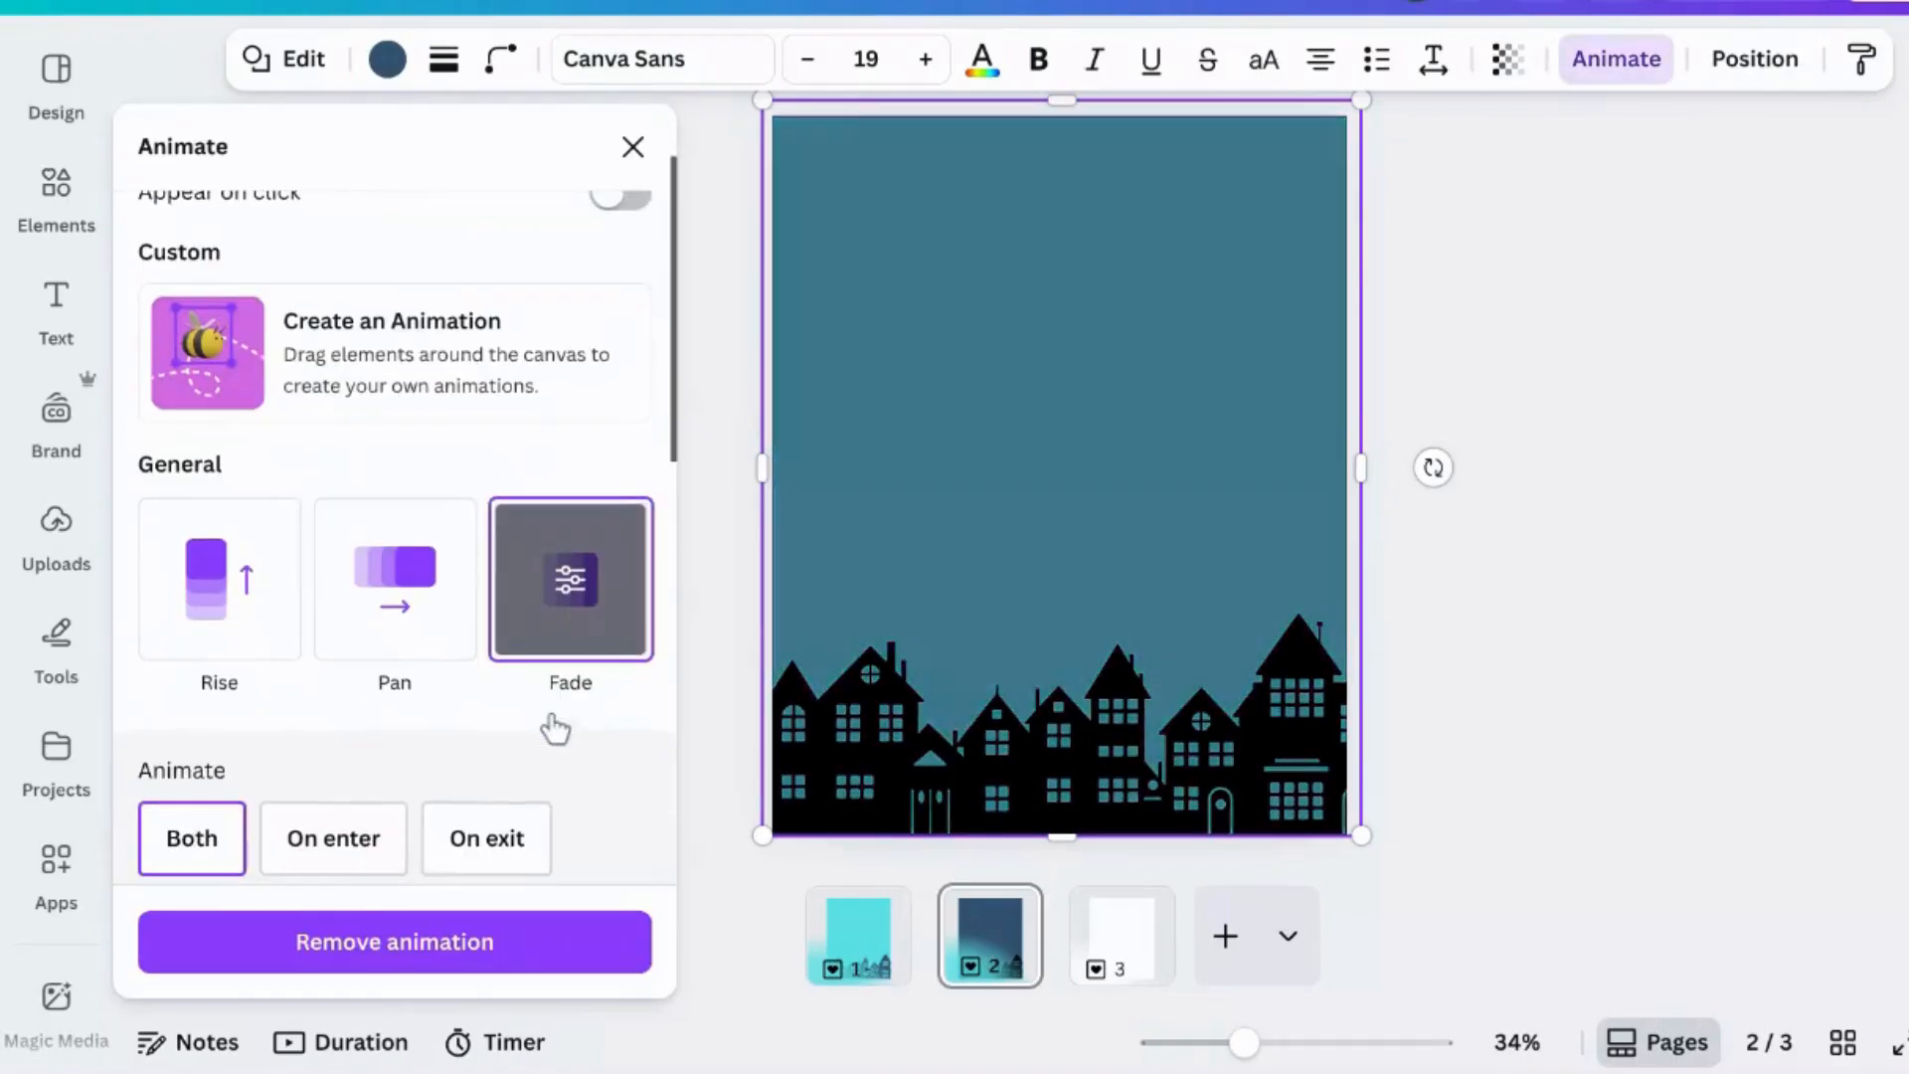
click(341, 826)
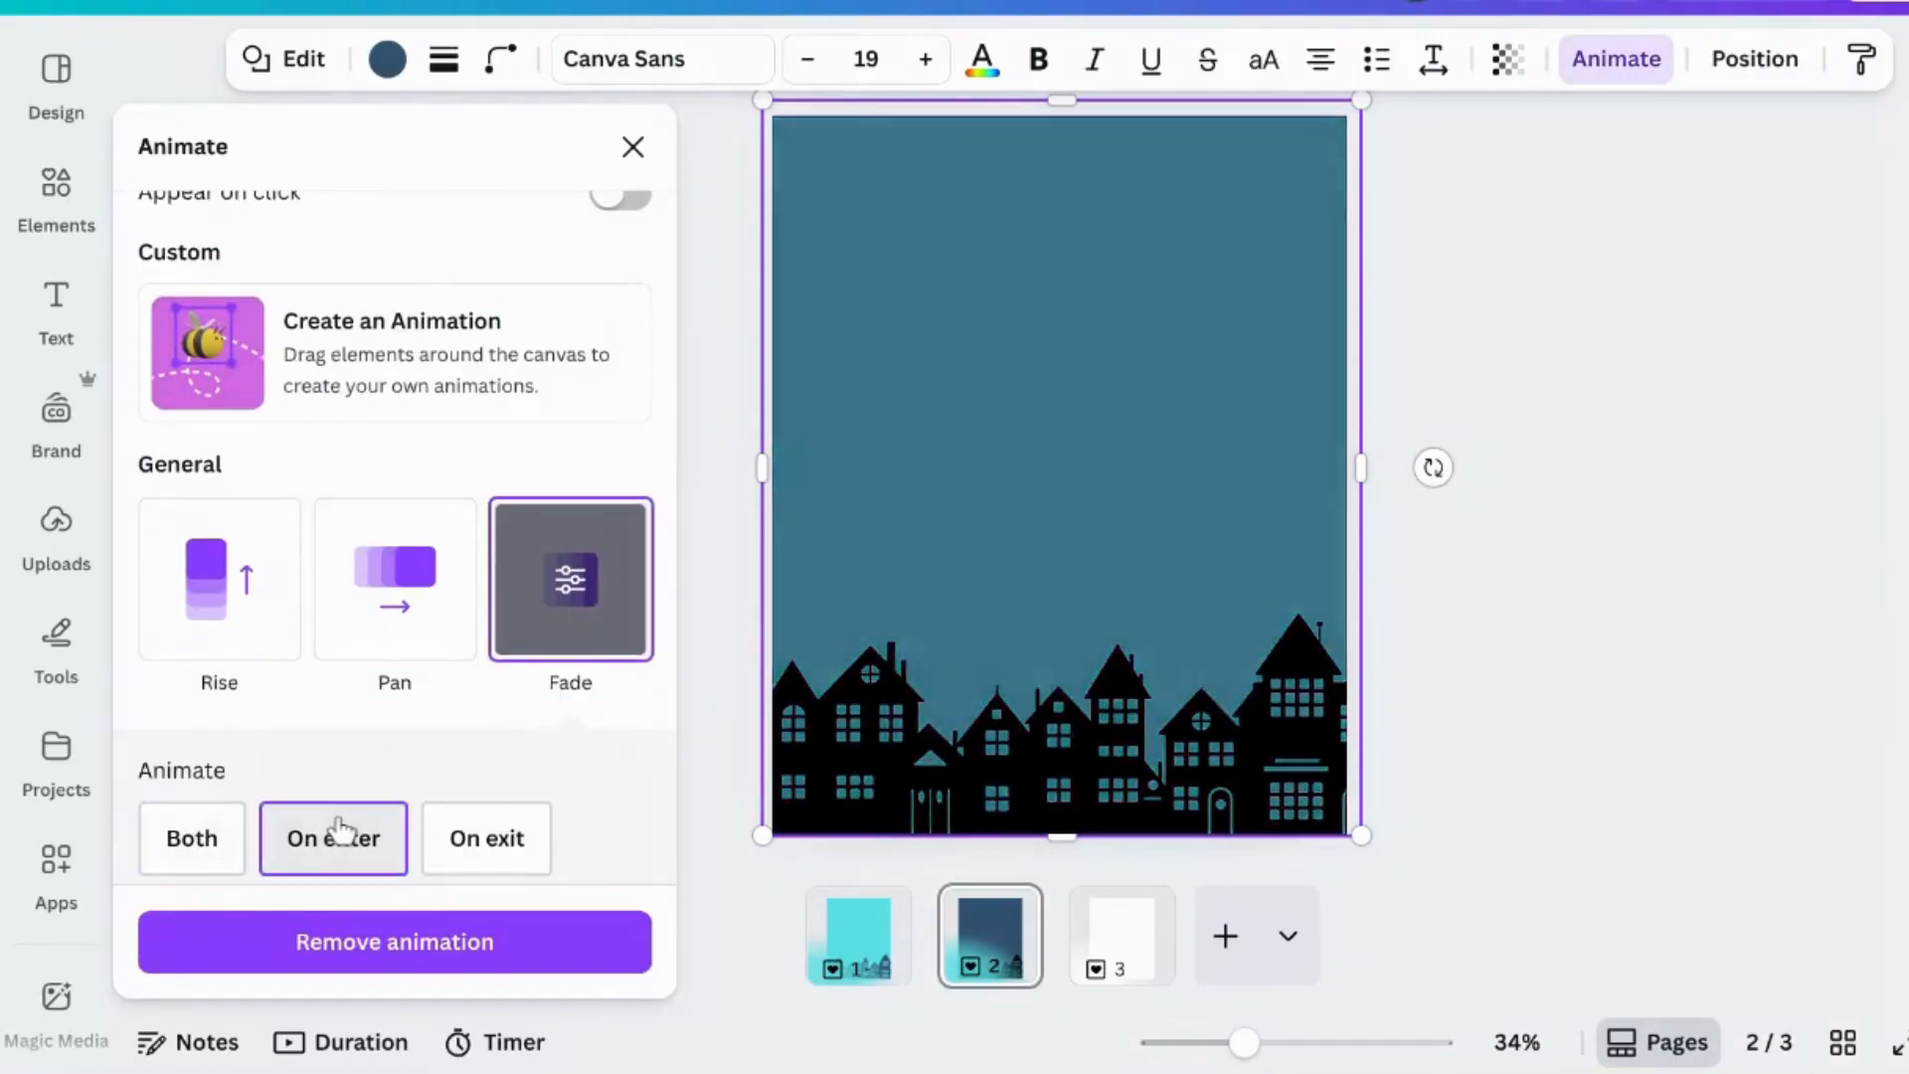
scroll(341, 827, down, 2)
scroll(341, 830, down, 1)
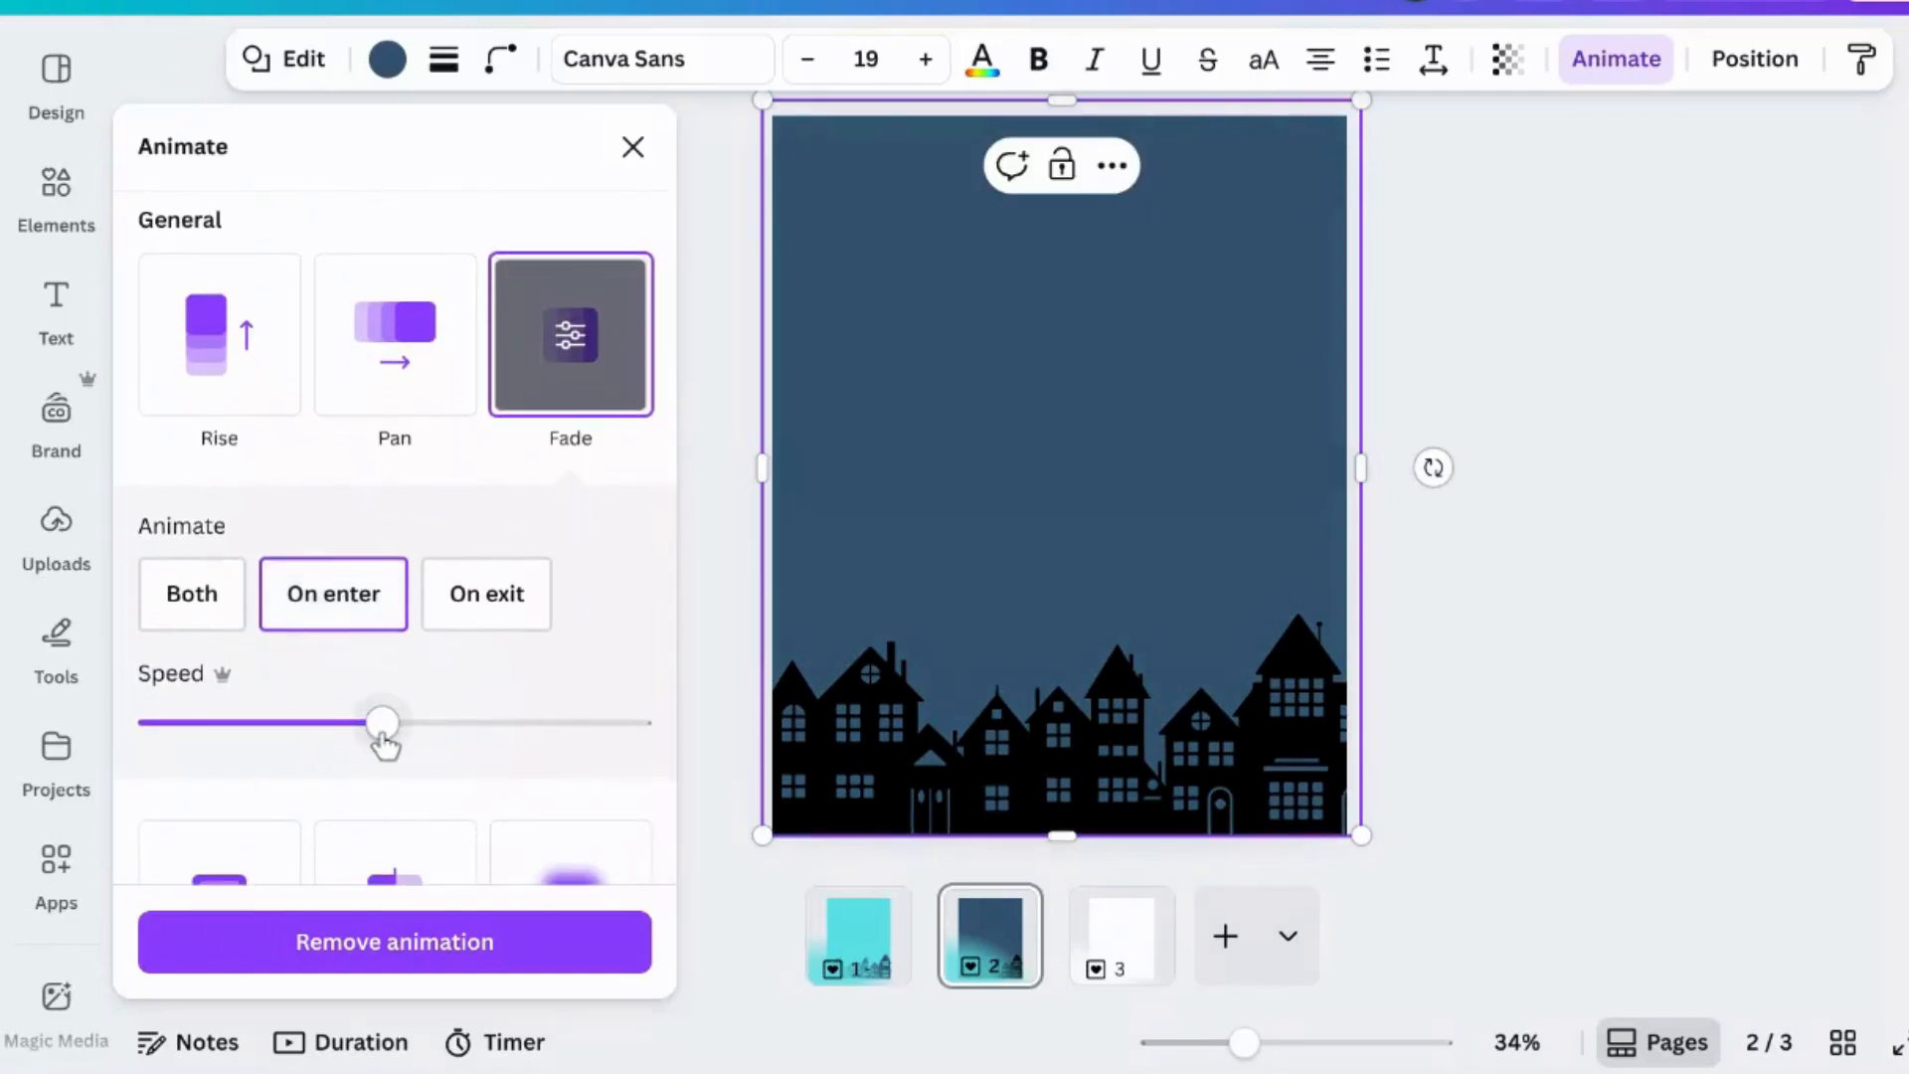
drag(383, 725, 157, 727)
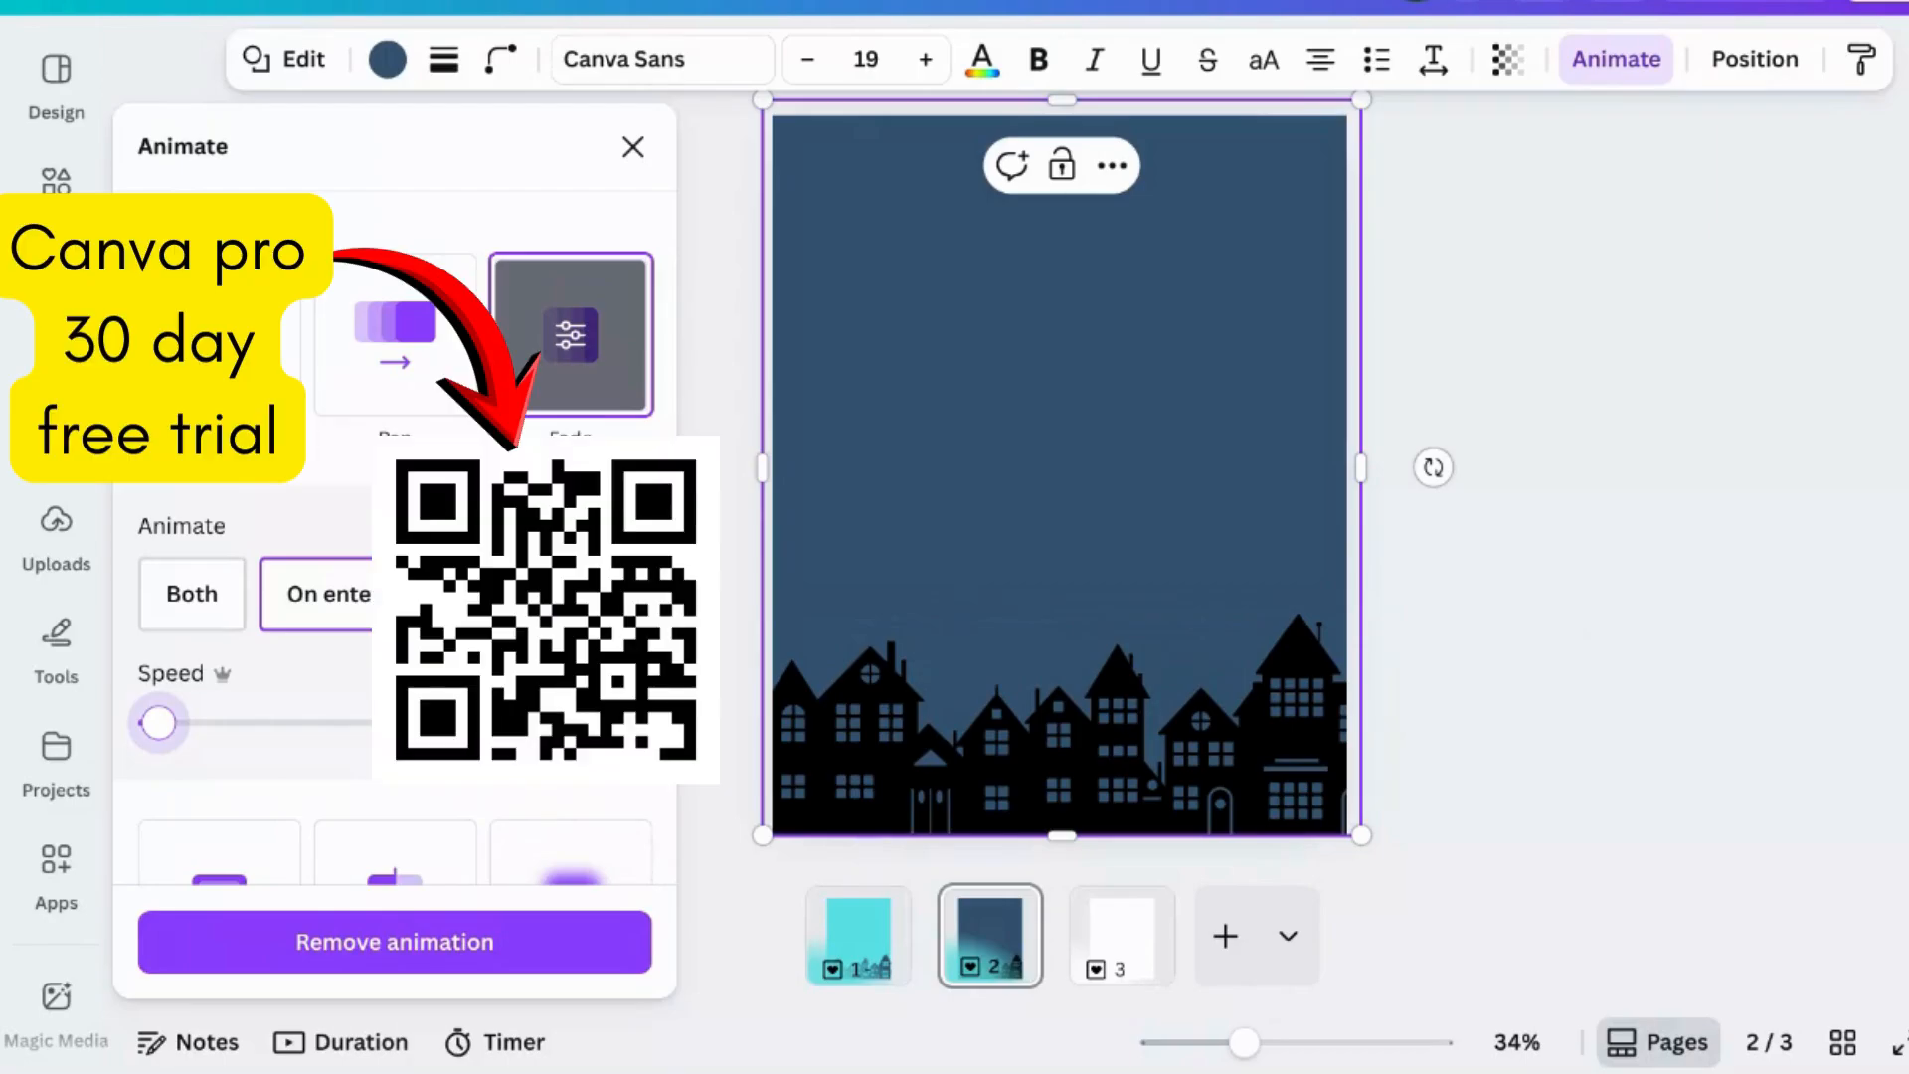
click(1627, 611)
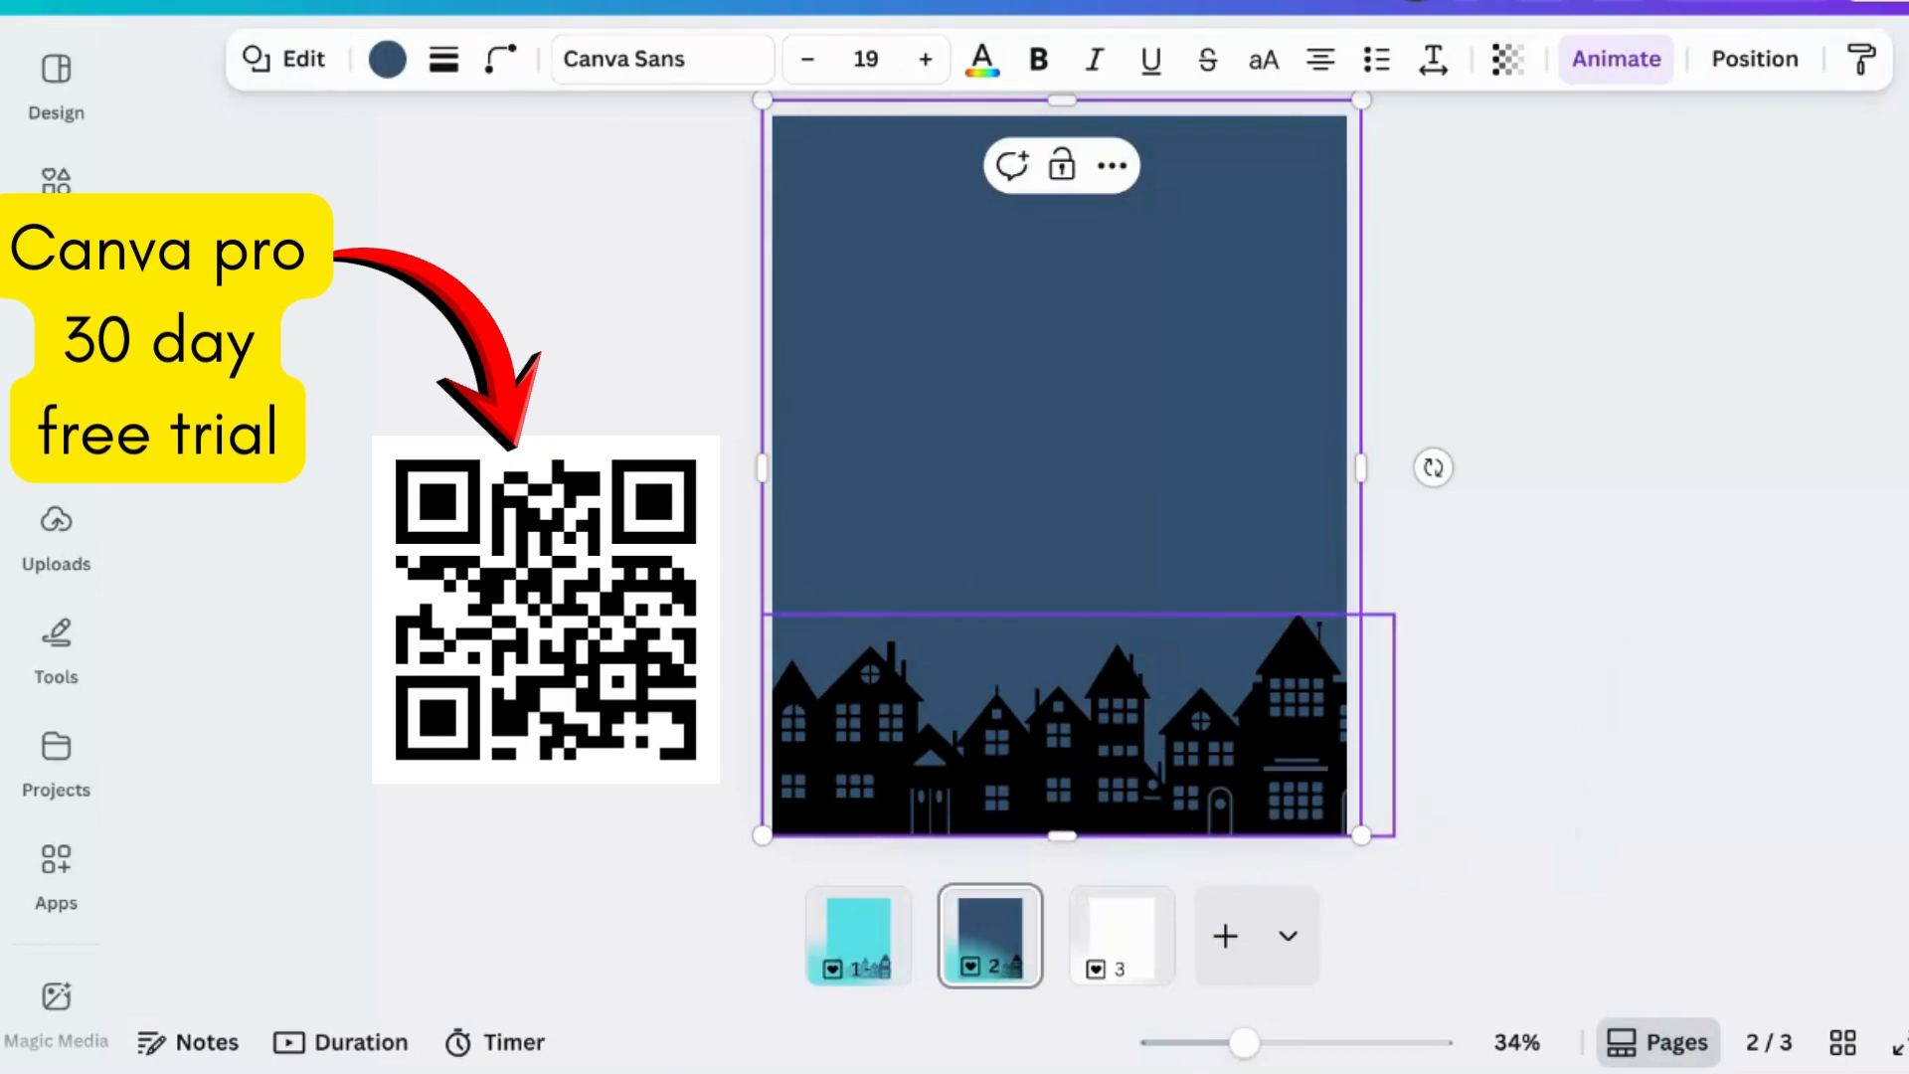
- Add a square shape to page 2 and colour it yellow-orange
click(56, 179)
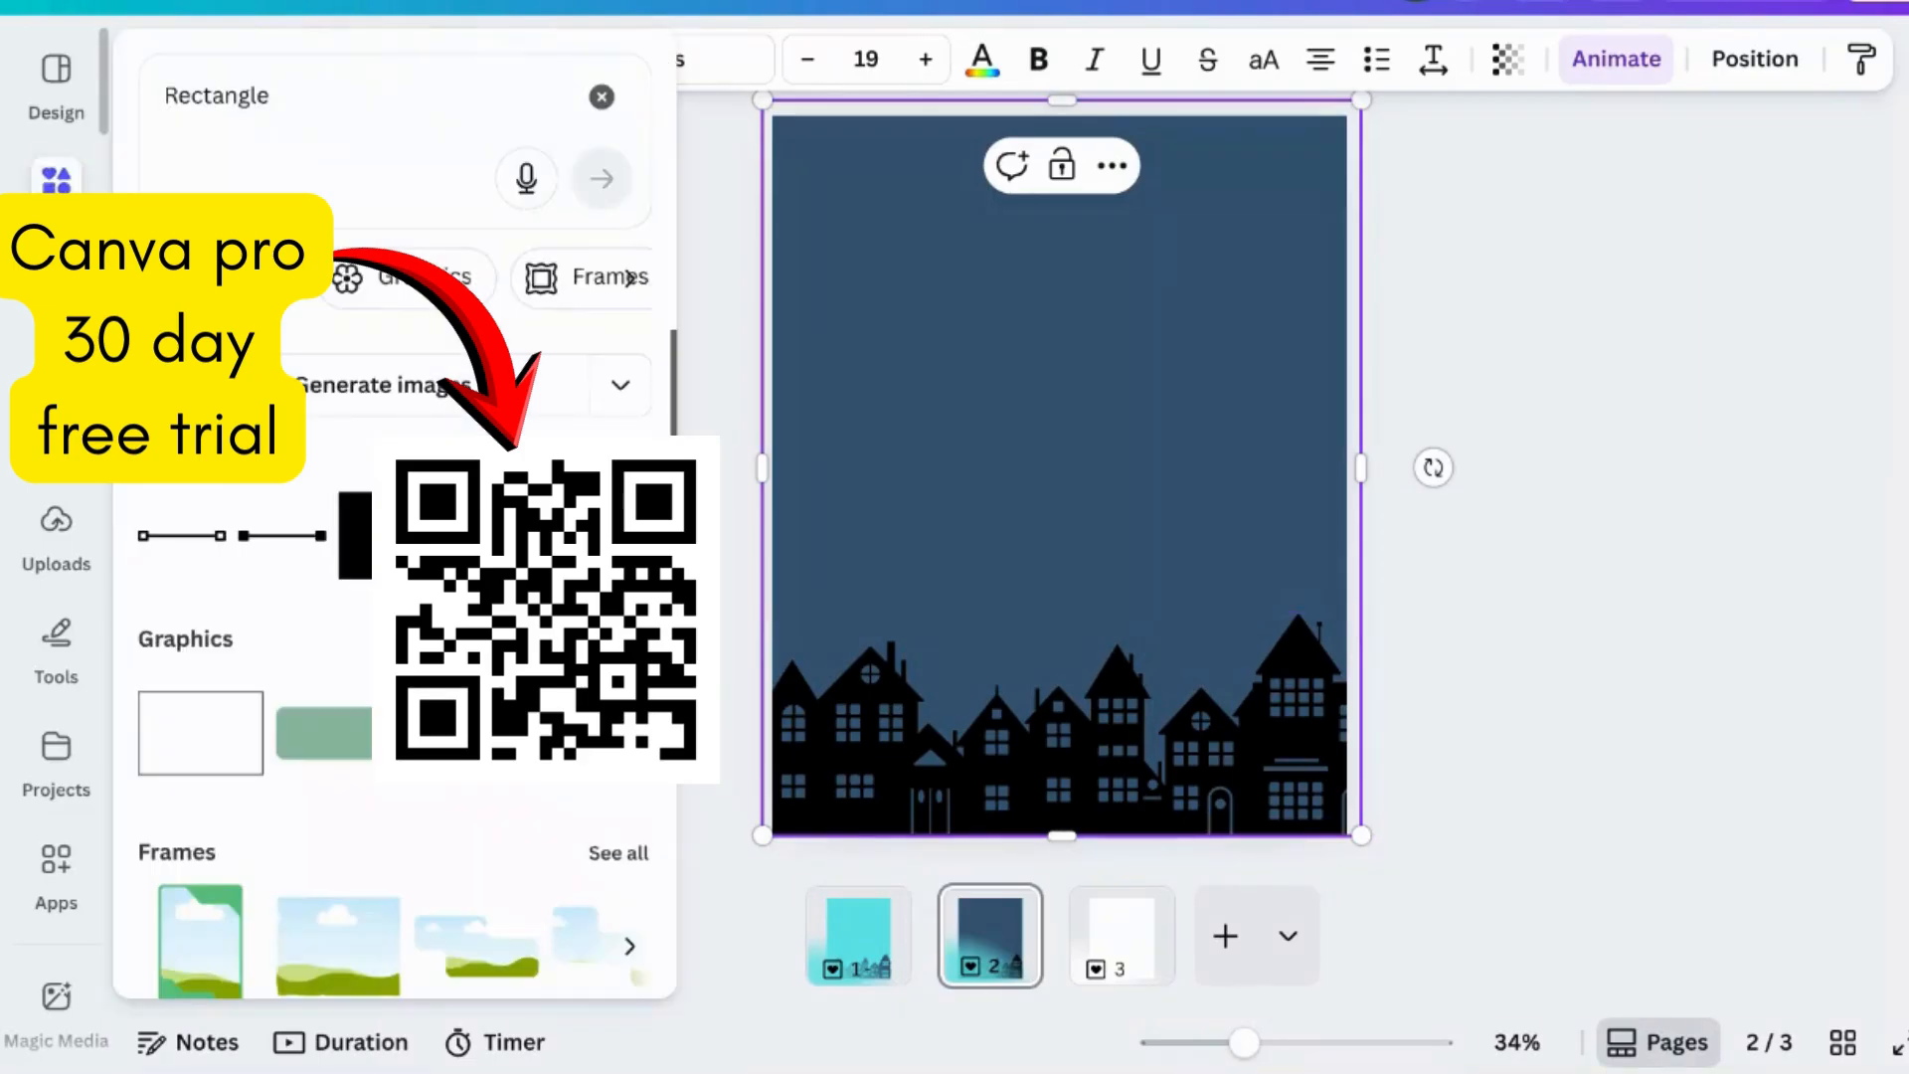
click(353, 545)
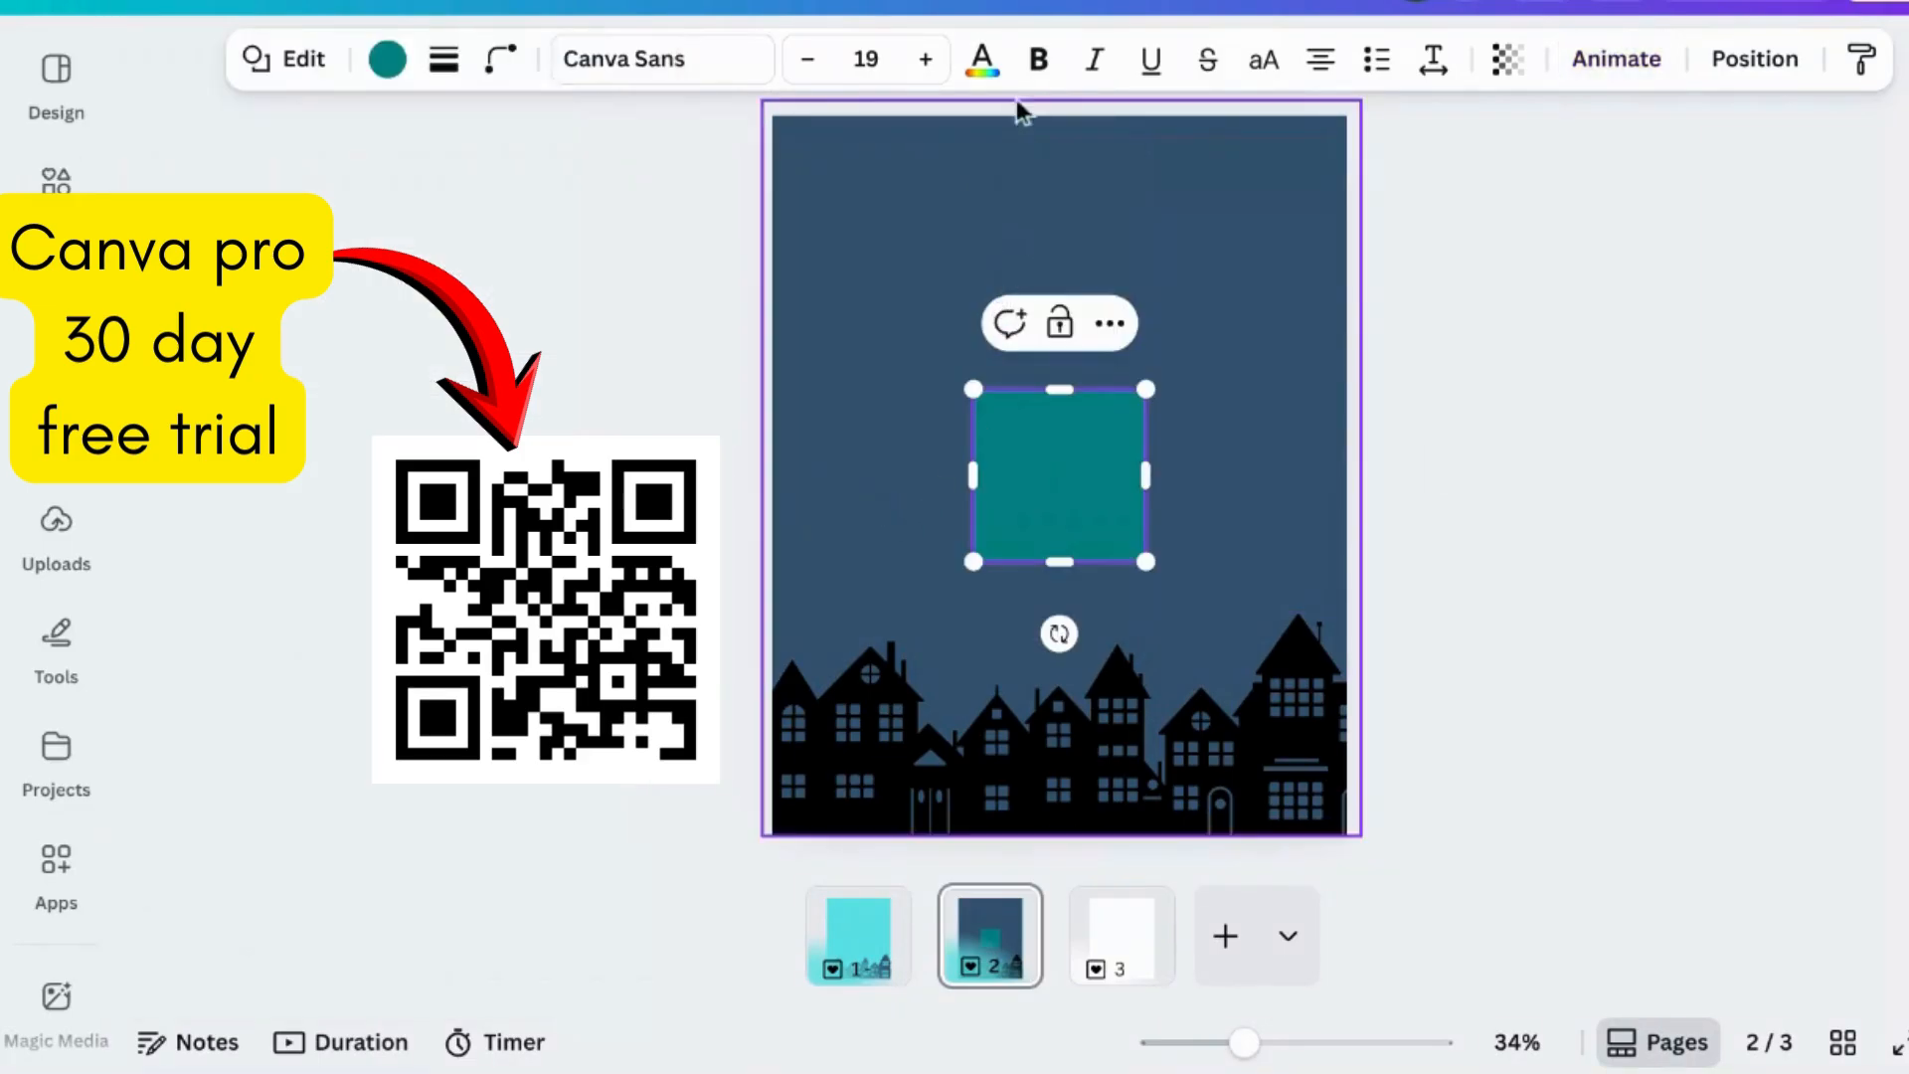
click(981, 62)
scroll(473, 840, down, 2)
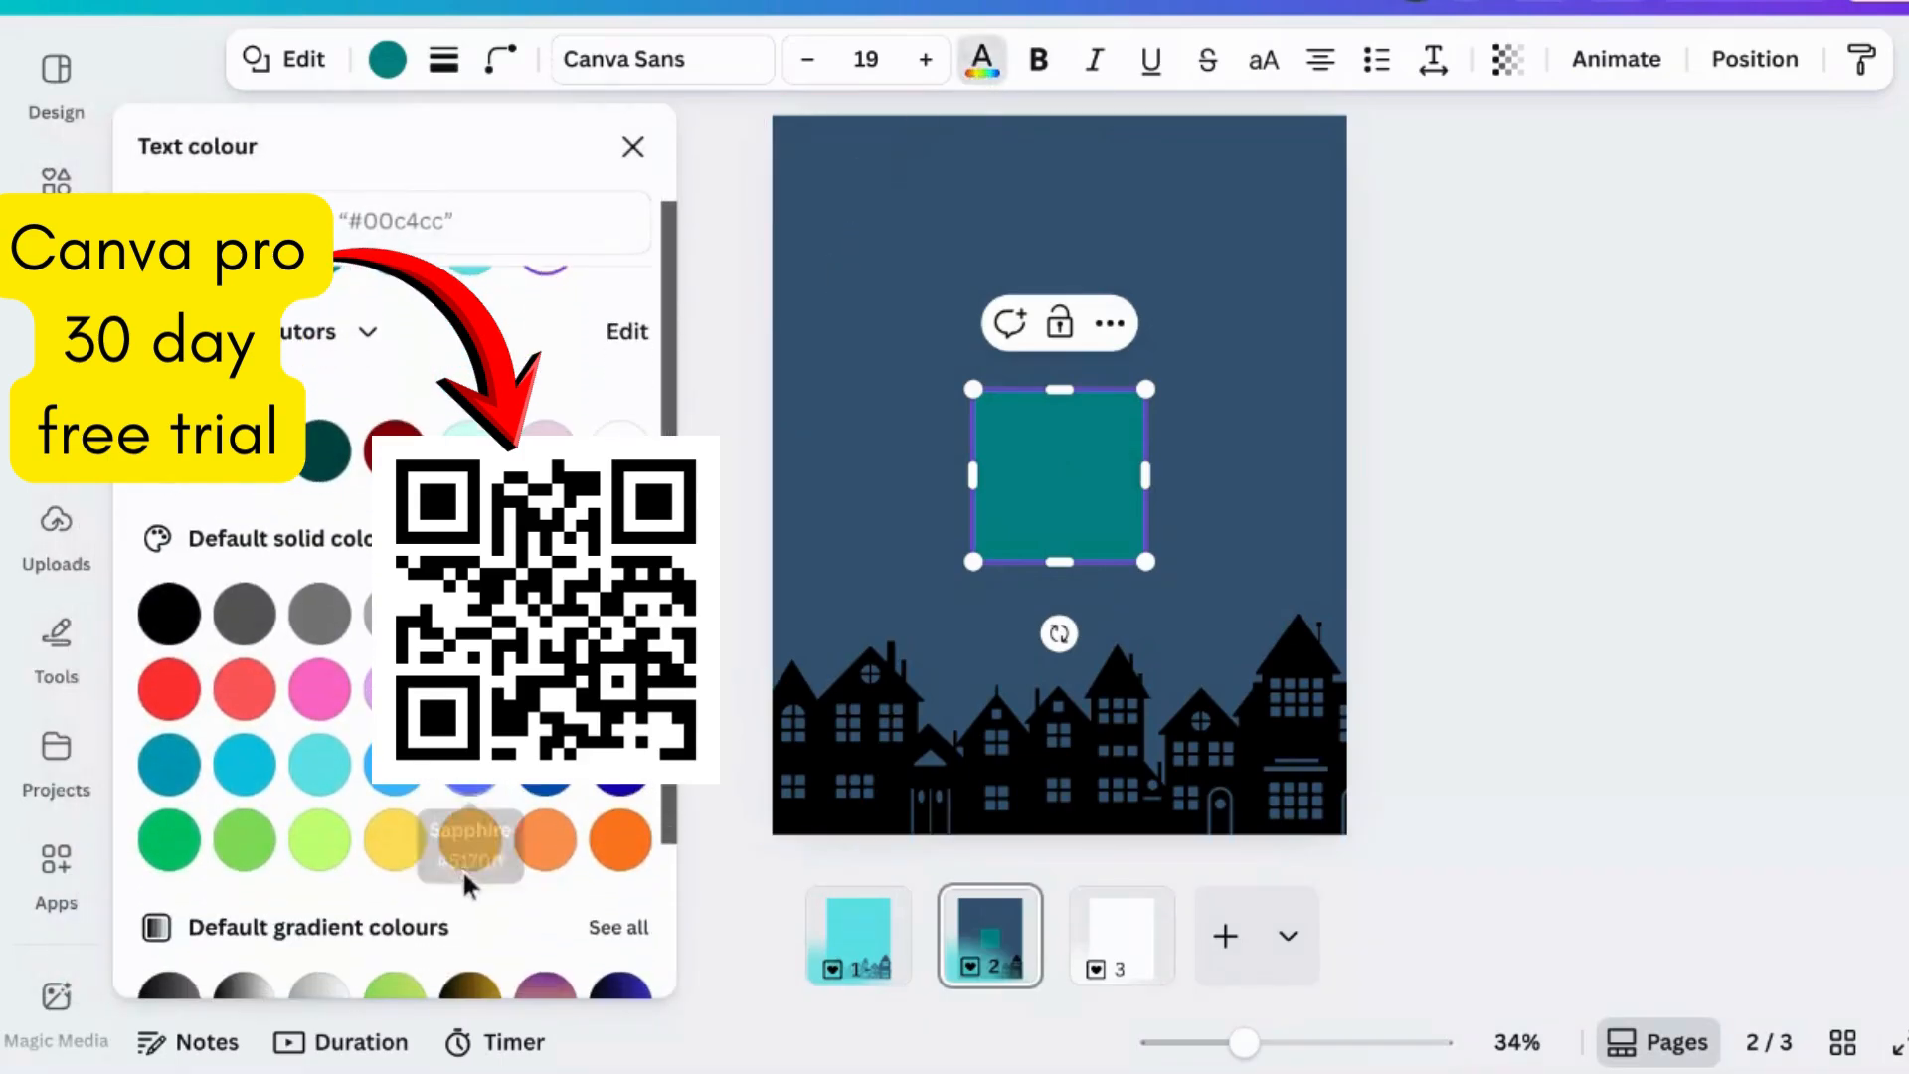
click(470, 839)
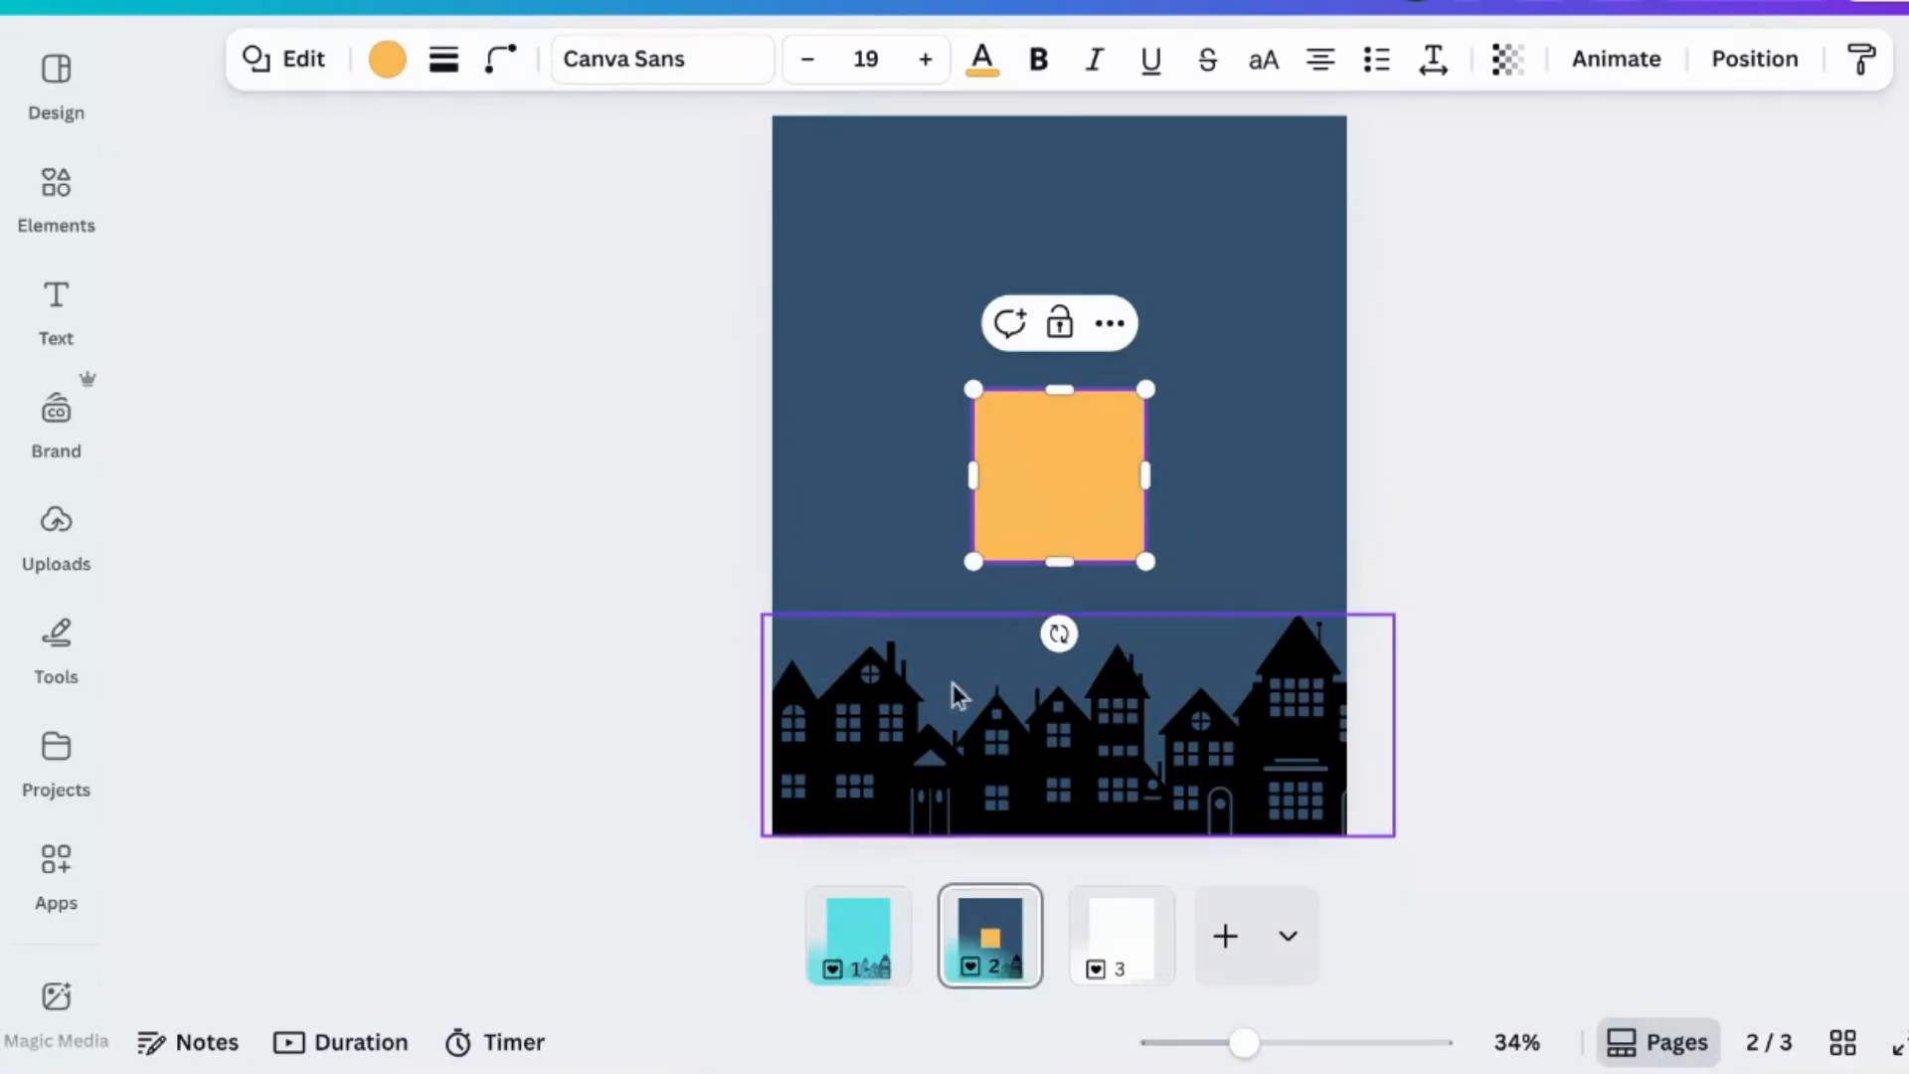
- Place the yellow square over the leftmost house at the bottom and form a narrow yellow bar beside it
click(1613, 541)
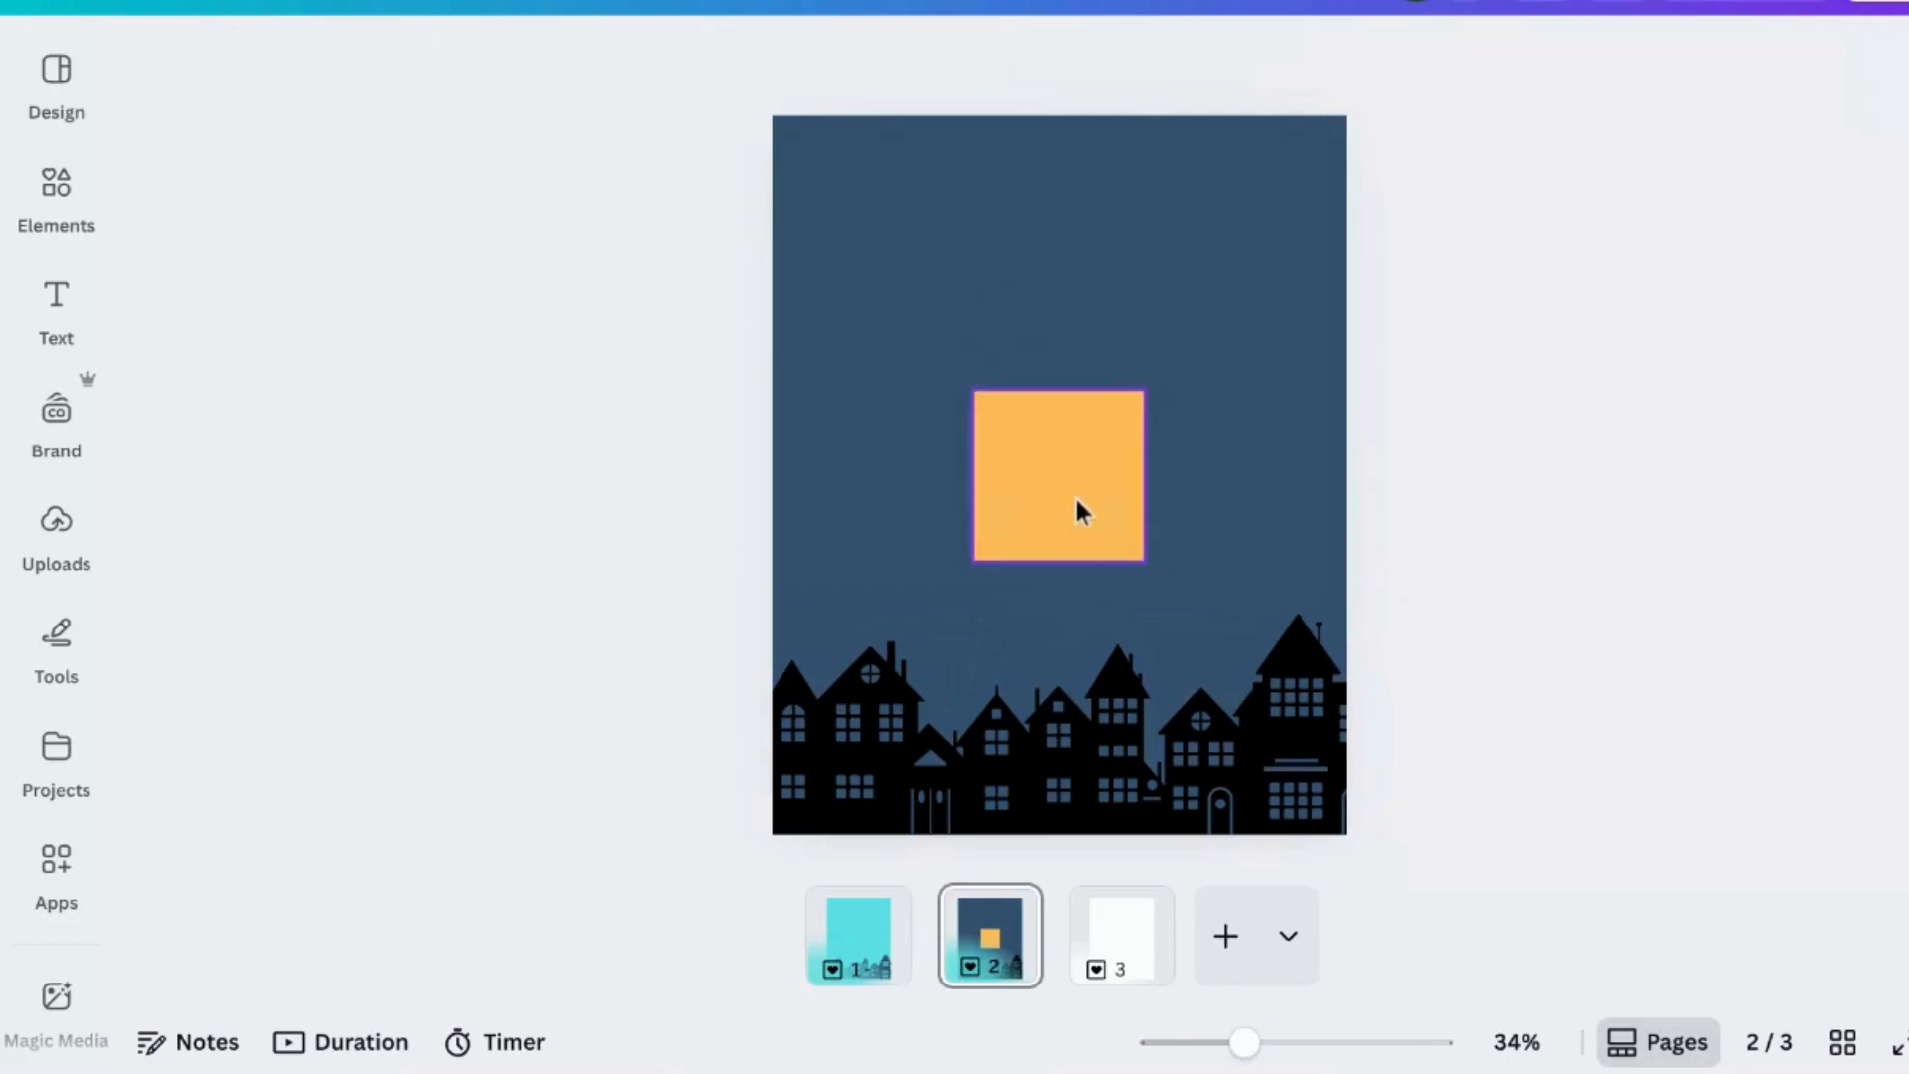
drag(1078, 507, 1029, 847)
click(844, 654)
drag(1076, 766, 935, 809)
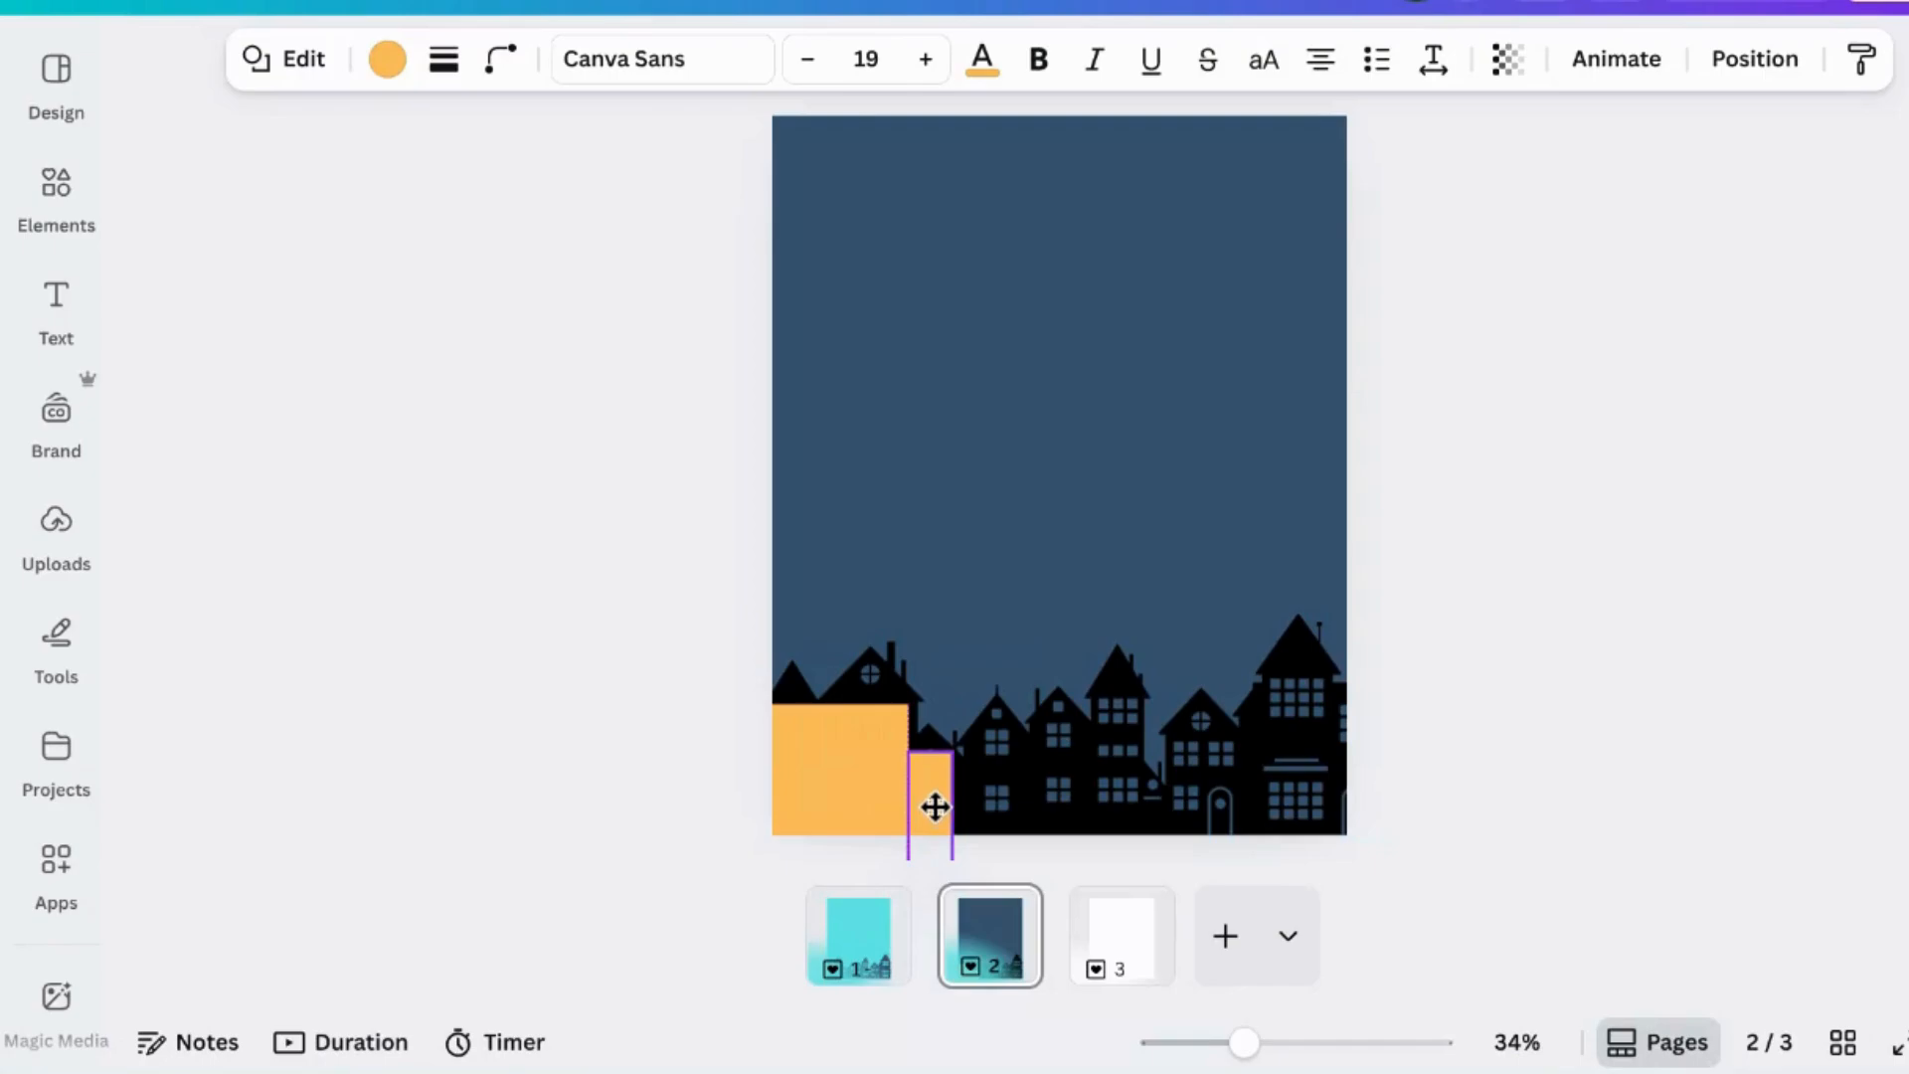
drag(935, 810, 935, 809)
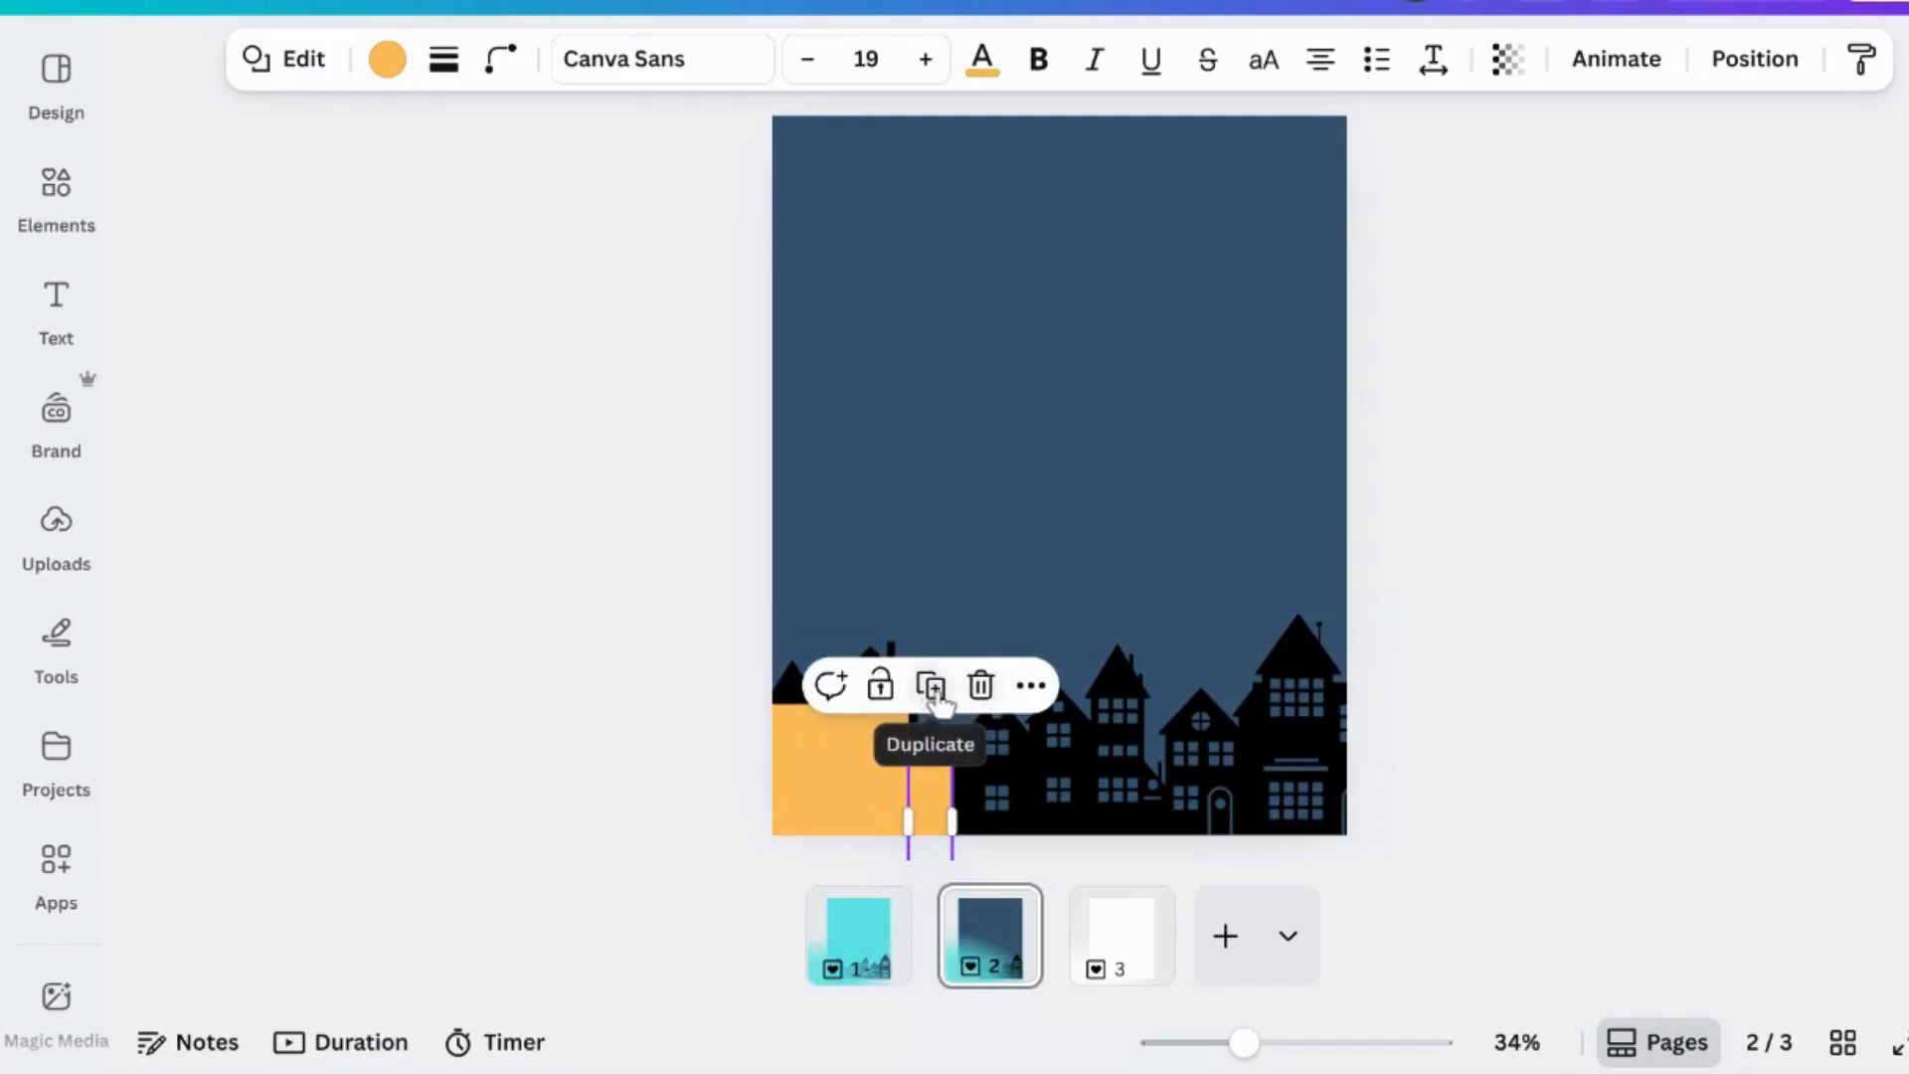
- Duplicate the yellow bar repeatedly, placing and resizing the copies to fill each house across the skyline
click(934, 683)
mouse_move(1074, 803)
mouse_down()
mouse_move(1002, 753)
mouse_move(1051, 779)
mouse_up()
click(998, 660)
click(1072, 666)
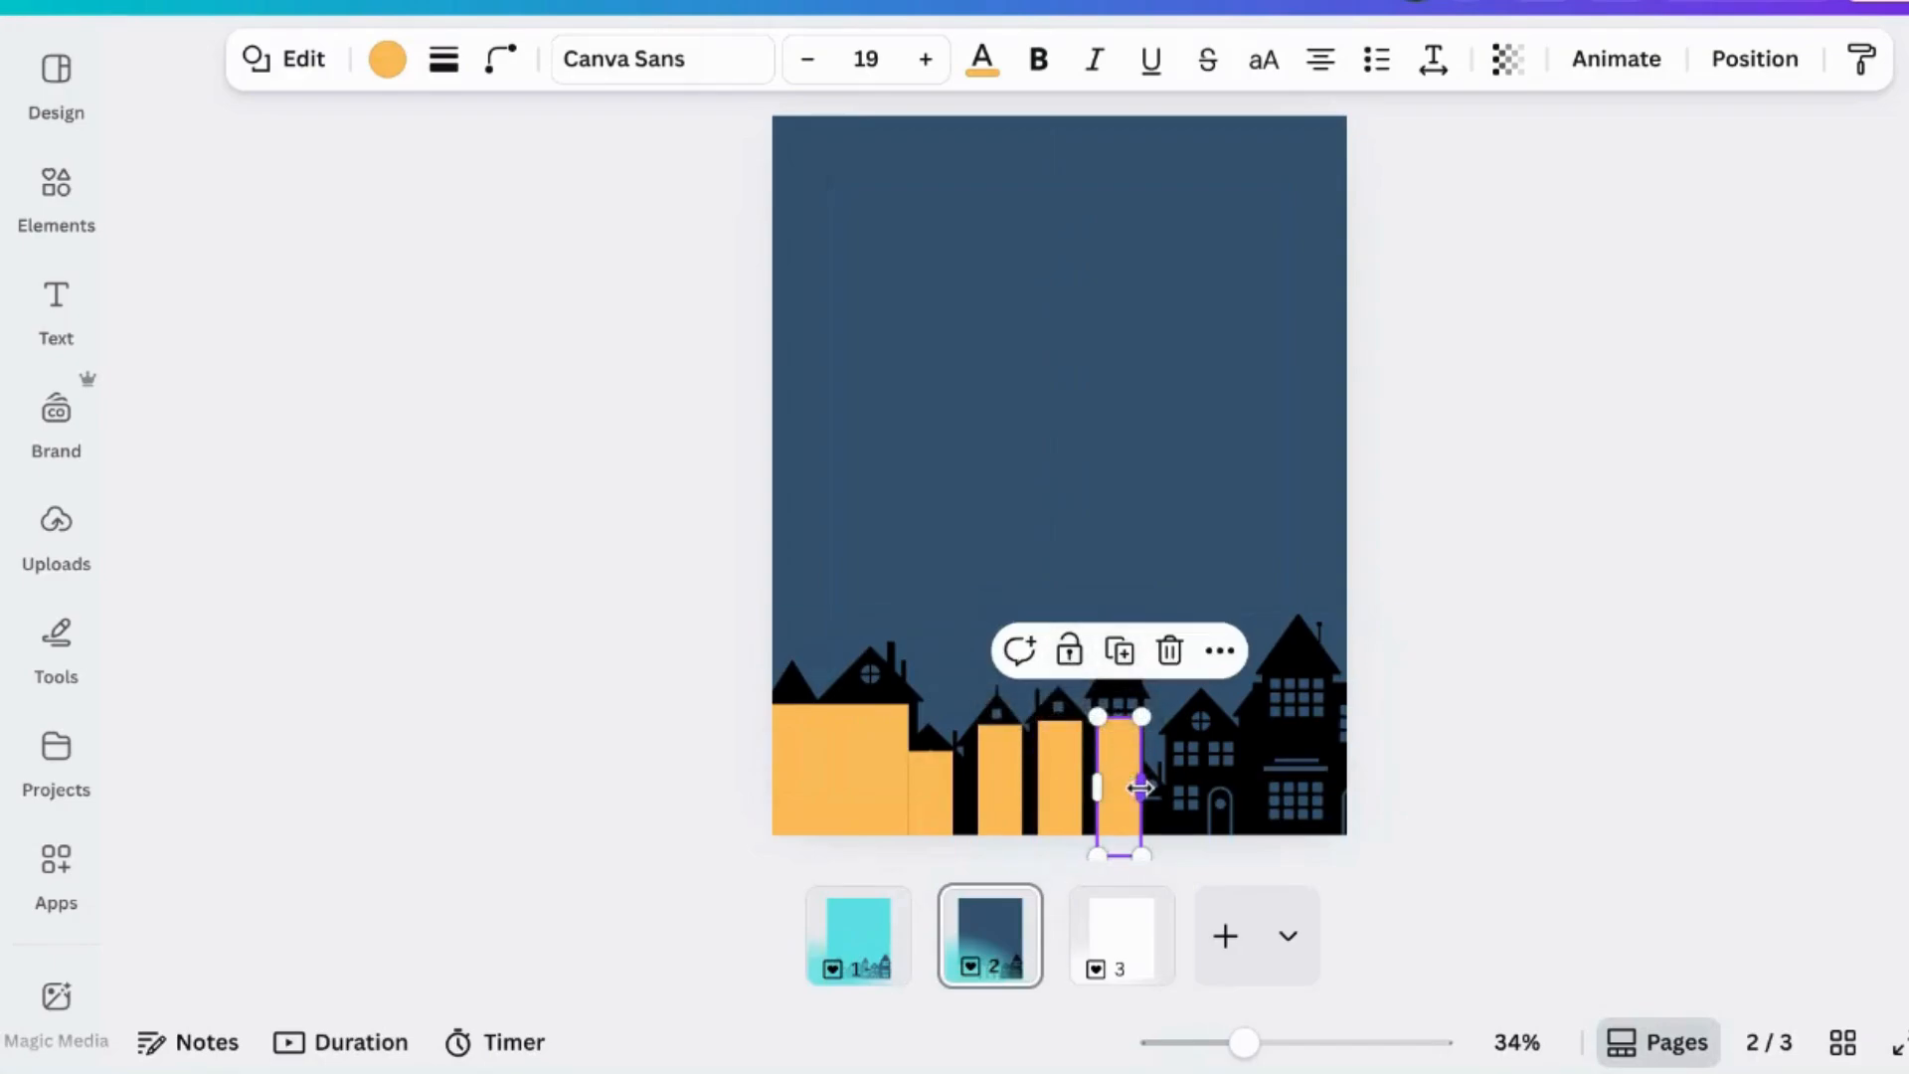
drag(1140, 787, 1134, 783)
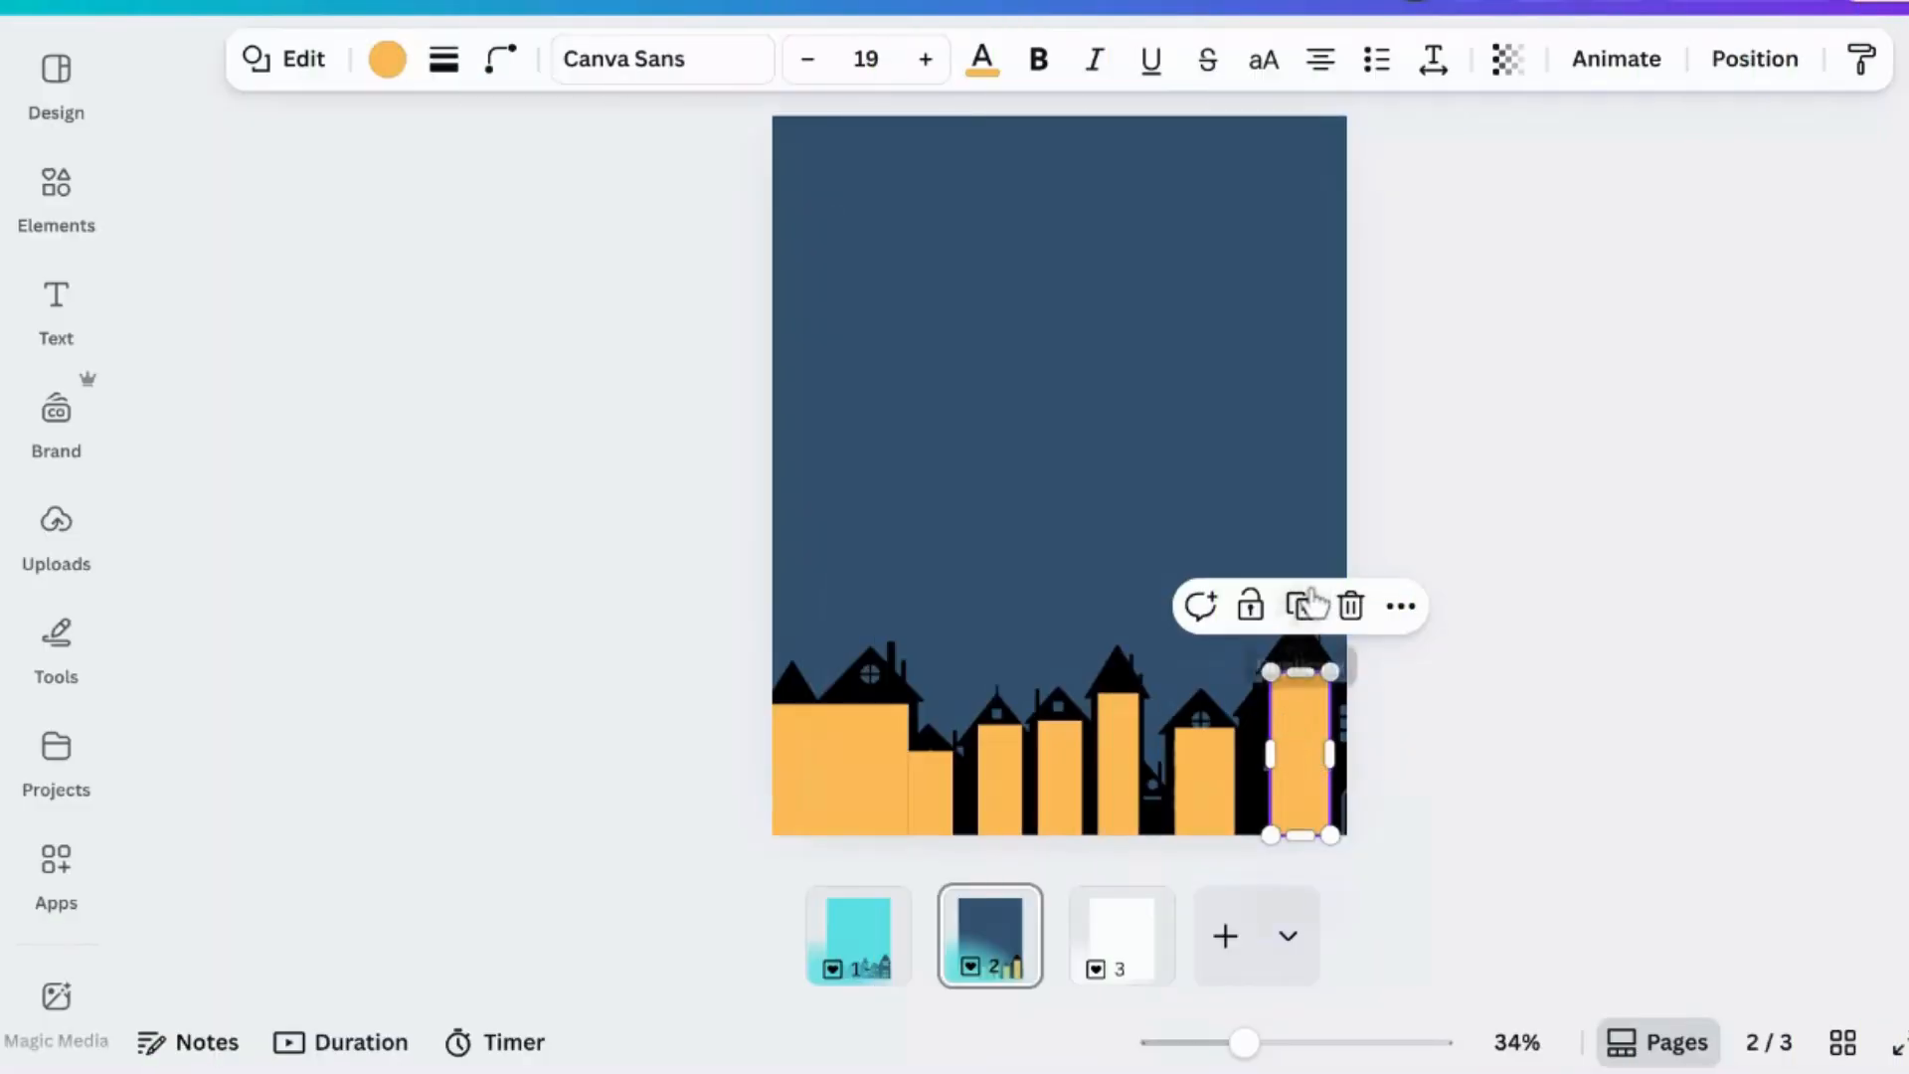
click(1308, 604)
drag(1309, 696, 1349, 760)
click(1290, 789)
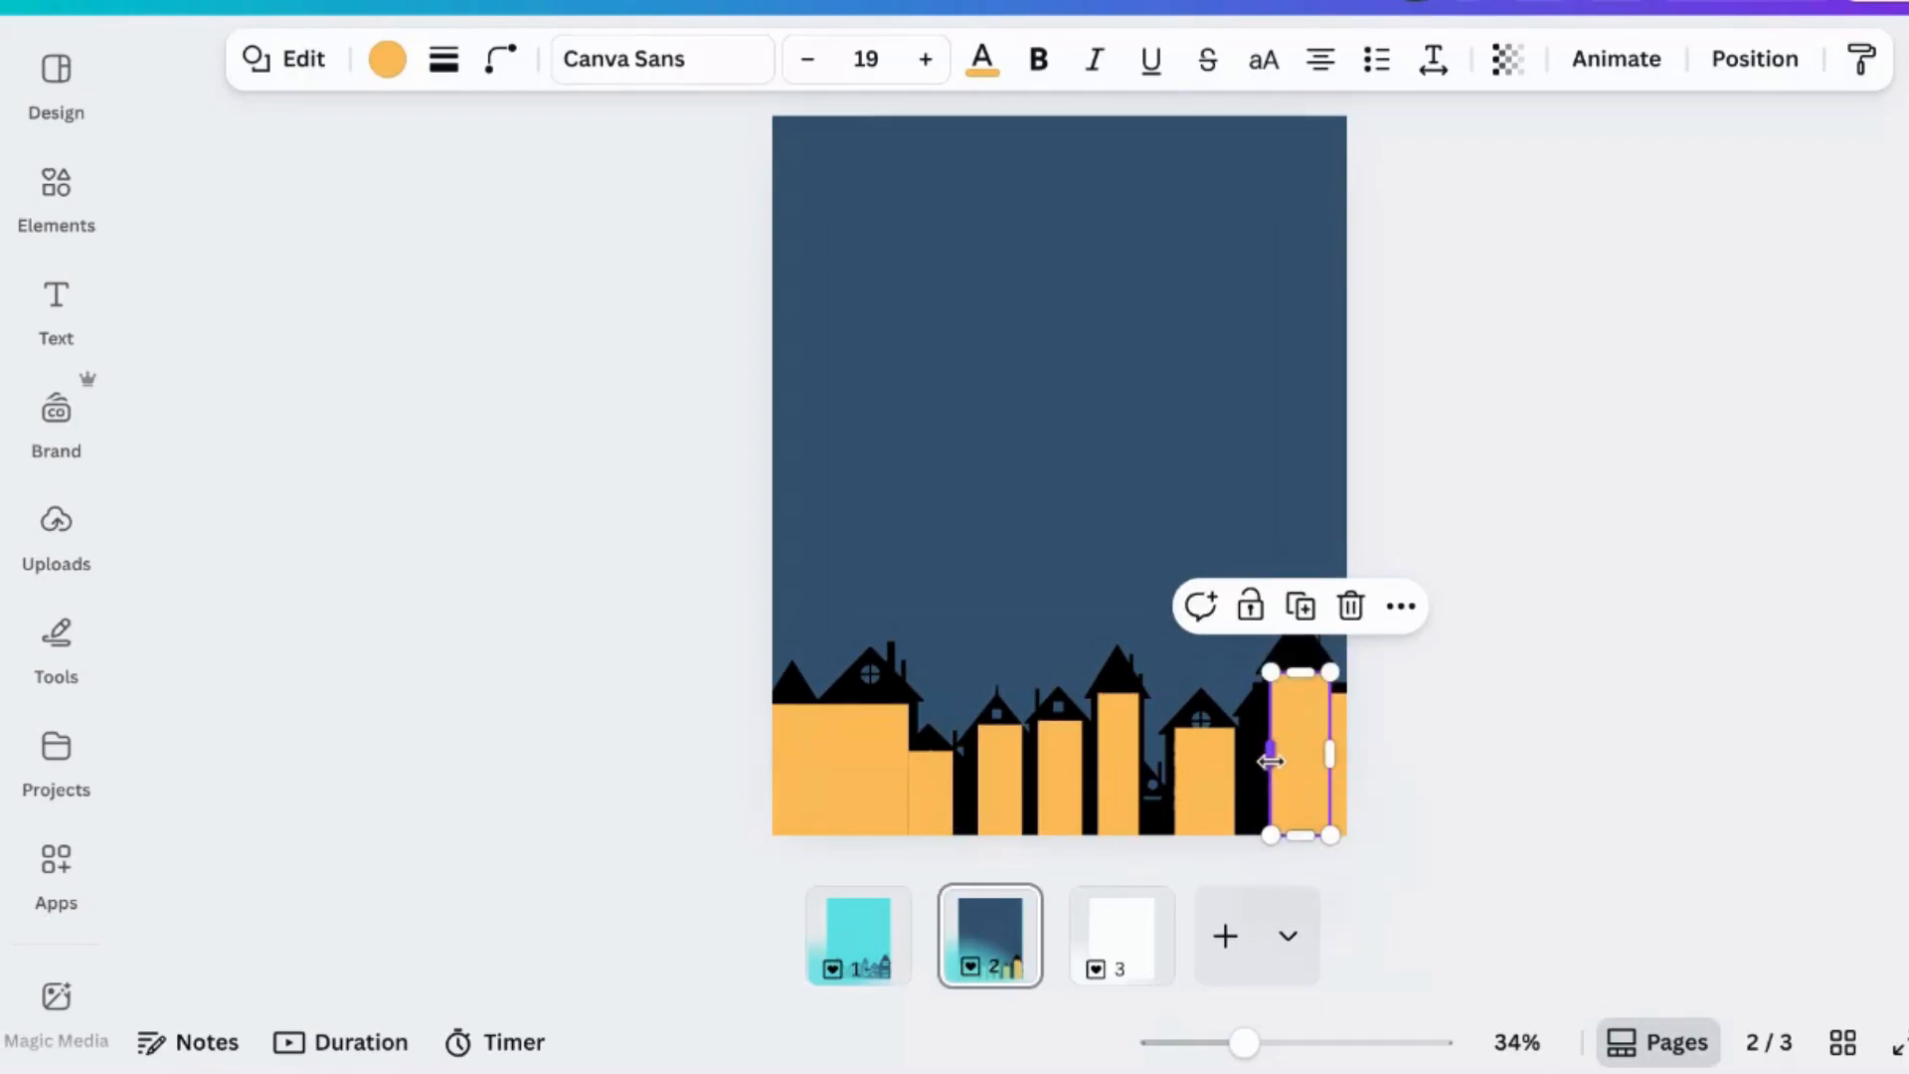
drag(1271, 760, 1270, 758)
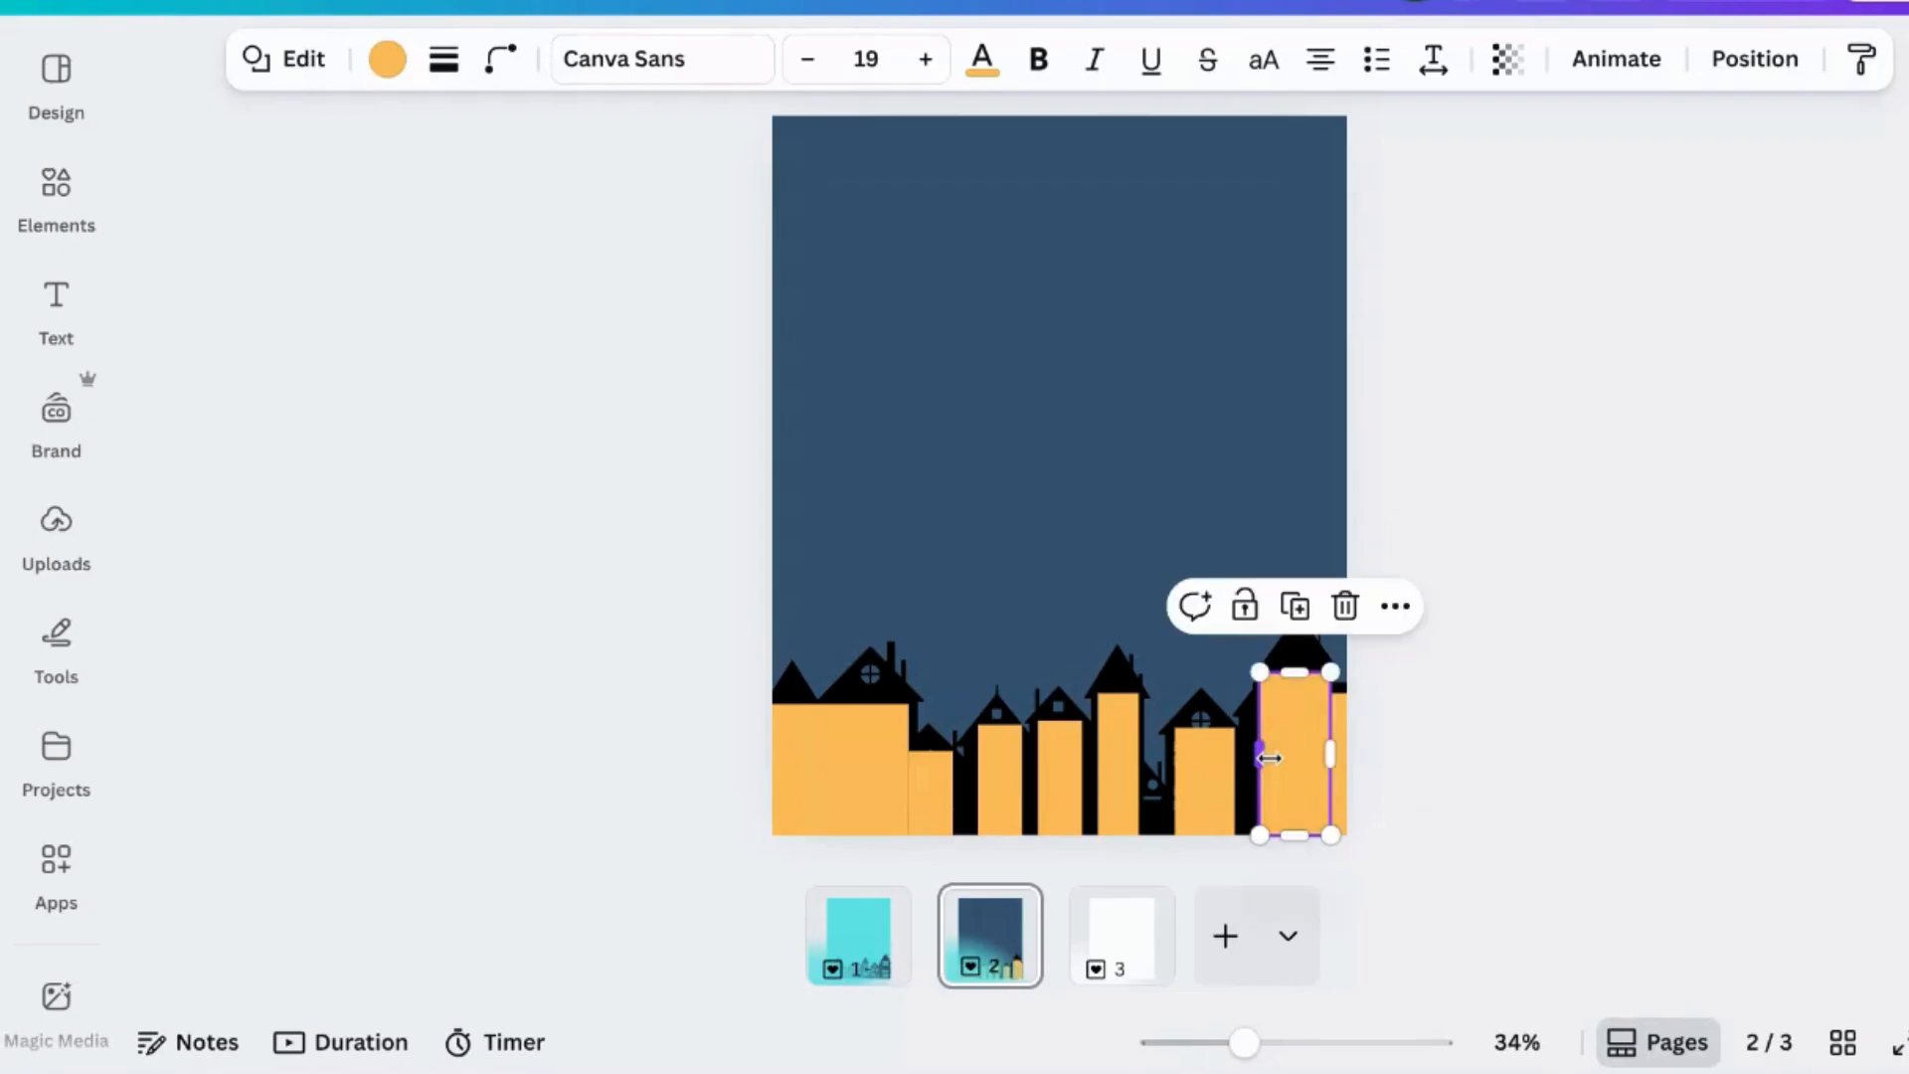
- Bring the houses silhouette to the front over the yellow bars
click(905, 654)
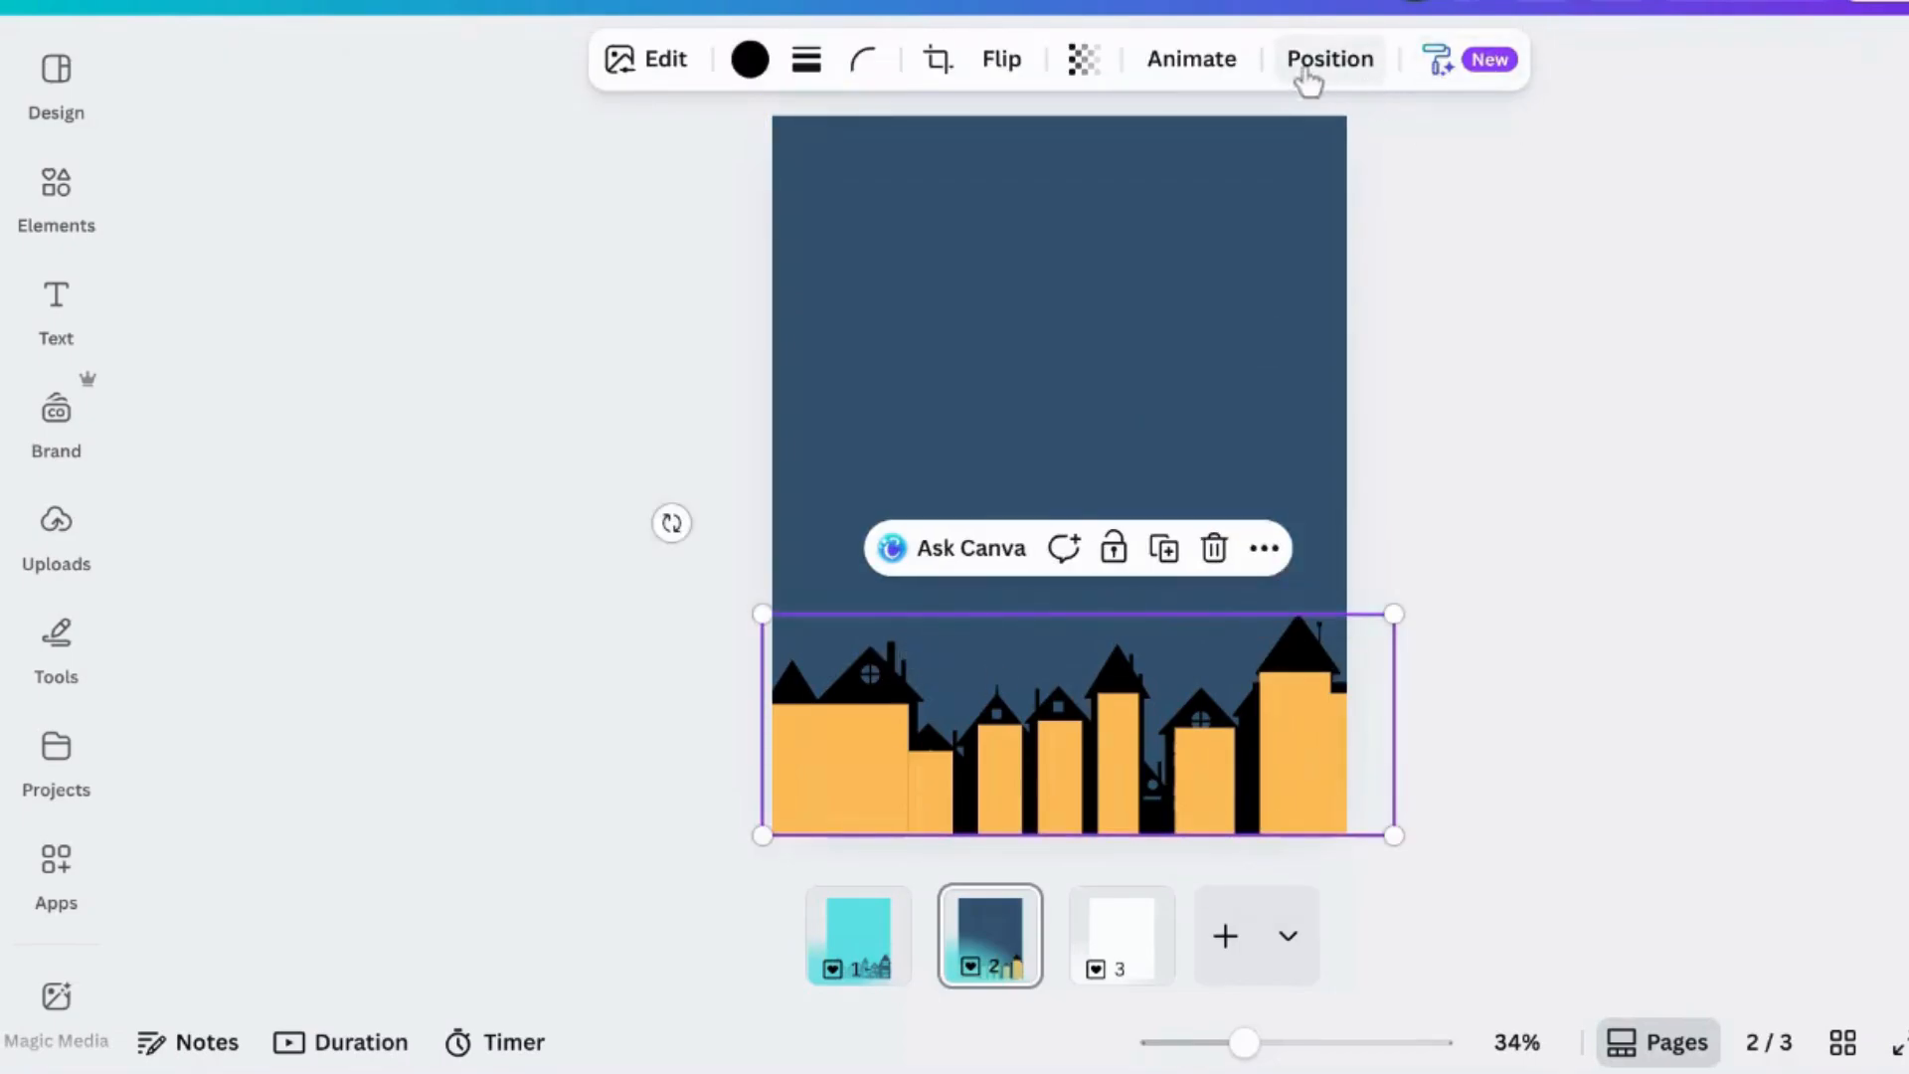
click(1351, 68)
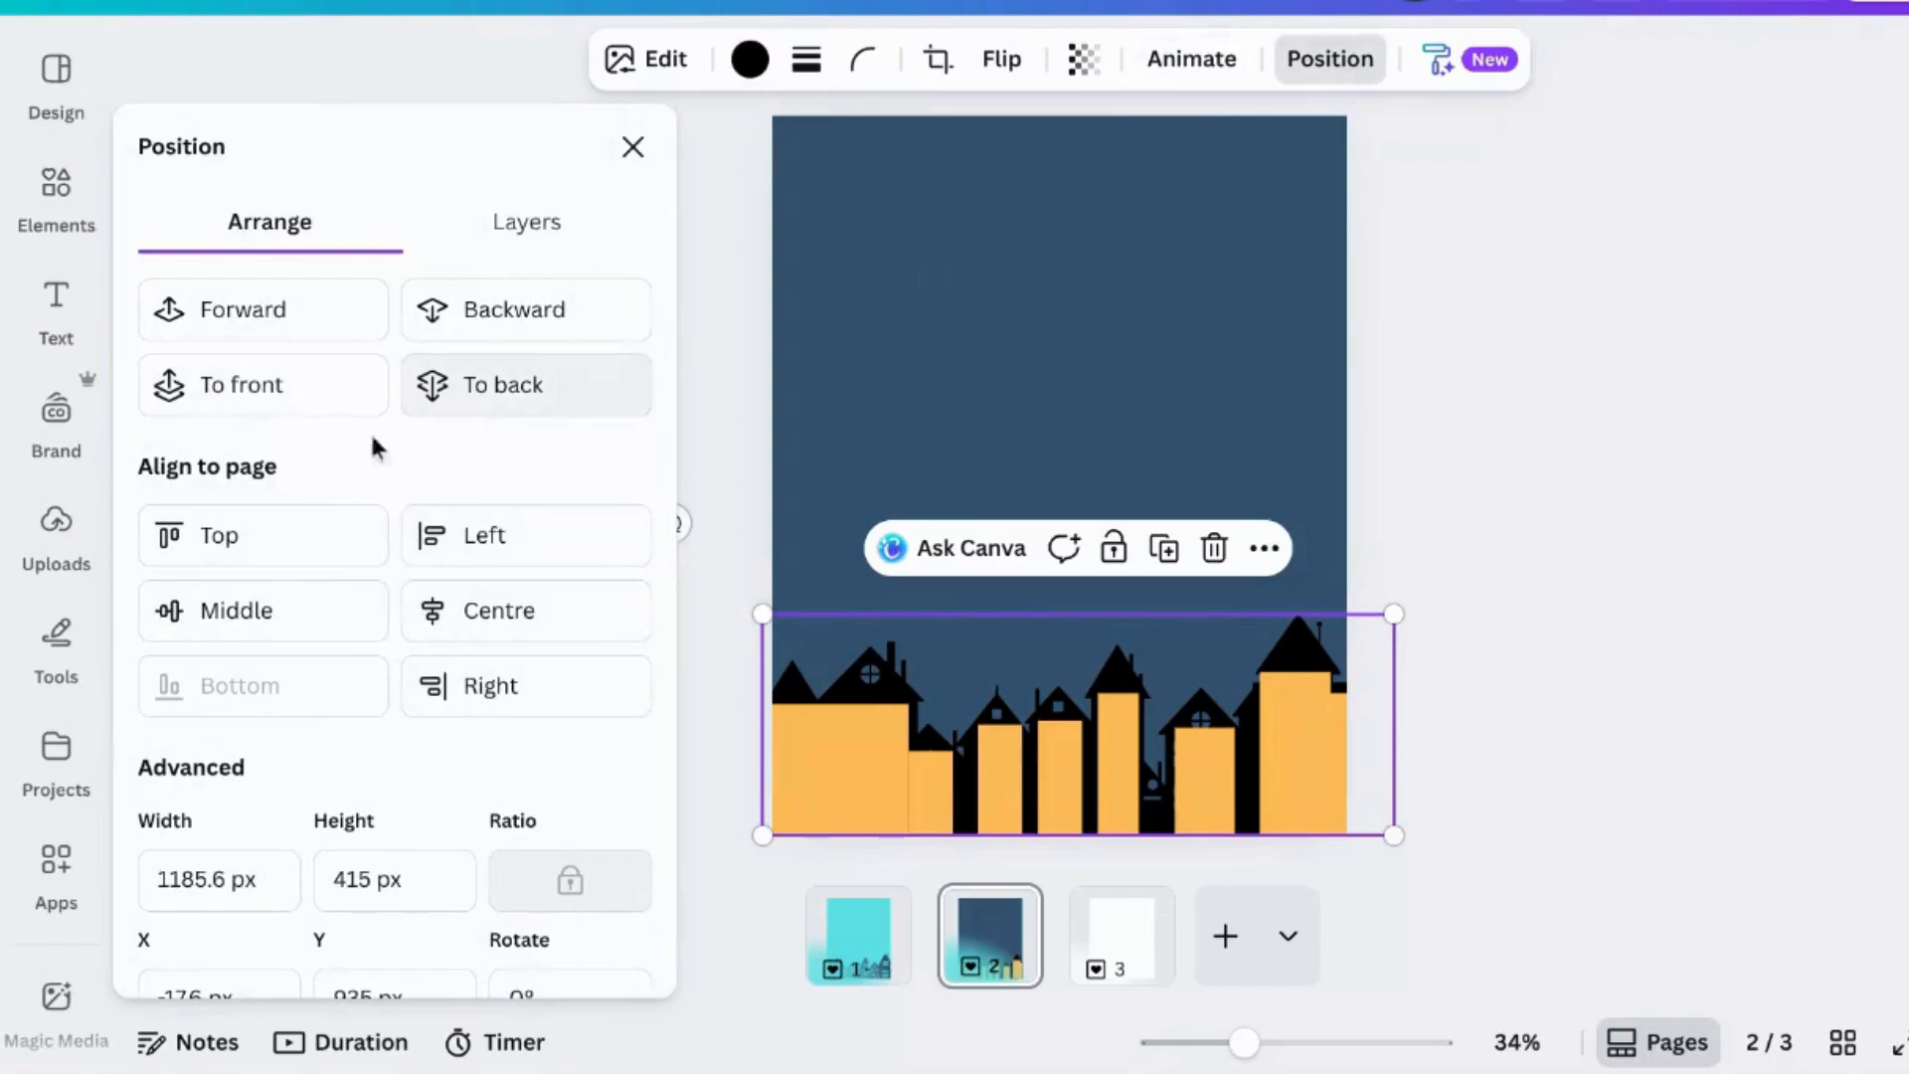
click(283, 415)
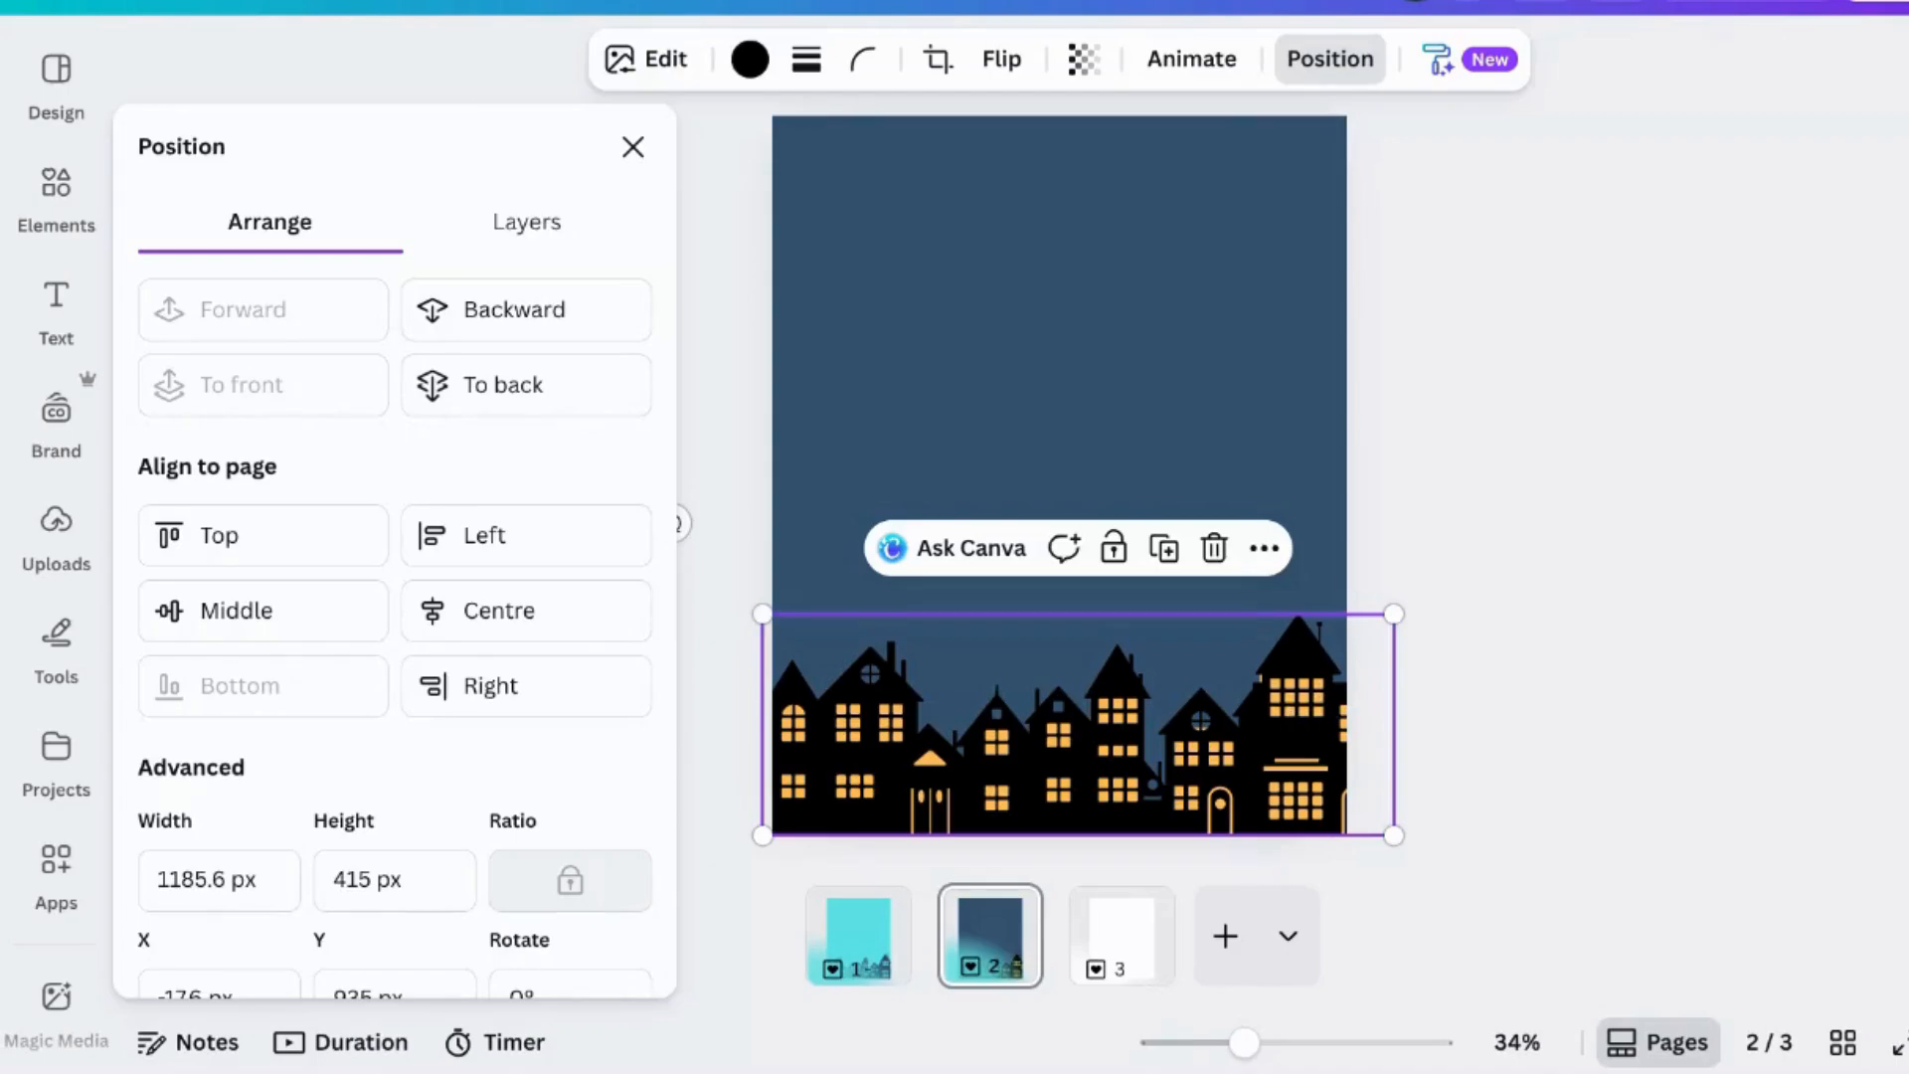
- Shift the houses up to check the yellow bars, adjust one bar, and move the houses back down
click(1289, 708)
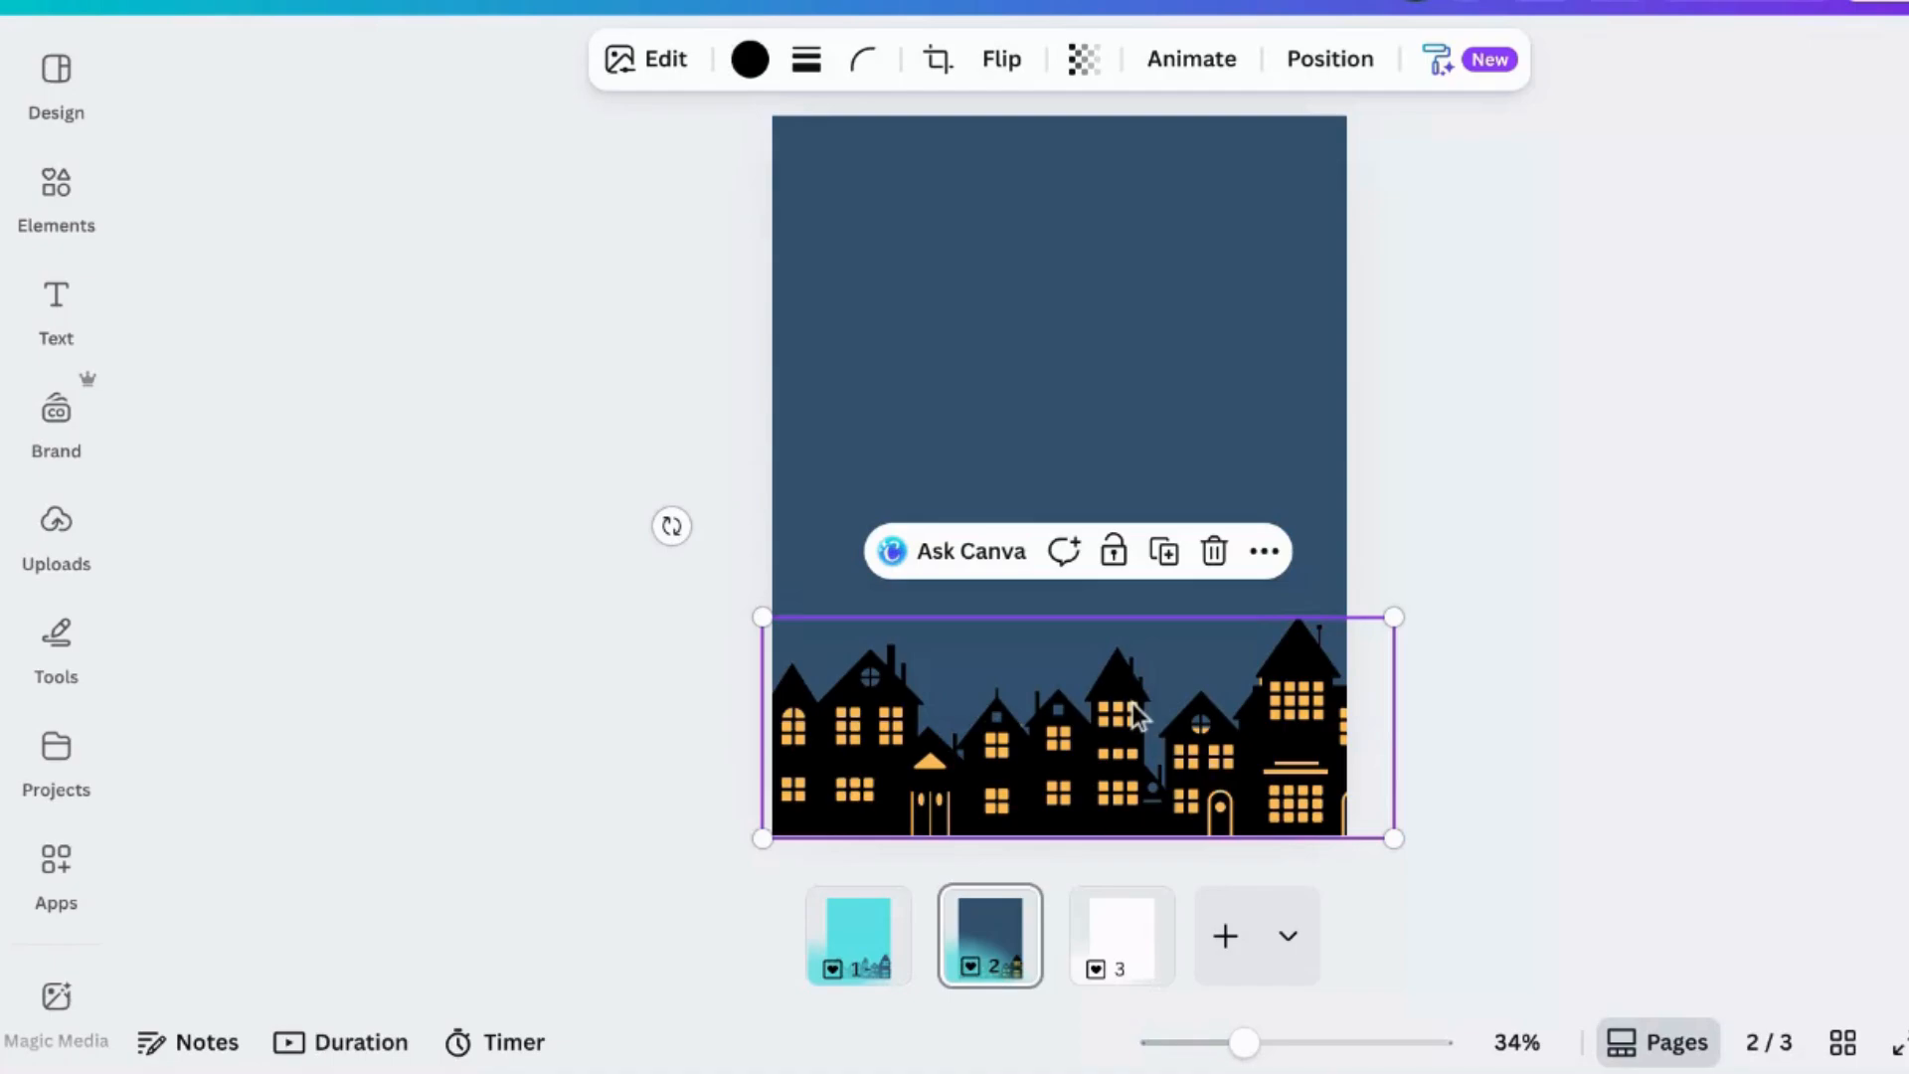
drag(1132, 702, 1142, 516)
click(1218, 770)
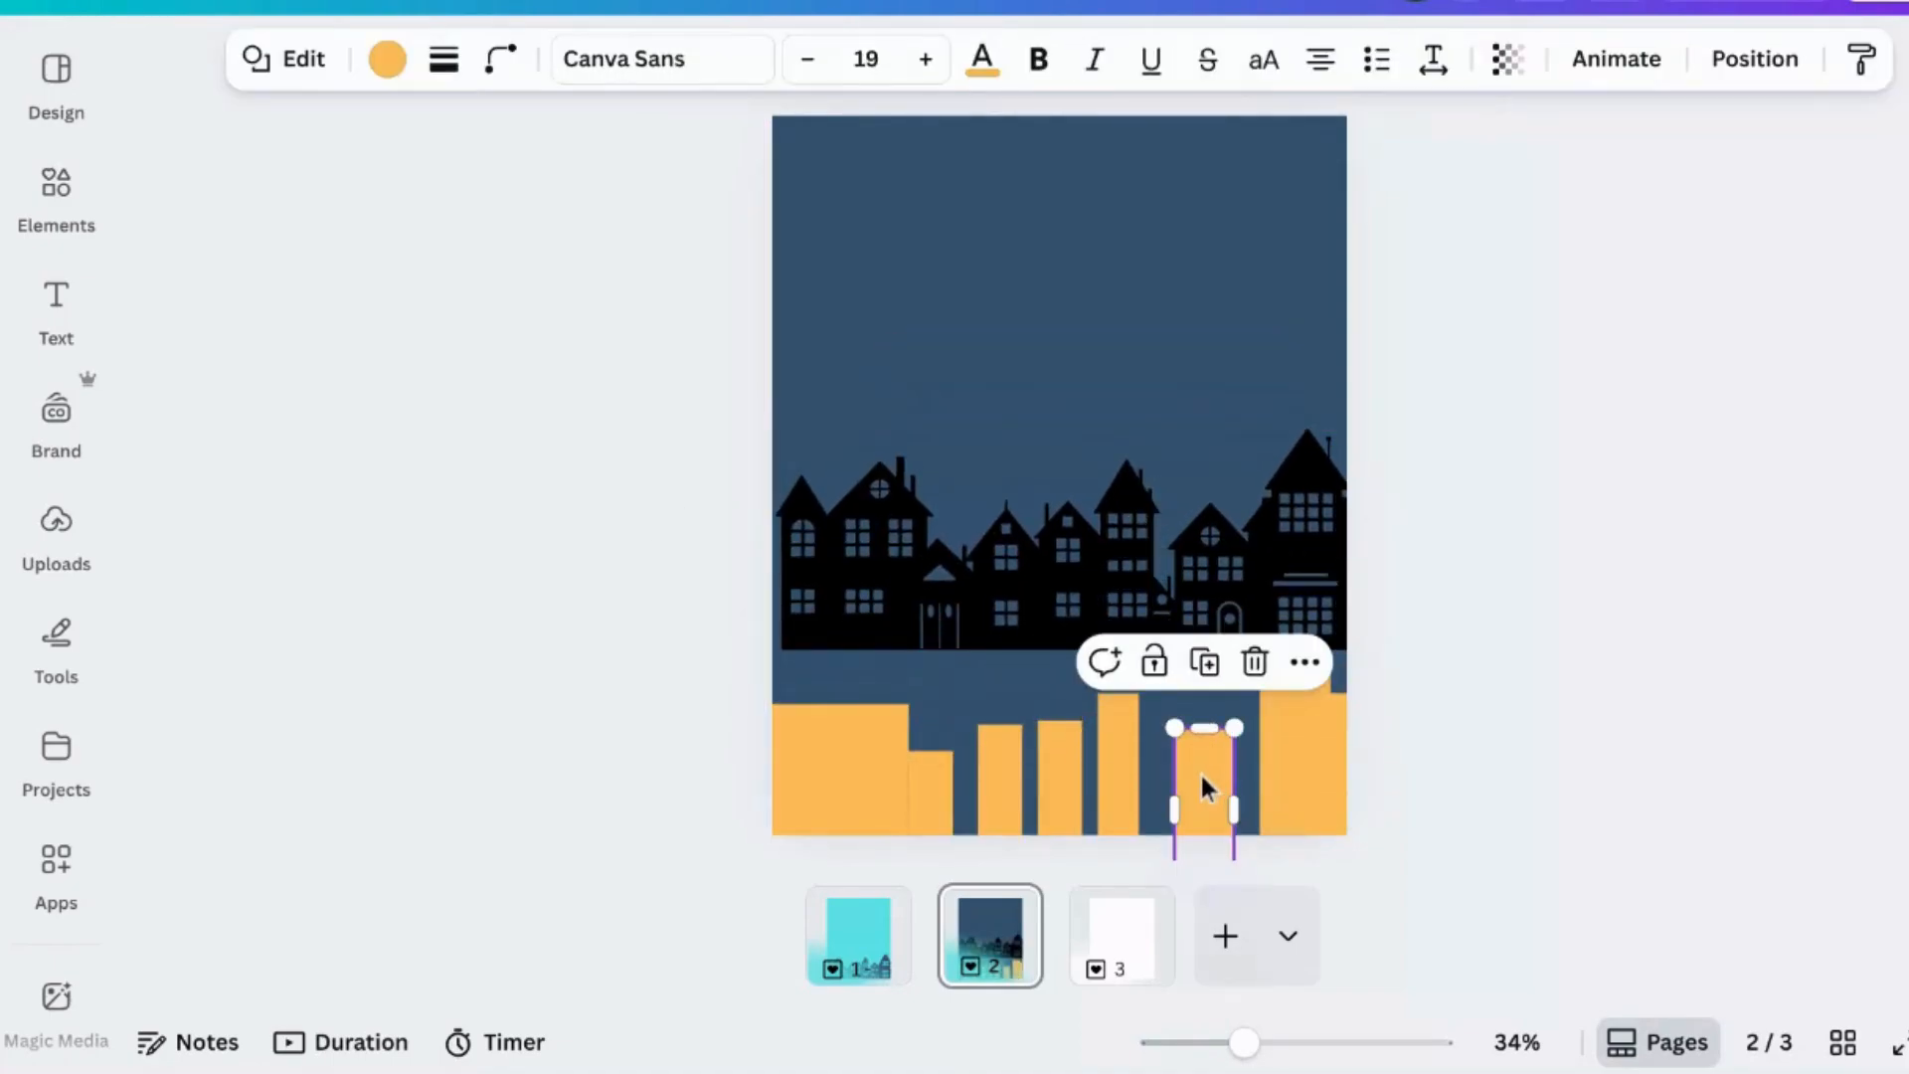
drag(1202, 778, 1196, 776)
click(1249, 546)
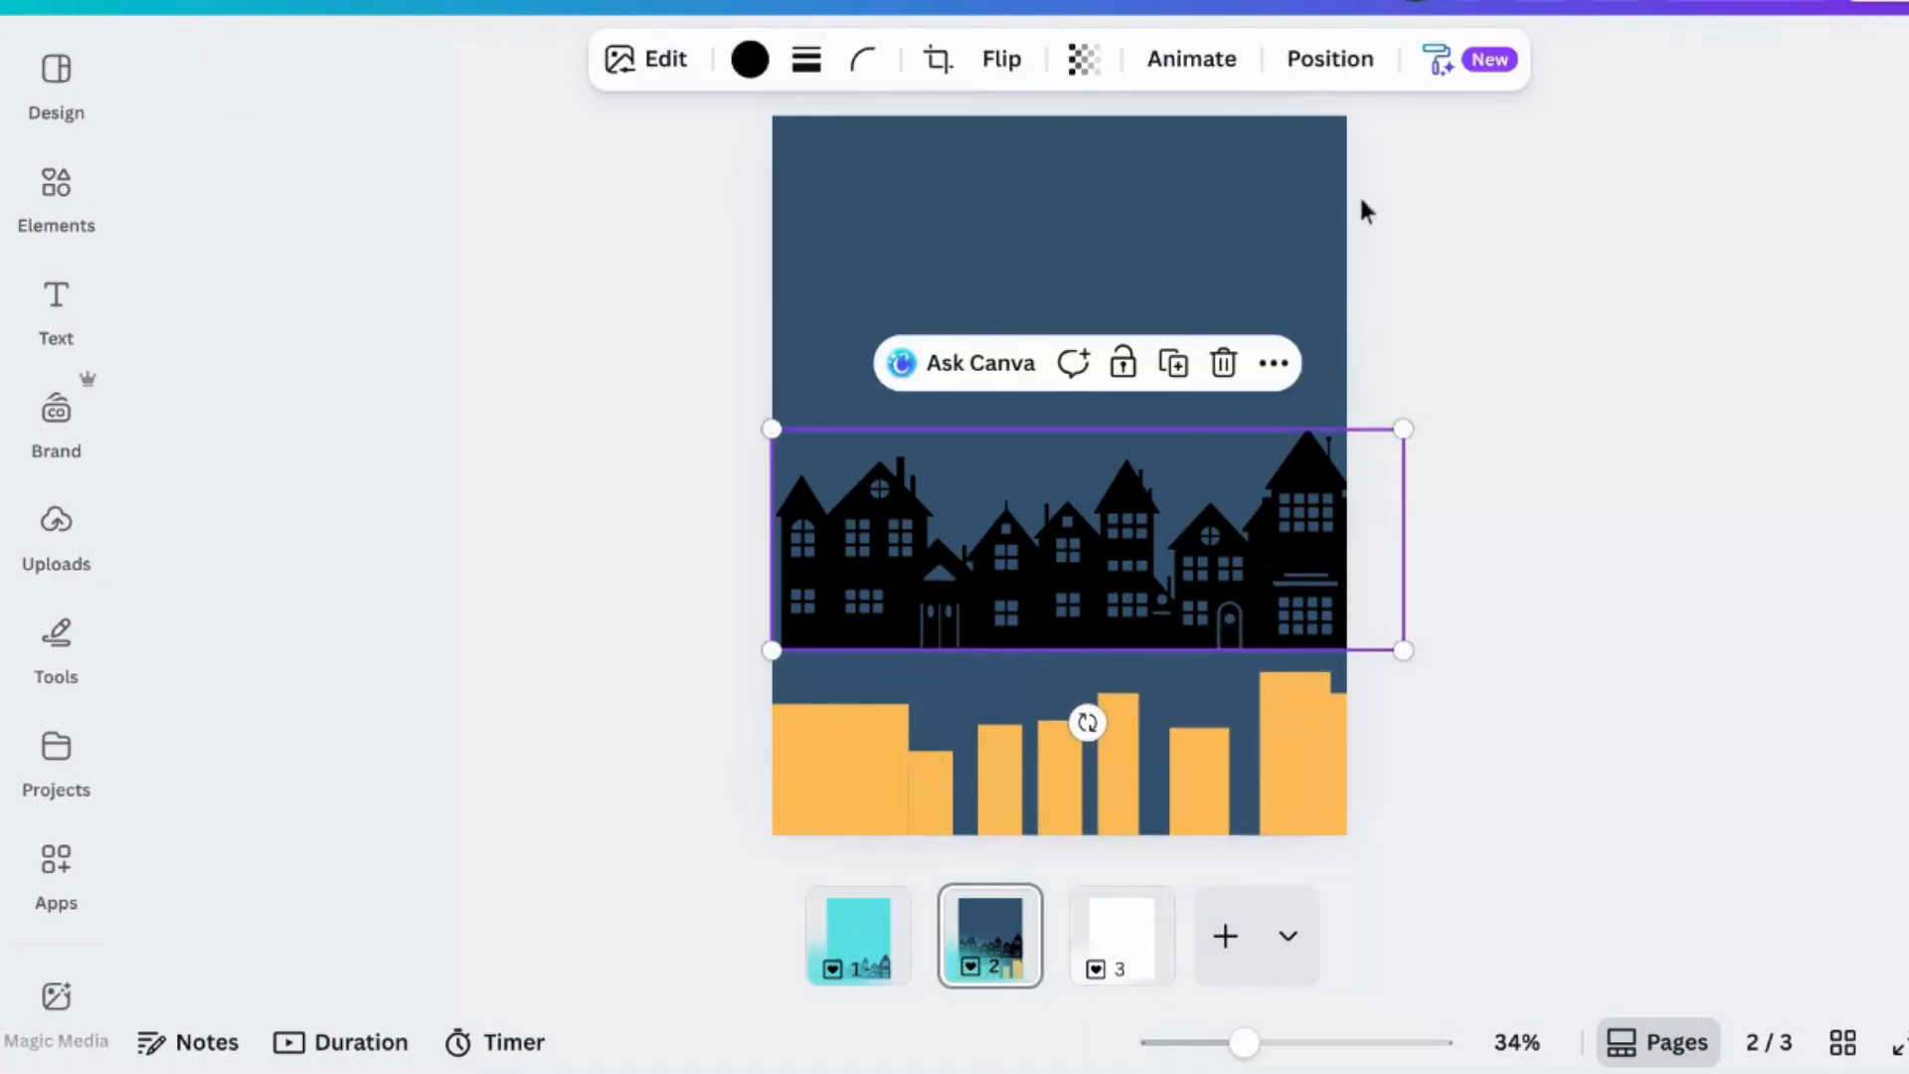
click(1339, 52)
drag(520, 418, 516, 780)
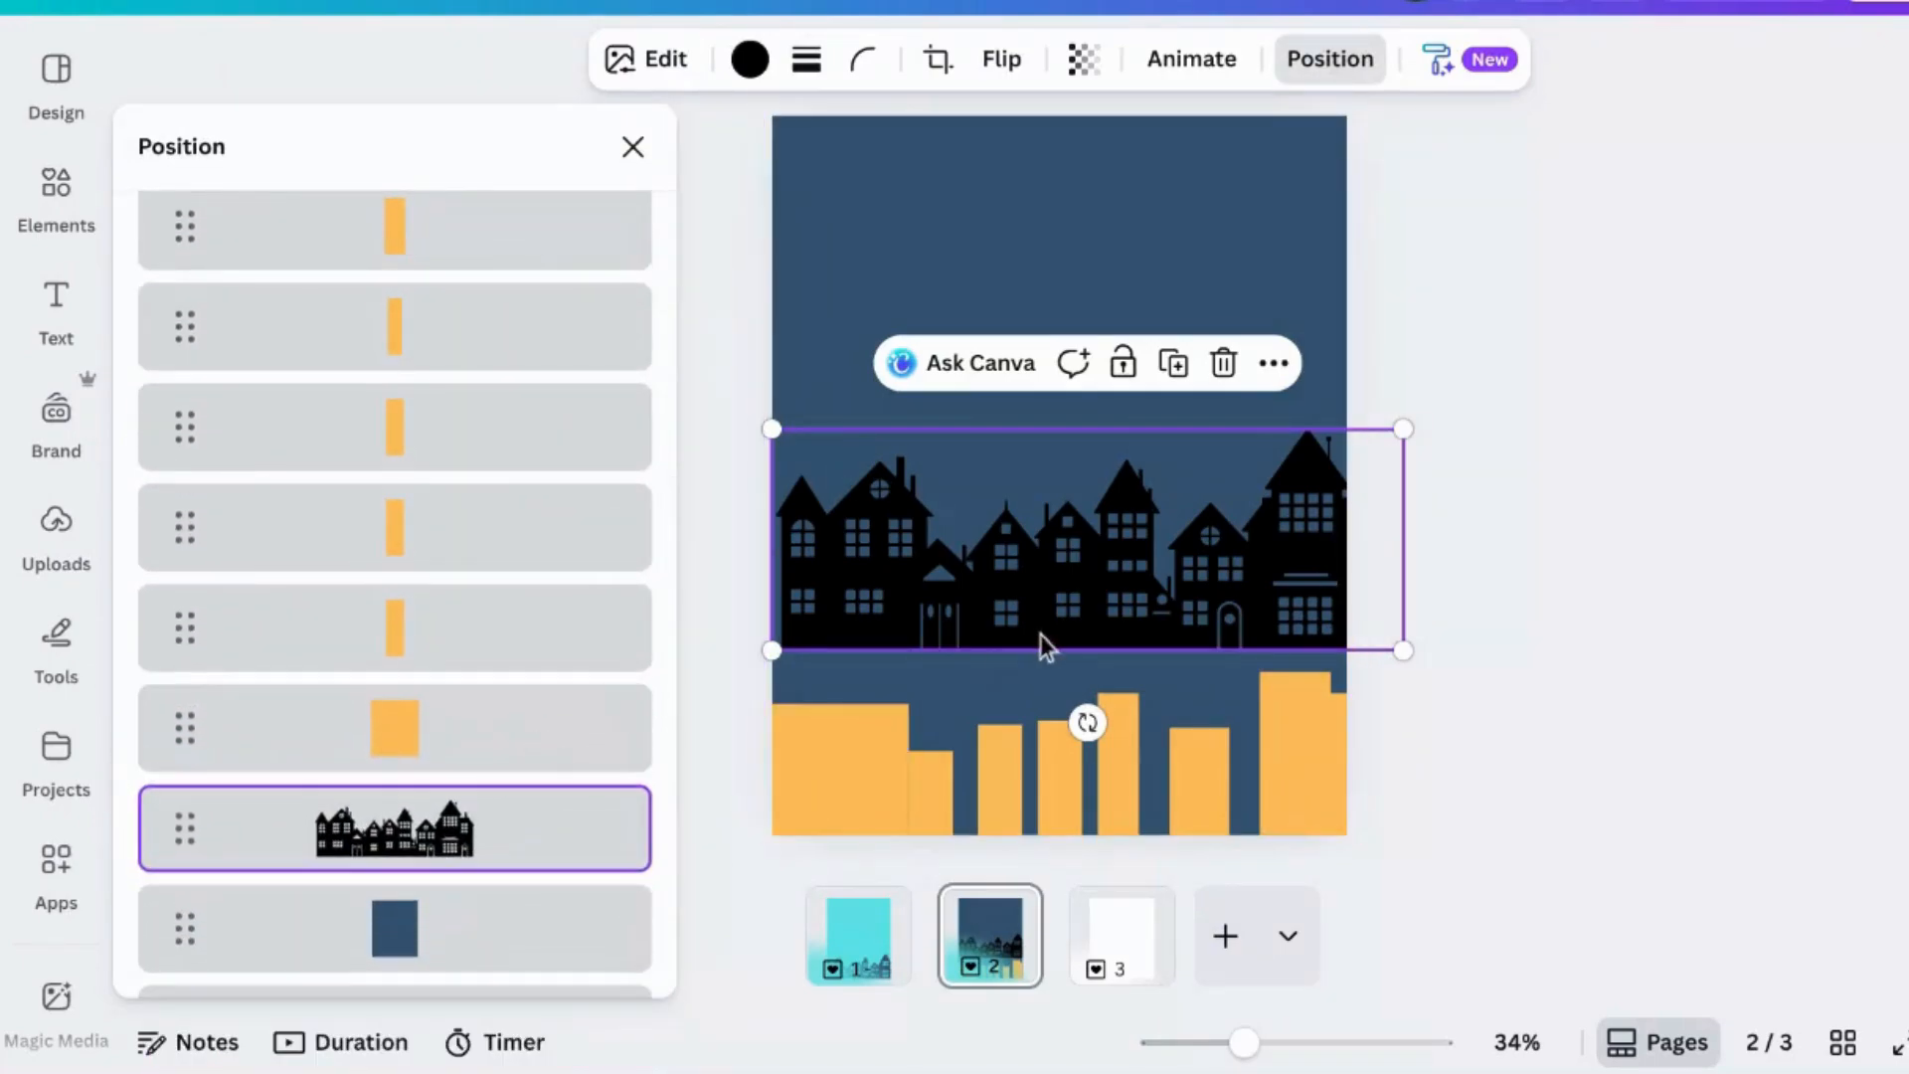
drag(1057, 594, 1048, 789)
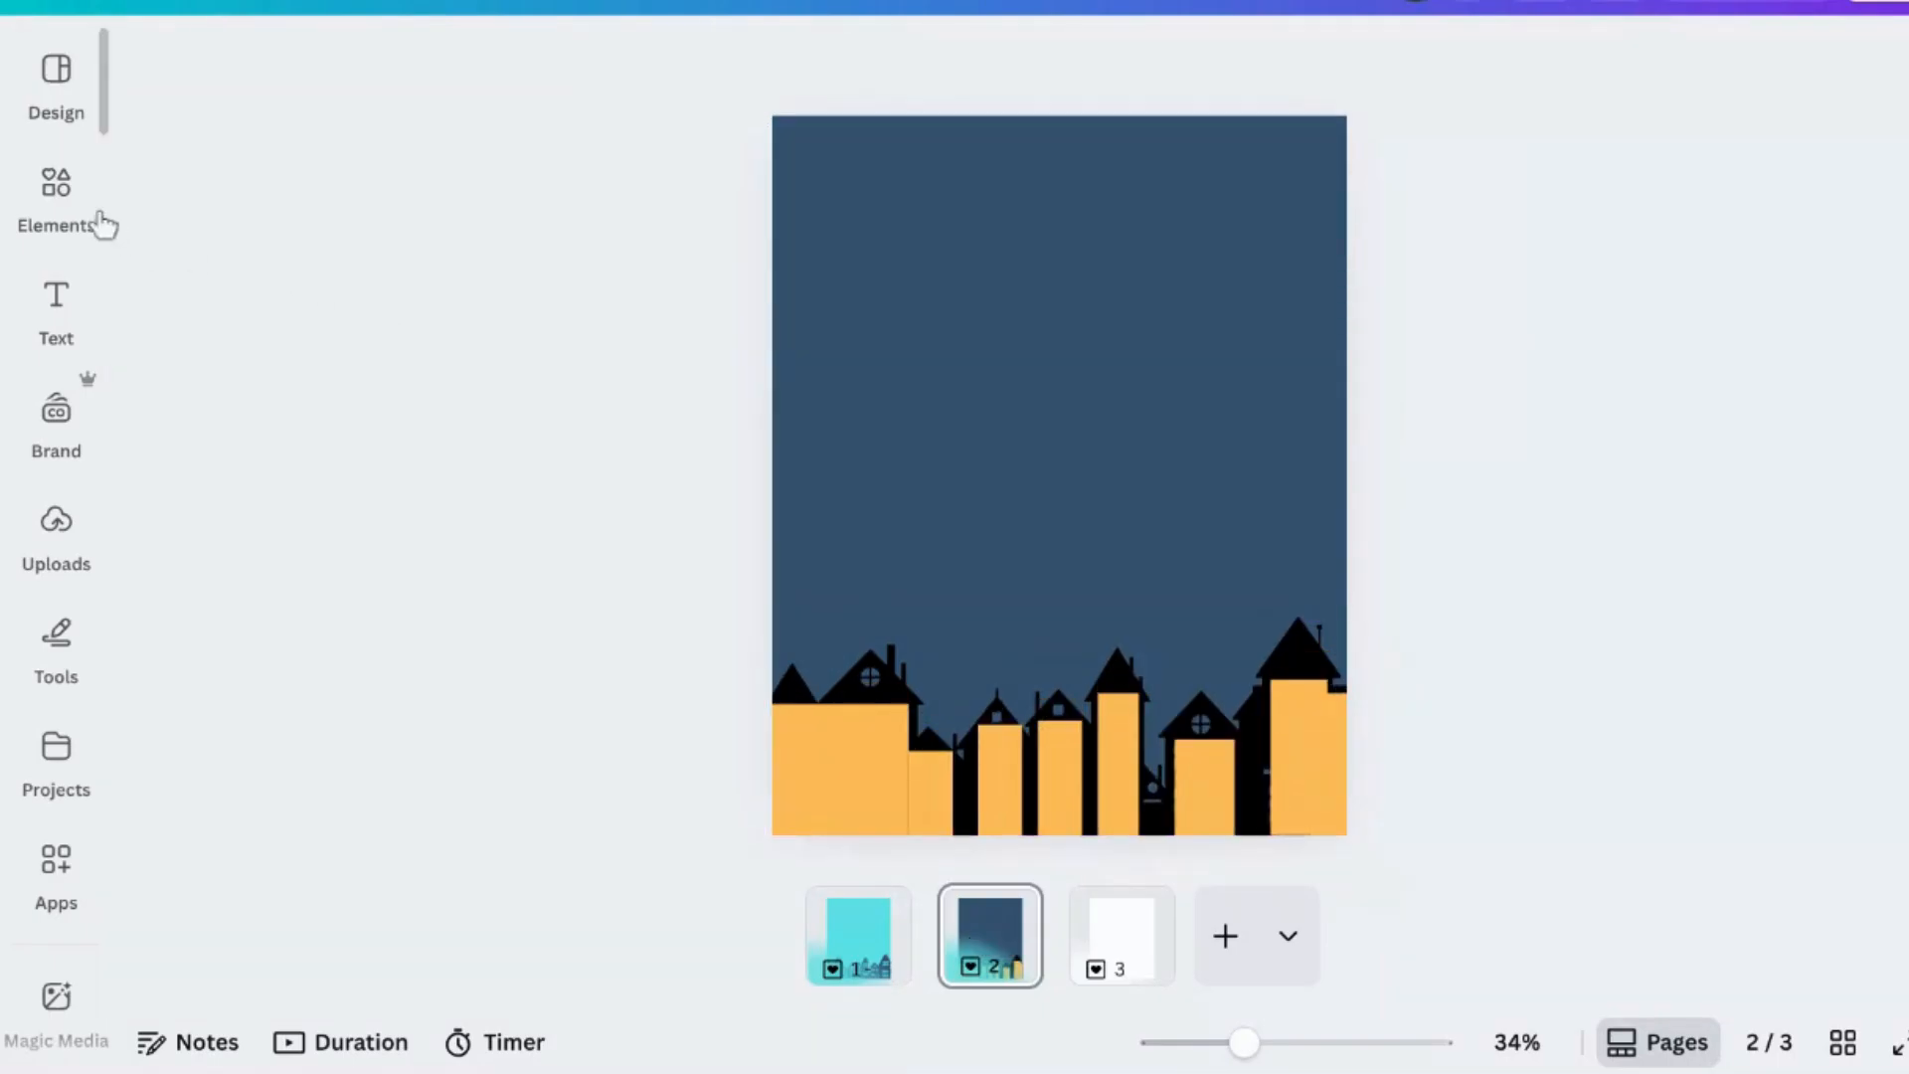
- Add a circle shape, shrink it to about 30 px and place it over a round house window
click(64, 214)
click(1268, 470)
click(504, 523)
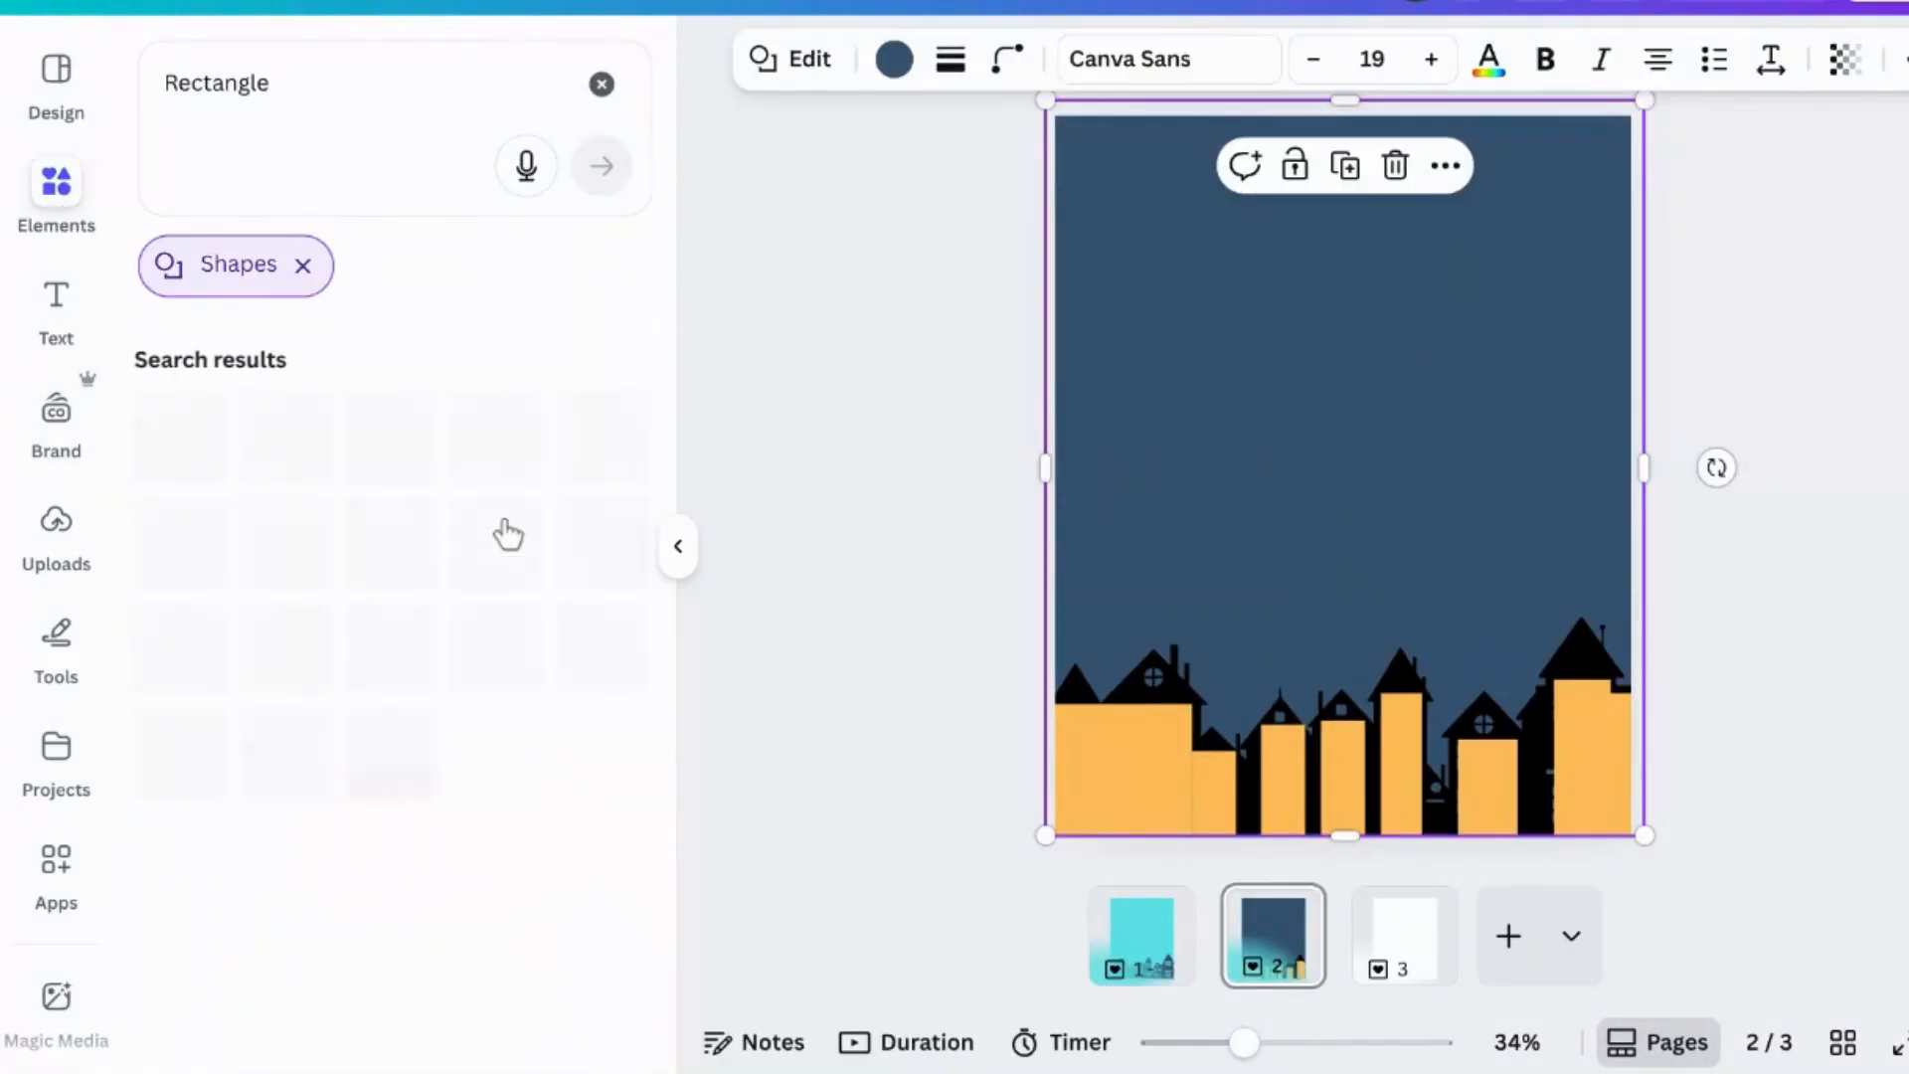
click(602, 84)
scroll(250, 408, down, 6)
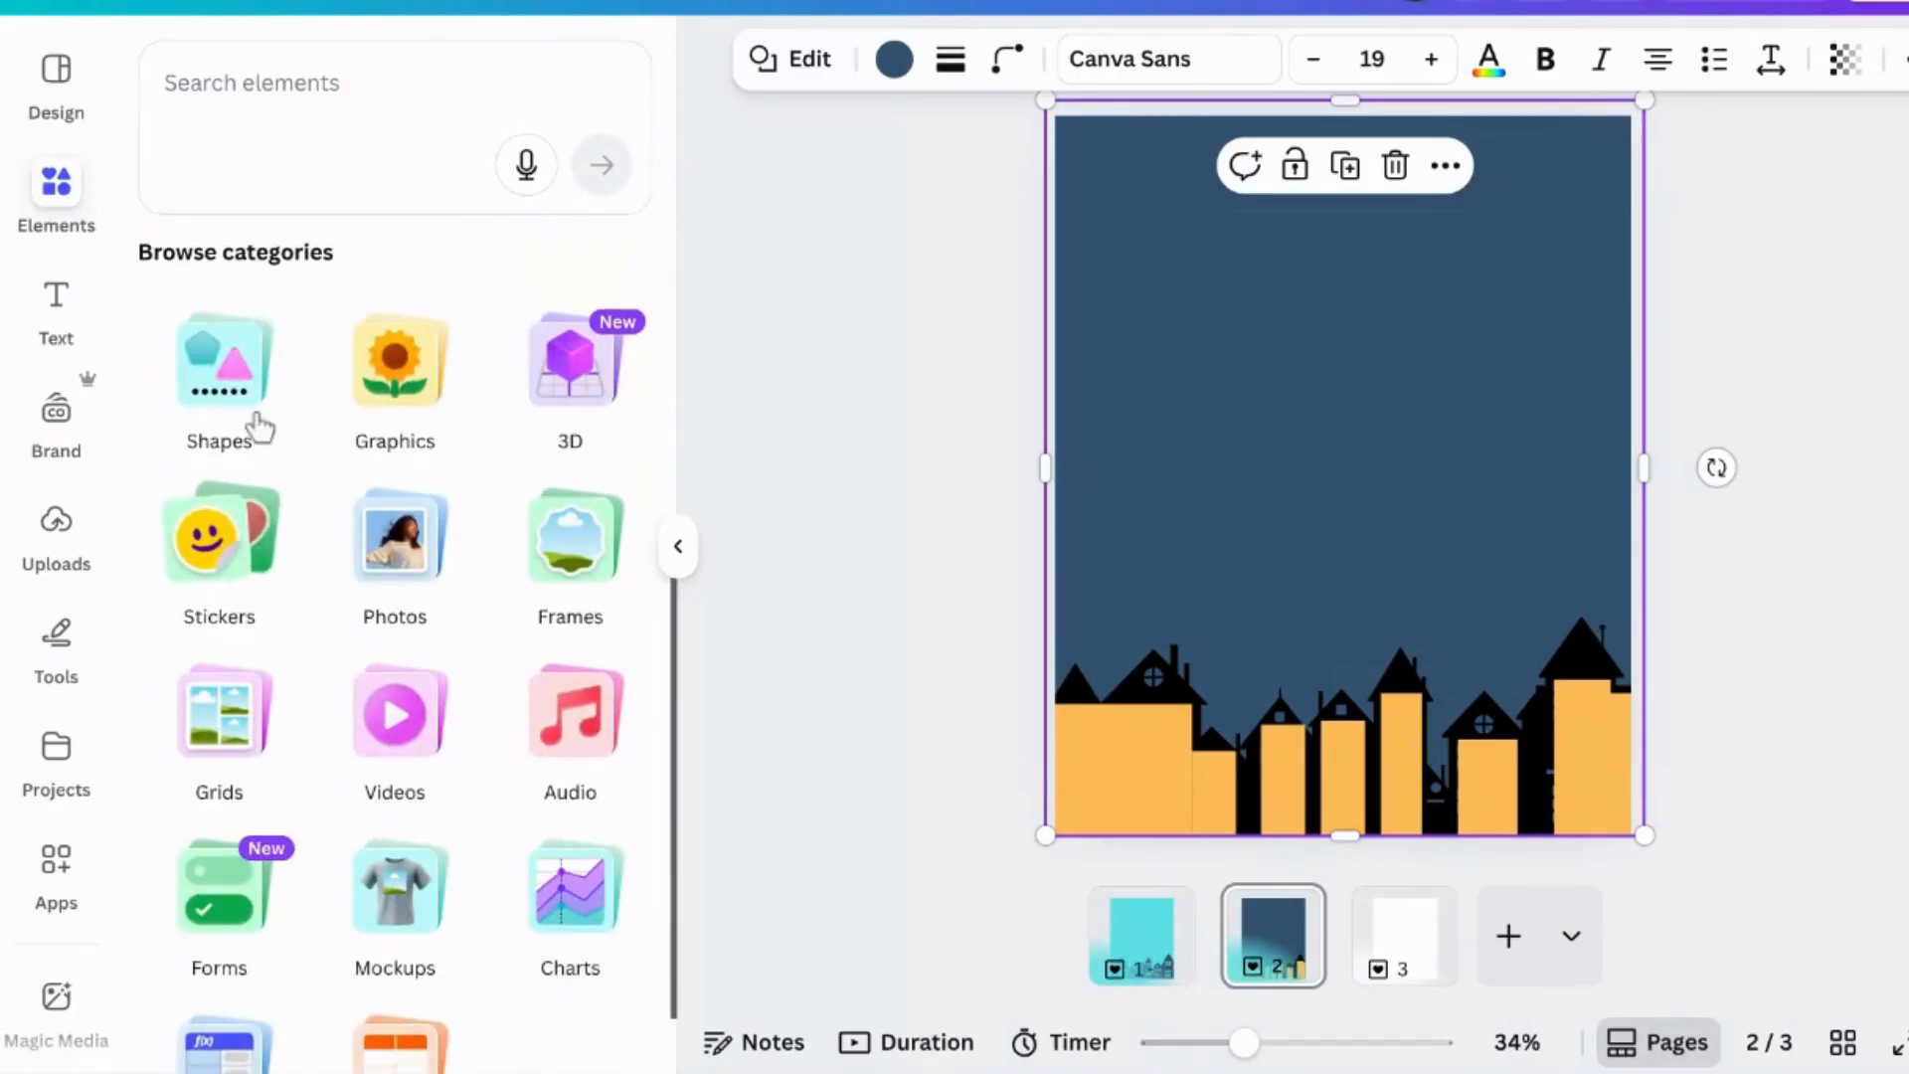
click(248, 427)
click(386, 835)
drag(1429, 389, 1292, 532)
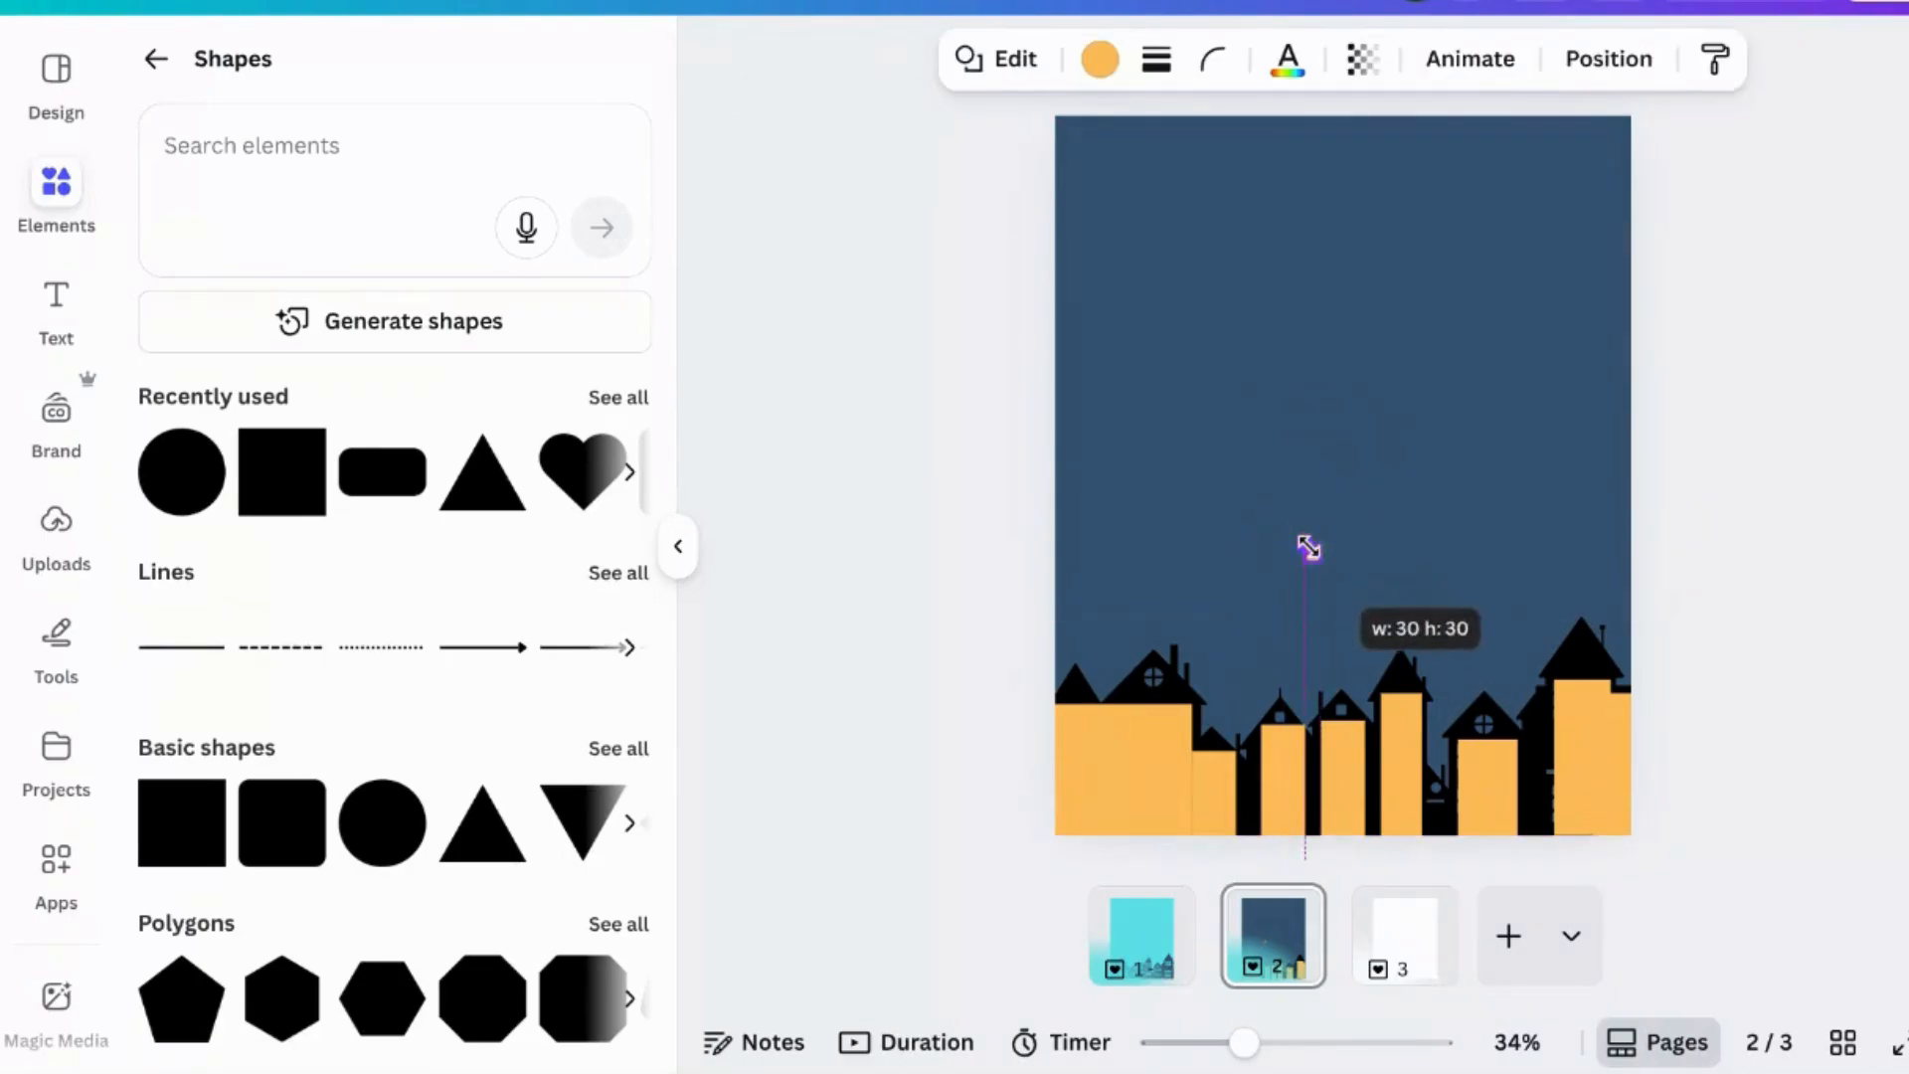
drag(1334, 630, 1184, 777)
click(1490, 644)
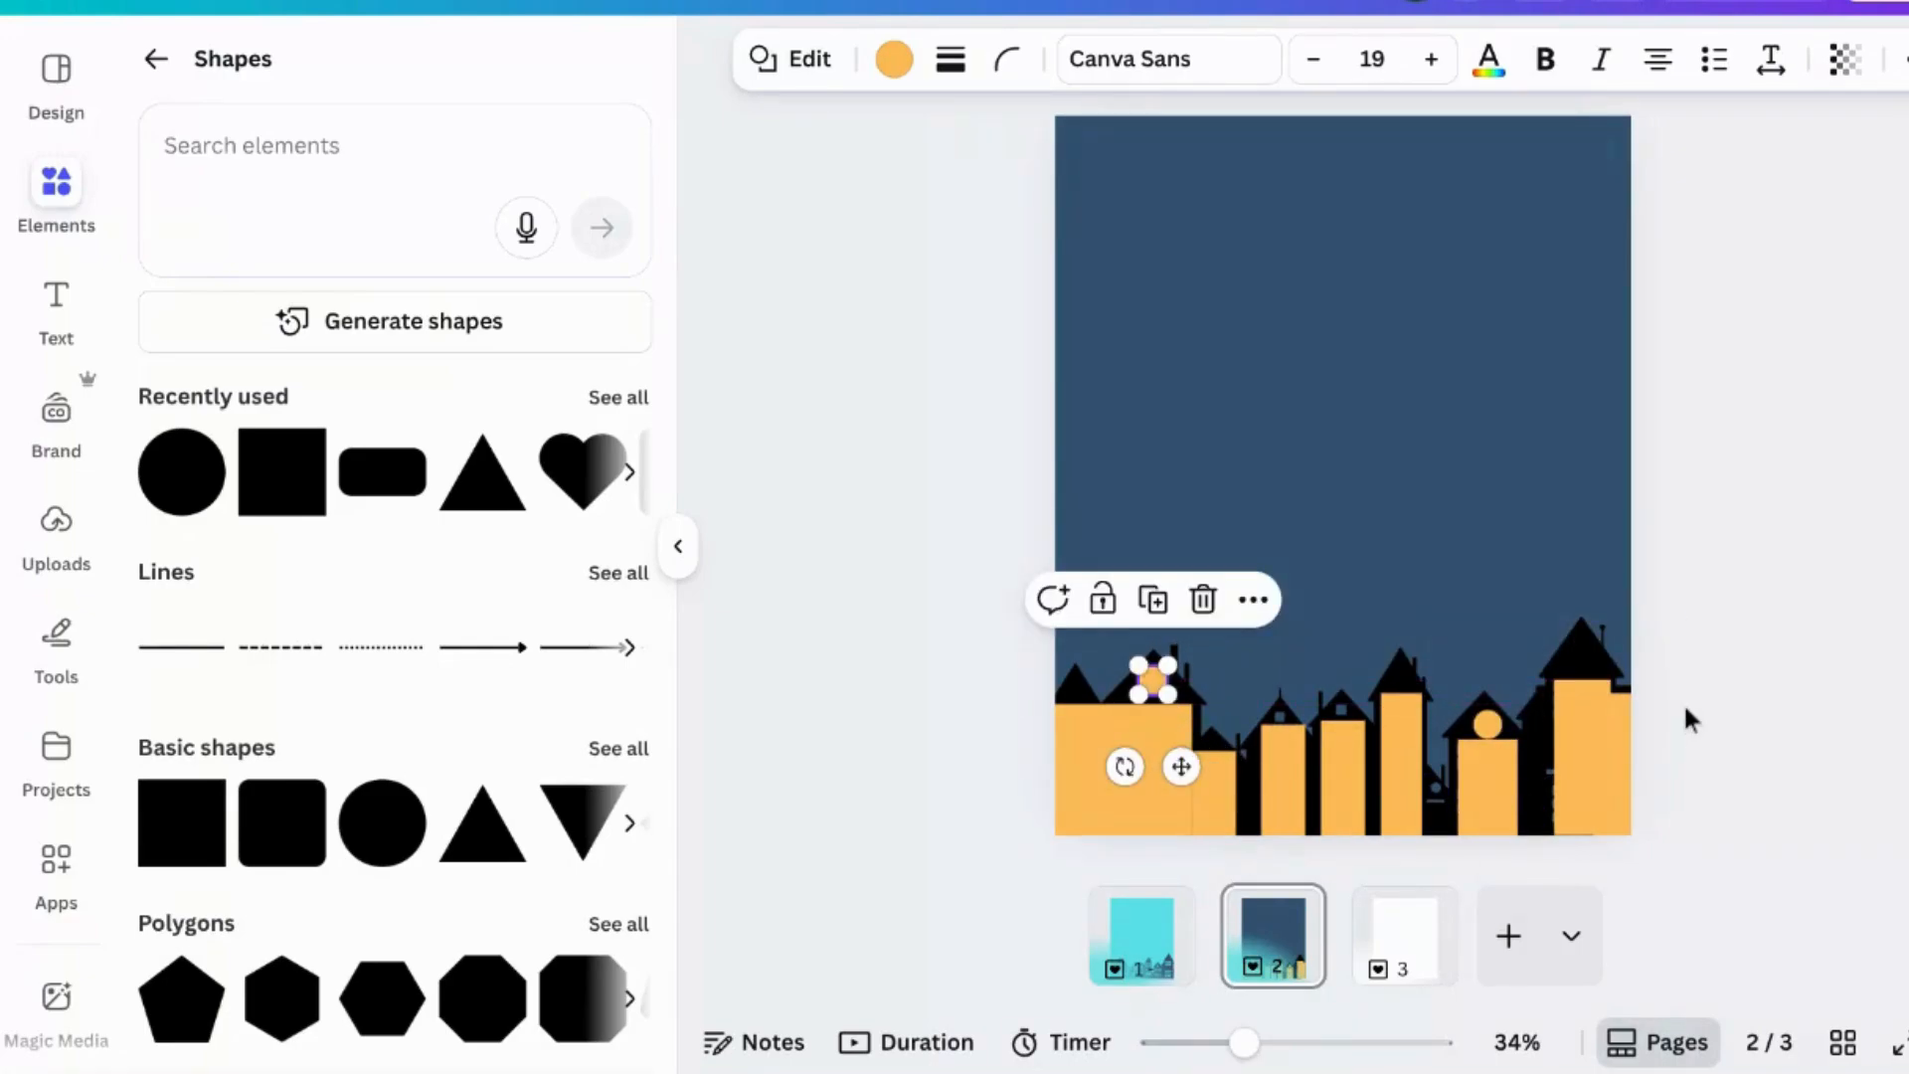
- Duplicate the small circle and move the copy over another round window
click(1165, 609)
drag(1143, 704, 1151, 693)
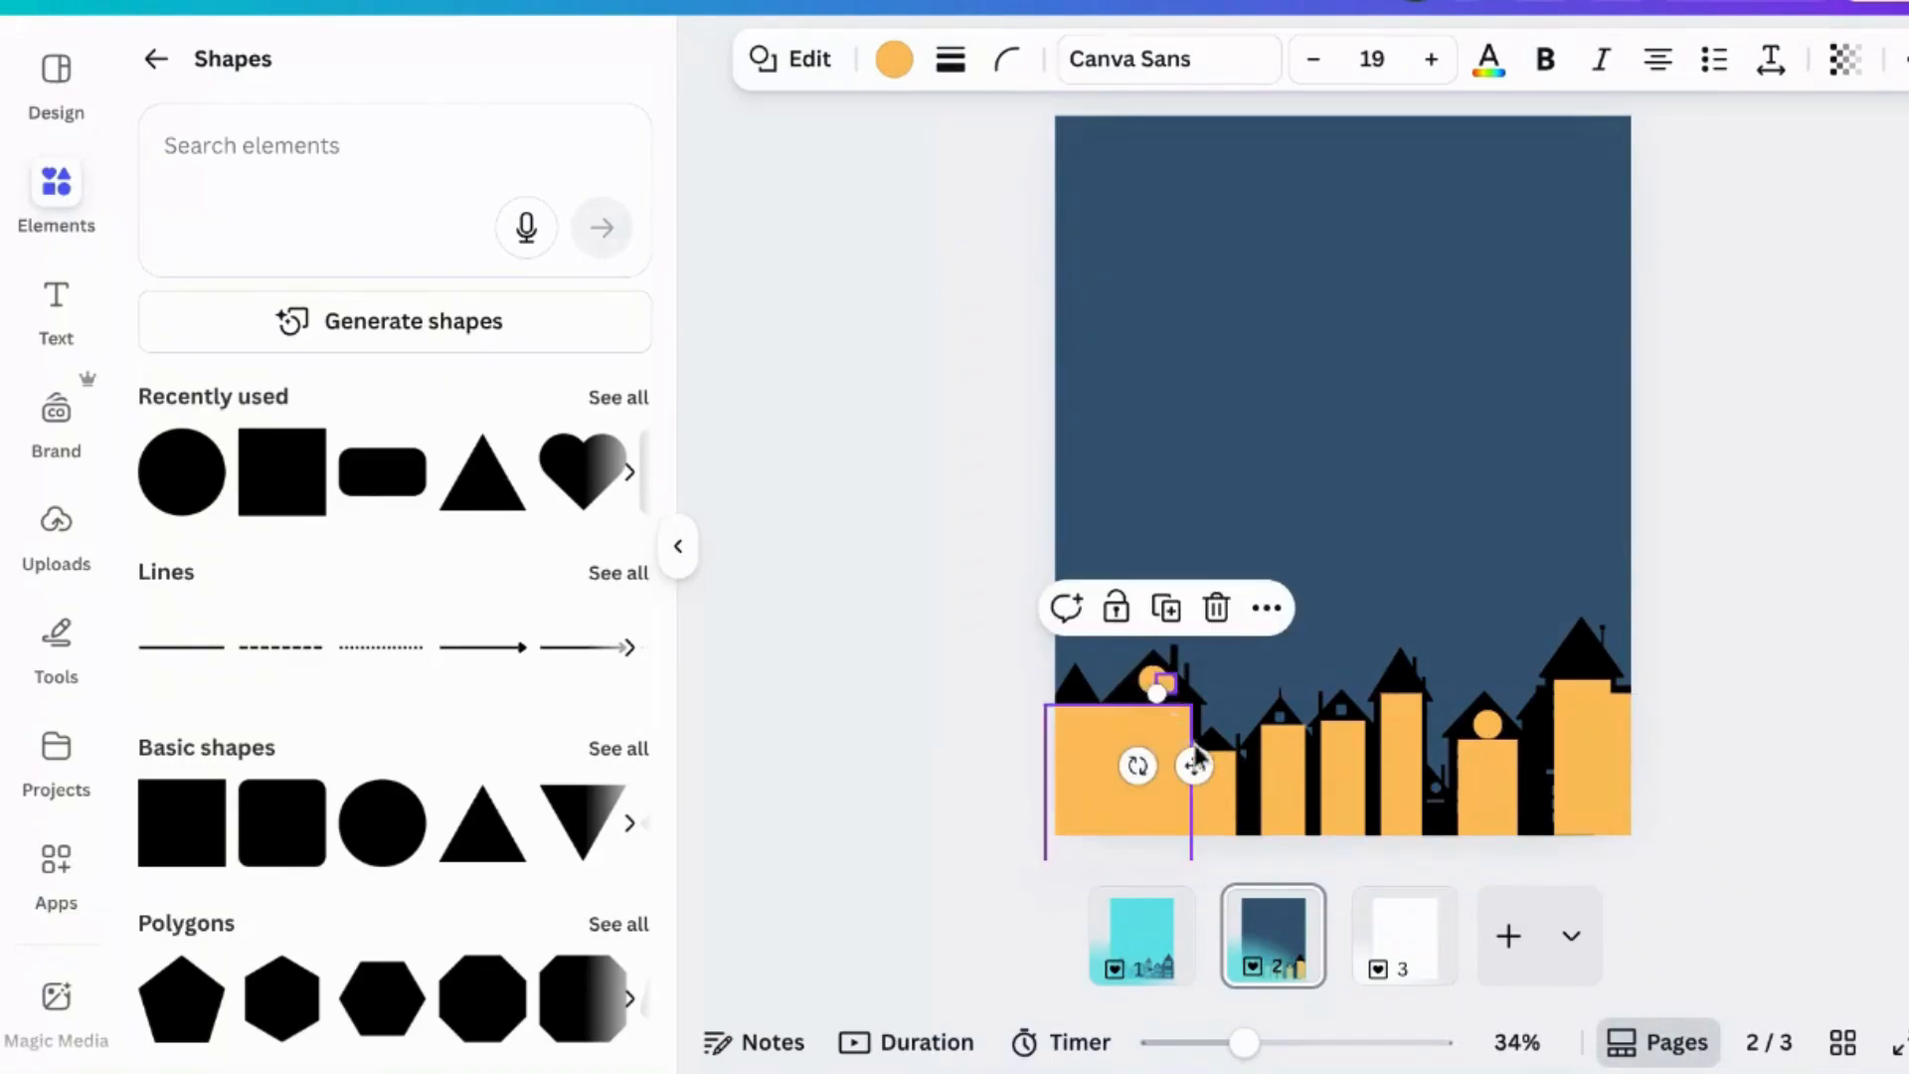
drag(1193, 767, 1311, 791)
click(1419, 767)
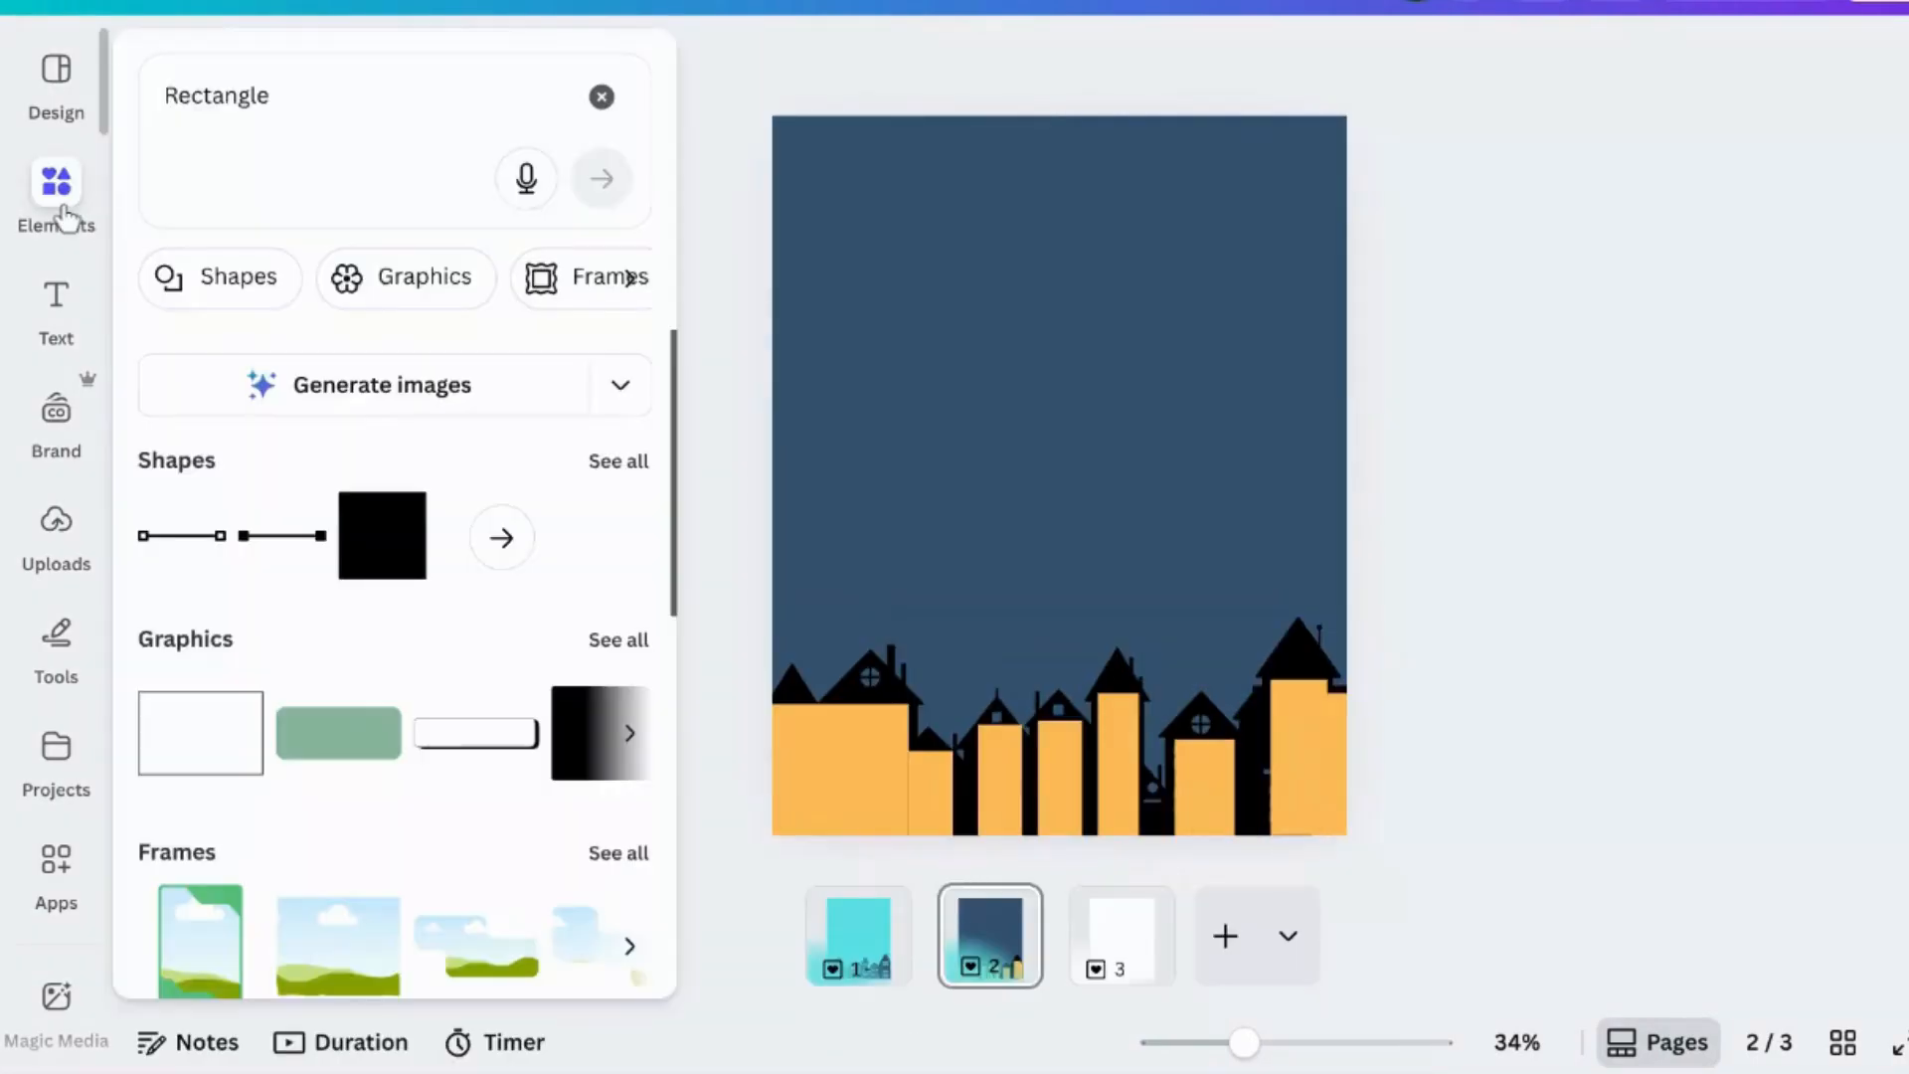
- Add another circle, resize it and position copies over the remaining round windows
click(64, 214)
click(1273, 481)
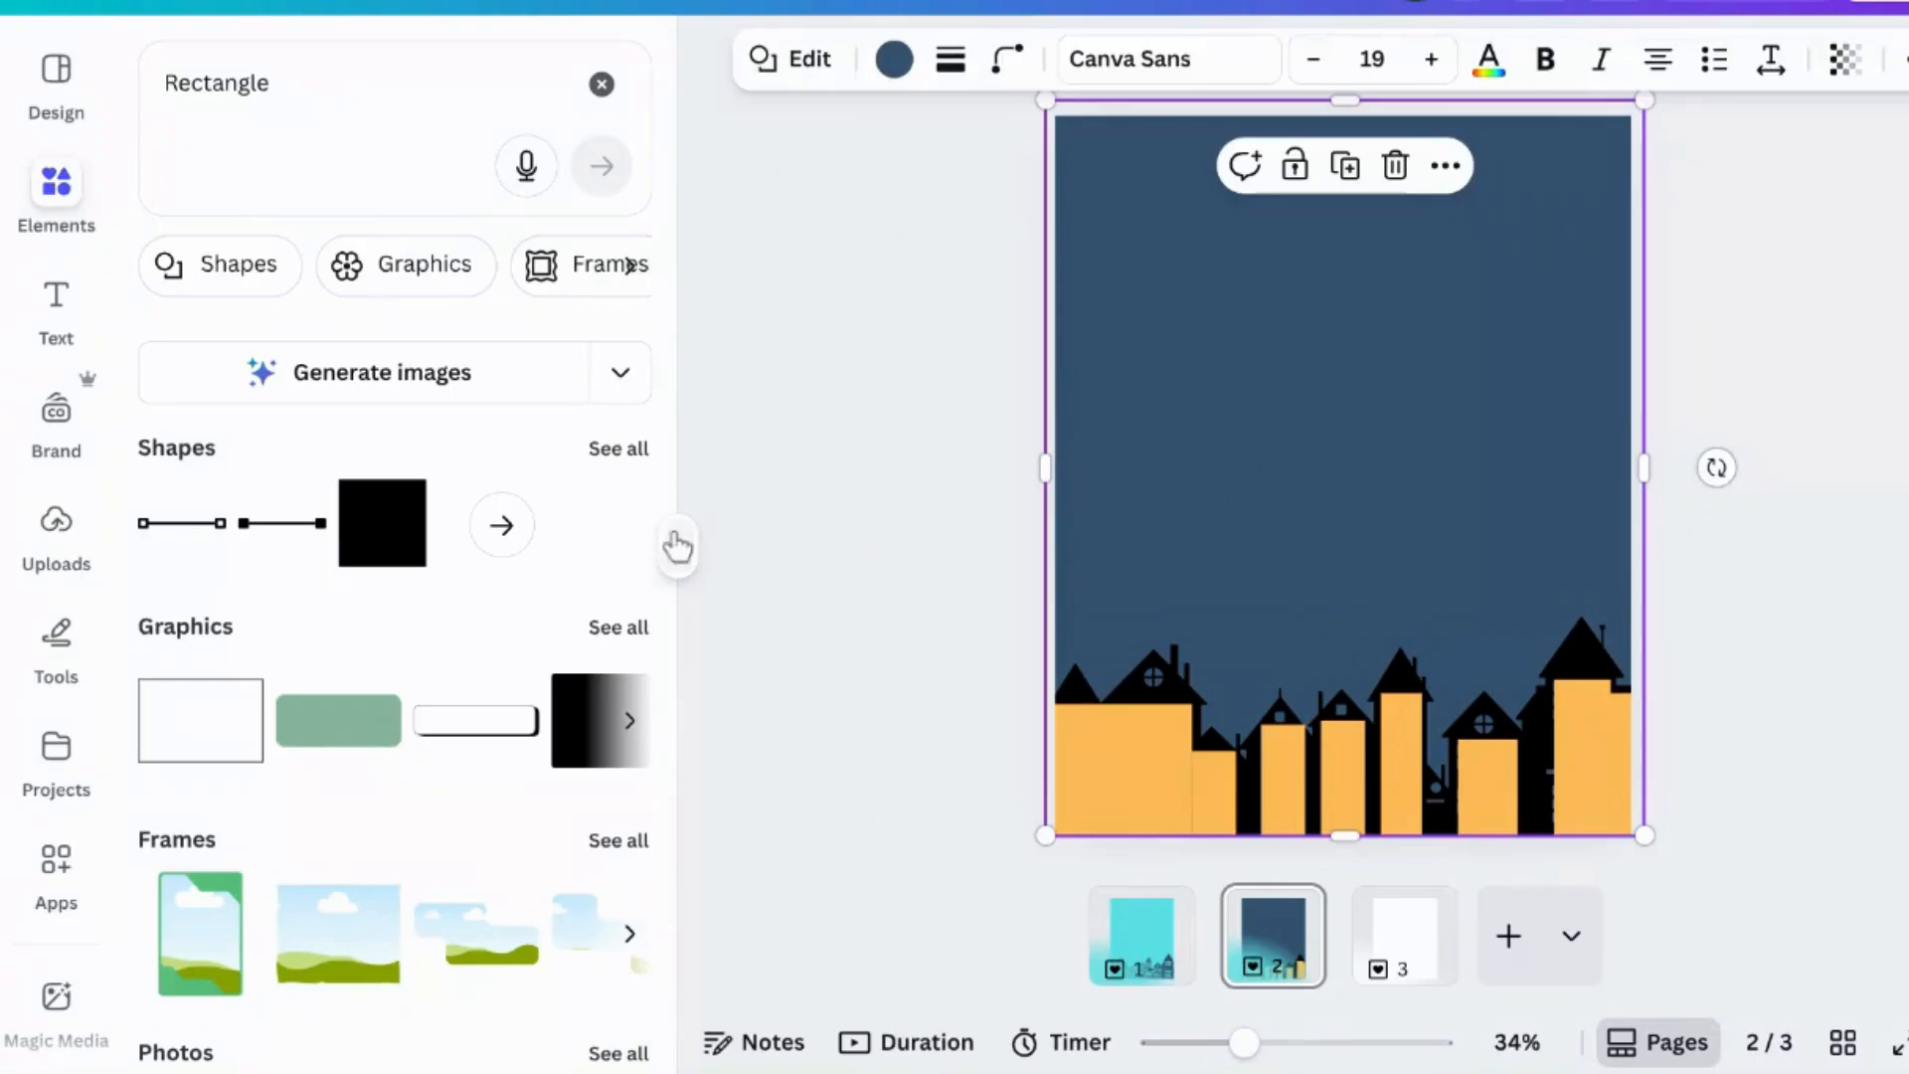
click(502, 526)
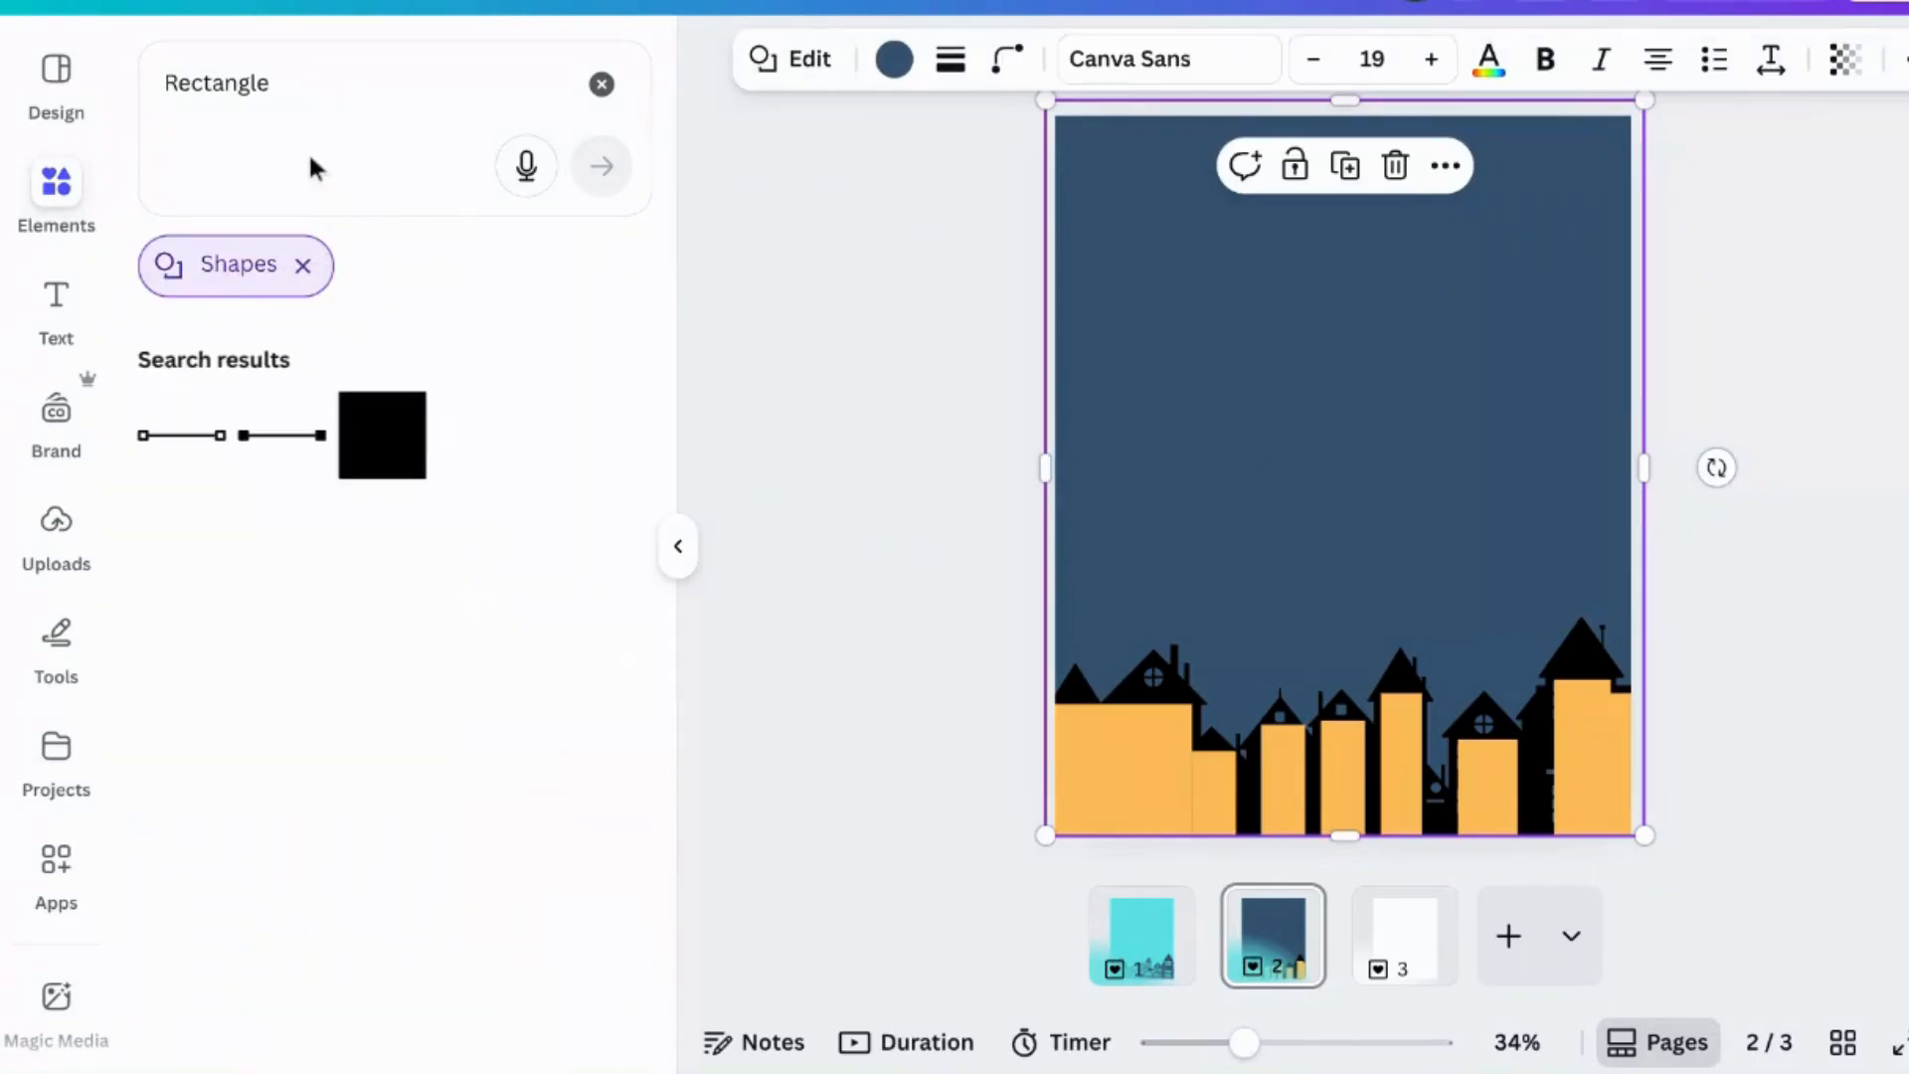
click(601, 84)
scroll(228, 497, down, 4)
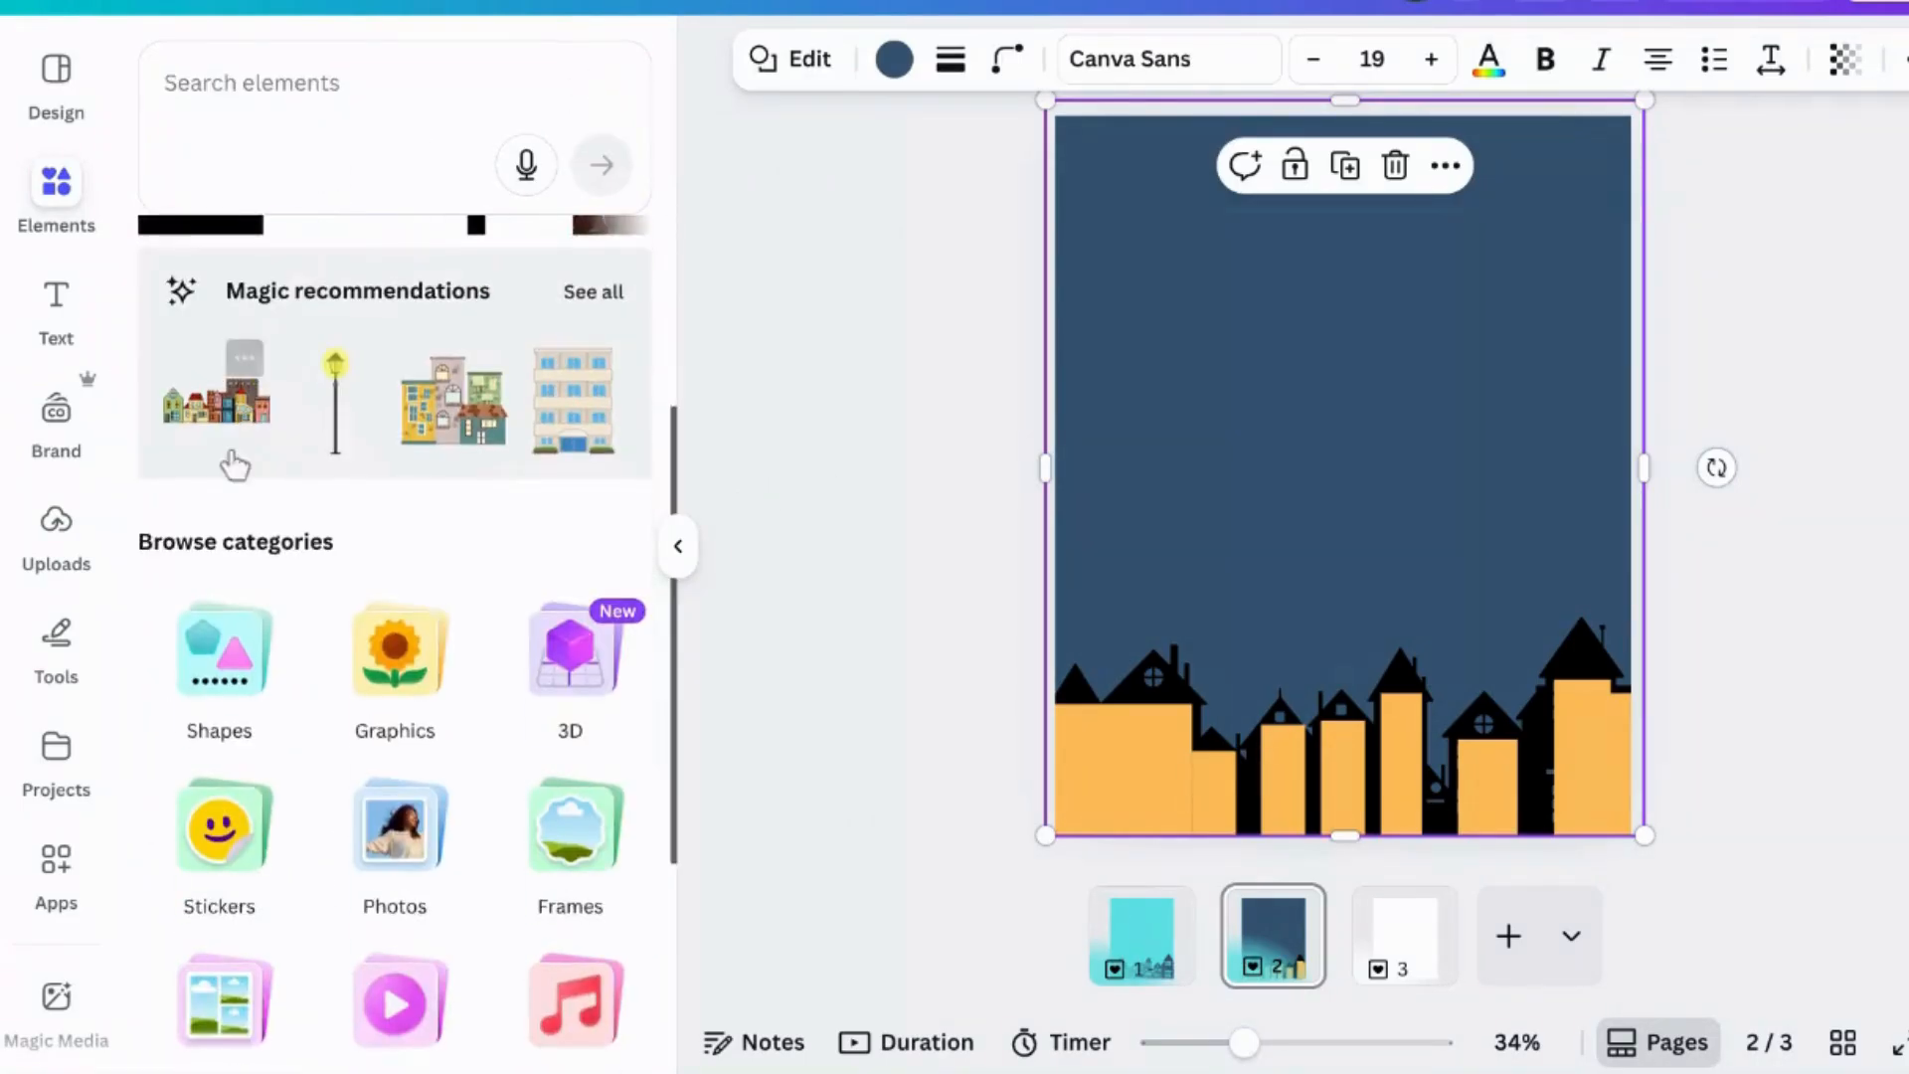
click(231, 423)
click(386, 840)
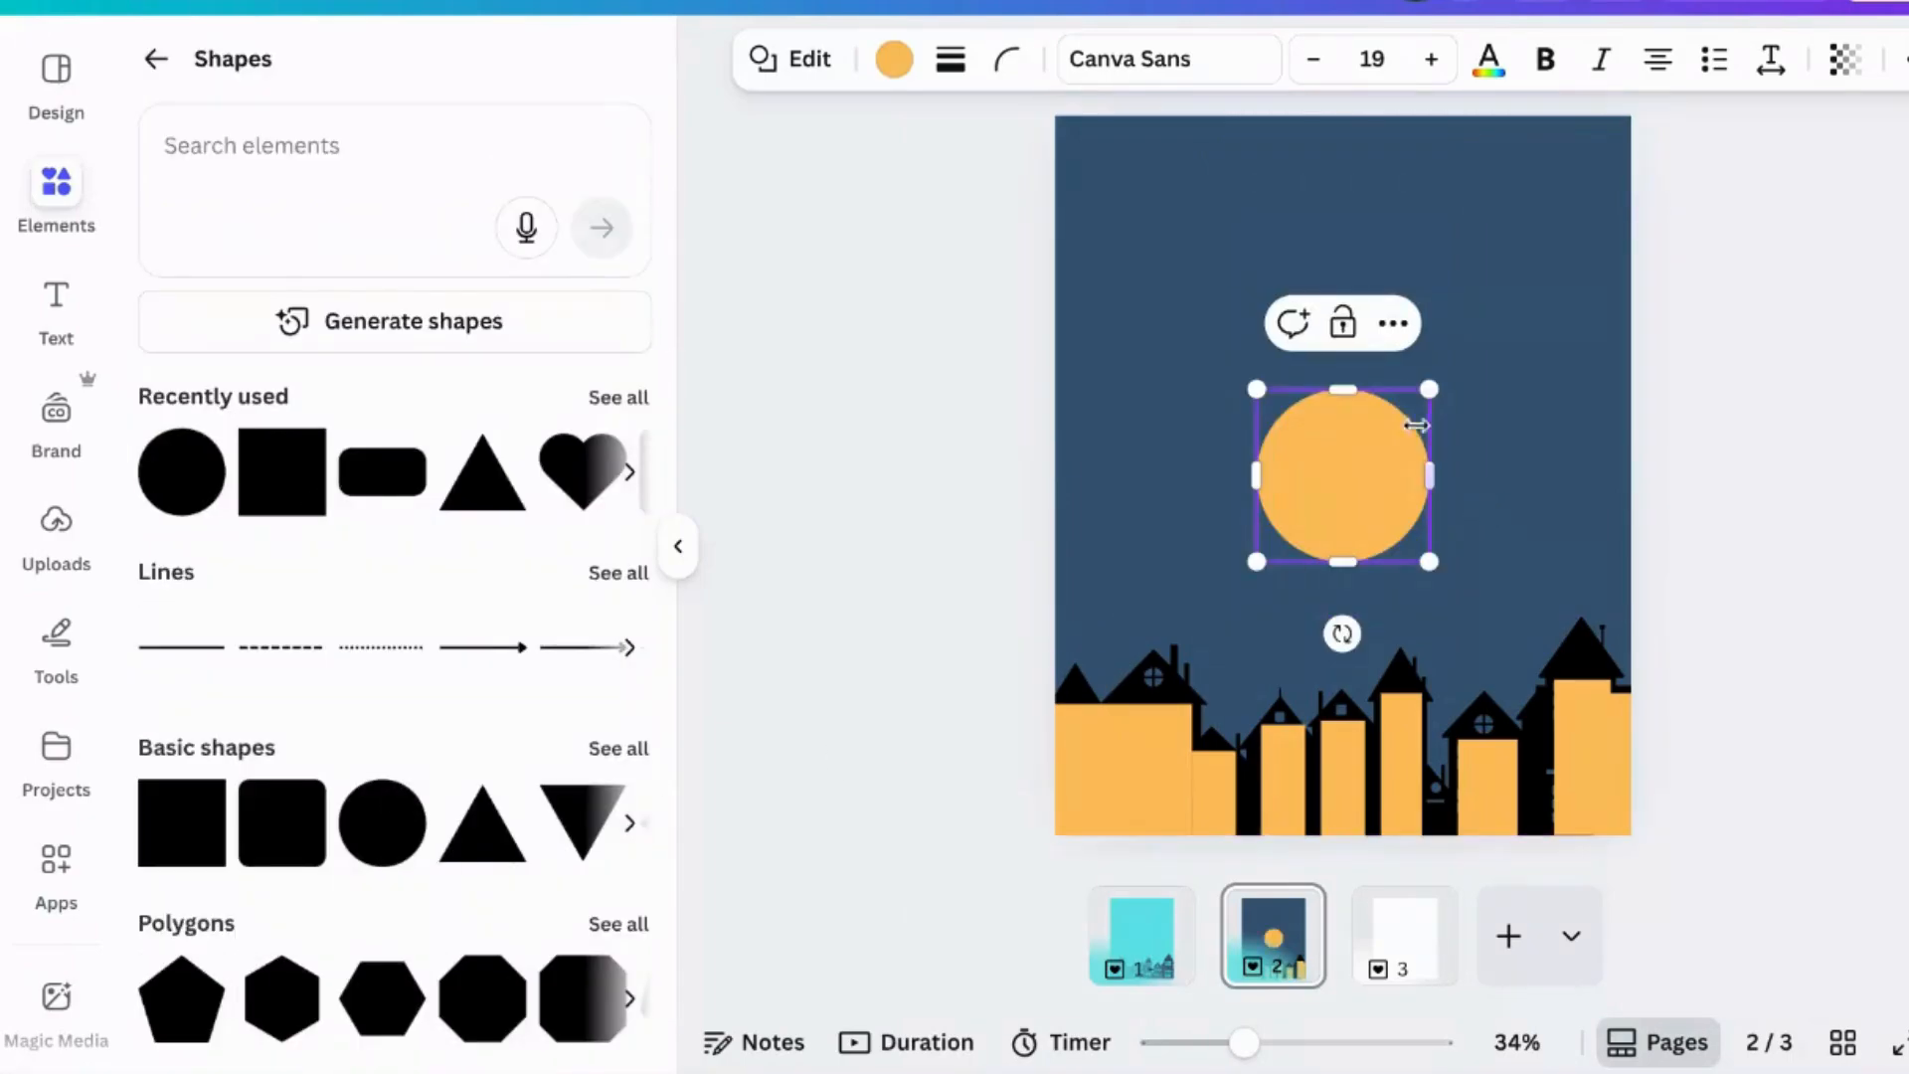
drag(1427, 390, 1297, 541)
drag(1338, 630, 1192, 775)
click(1492, 648)
drag(1146, 705, 1156, 695)
drag(1195, 766, 1313, 790)
click(1287, 646)
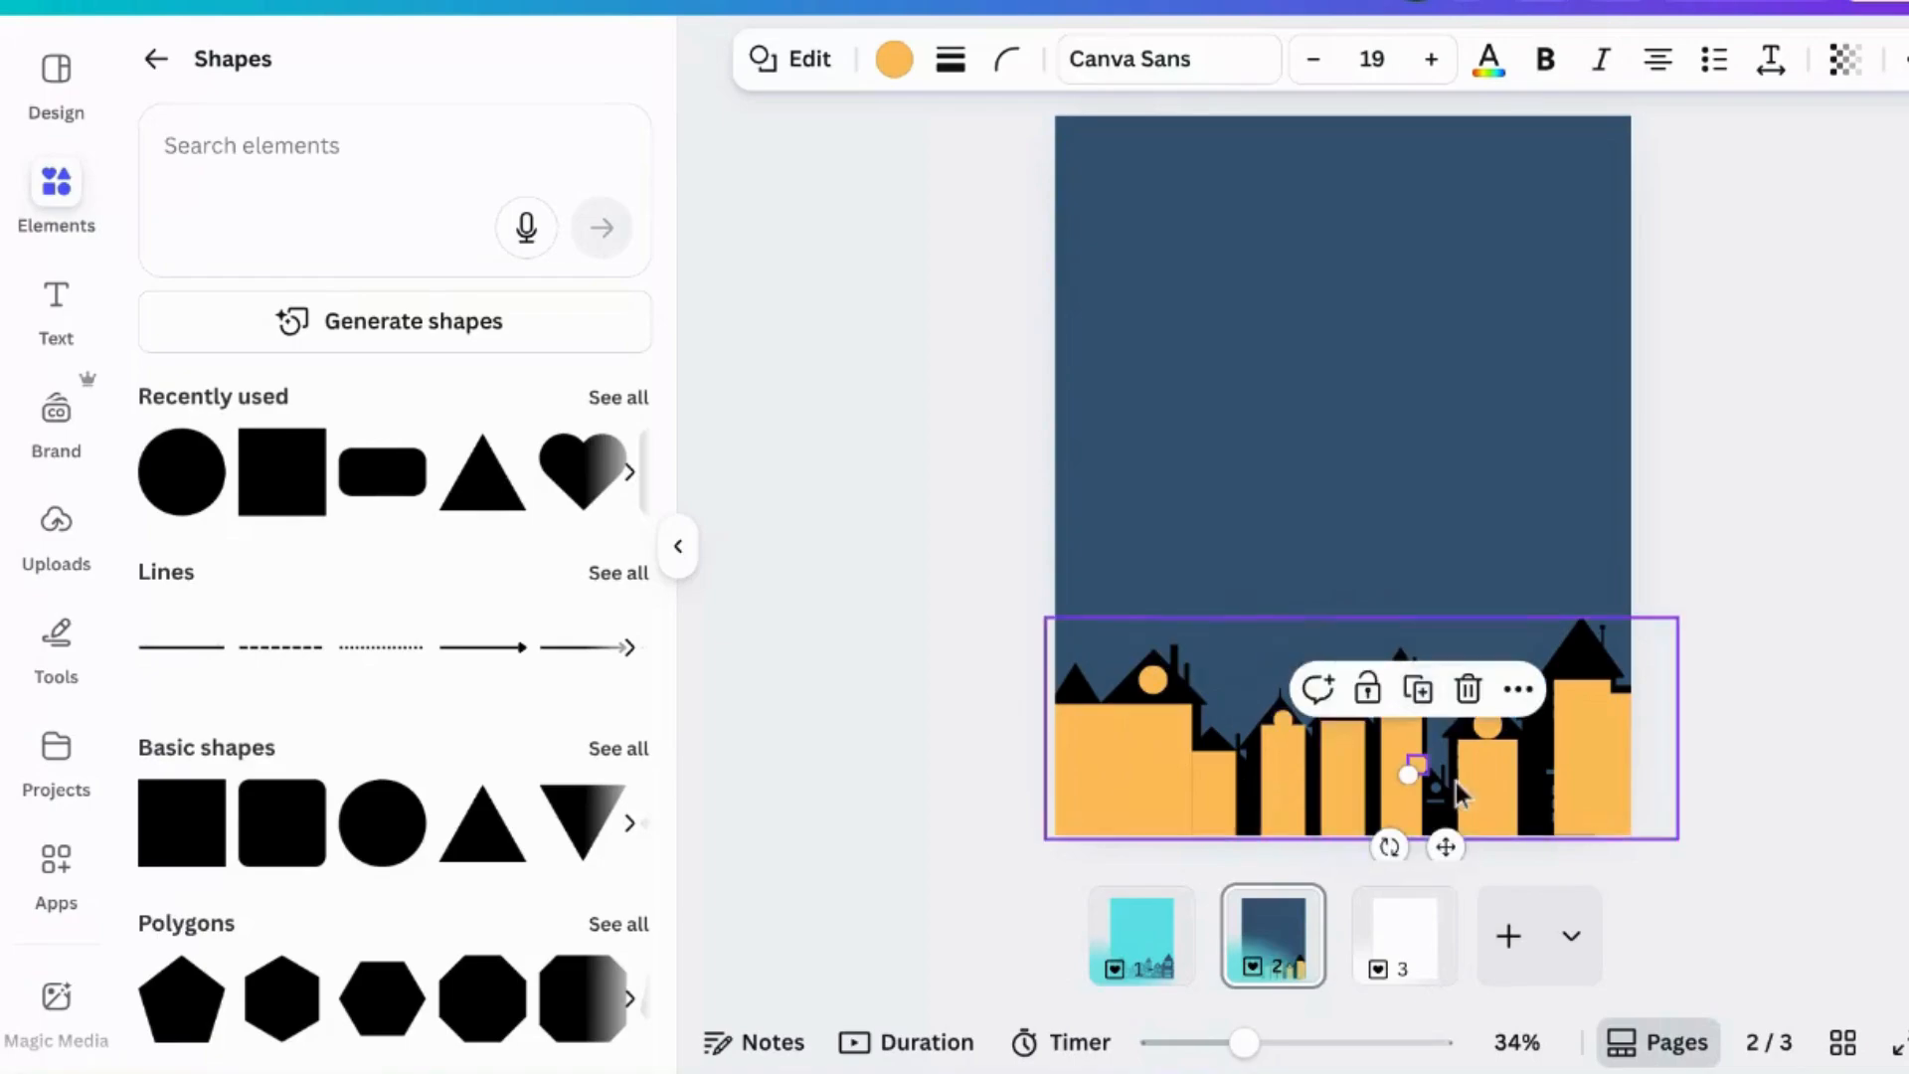
mouse_move(1445, 847)
mouse_down()
mouse_move(1422, 813)
mouse_move(1464, 865)
mouse_up()
click(1776, 642)
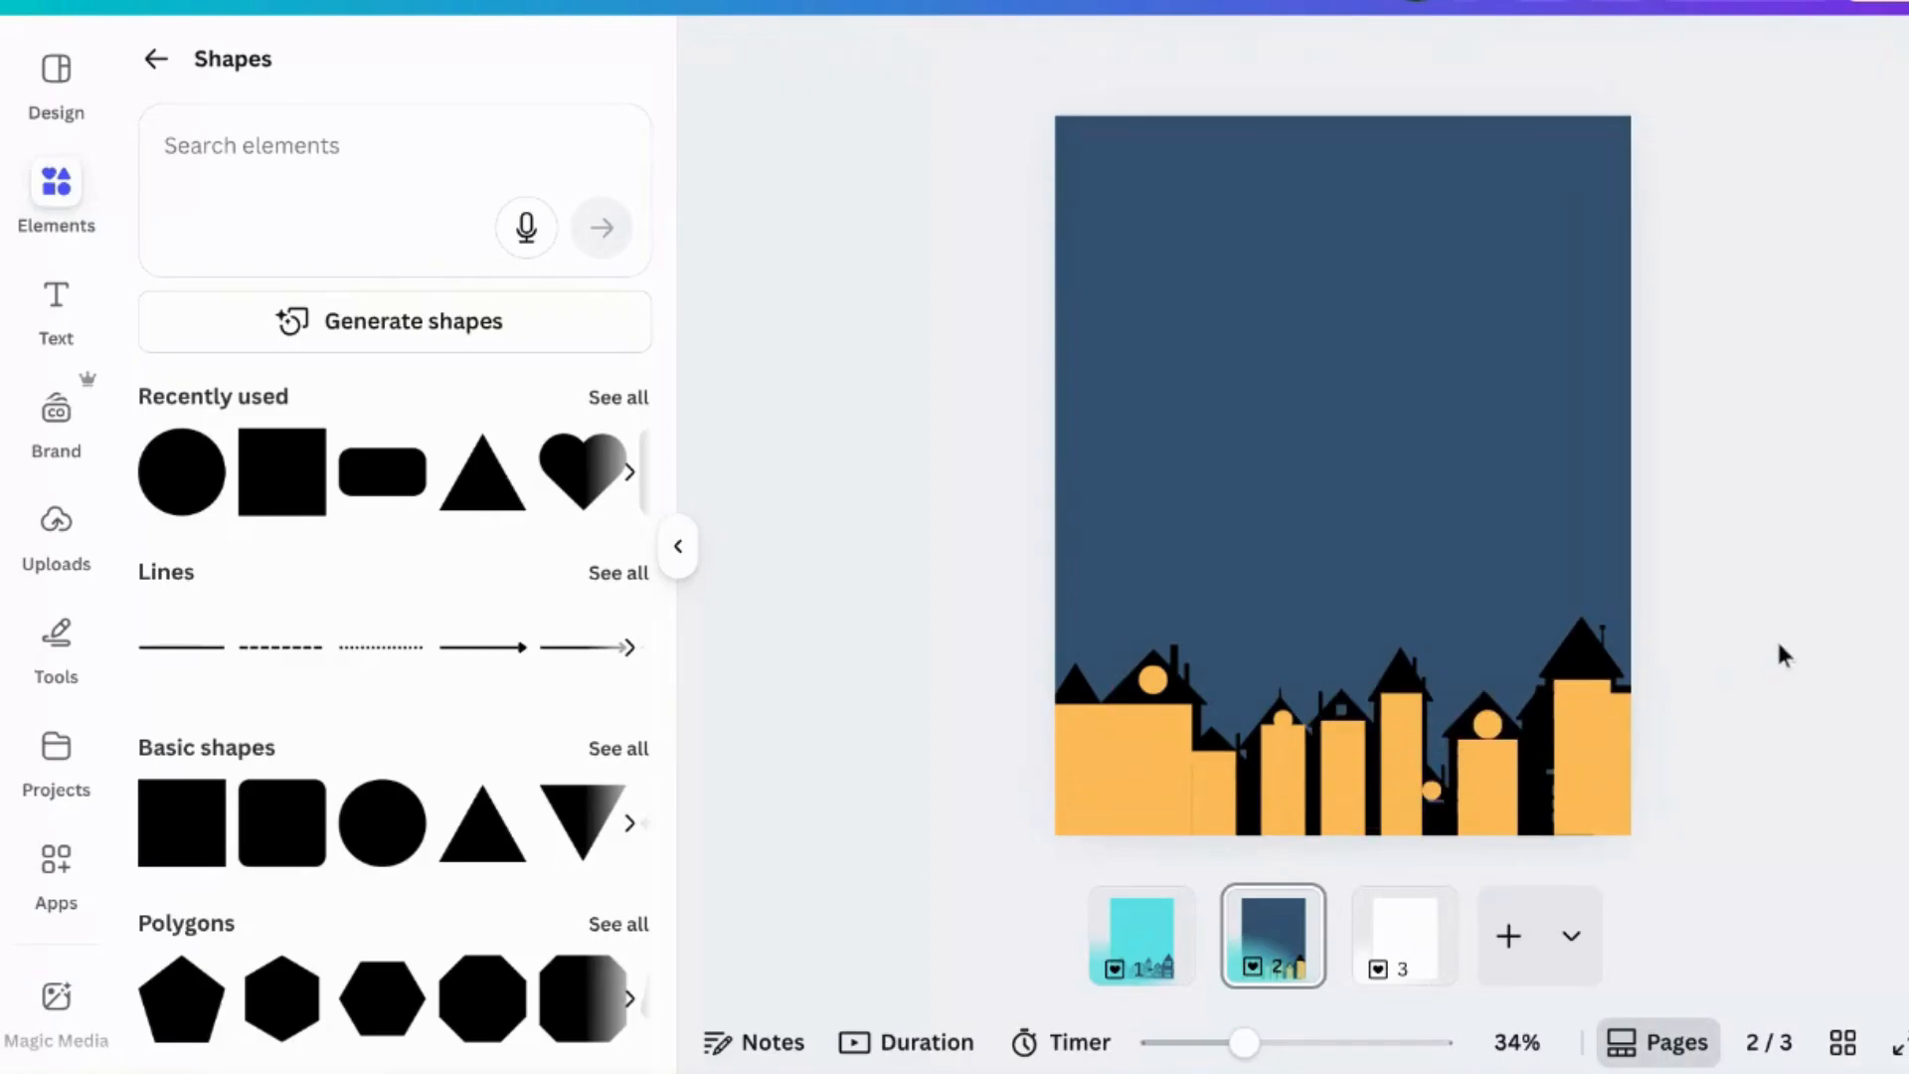
- Move the houses silhouette to the top layer above all the yellow shapes
right_click(1179, 697)
mouse_move(1338, 585)
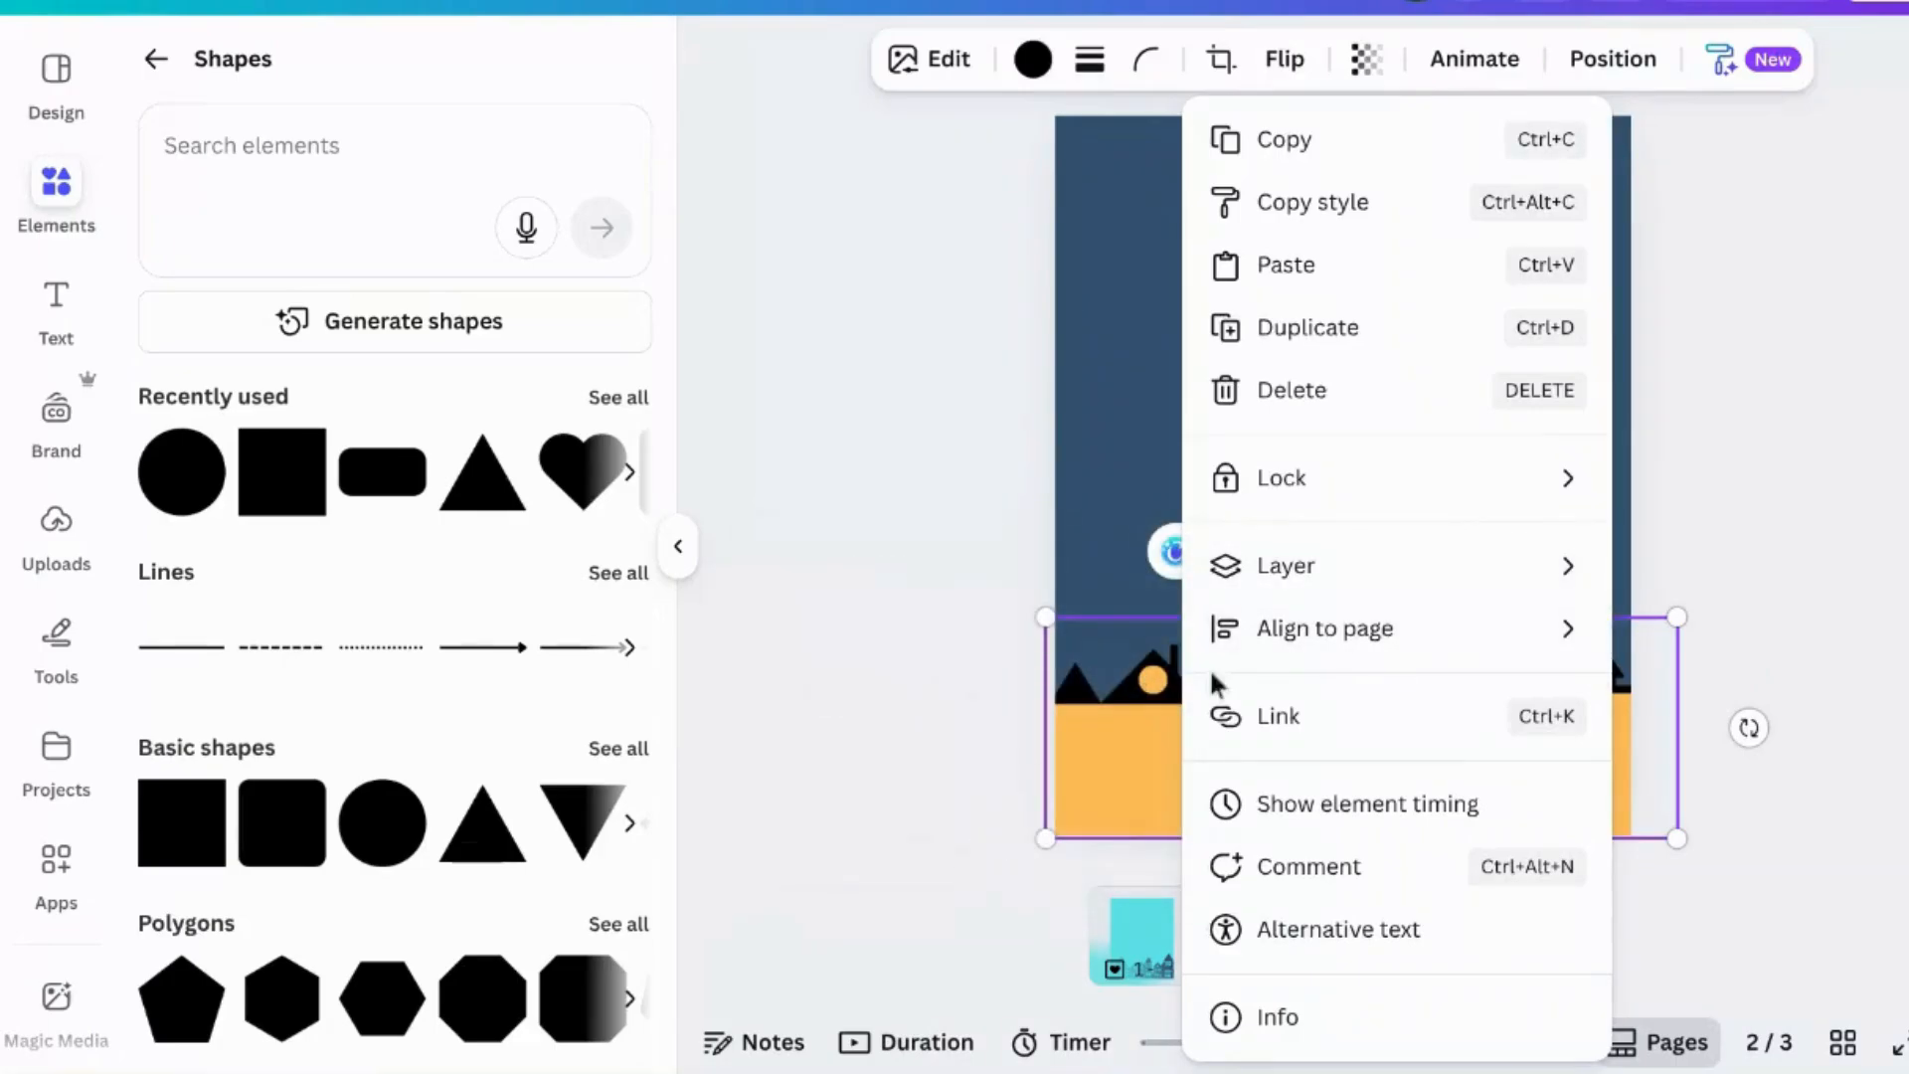
mouse_move(1251, 569)
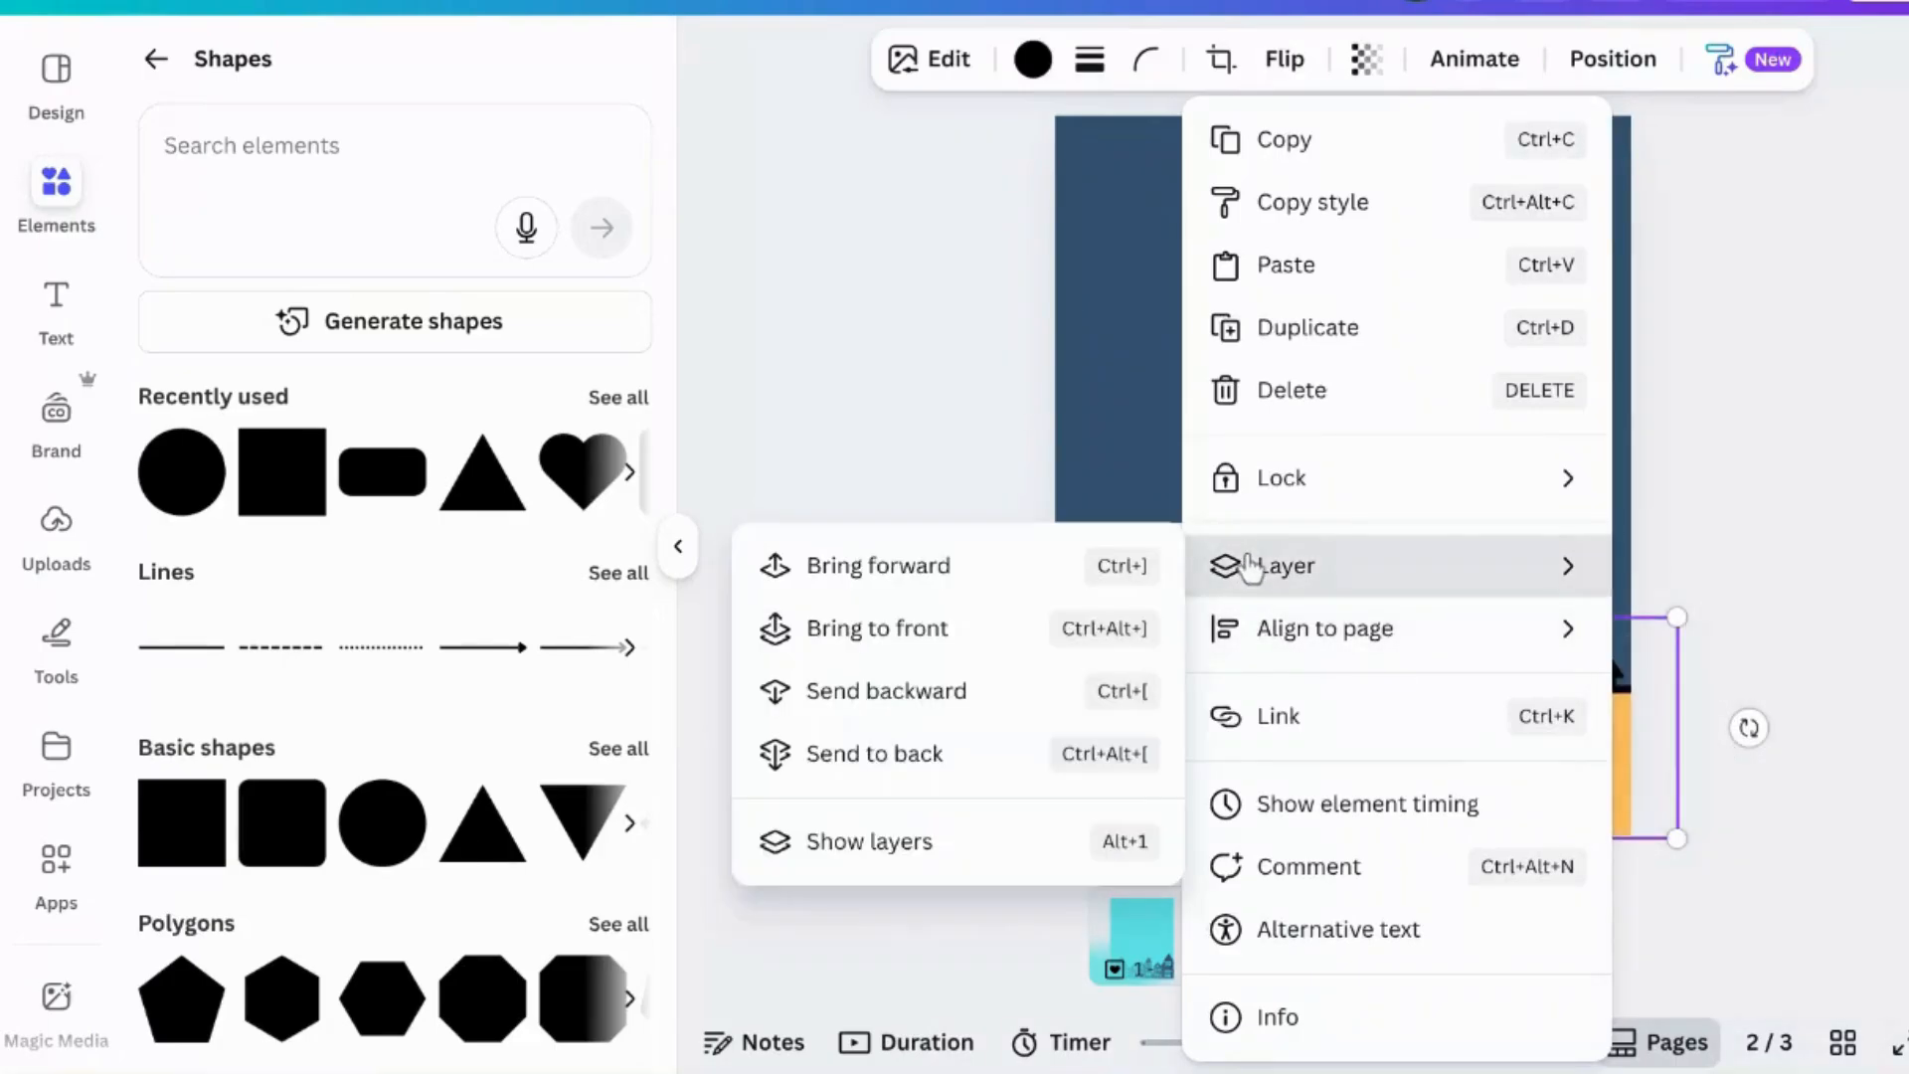
click(895, 841)
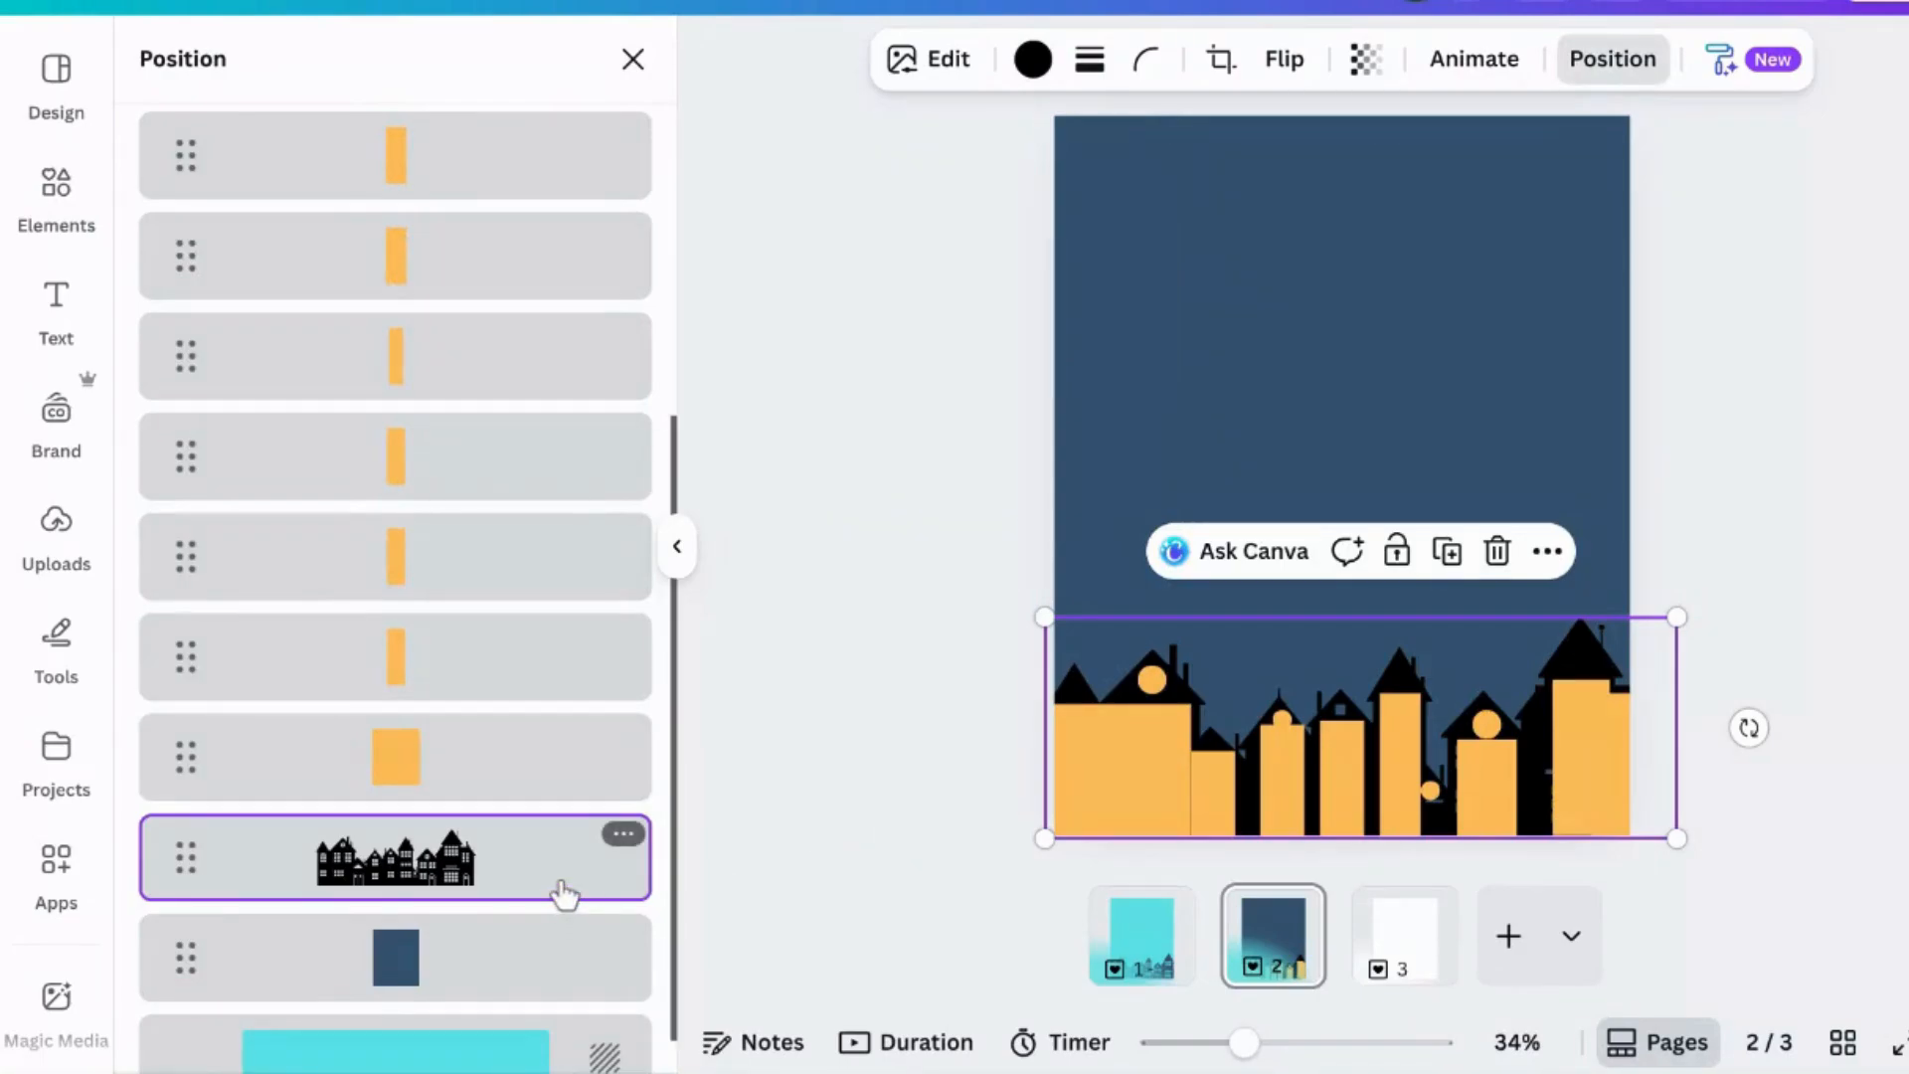
drag(557, 891, 542, 293)
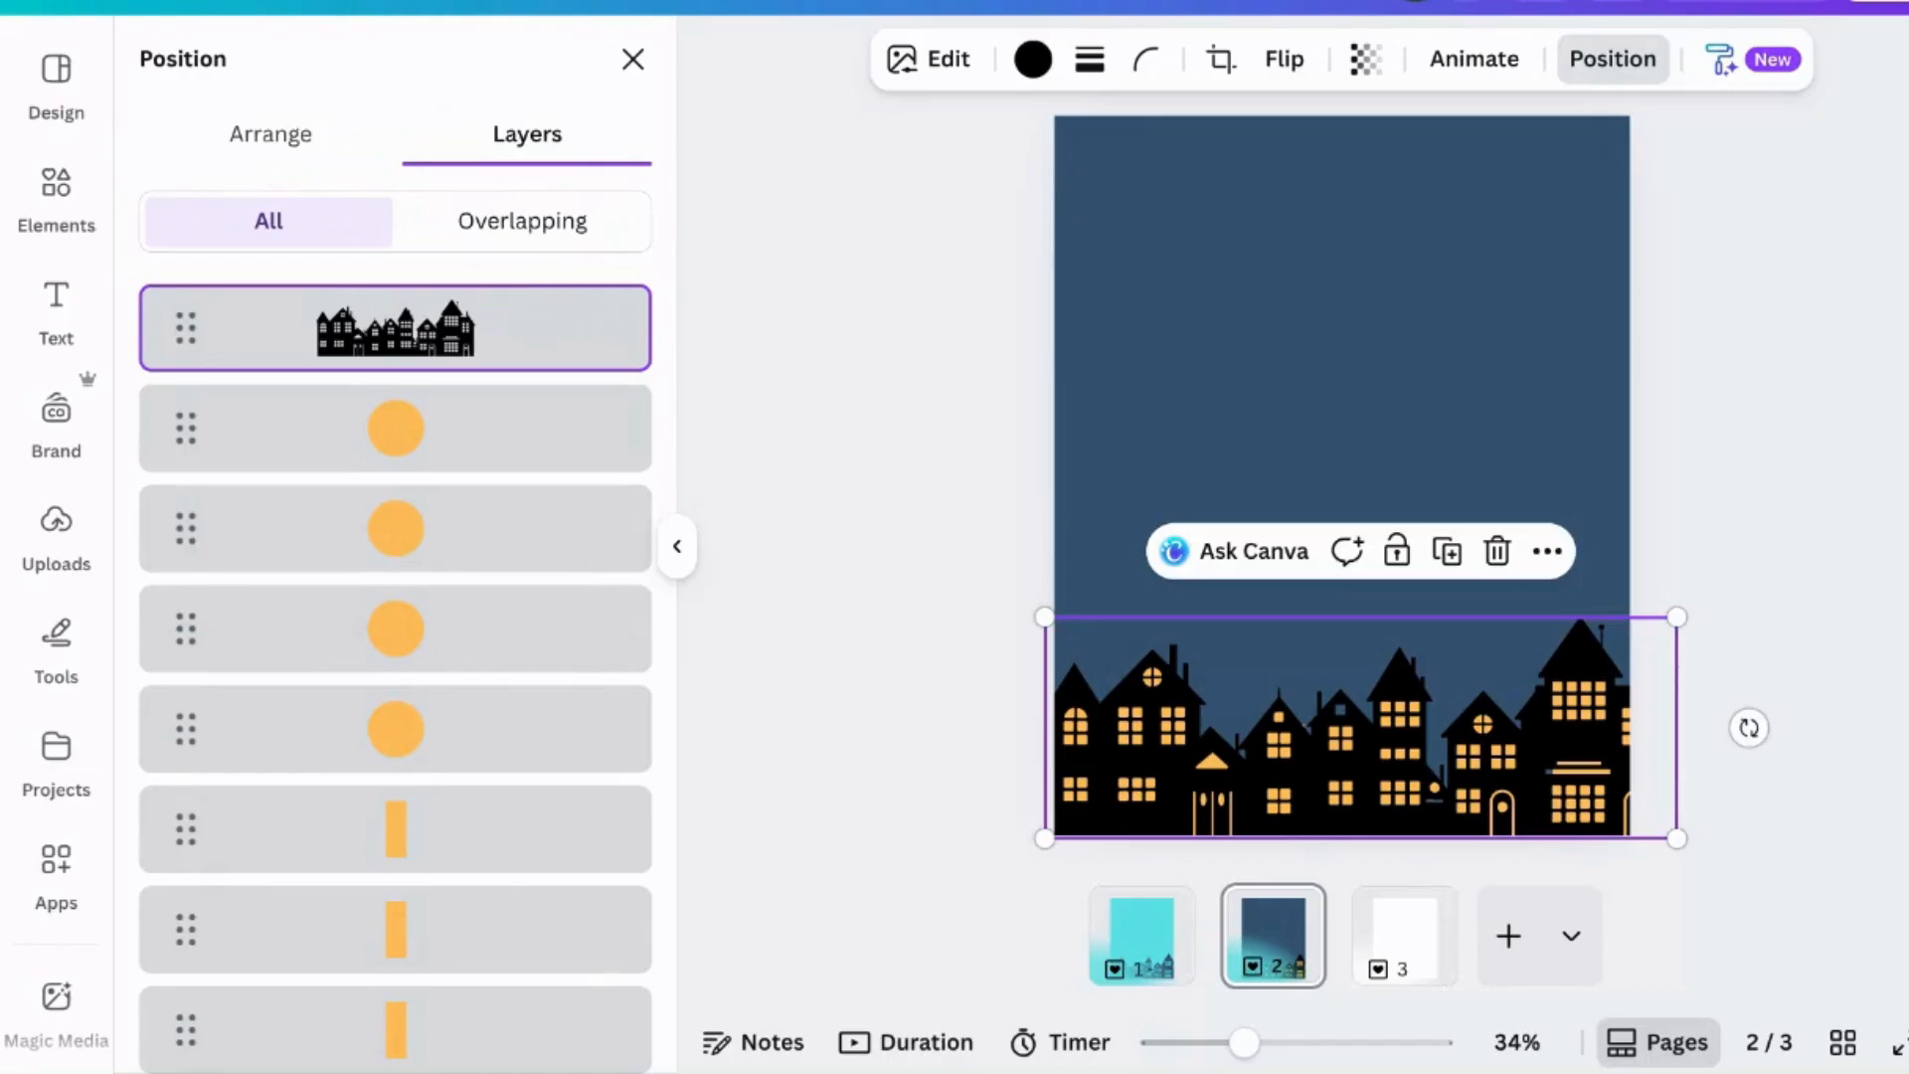
- Open the layers list, select all the yellow window shapes and group them together
click(1781, 366)
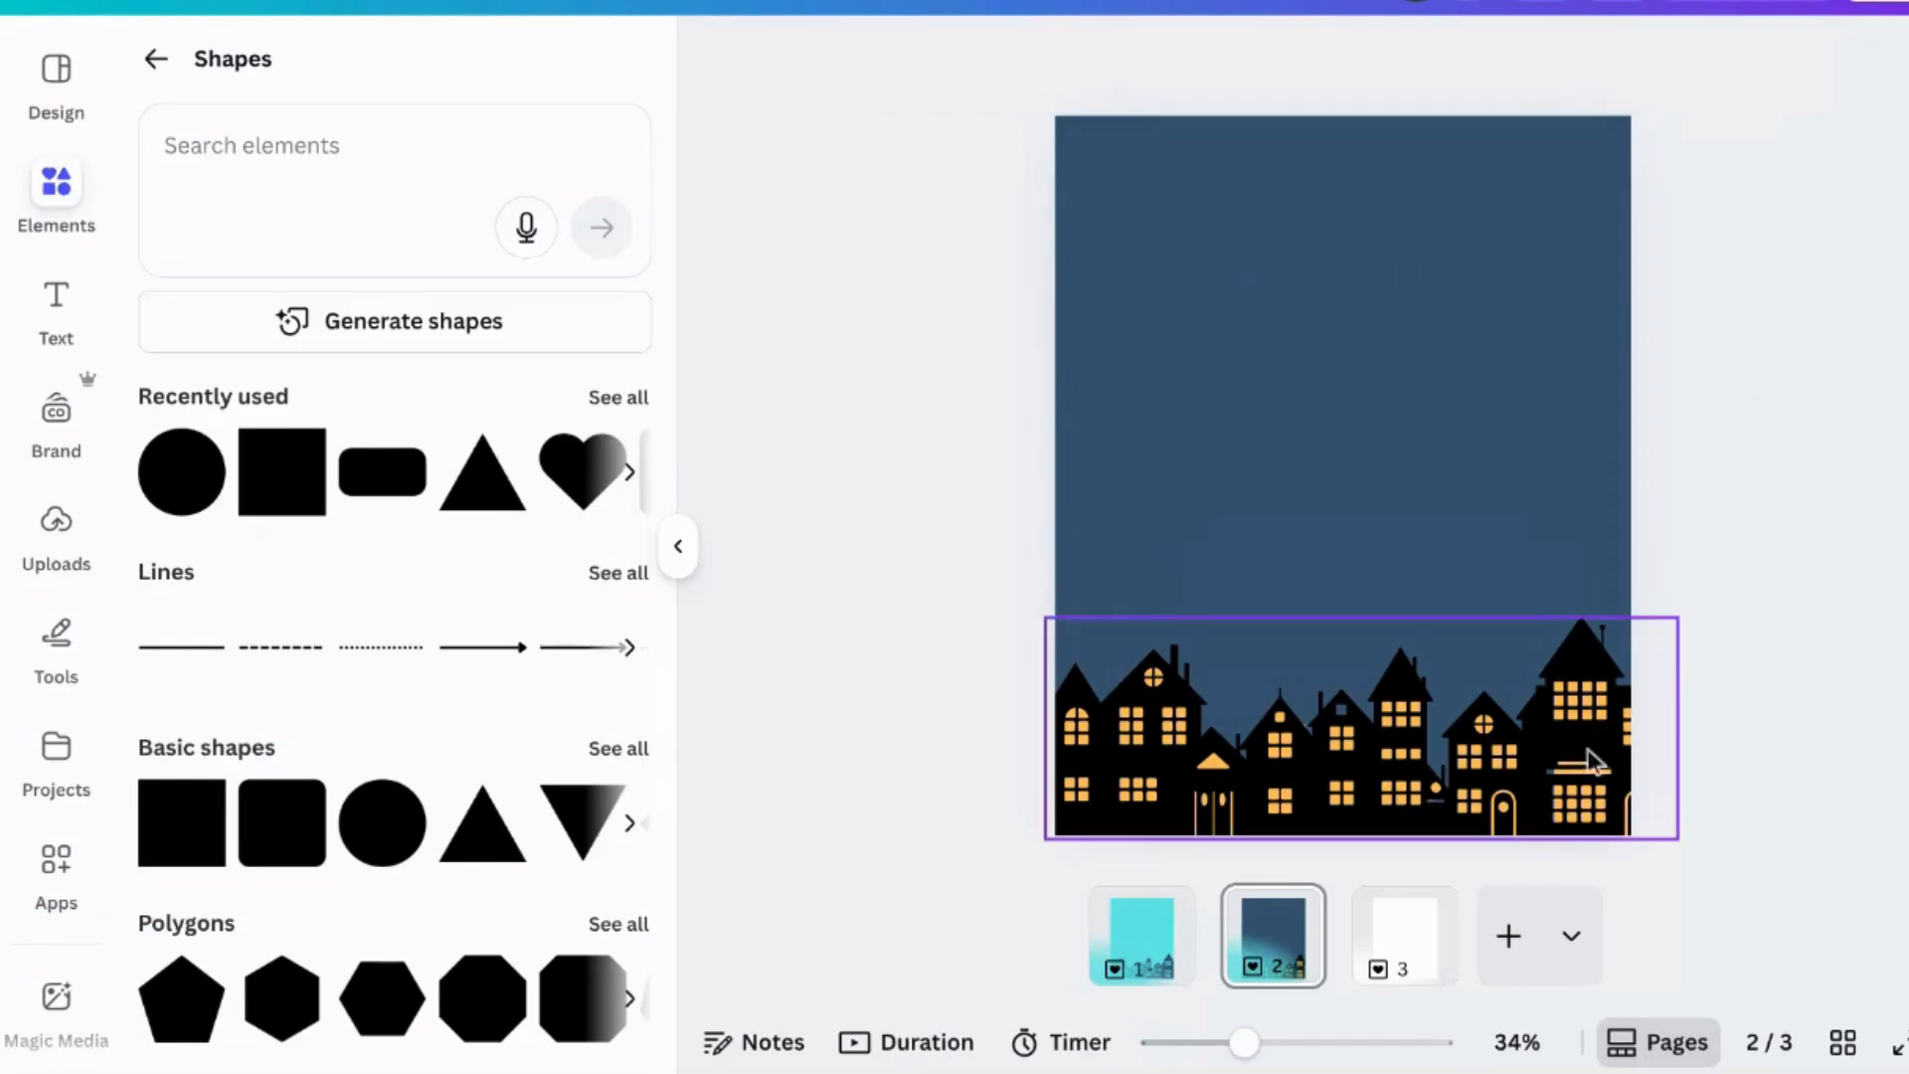
right_click(1591, 795)
mouse_move(1435, 582)
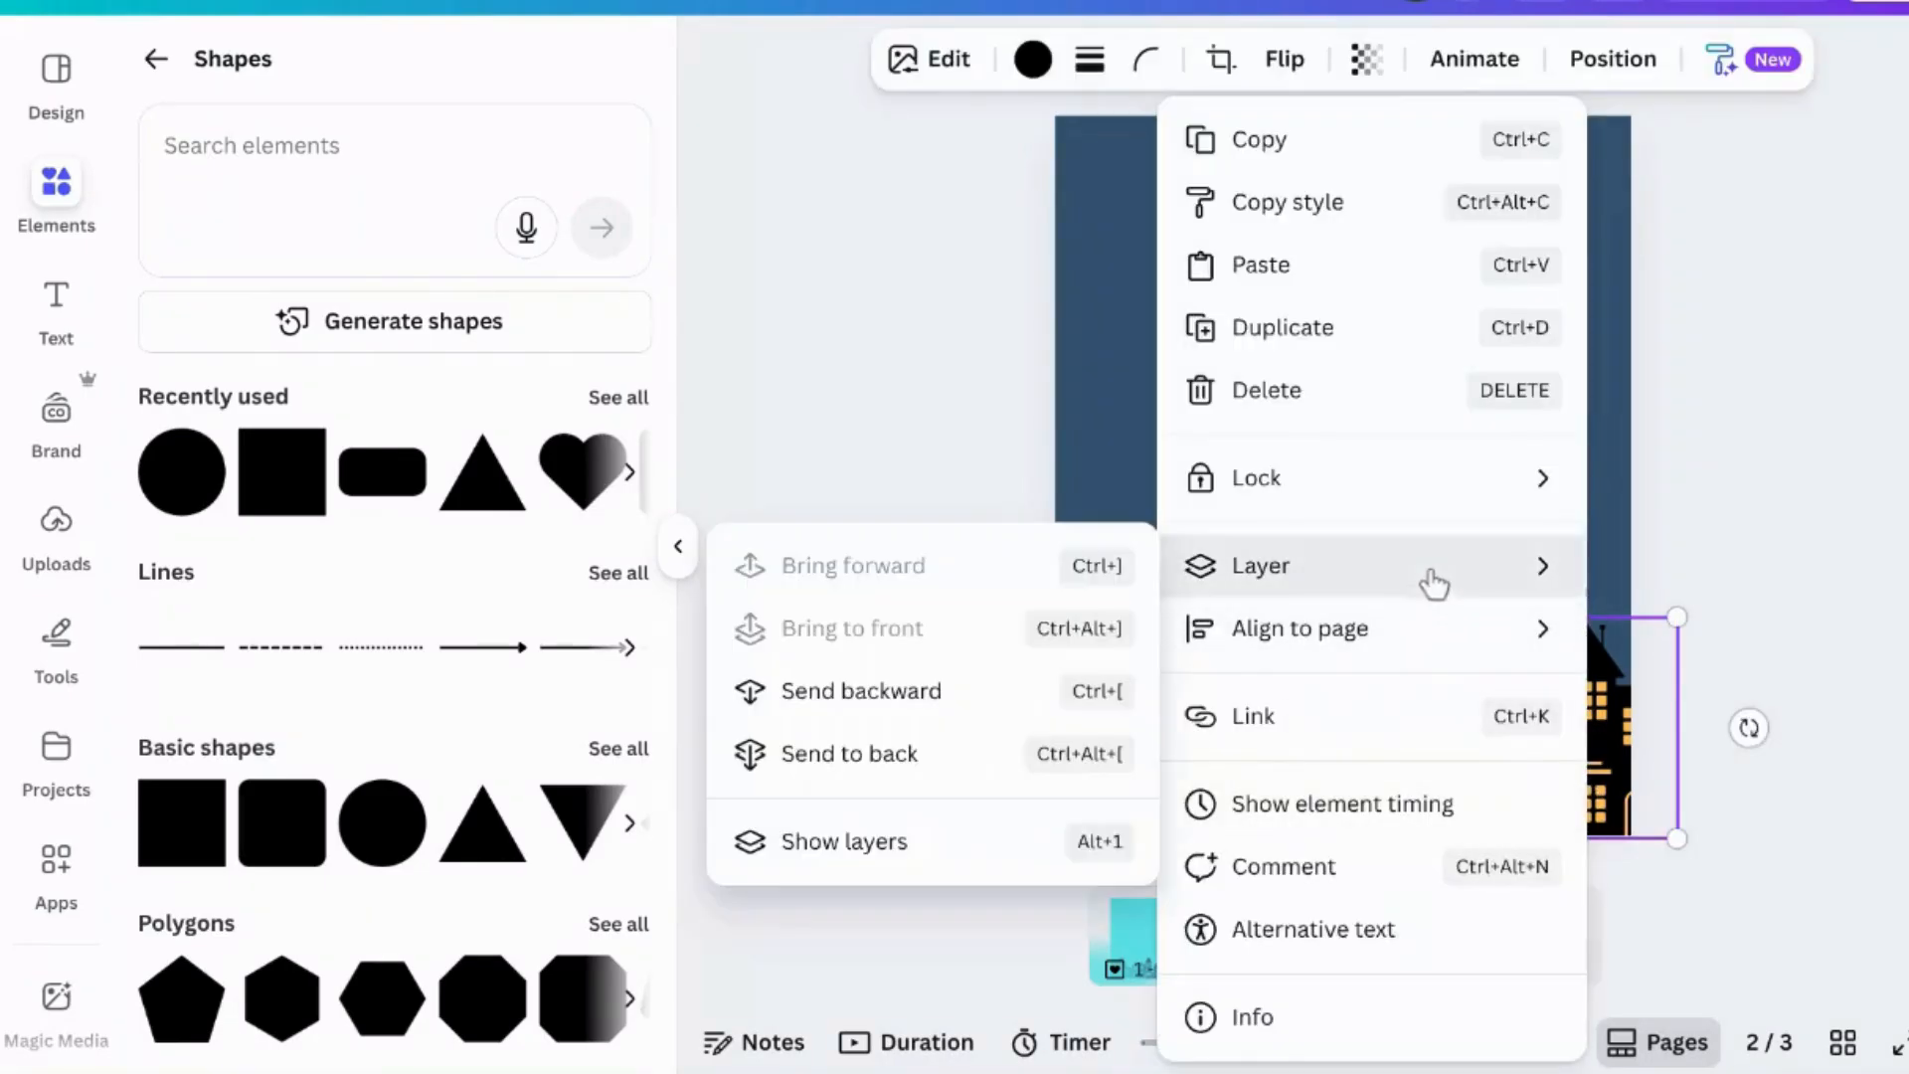
click(857, 859)
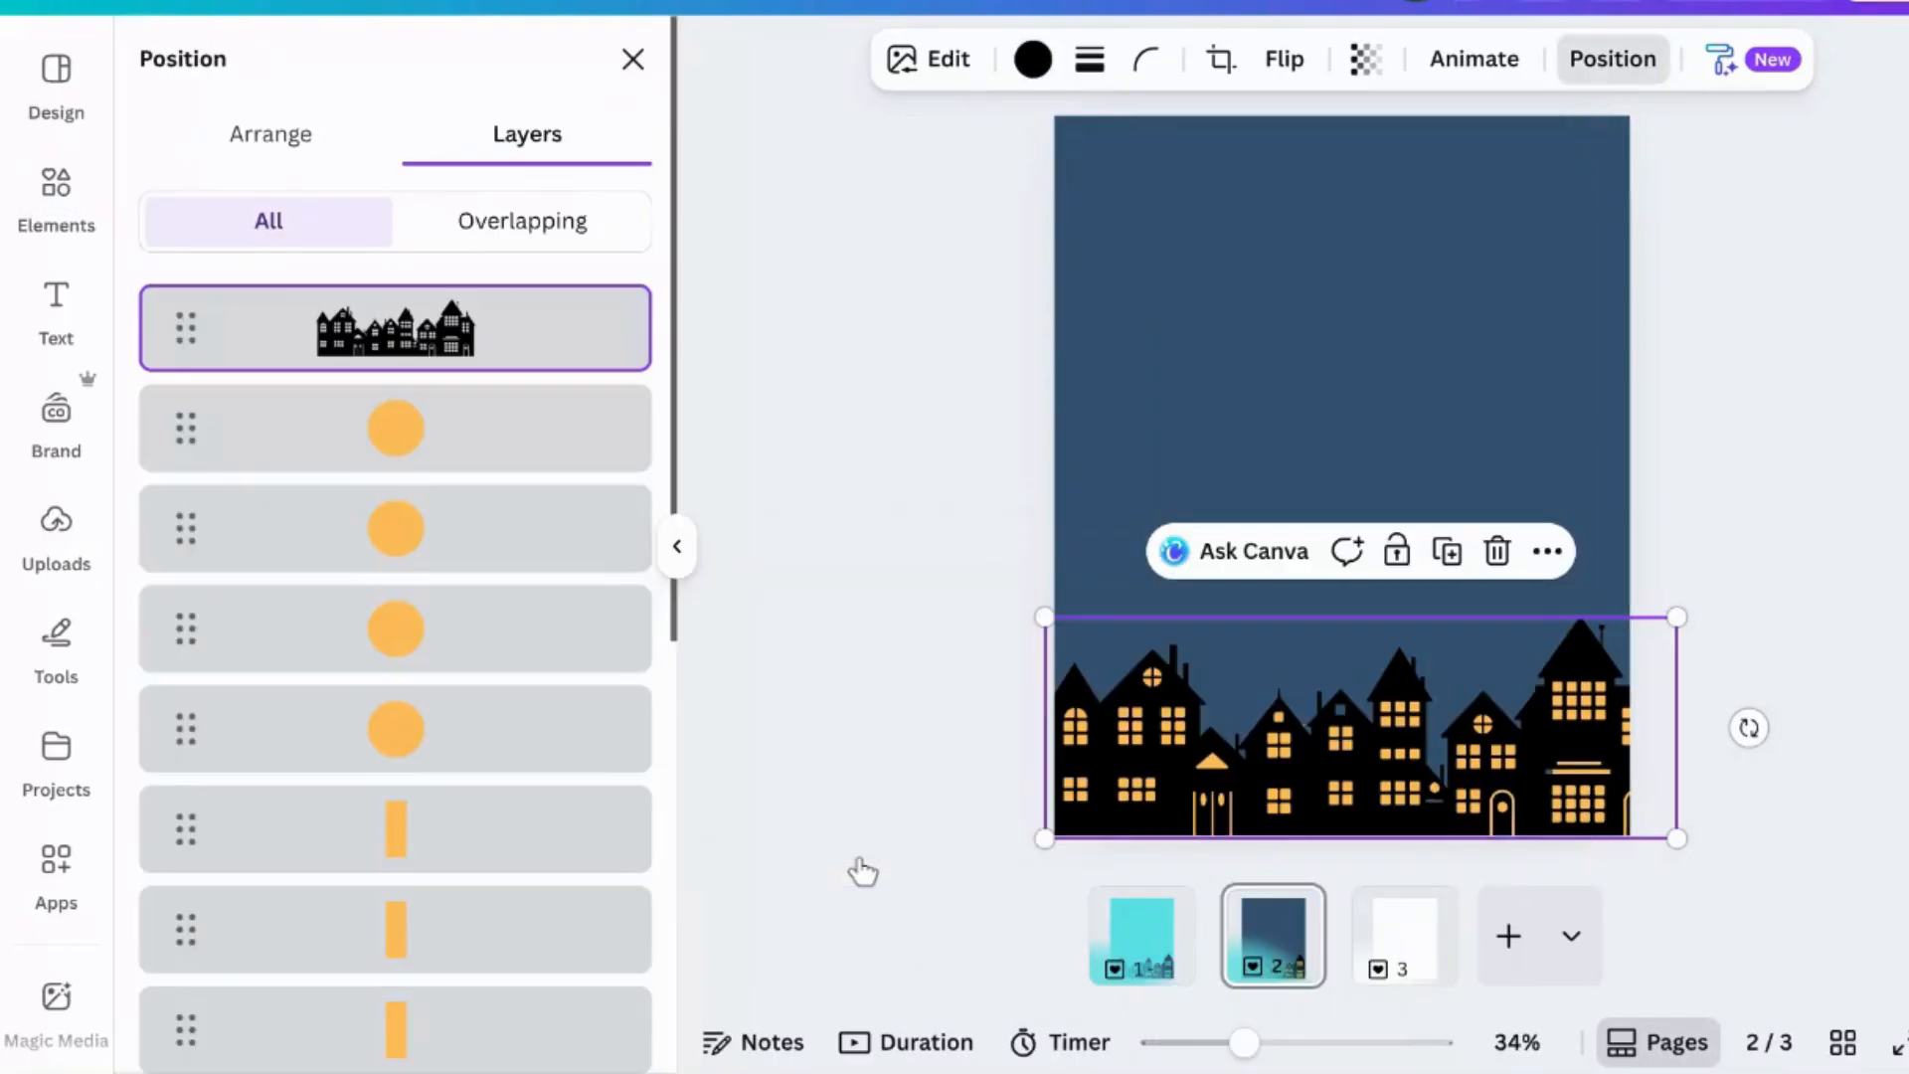
click(547, 453)
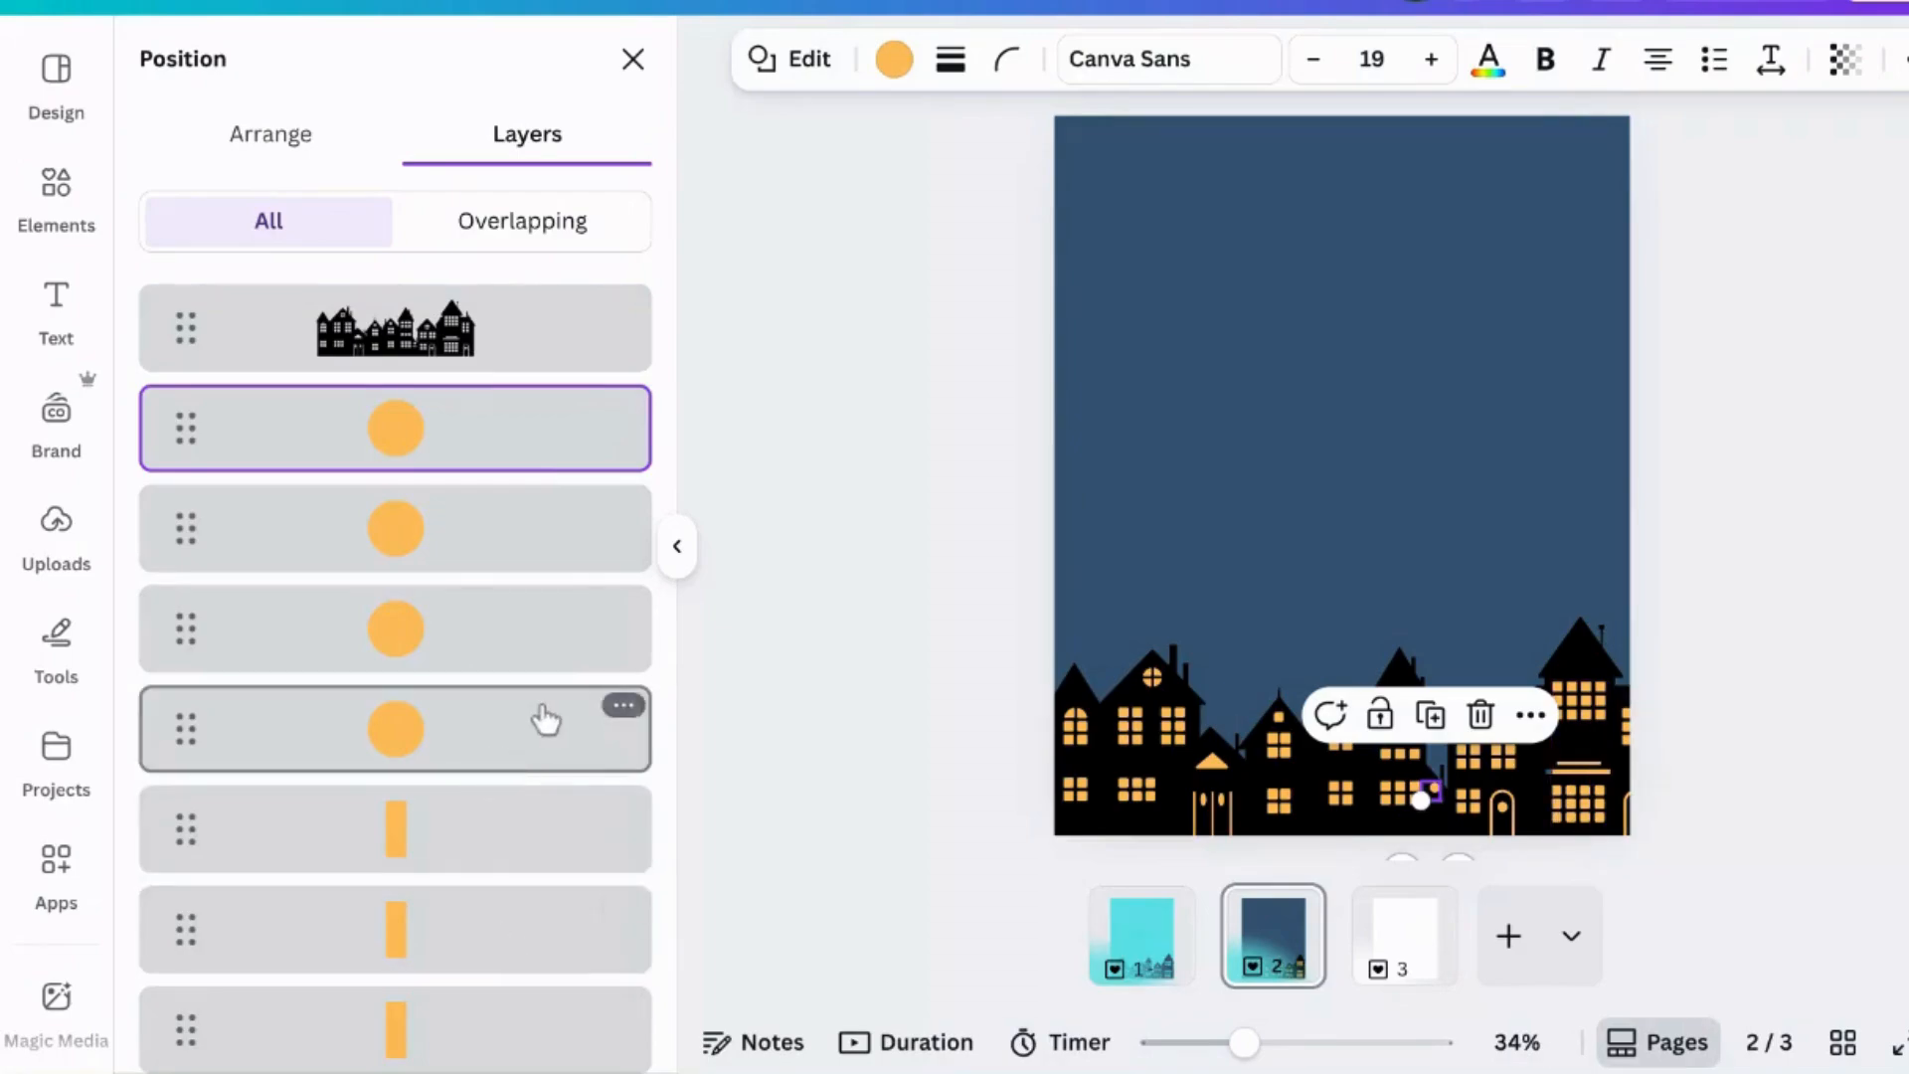
scroll(557, 696, down, 2)
scroll(557, 684, down, 2)
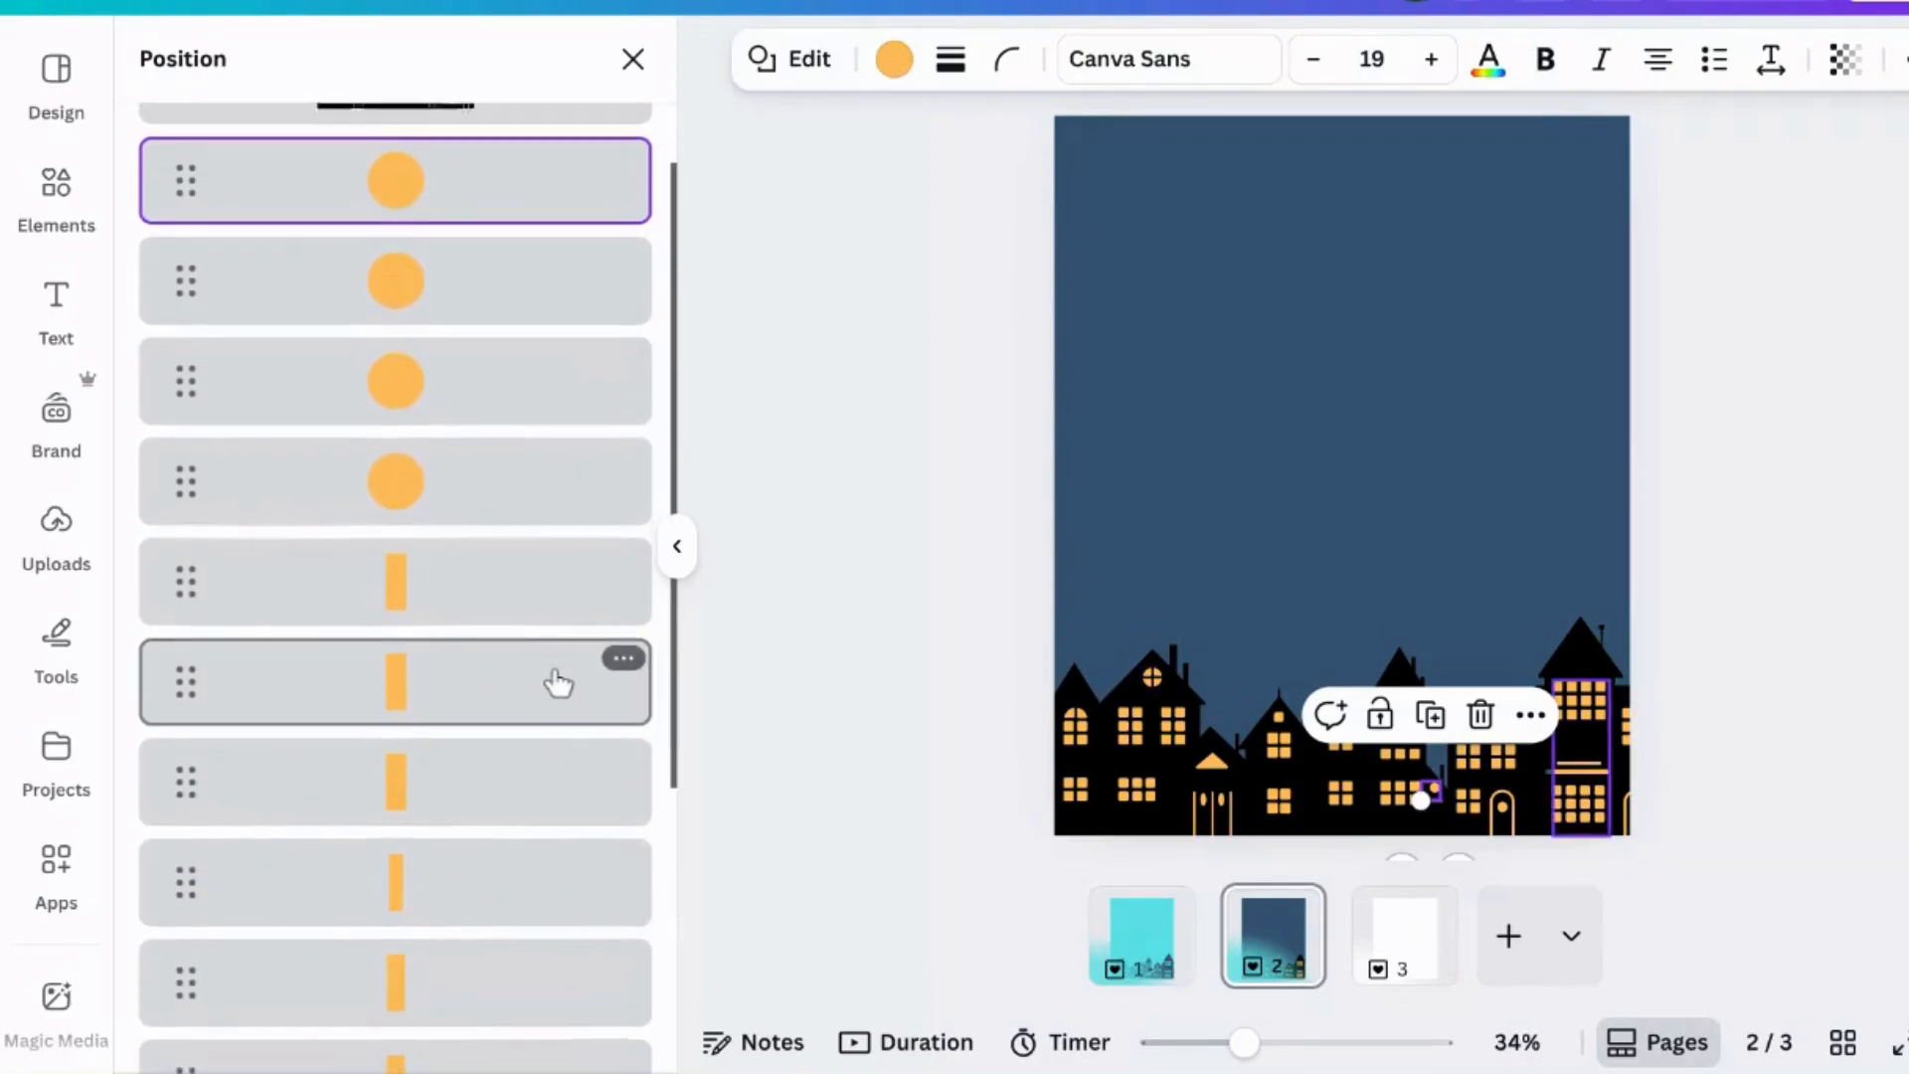
shift+click(470, 1041)
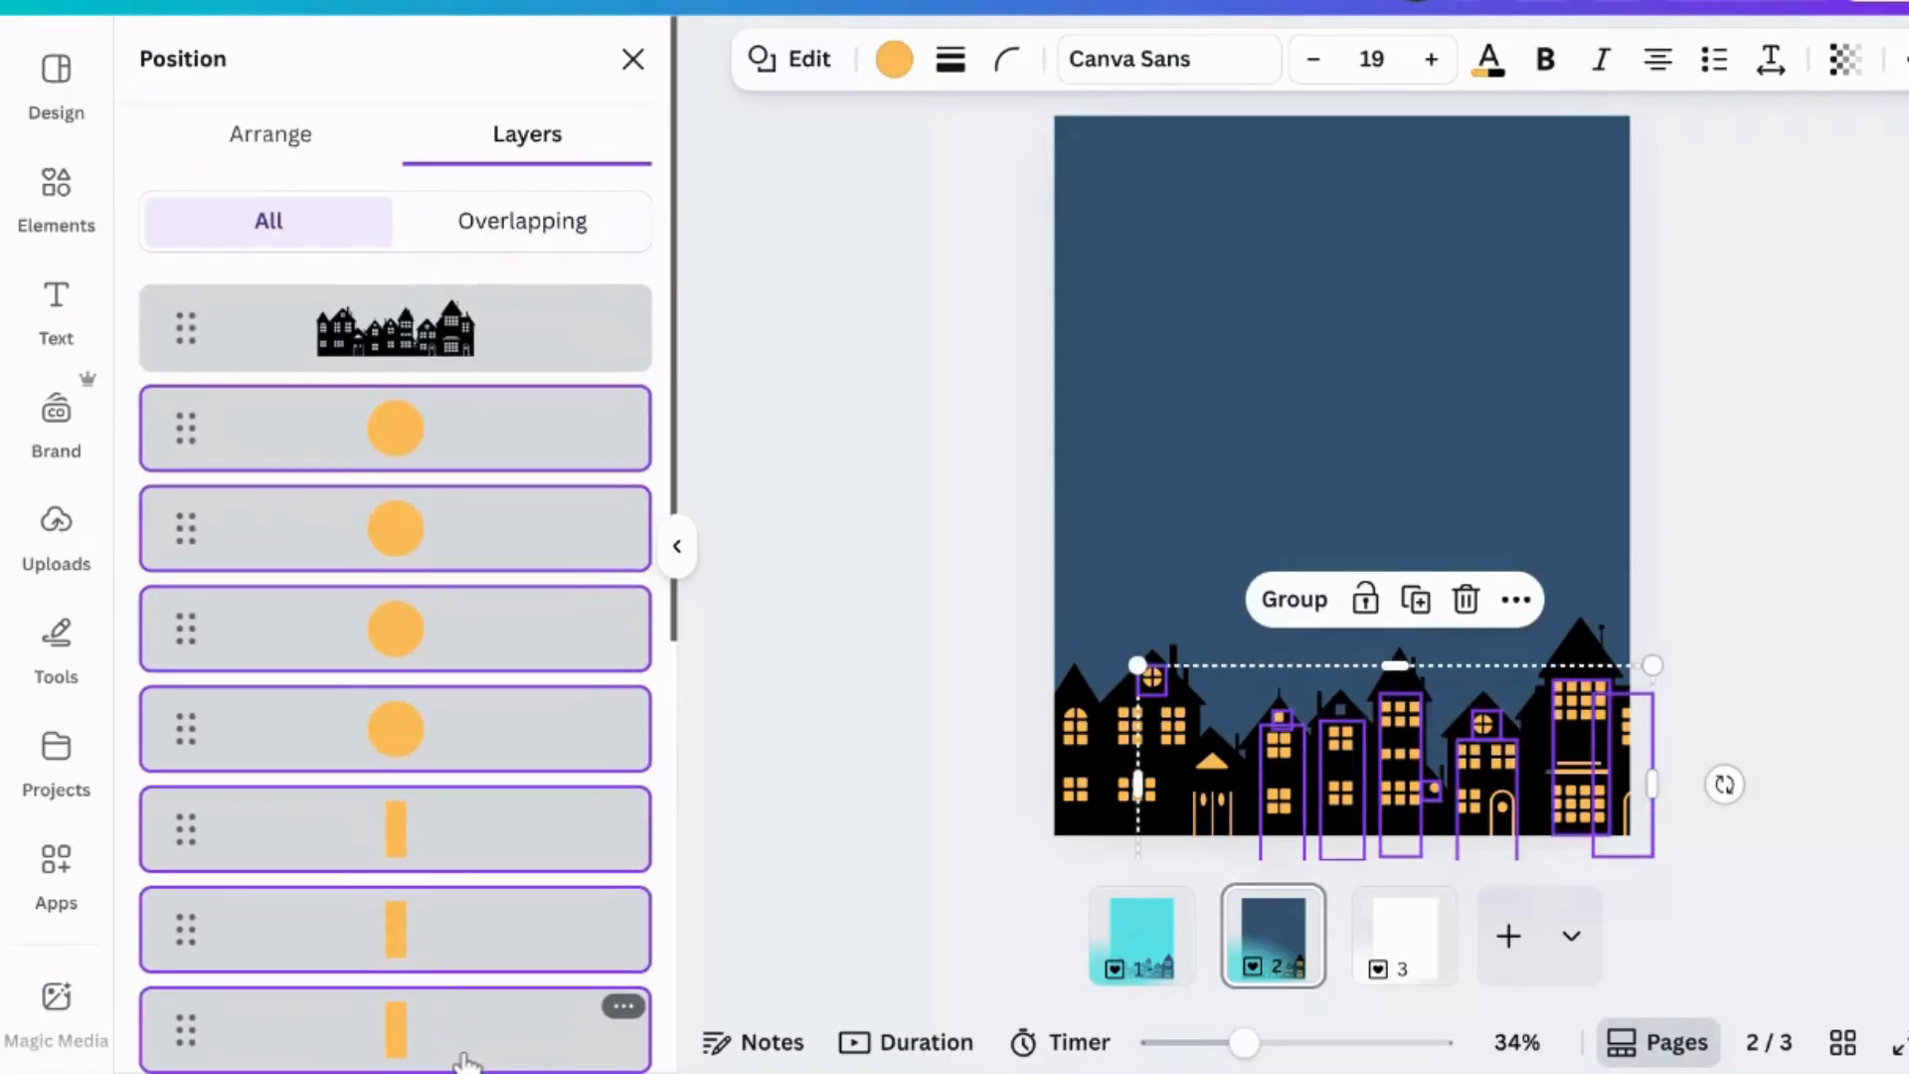
scroll(466, 1062, down, 4)
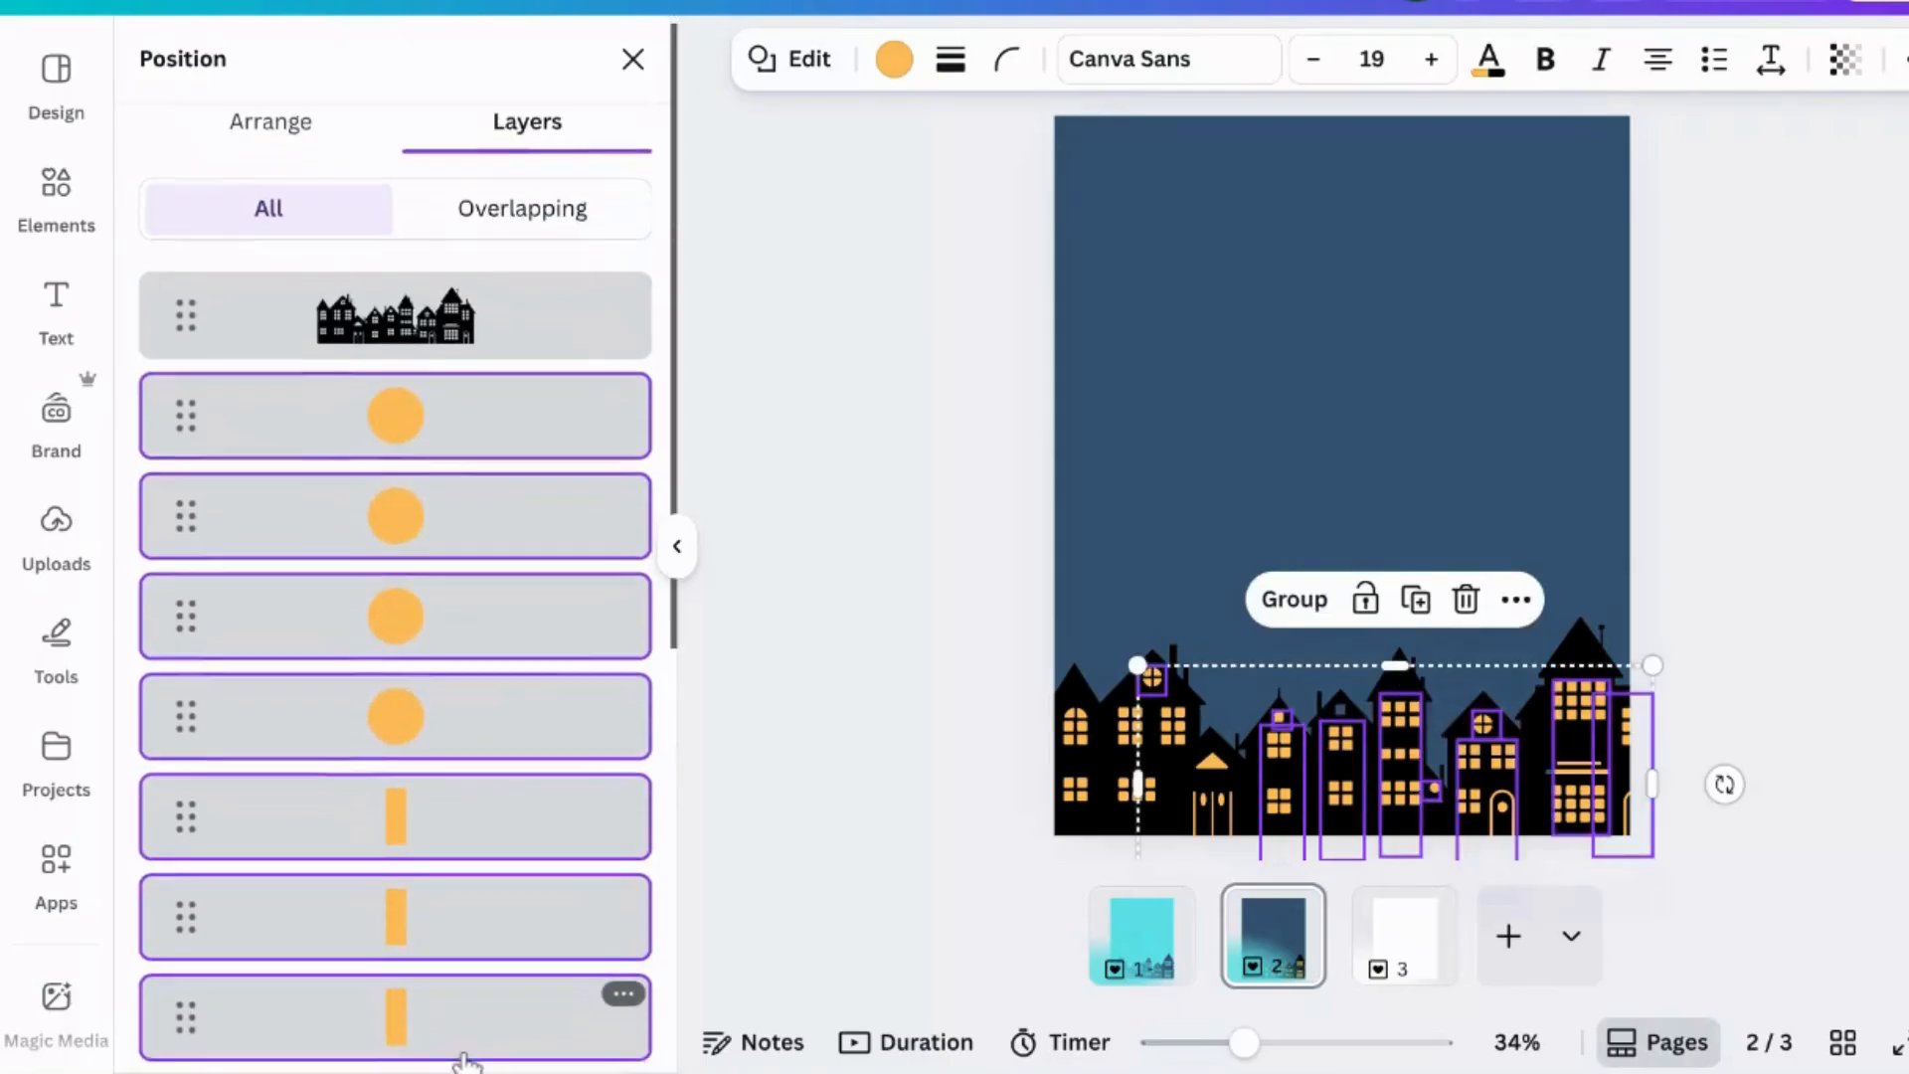
scroll(465, 1062, down, 2)
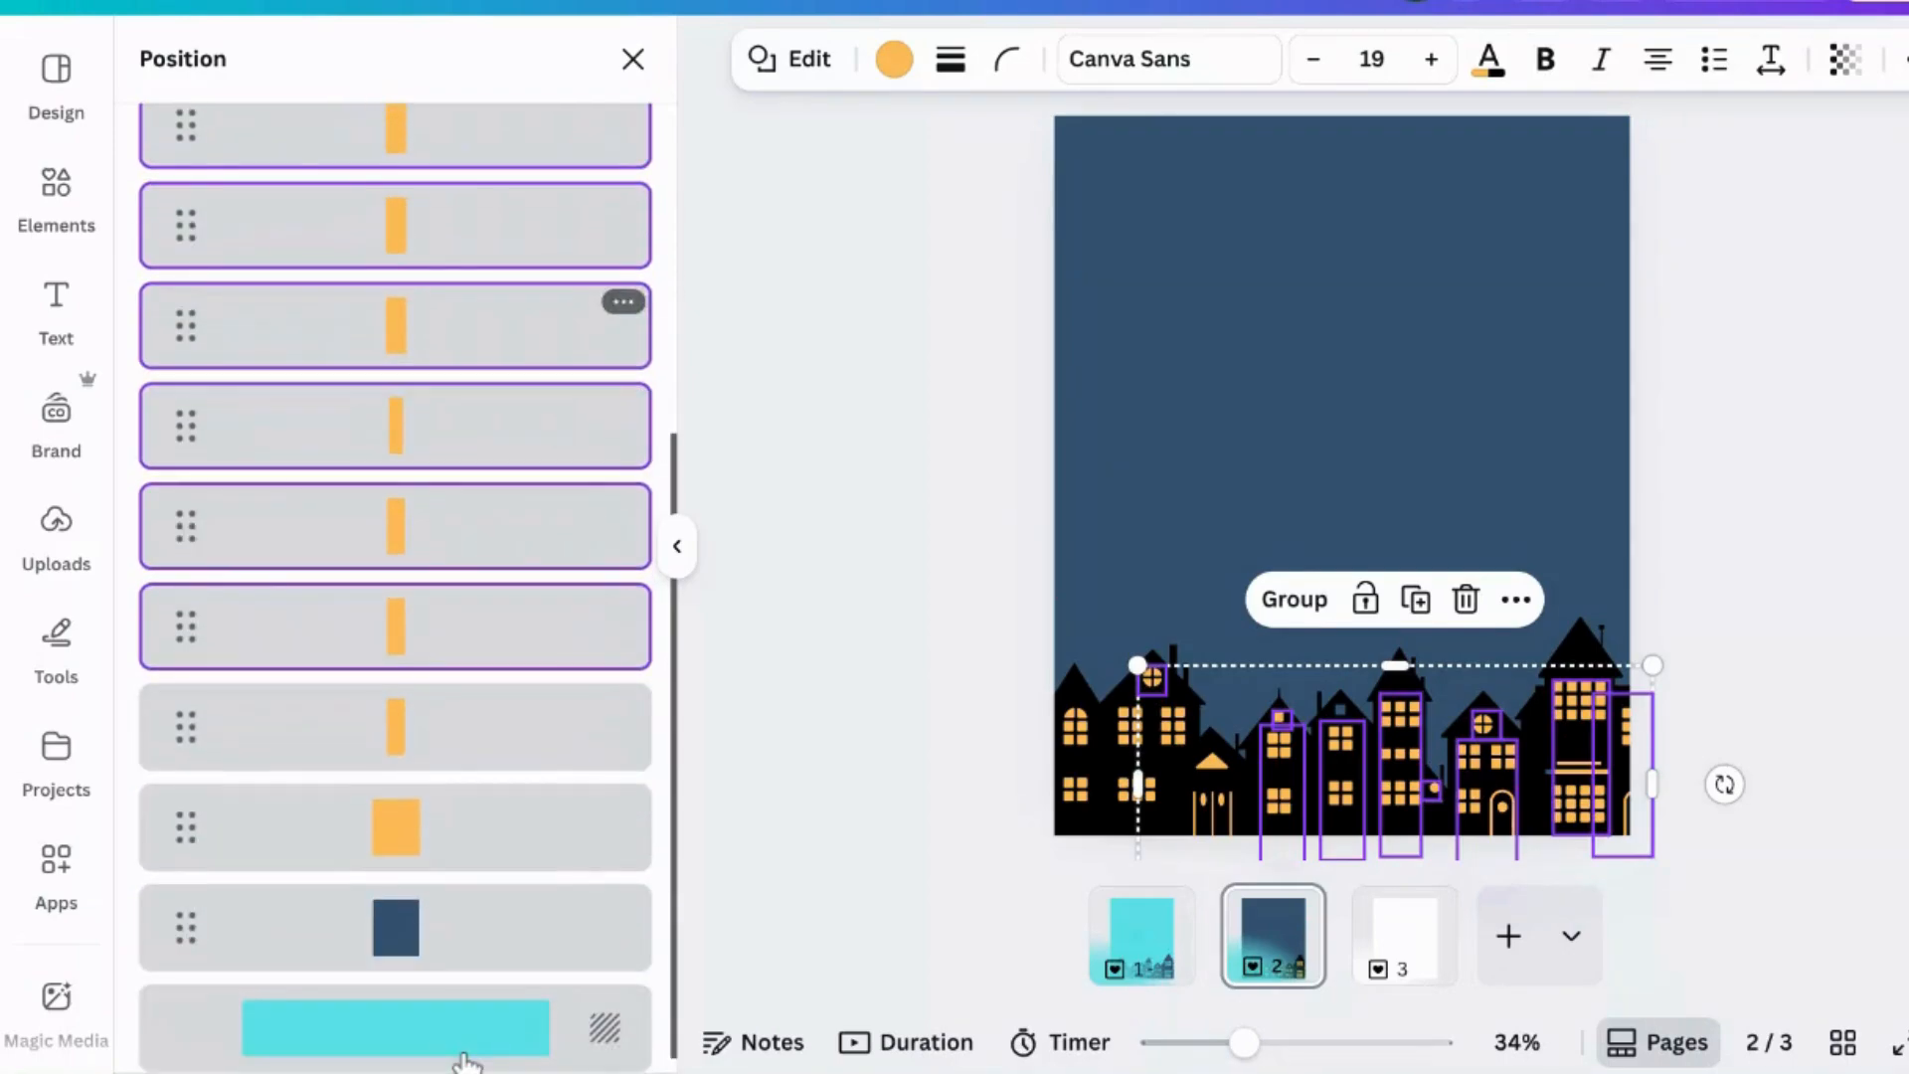
shift+click(460, 746)
shift+click(469, 848)
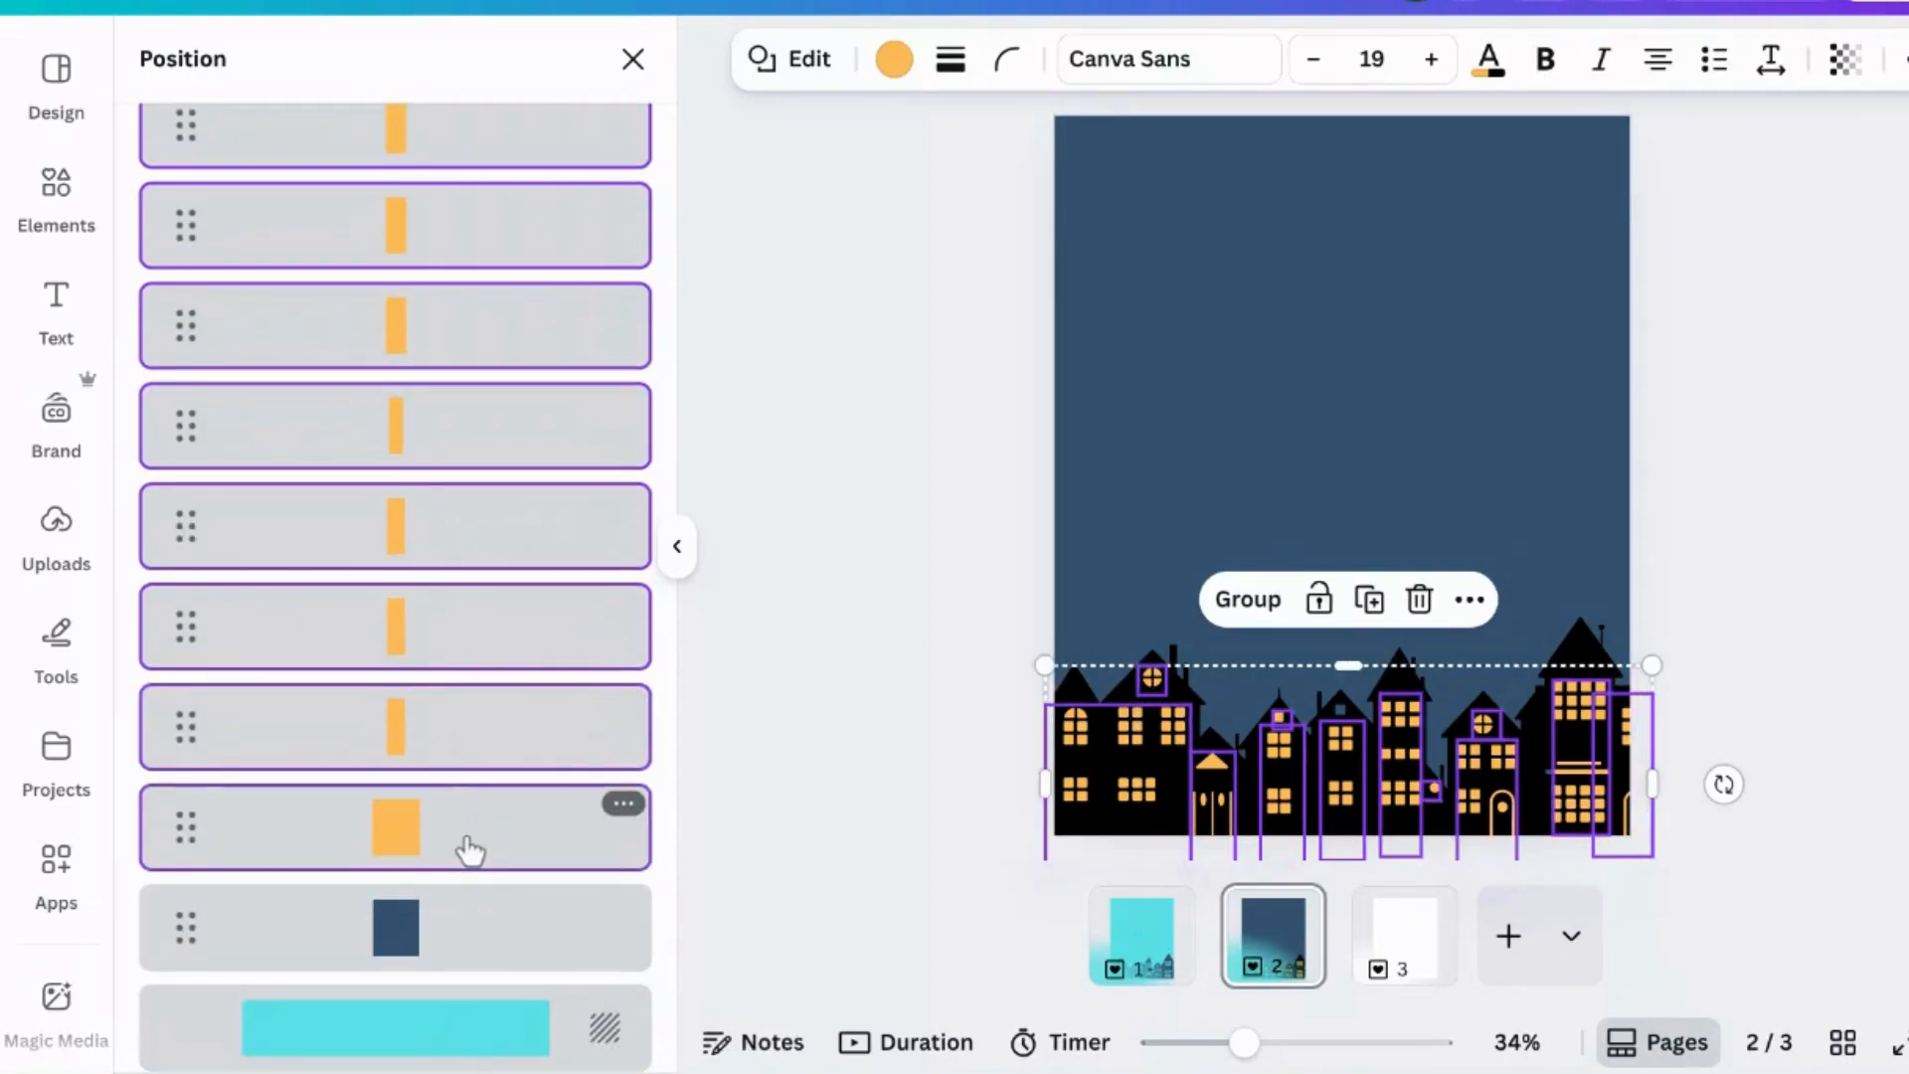
click(1249, 599)
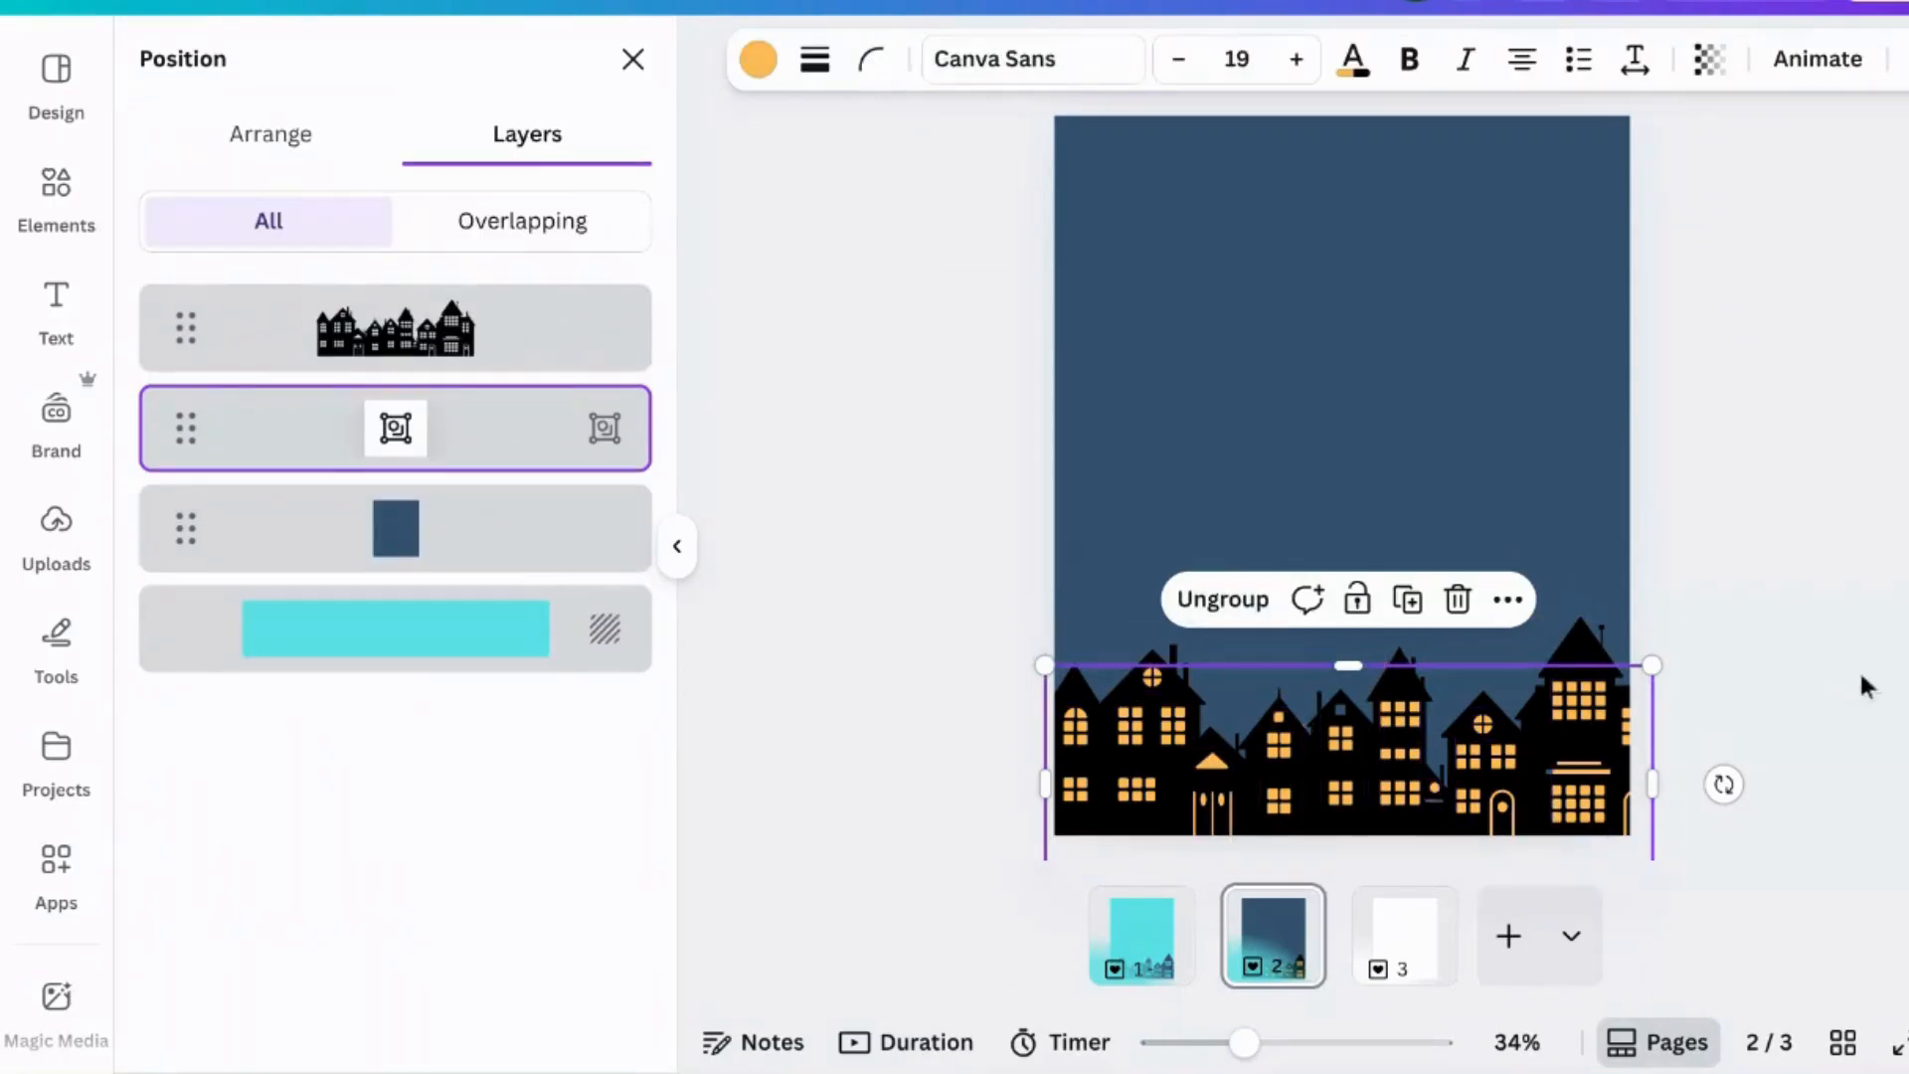
- Apply a Fade animation to the window group and lower its speed
click(1815, 61)
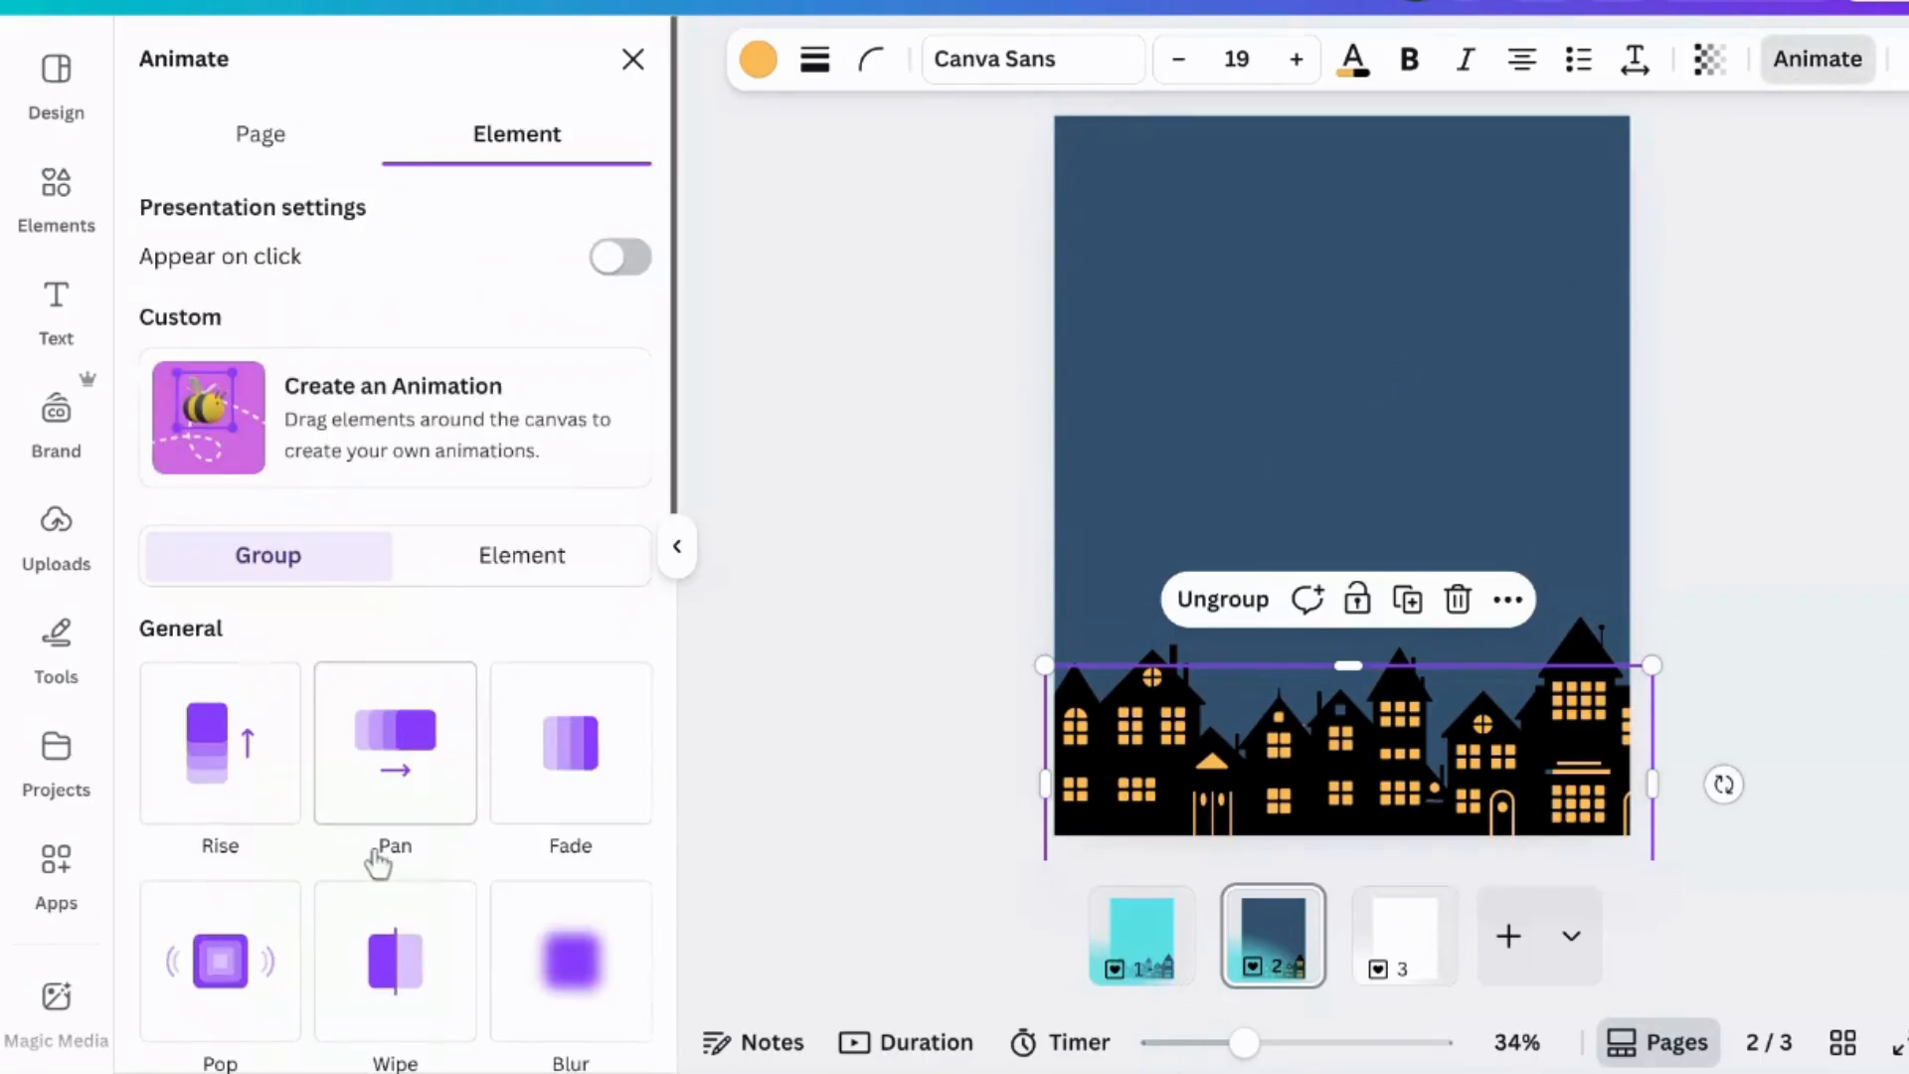
click(575, 778)
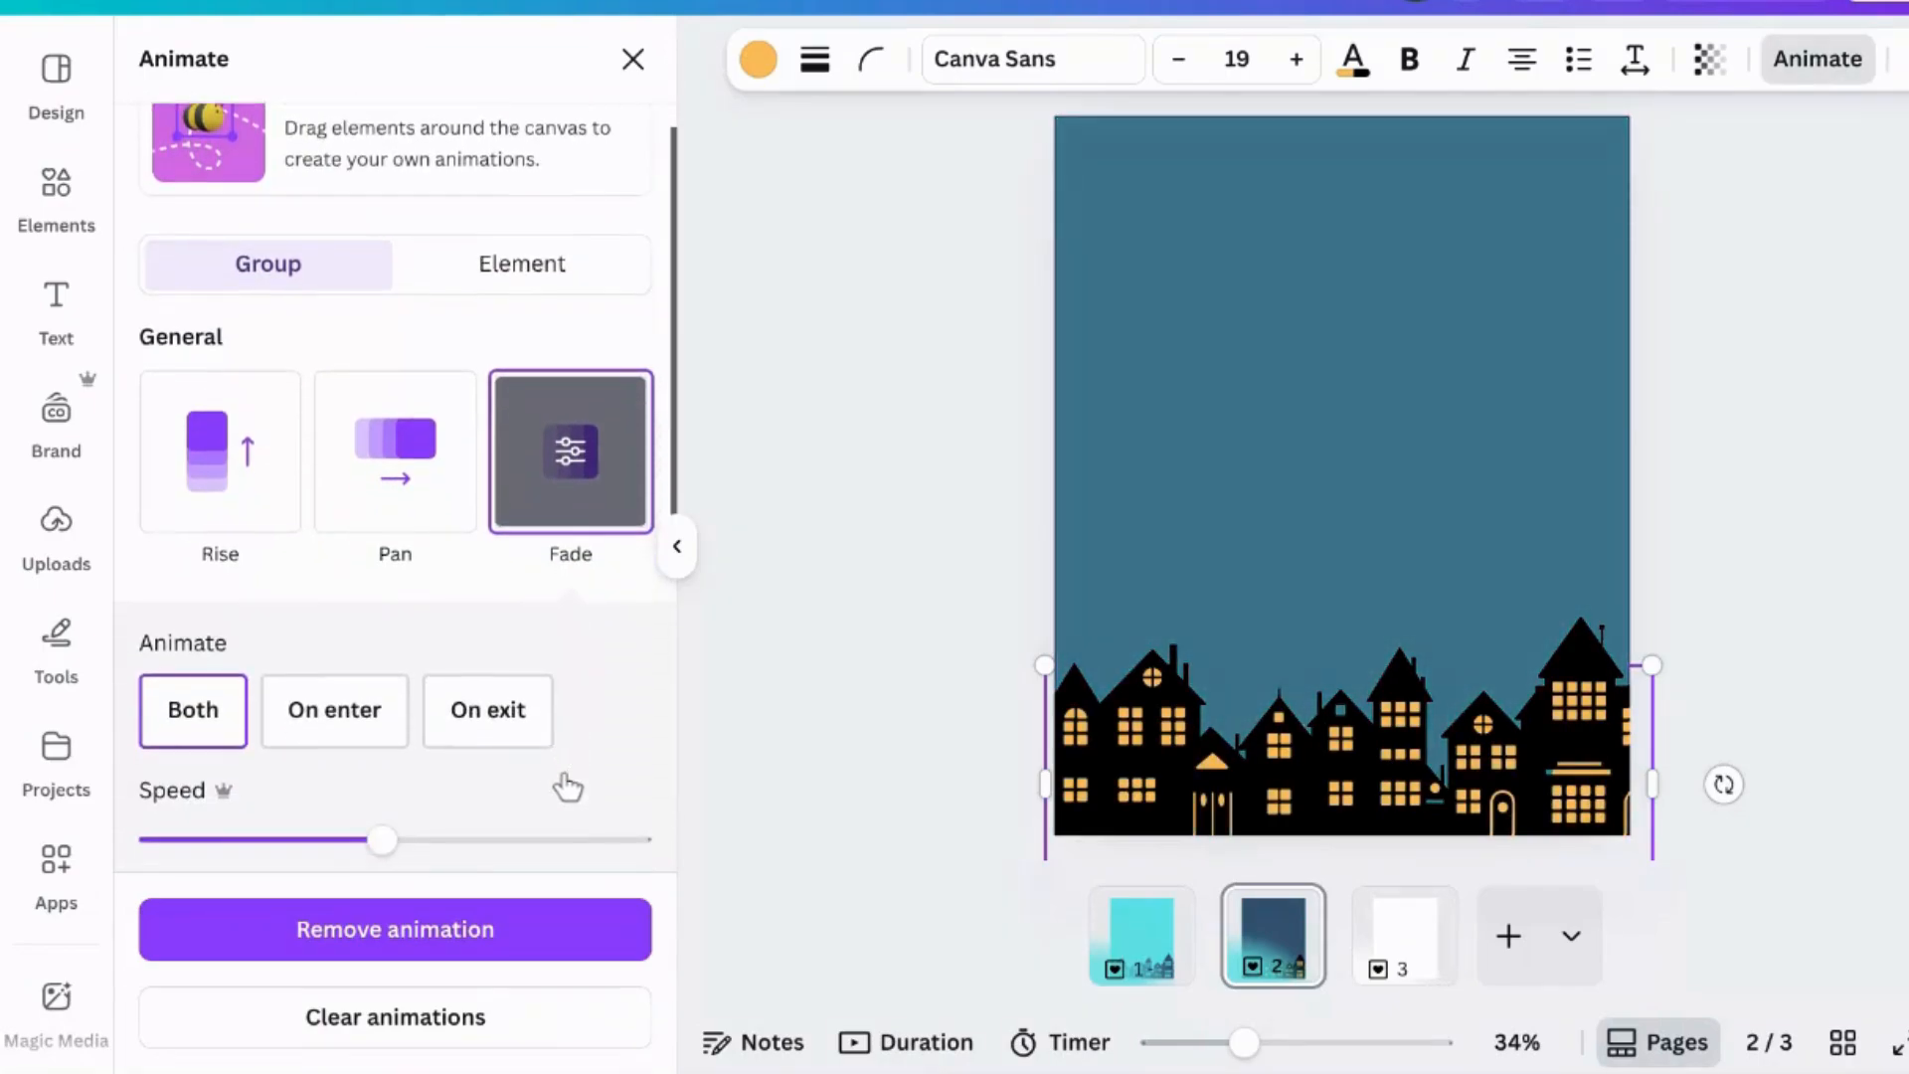
scroll(563, 779, down, 1)
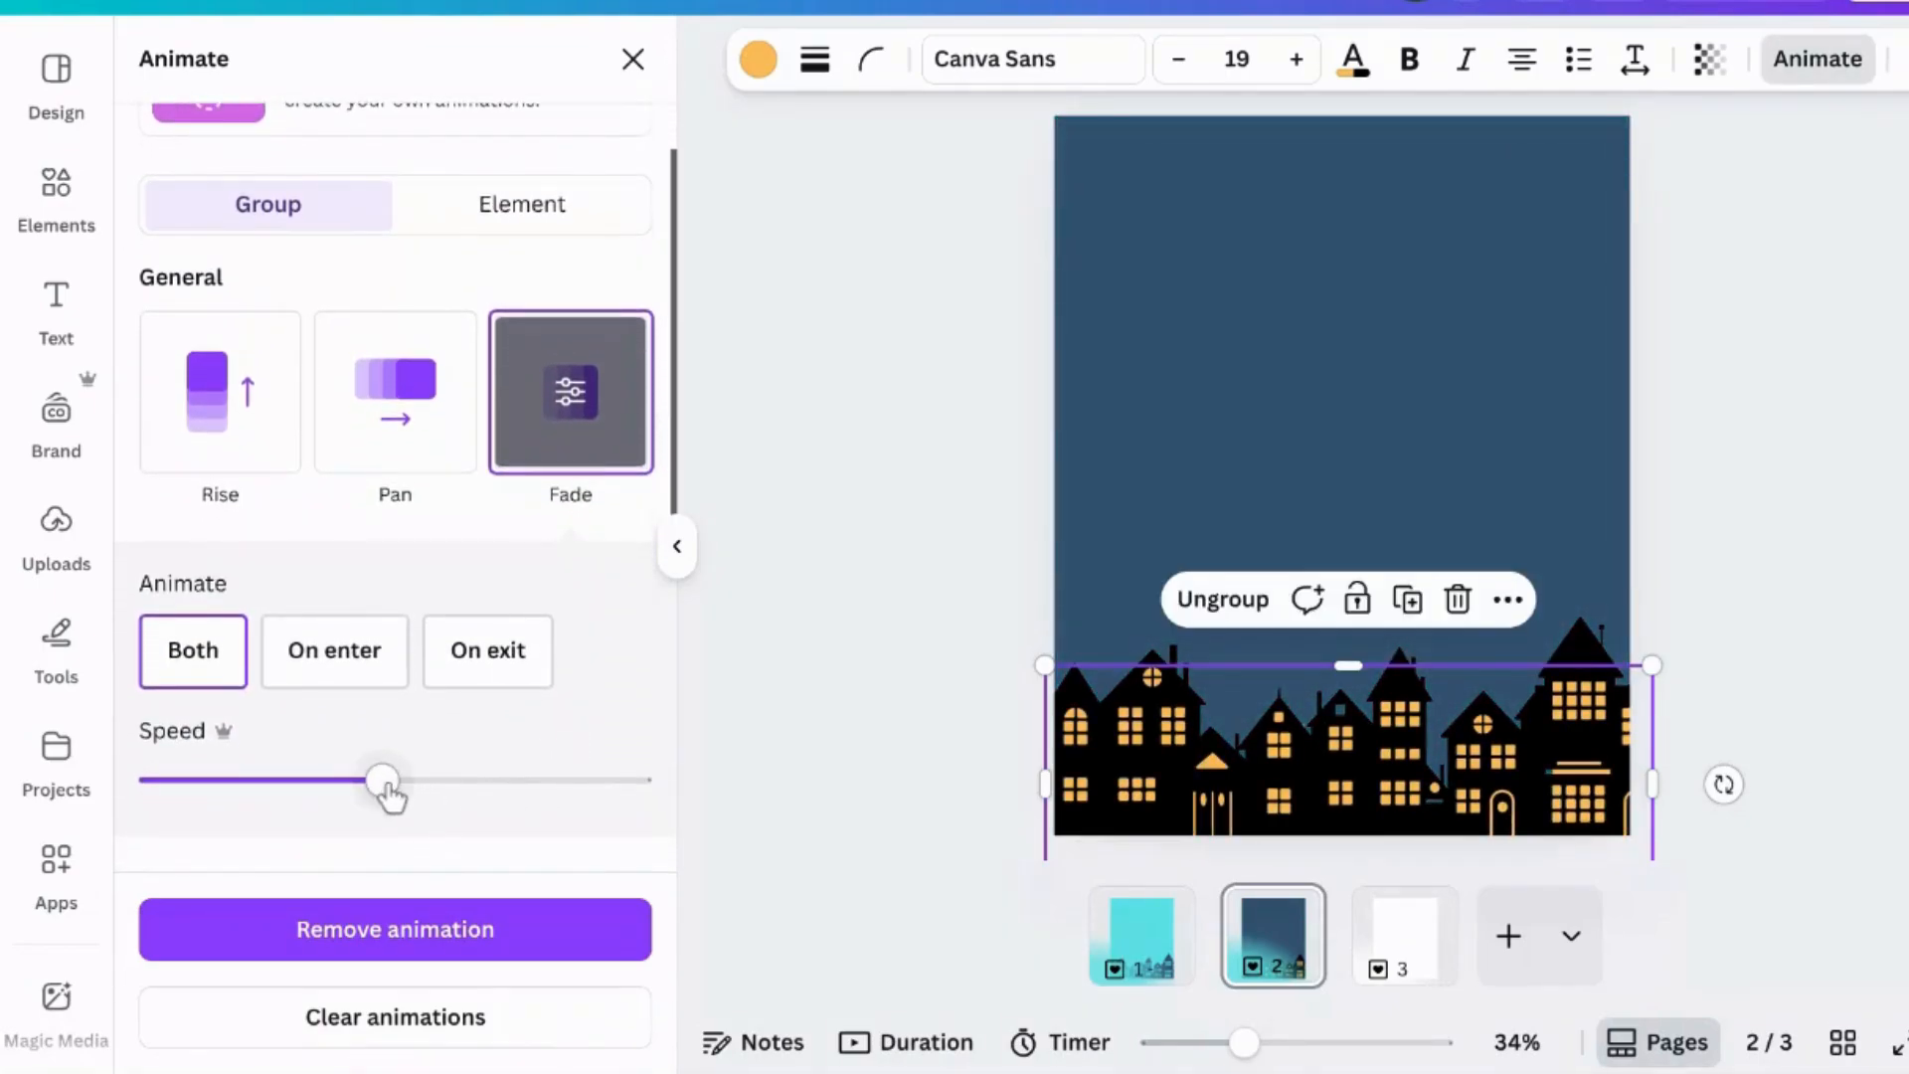
drag(382, 782, 269, 785)
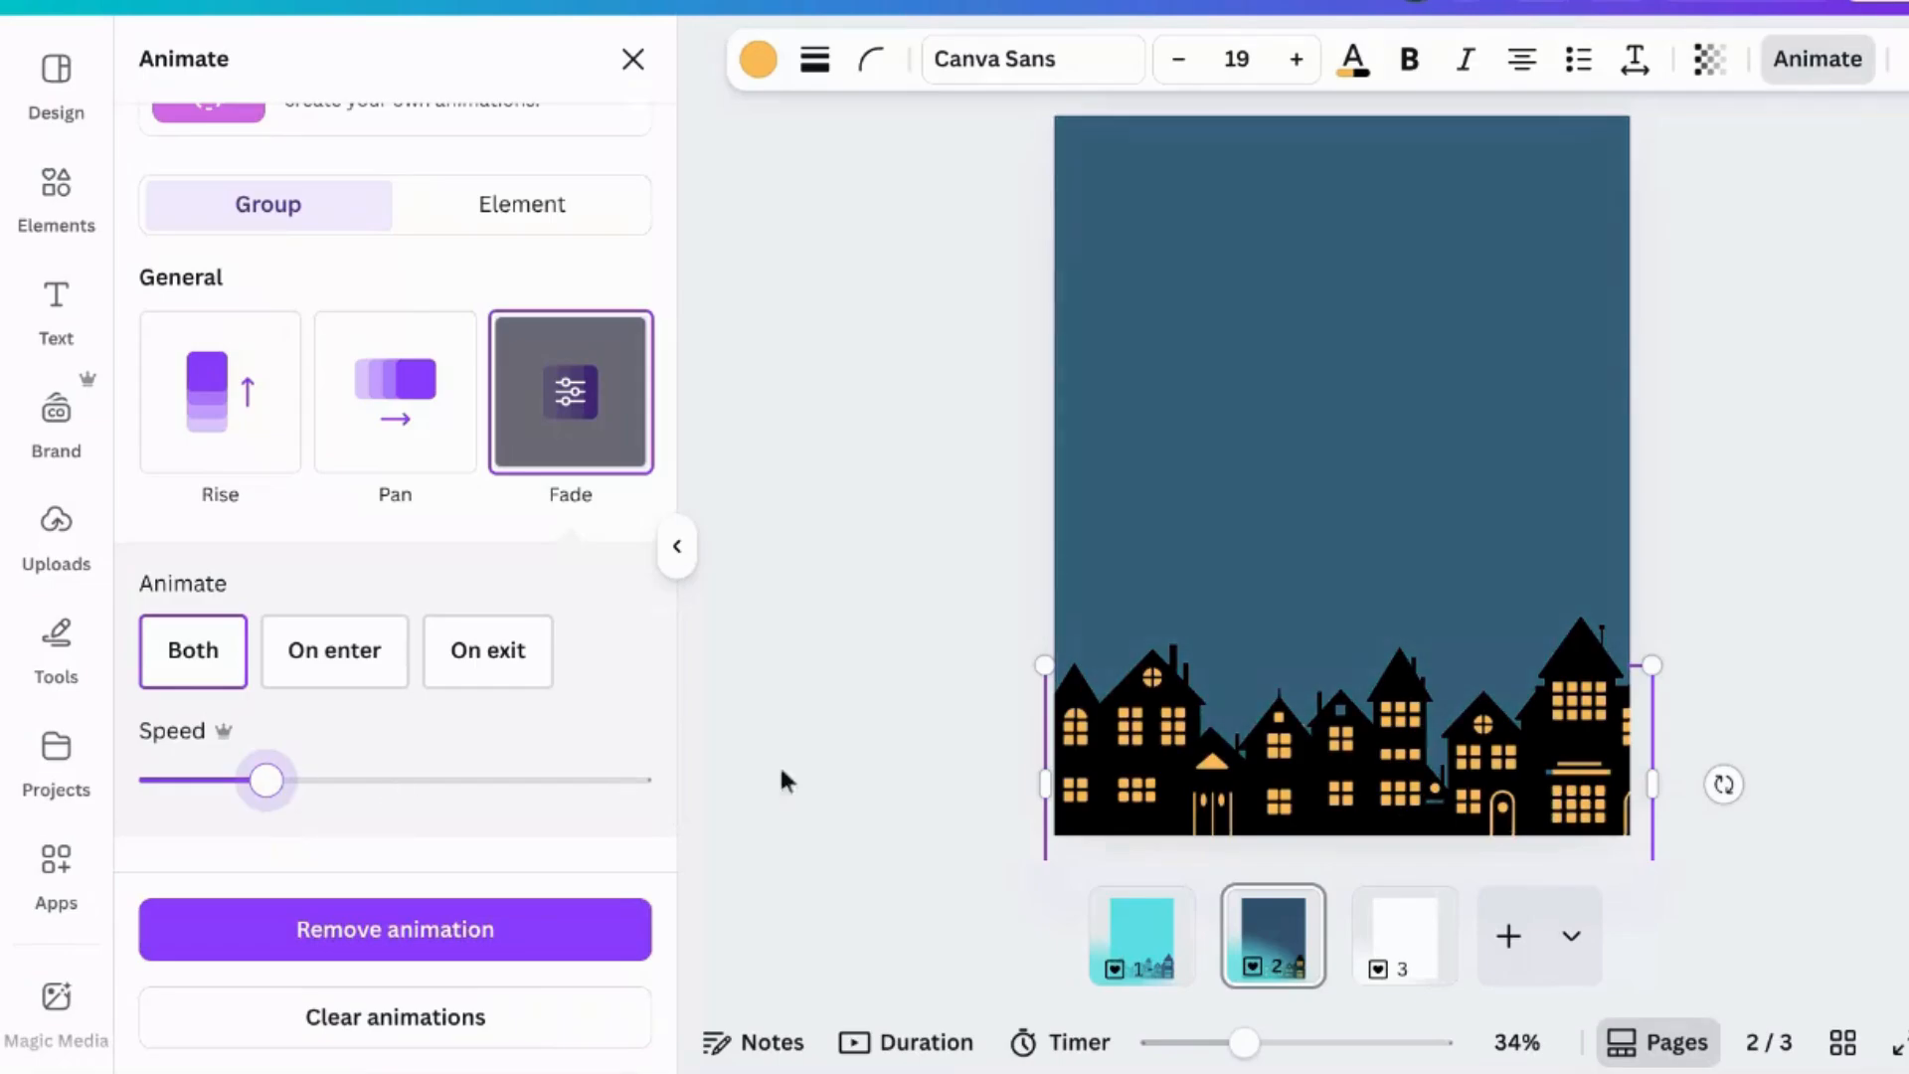
key(Escape)
click(1889, 462)
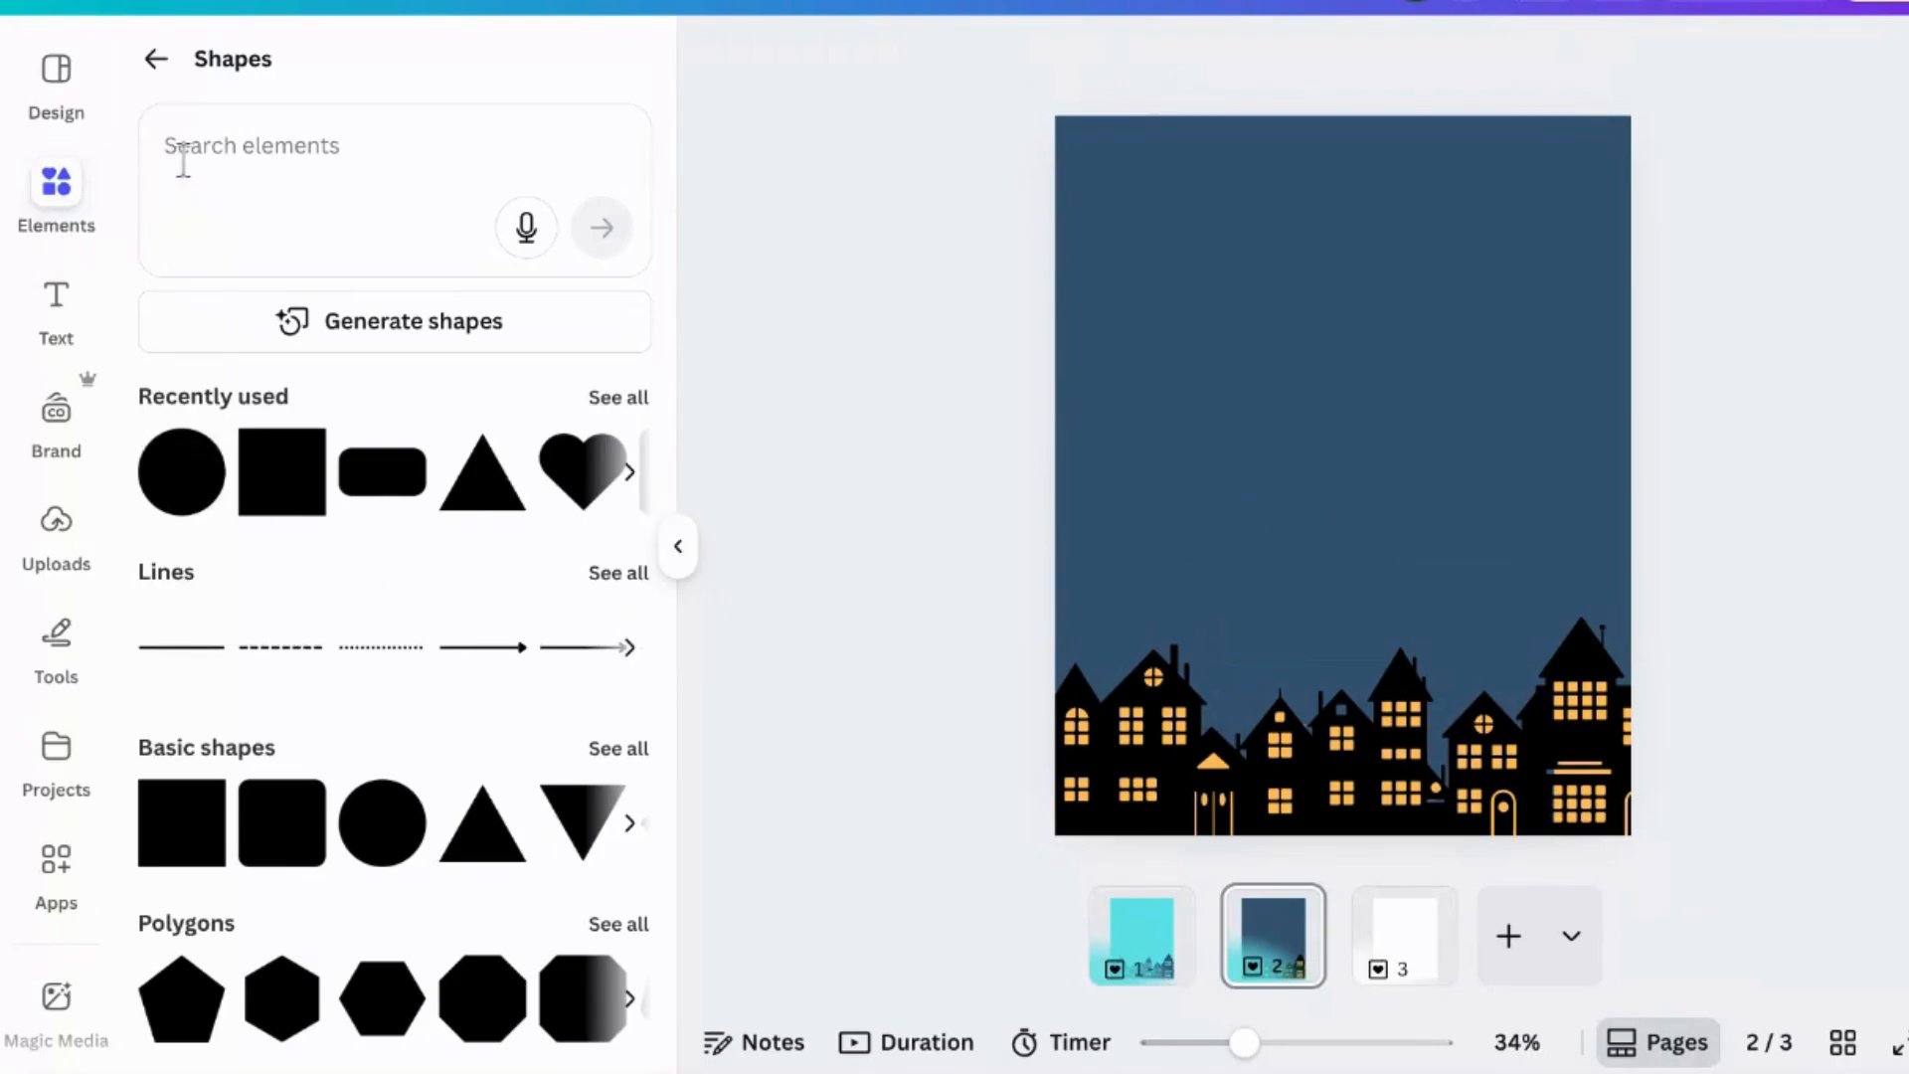
- Add a text box reading "Merry Christmas", enlarge it to about 89 and place it in the upper sky
click(151, 88)
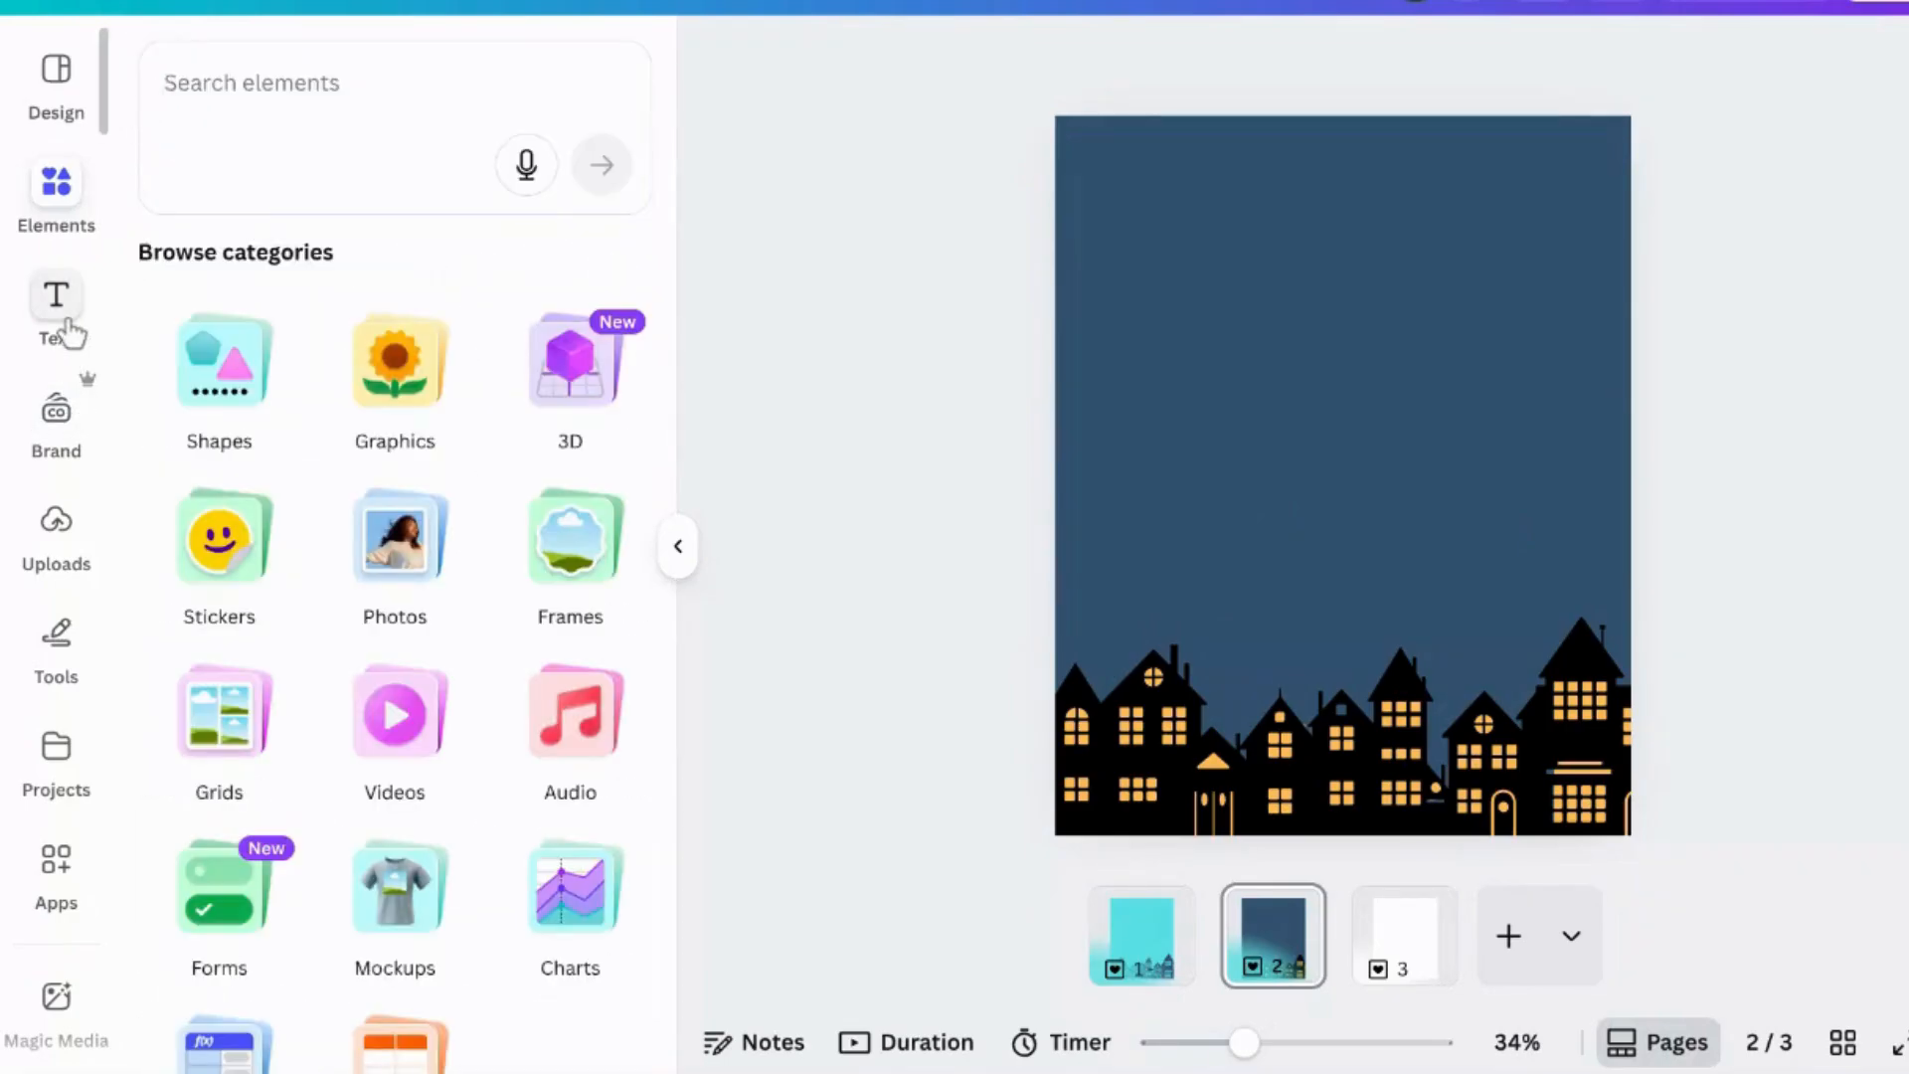
click(62, 320)
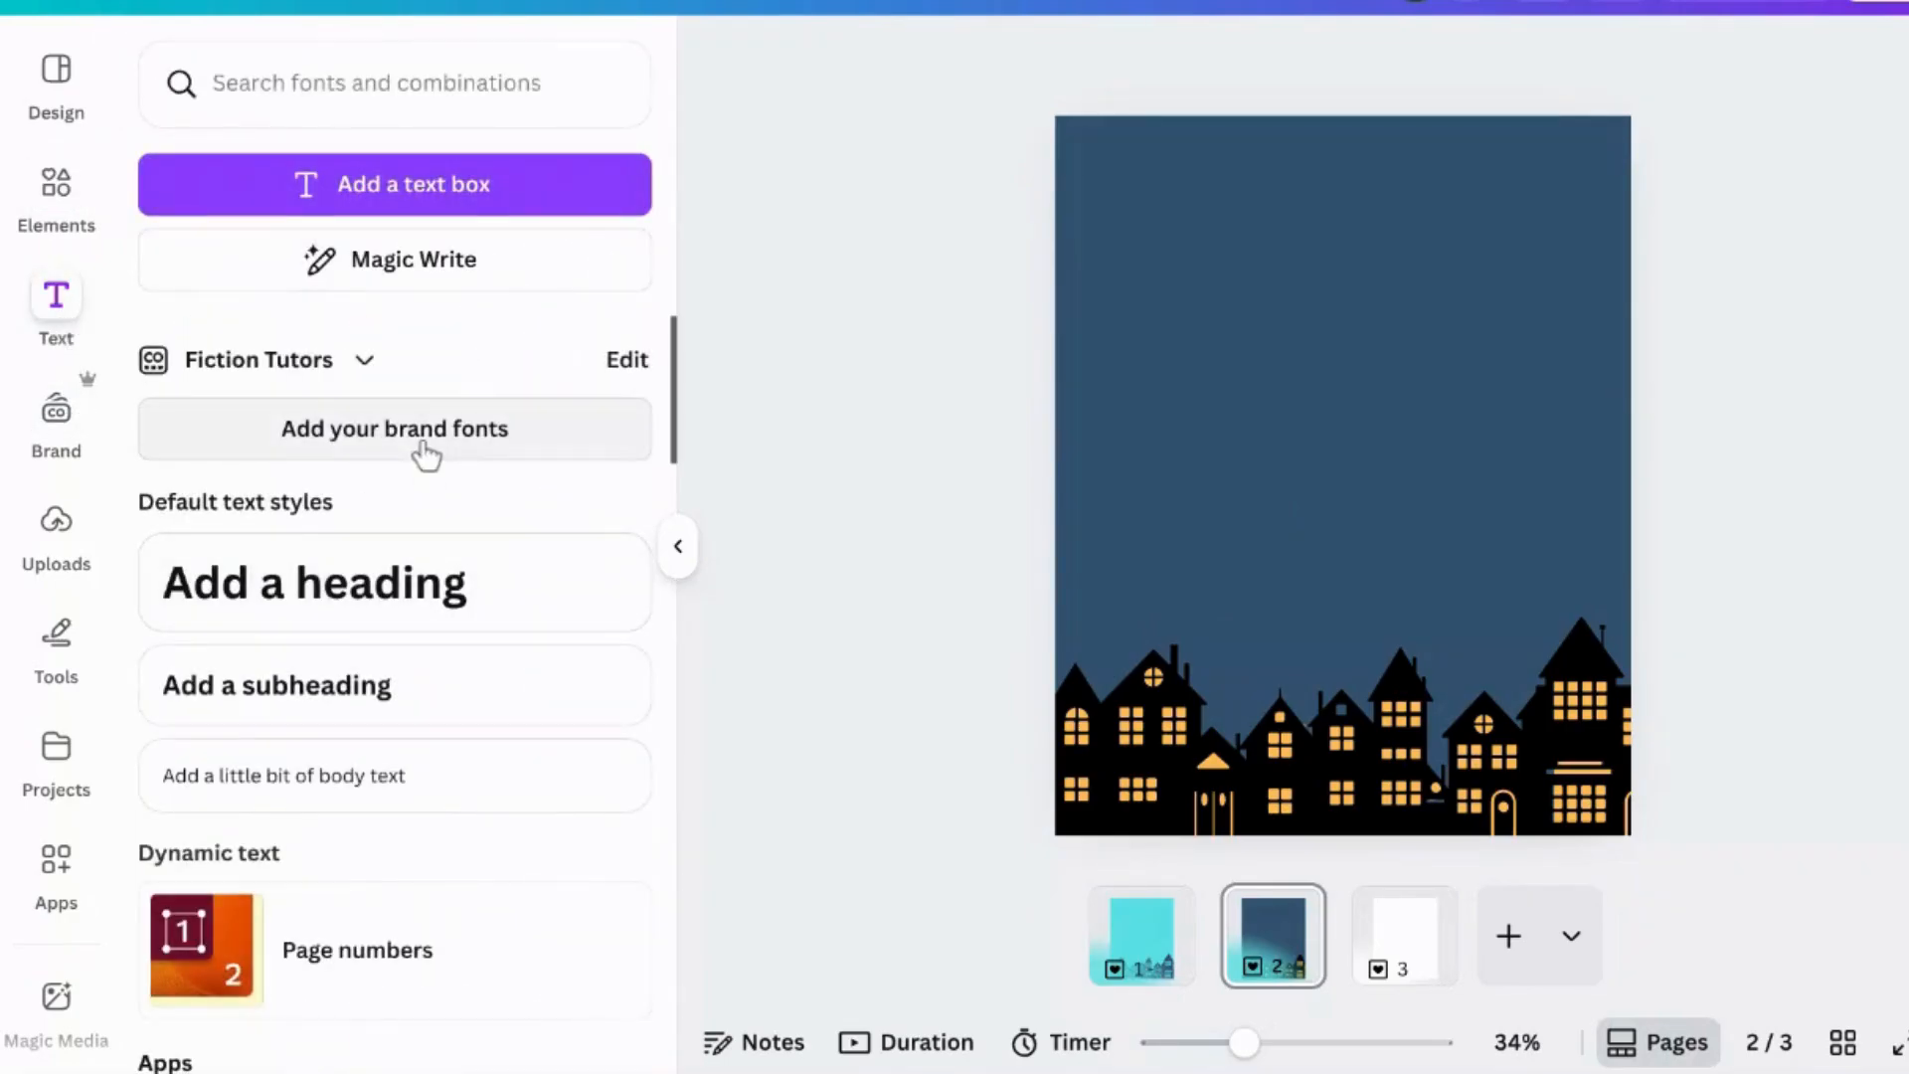
click(469, 210)
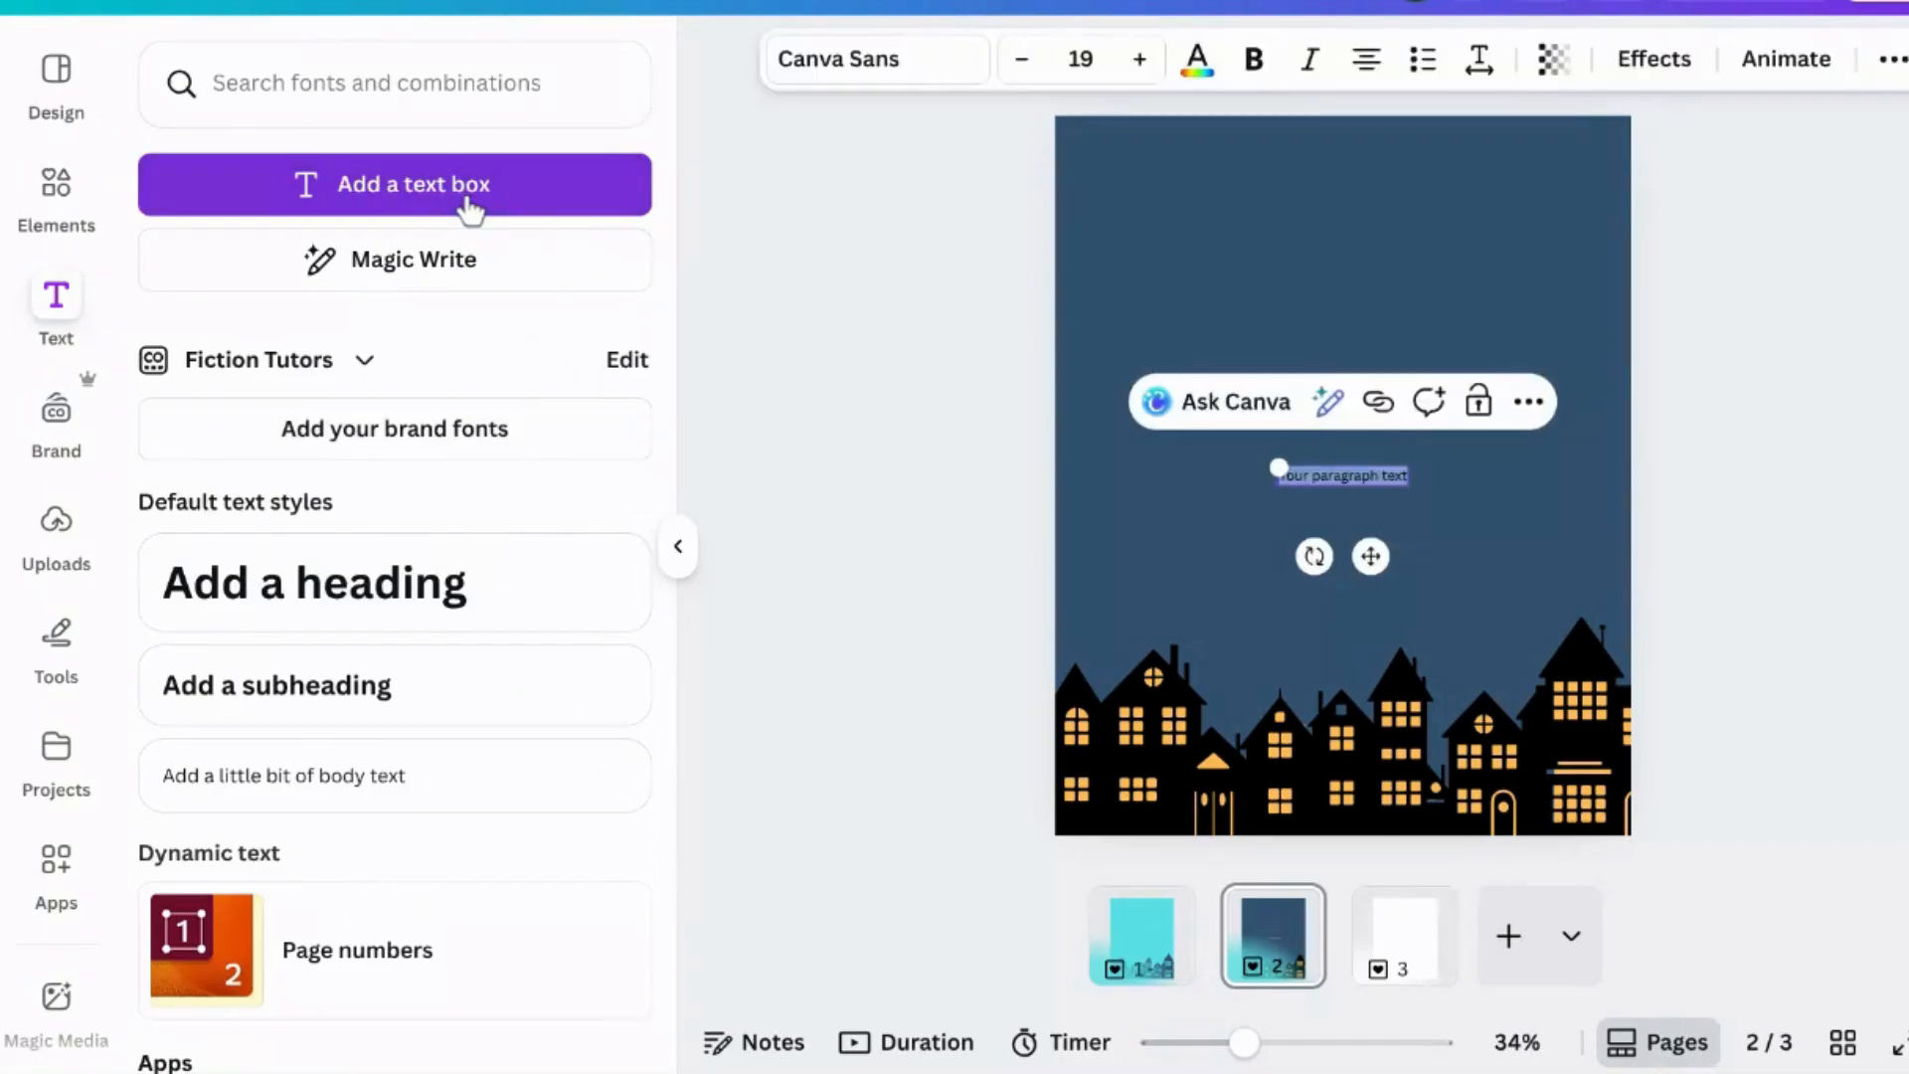
text(Merry Christmas)
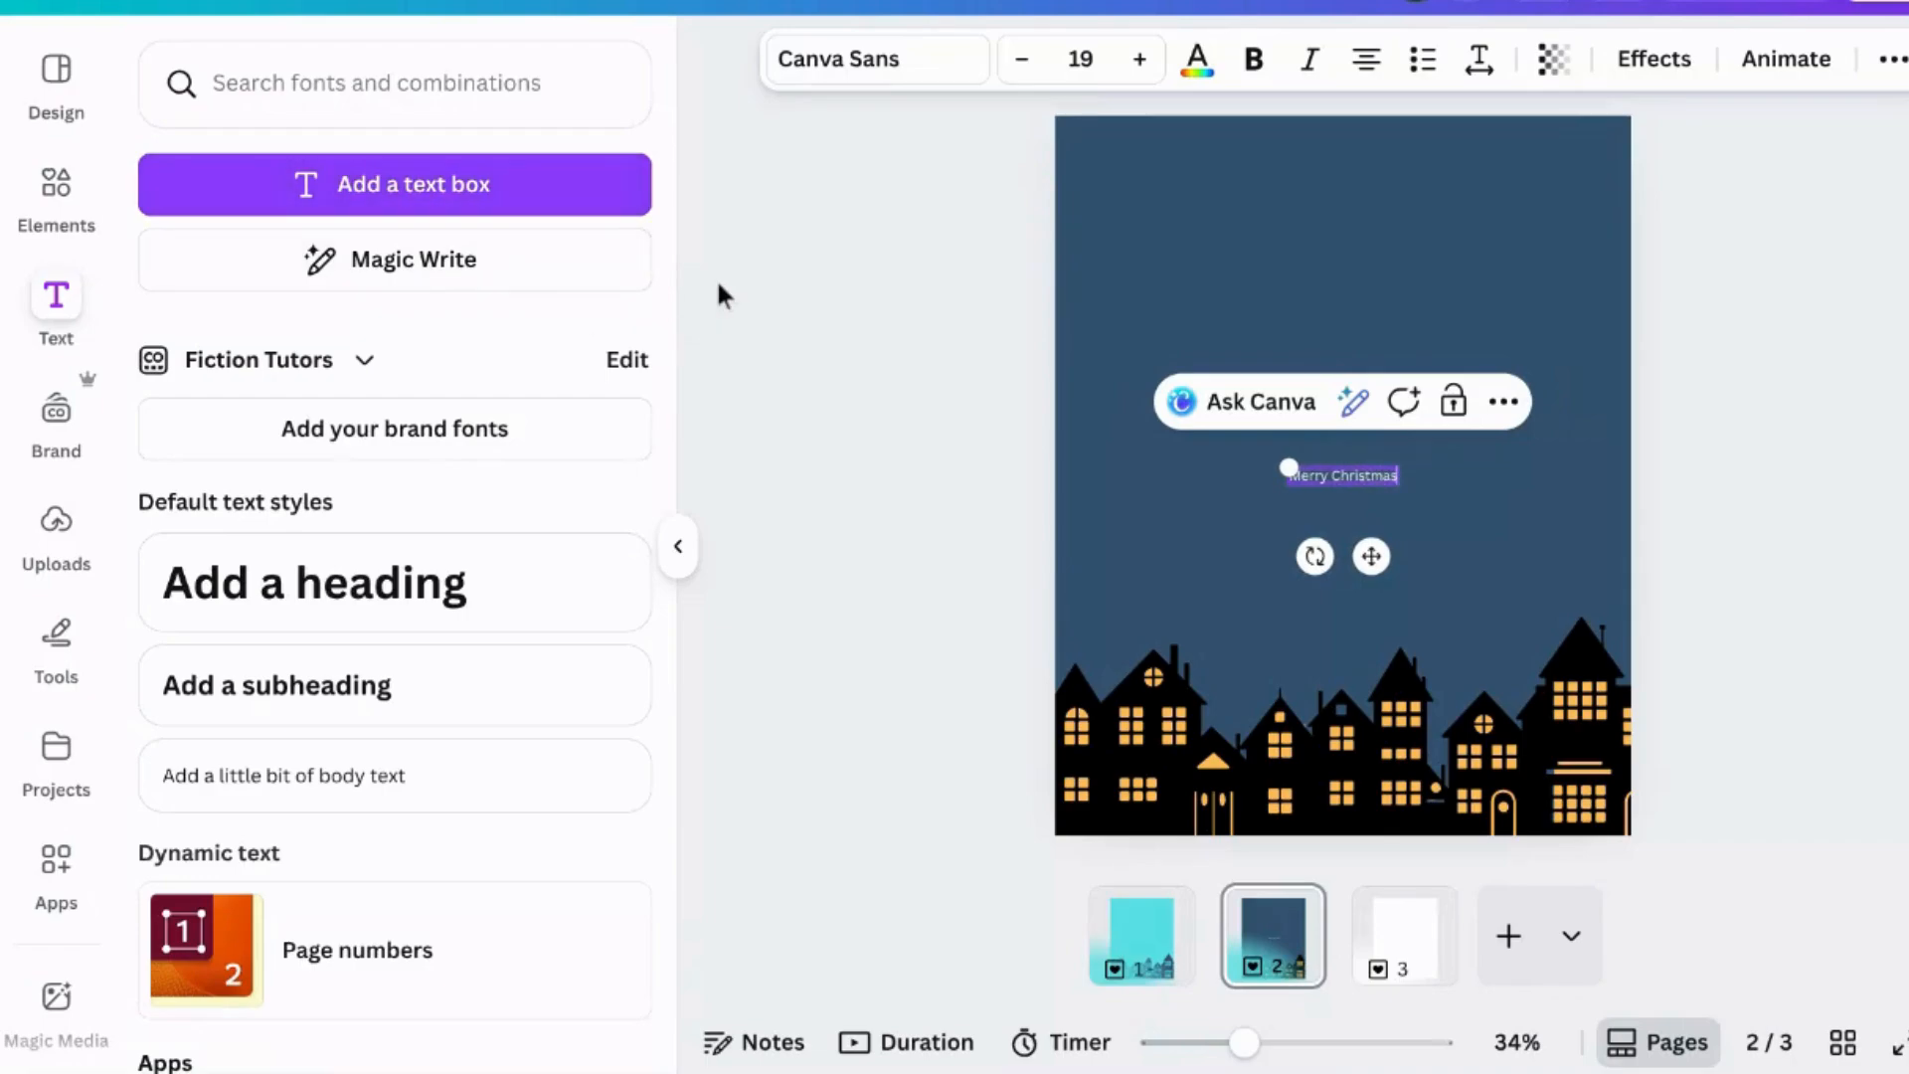
drag(1289, 468, 1054, 328)
drag(1397, 486, 1563, 552)
drag(1307, 492, 1331, 396)
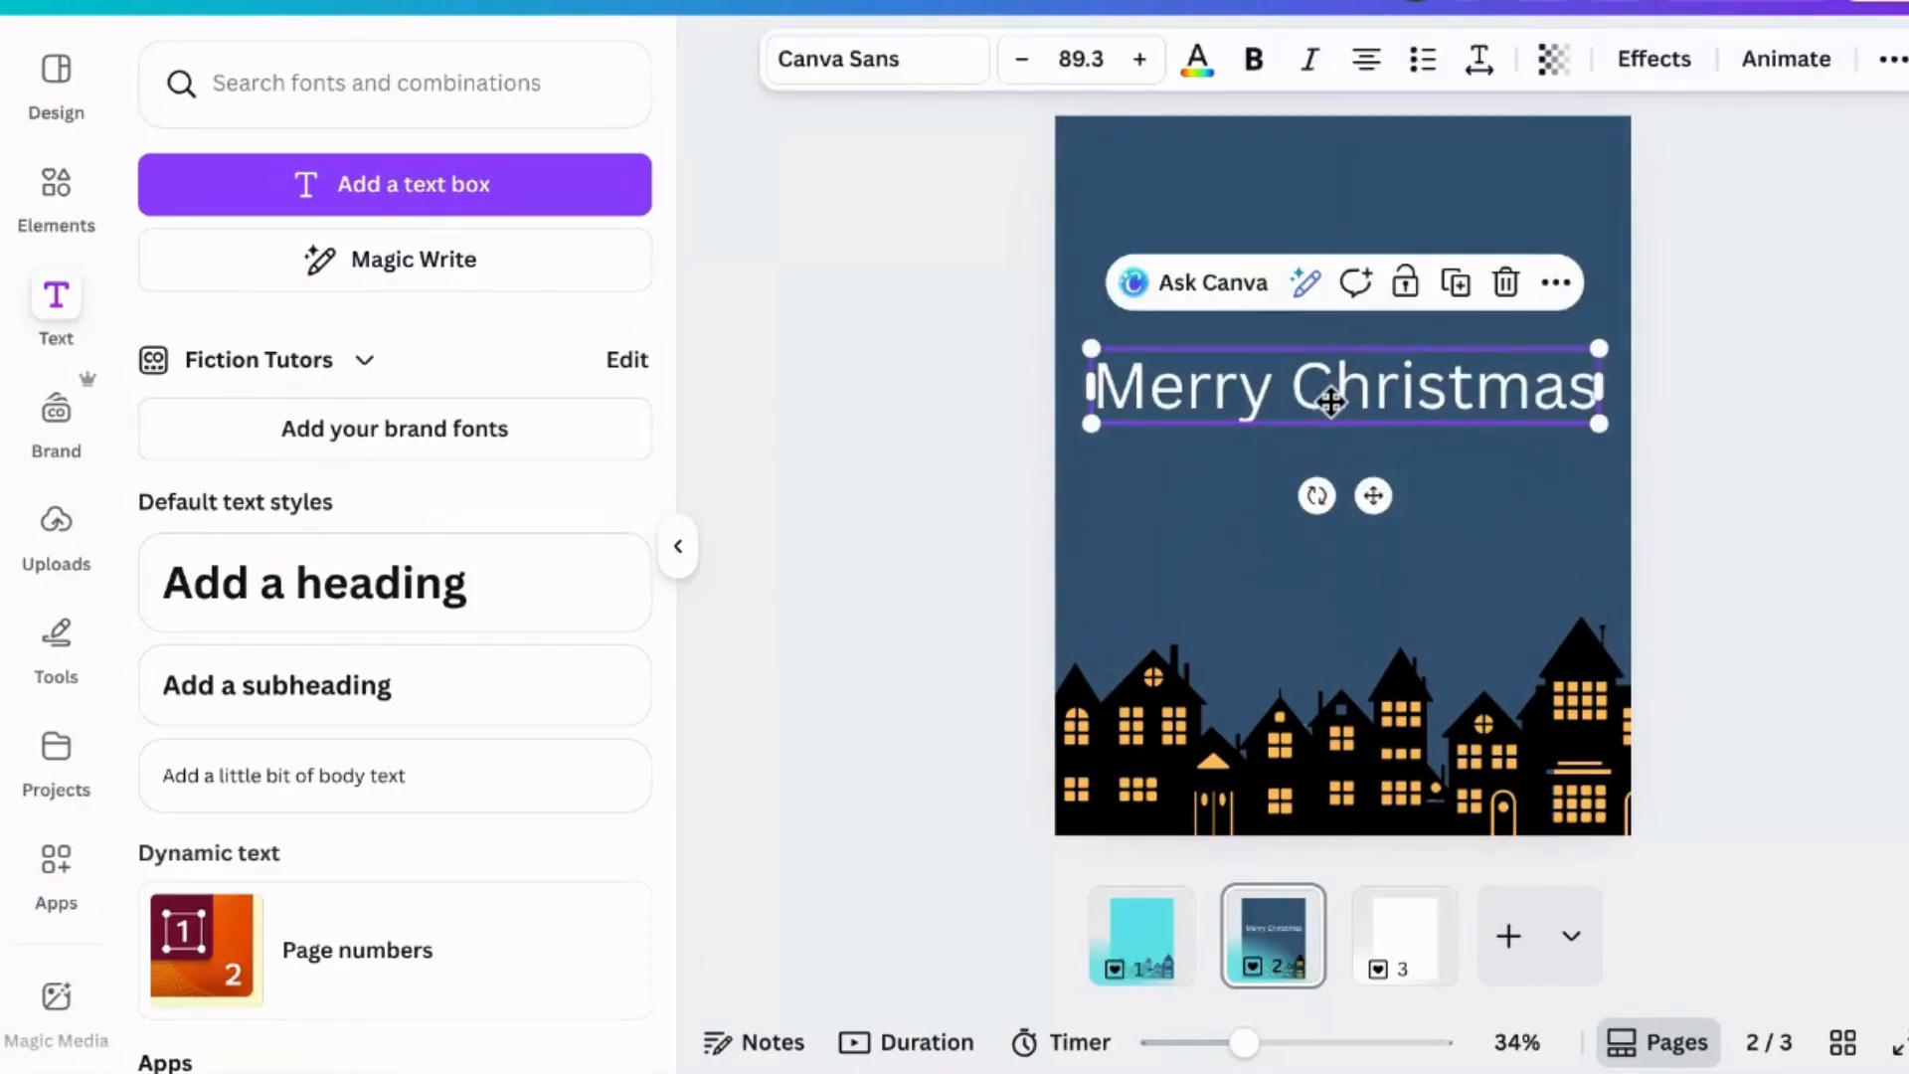
- Change the Merry Christmas text's font to the handwriting font Alex Brush
click(1332, 390)
click(1159, 433)
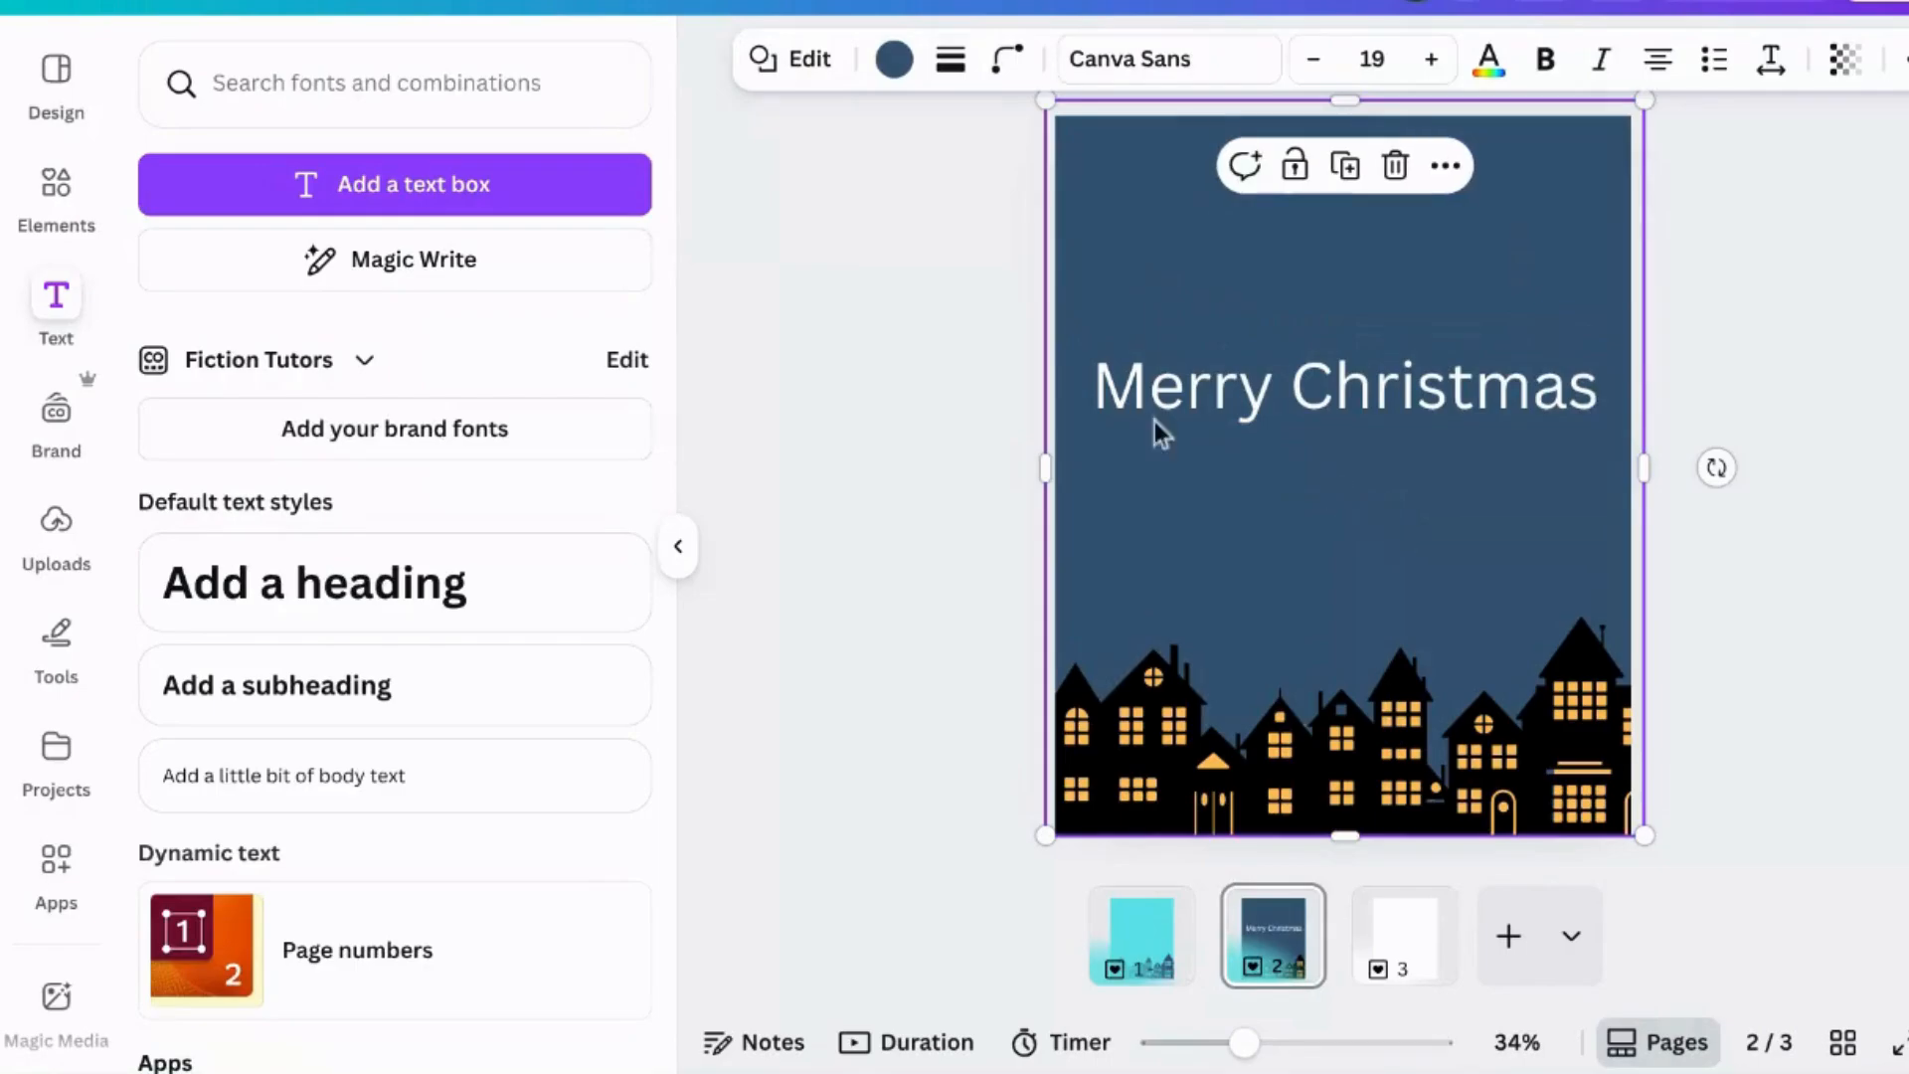
click(1105, 391)
click(916, 70)
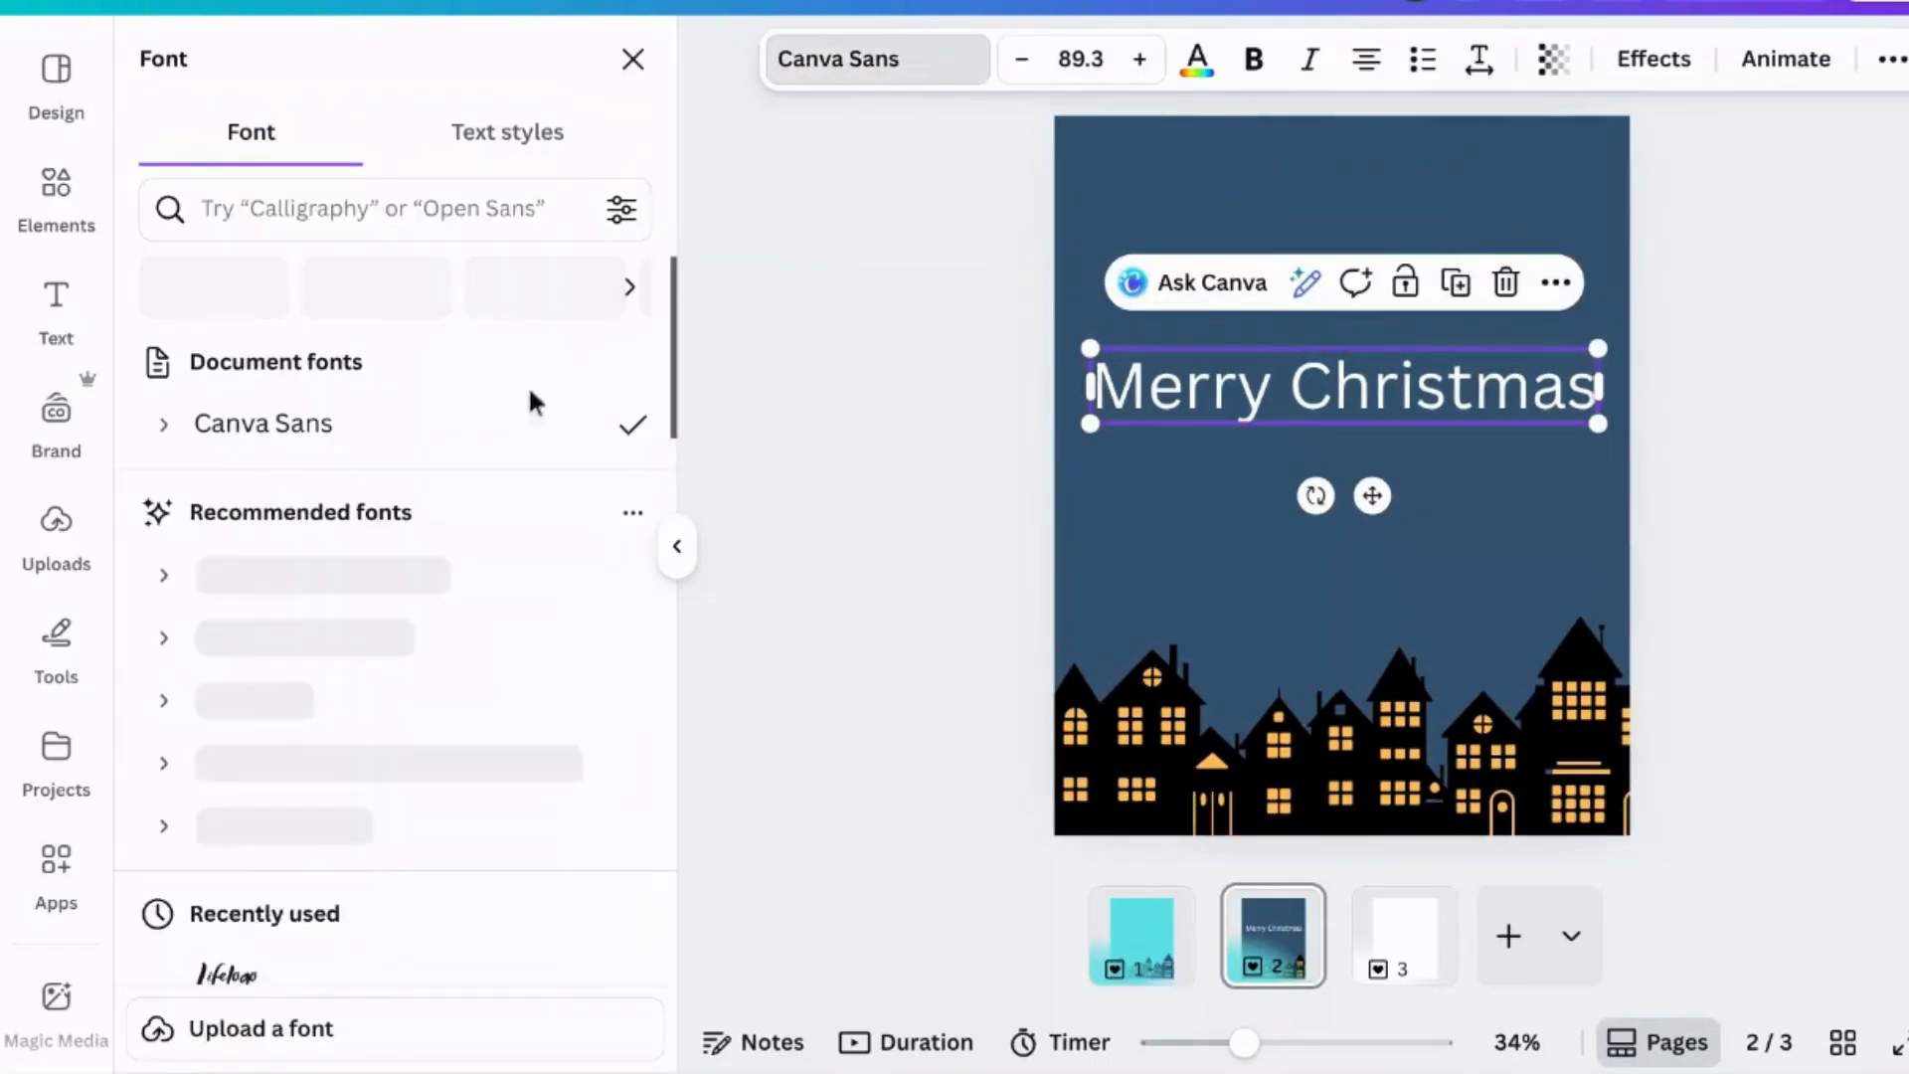
click(219, 290)
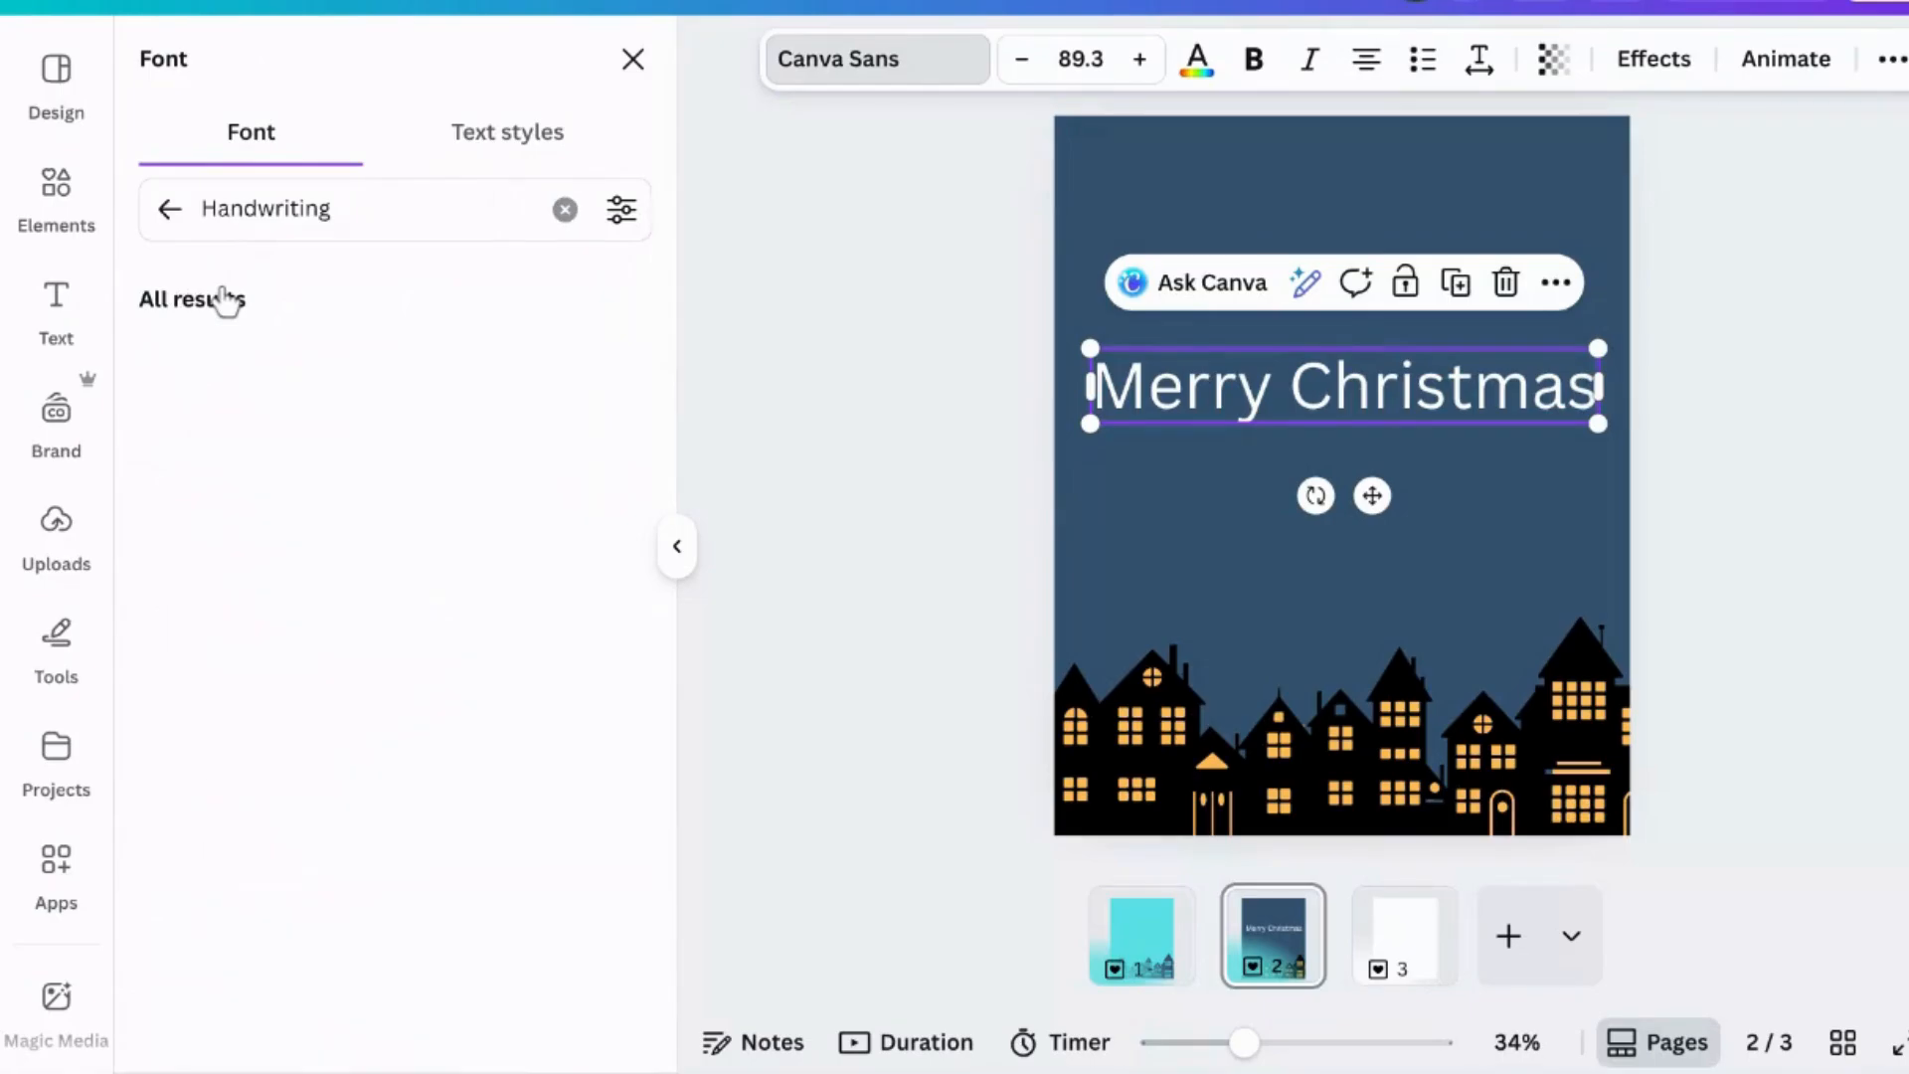
scroll(226, 298, down, 5)
click(254, 429)
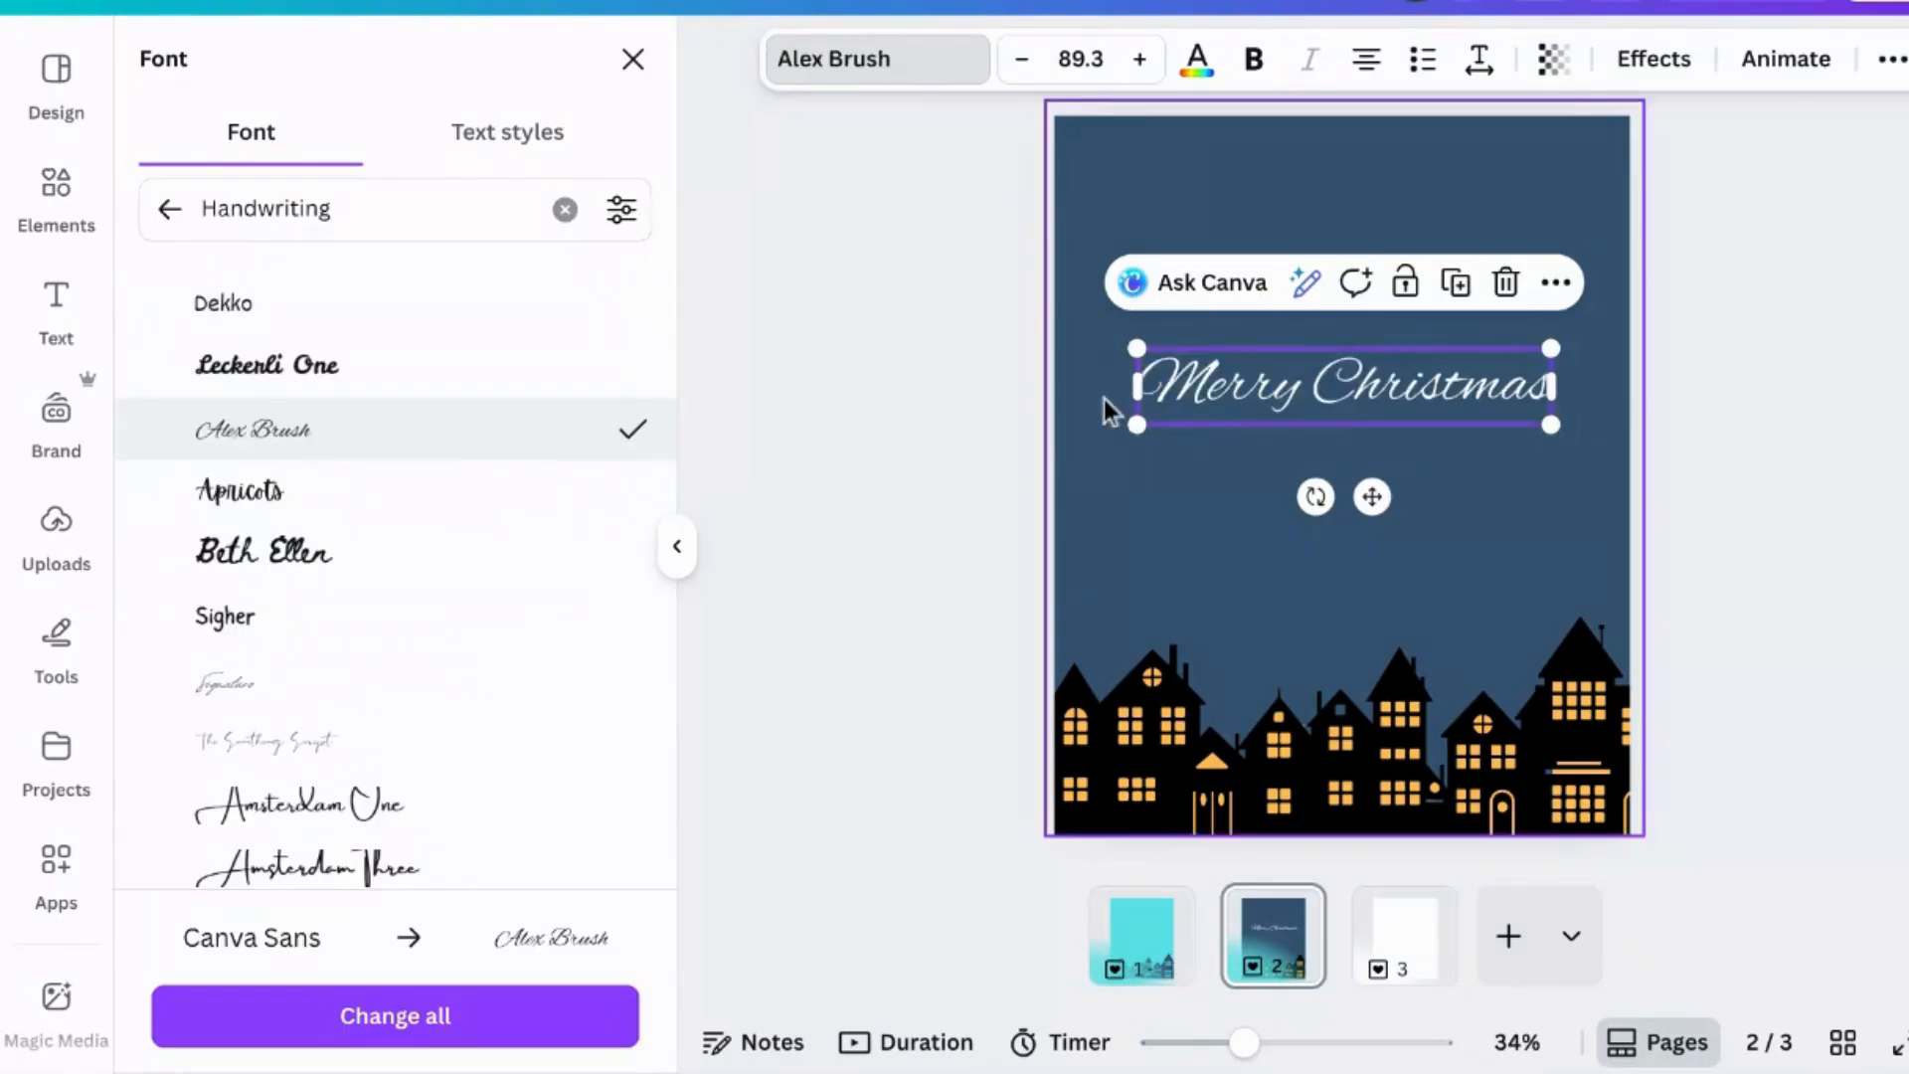
- Enlarge the Merry Christmas text to about 108
drag(1135, 434, 1136, 498)
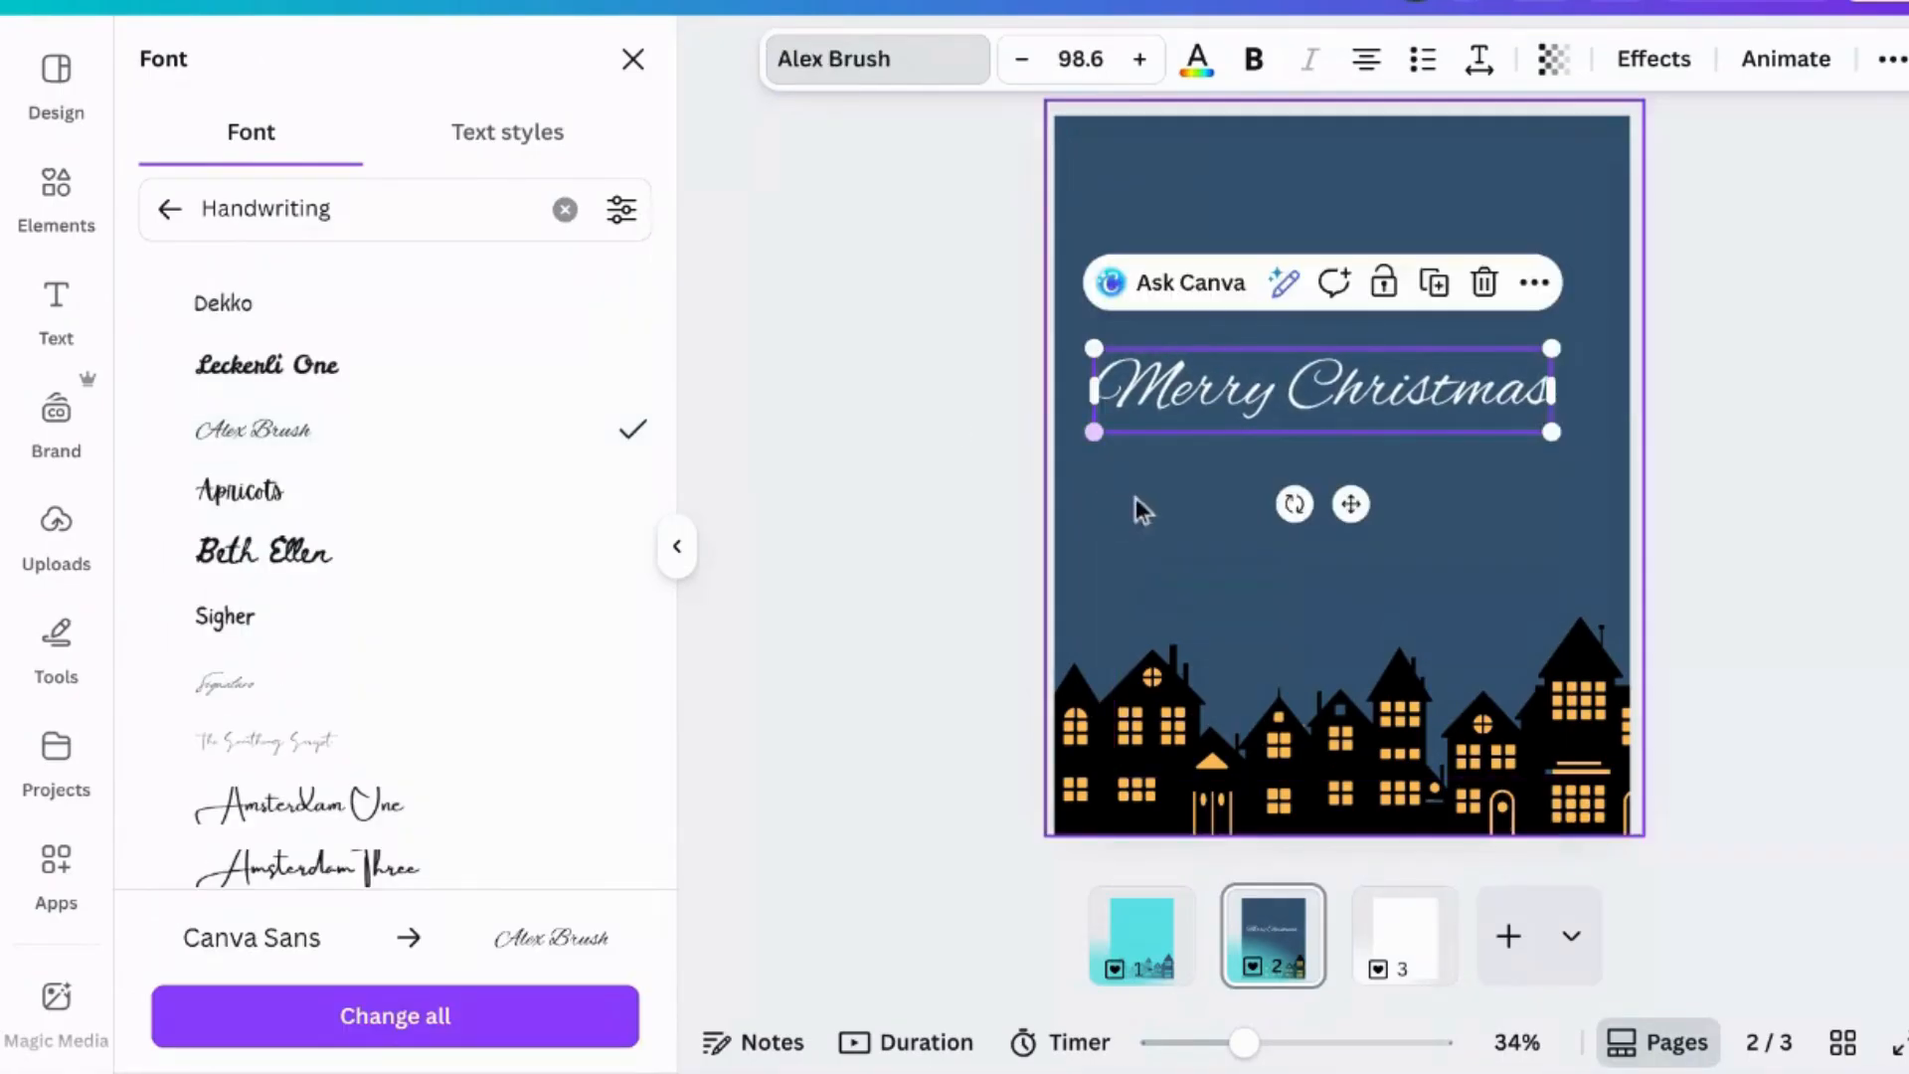
drag(1553, 349, 1588, 299)
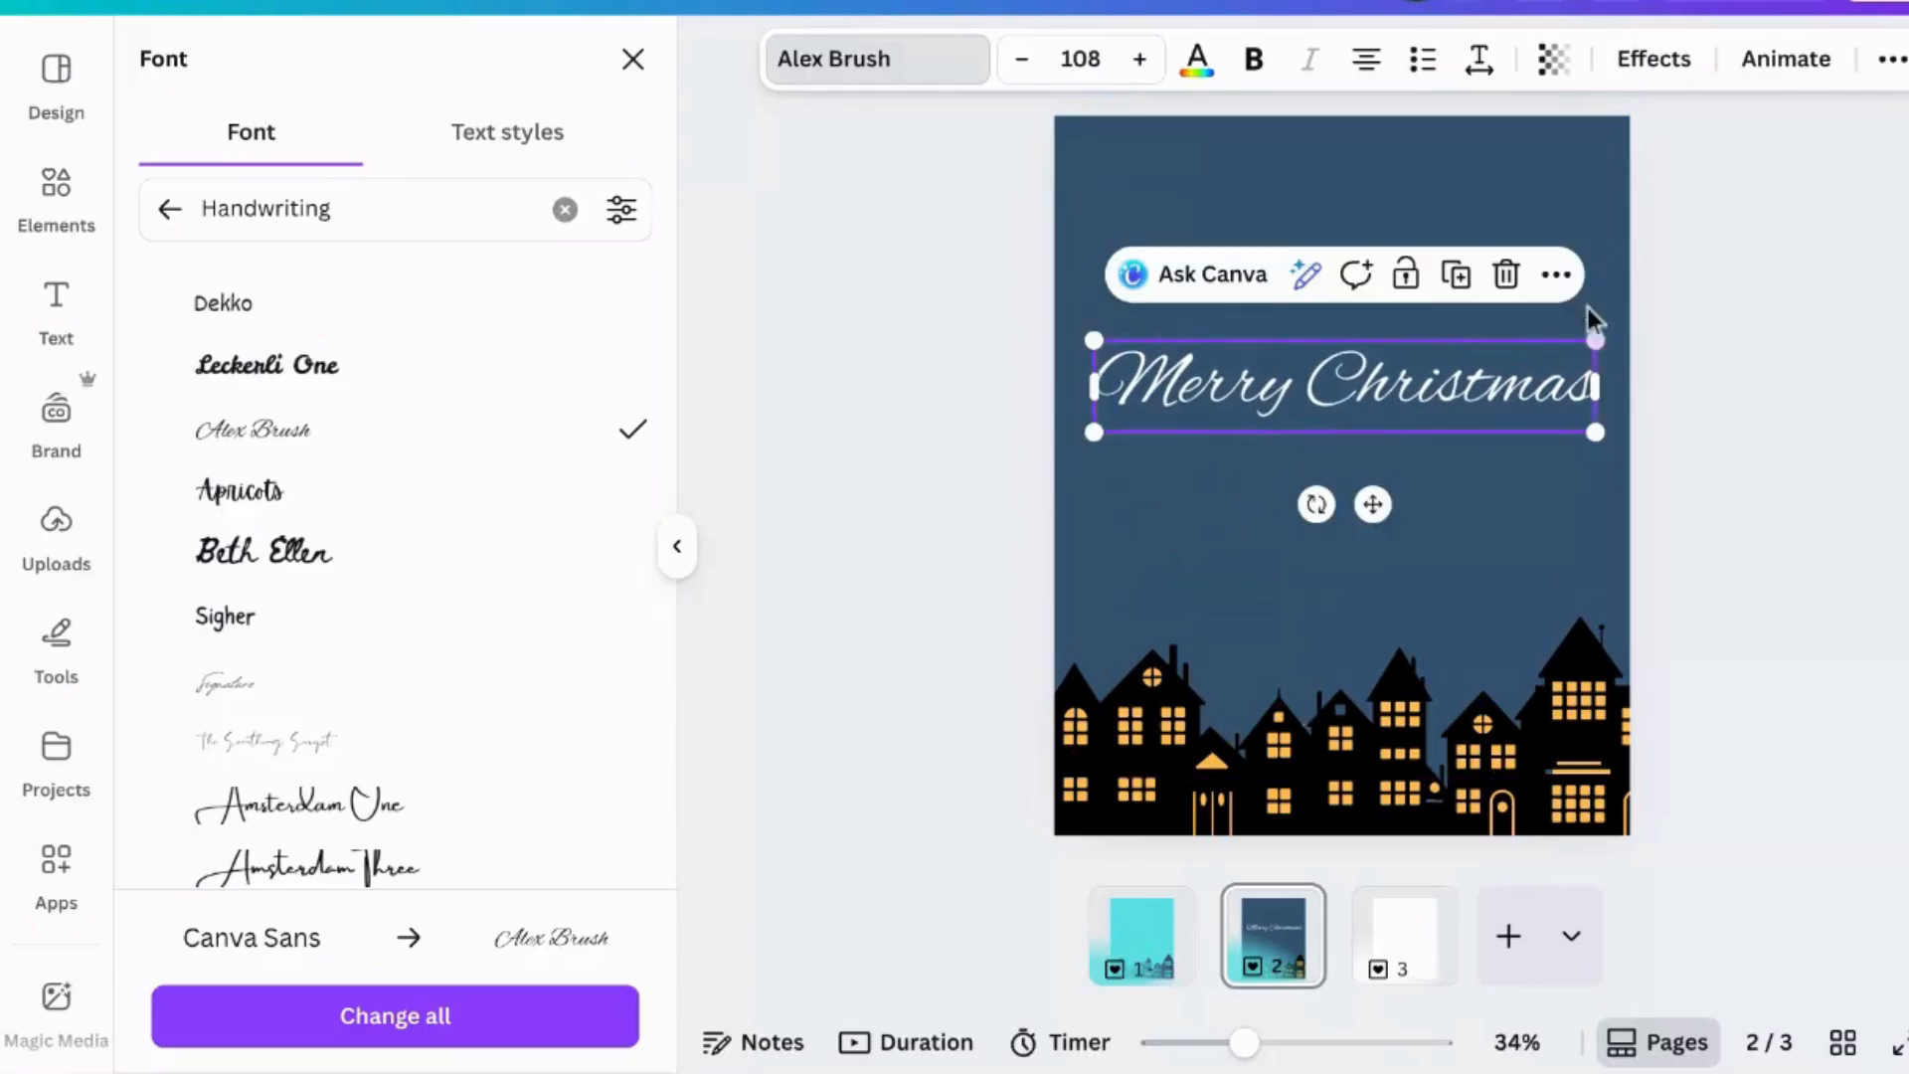
click(1827, 409)
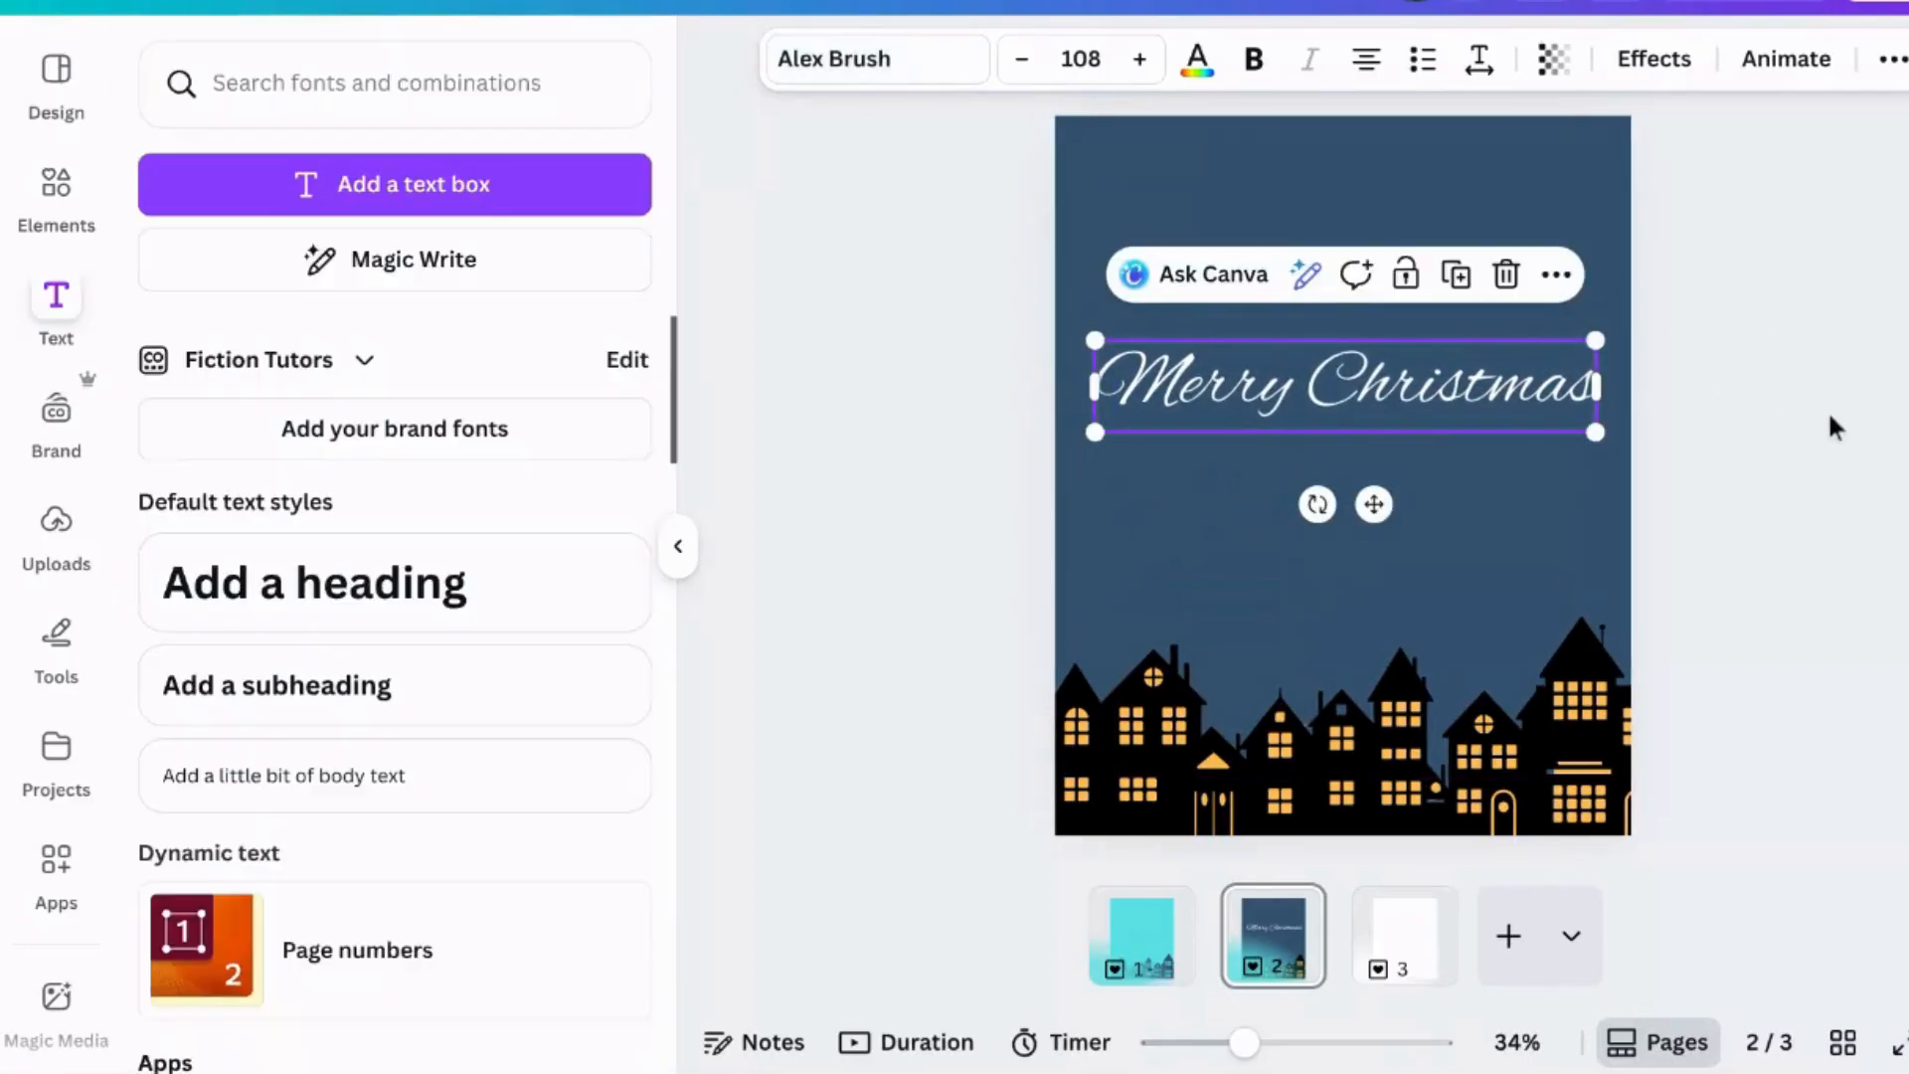
- Color the Merry Christmas text Peach (#ffbd59)
click(1197, 58)
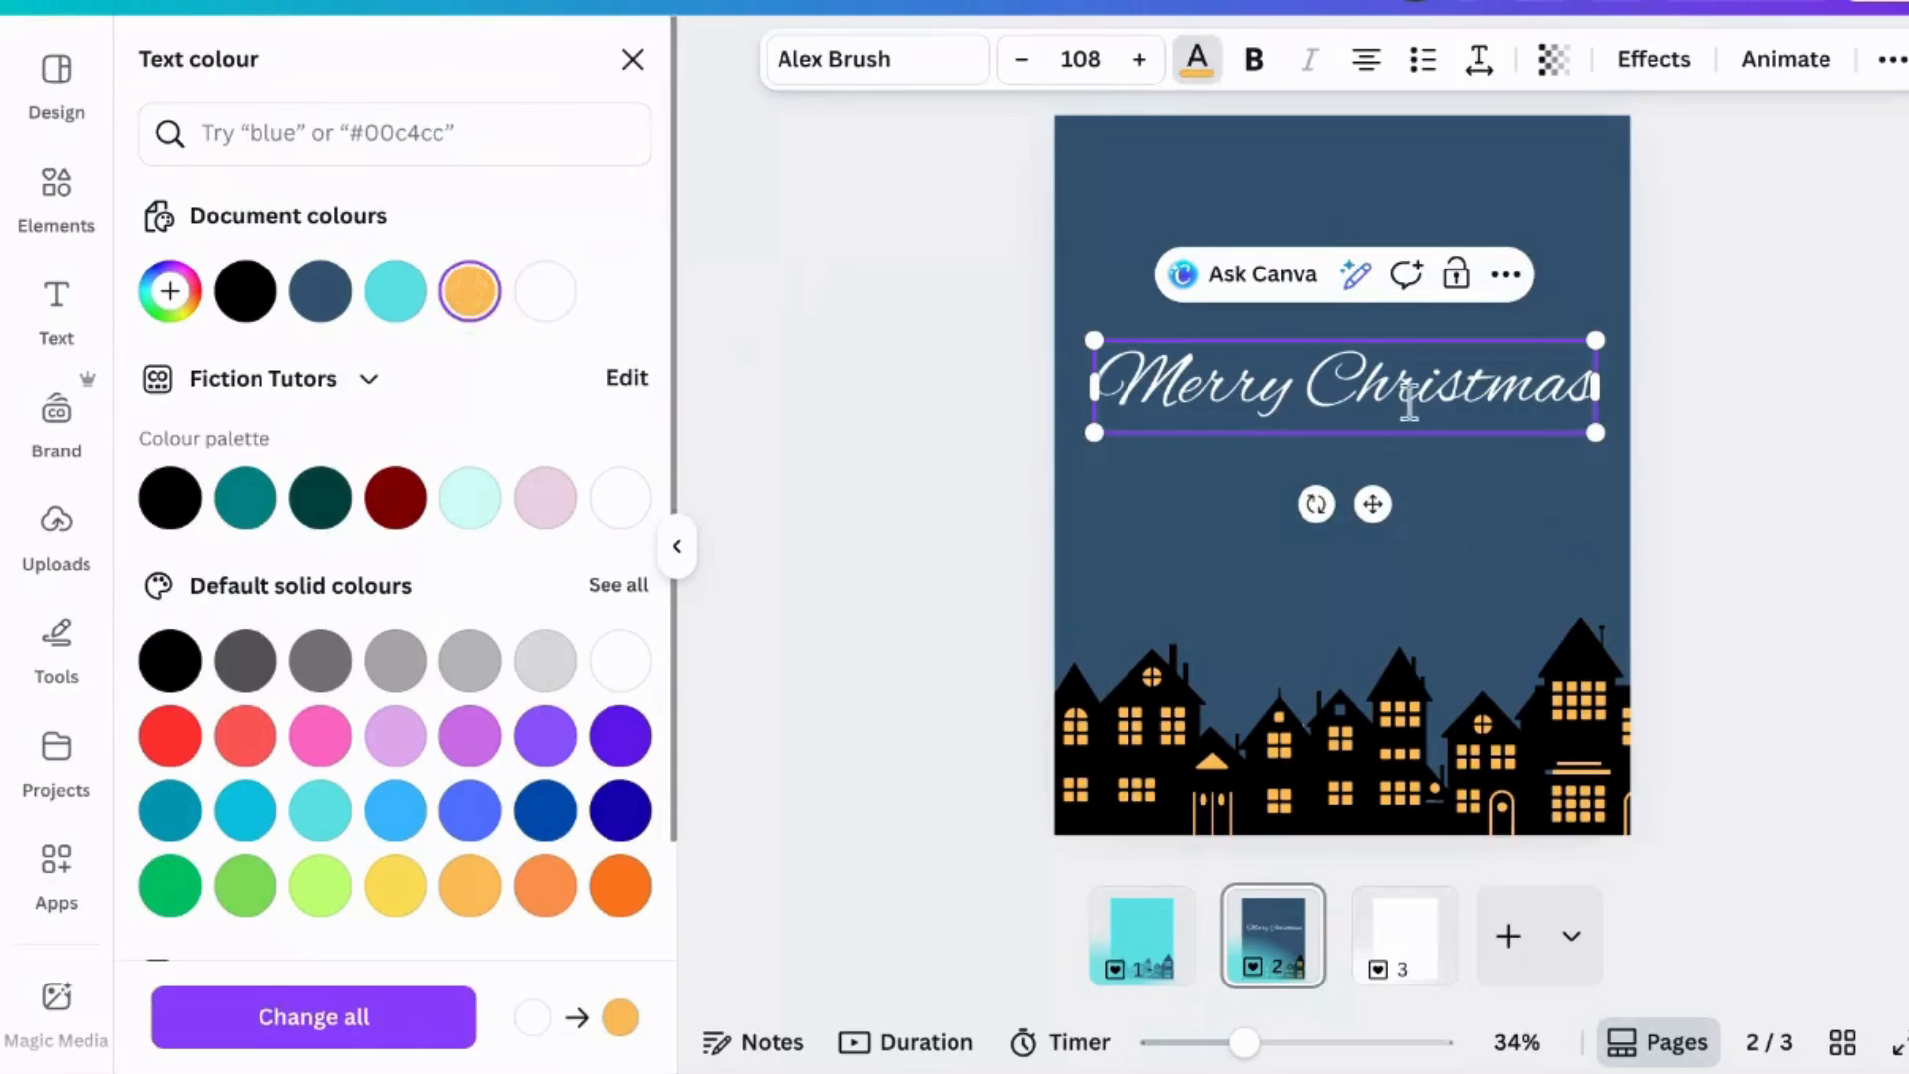
drag(1105, 373, 1594, 382)
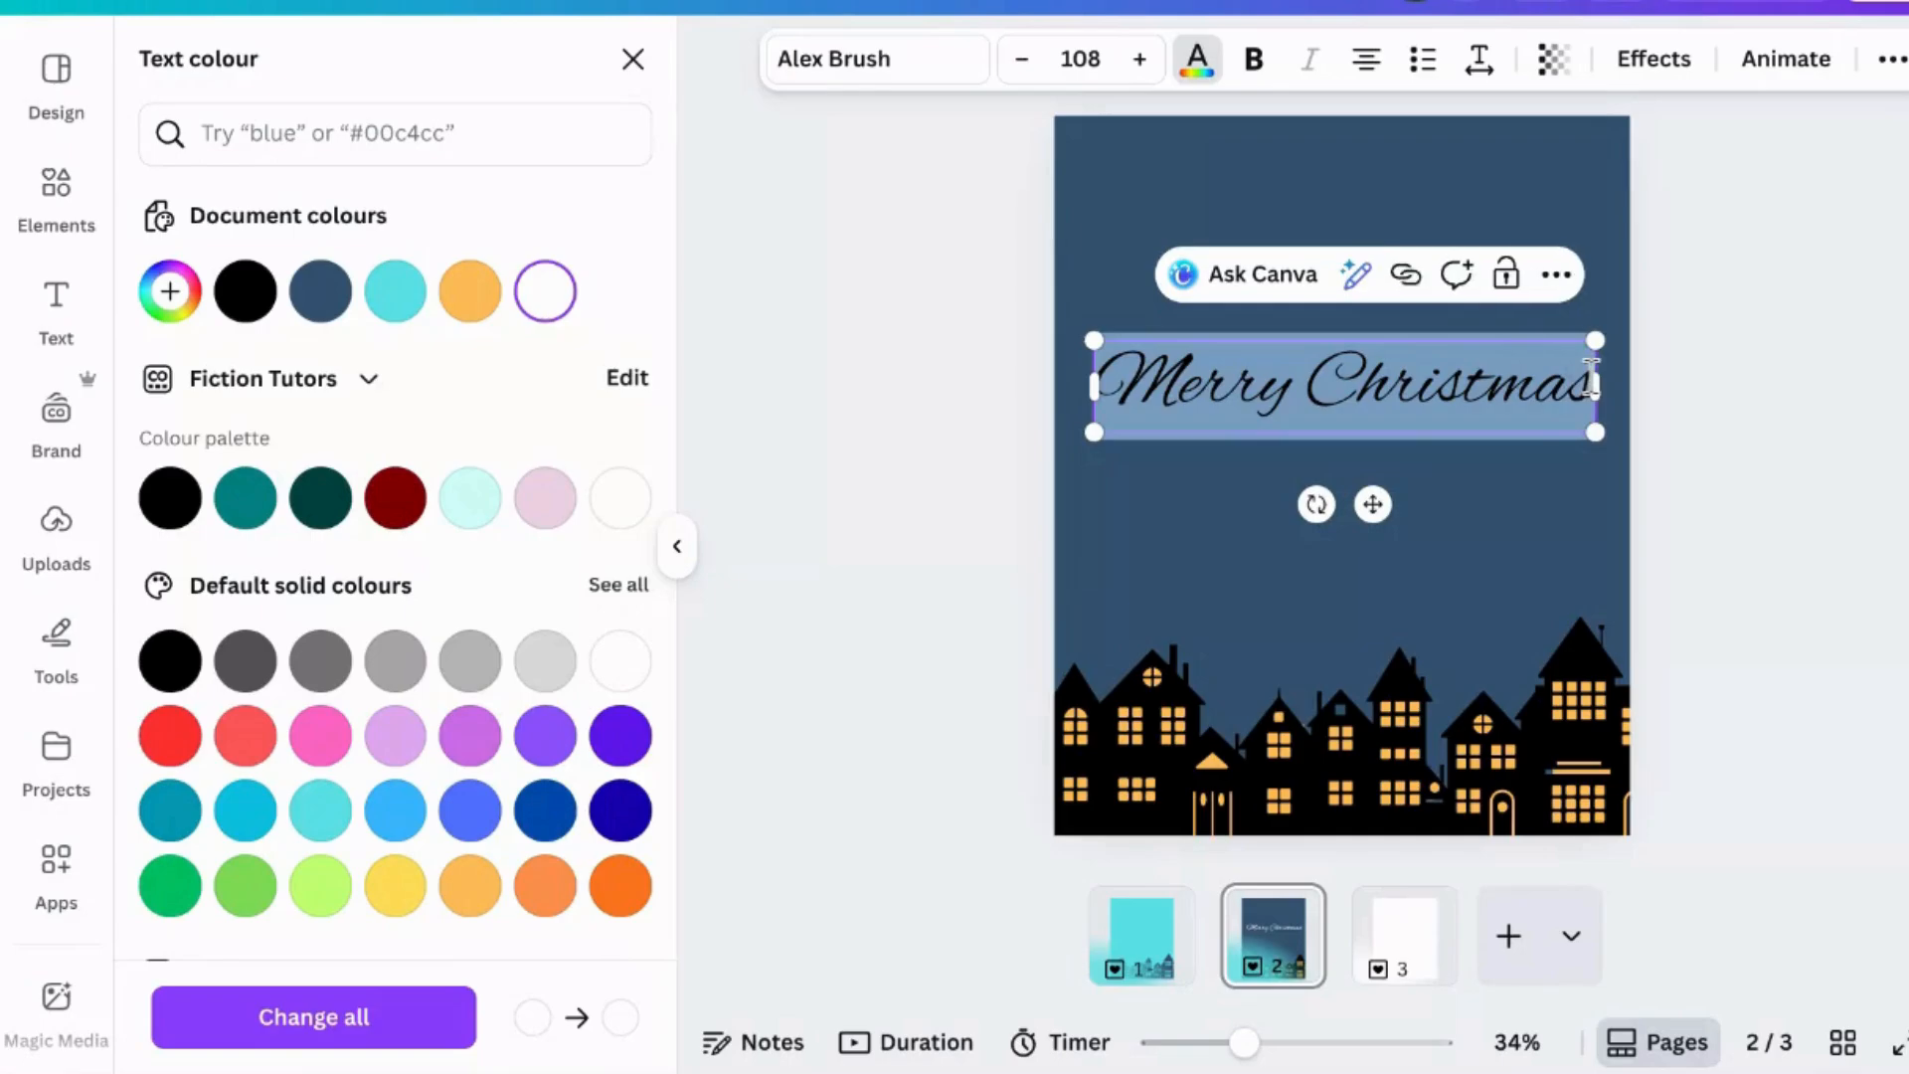
click(471, 291)
click(1877, 478)
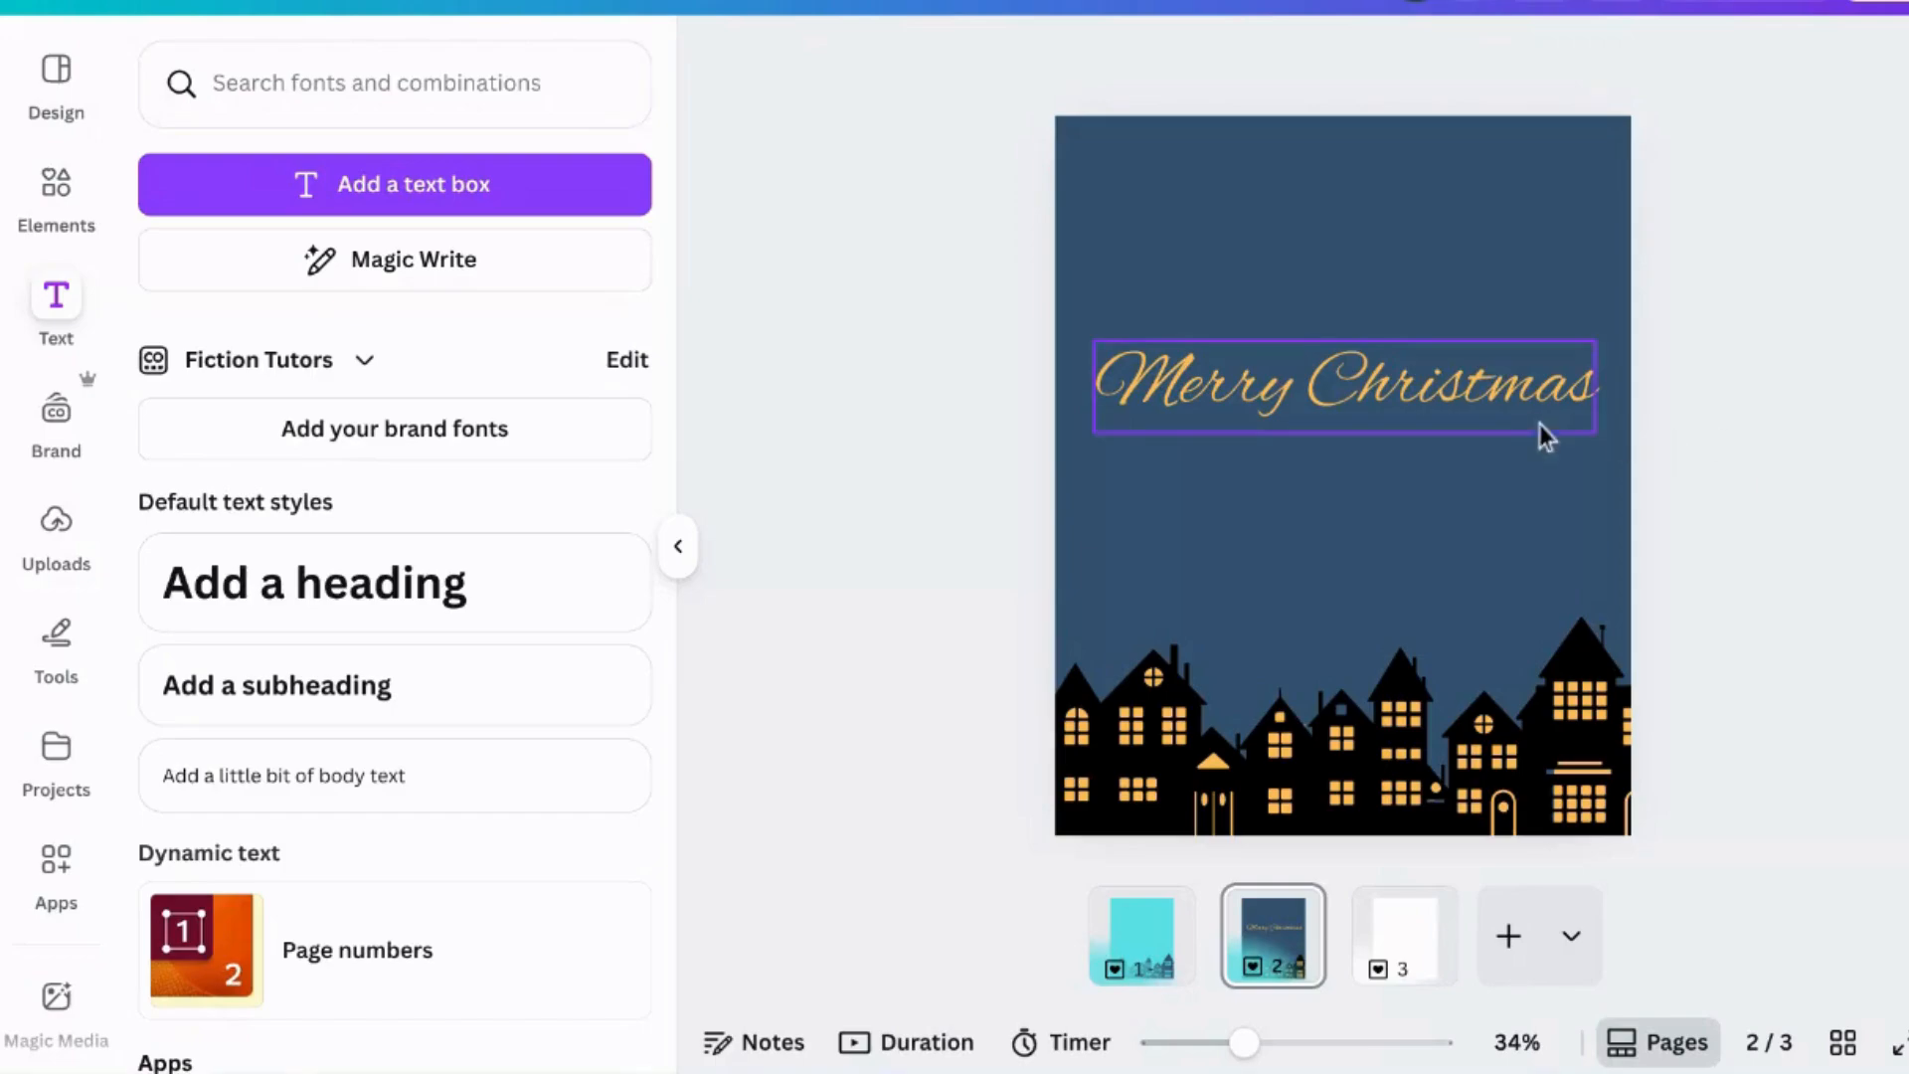
- Move the Merry Christmas heading slightly higher on the page
click(1516, 412)
drag(1517, 412, 1514, 343)
click(1681, 431)
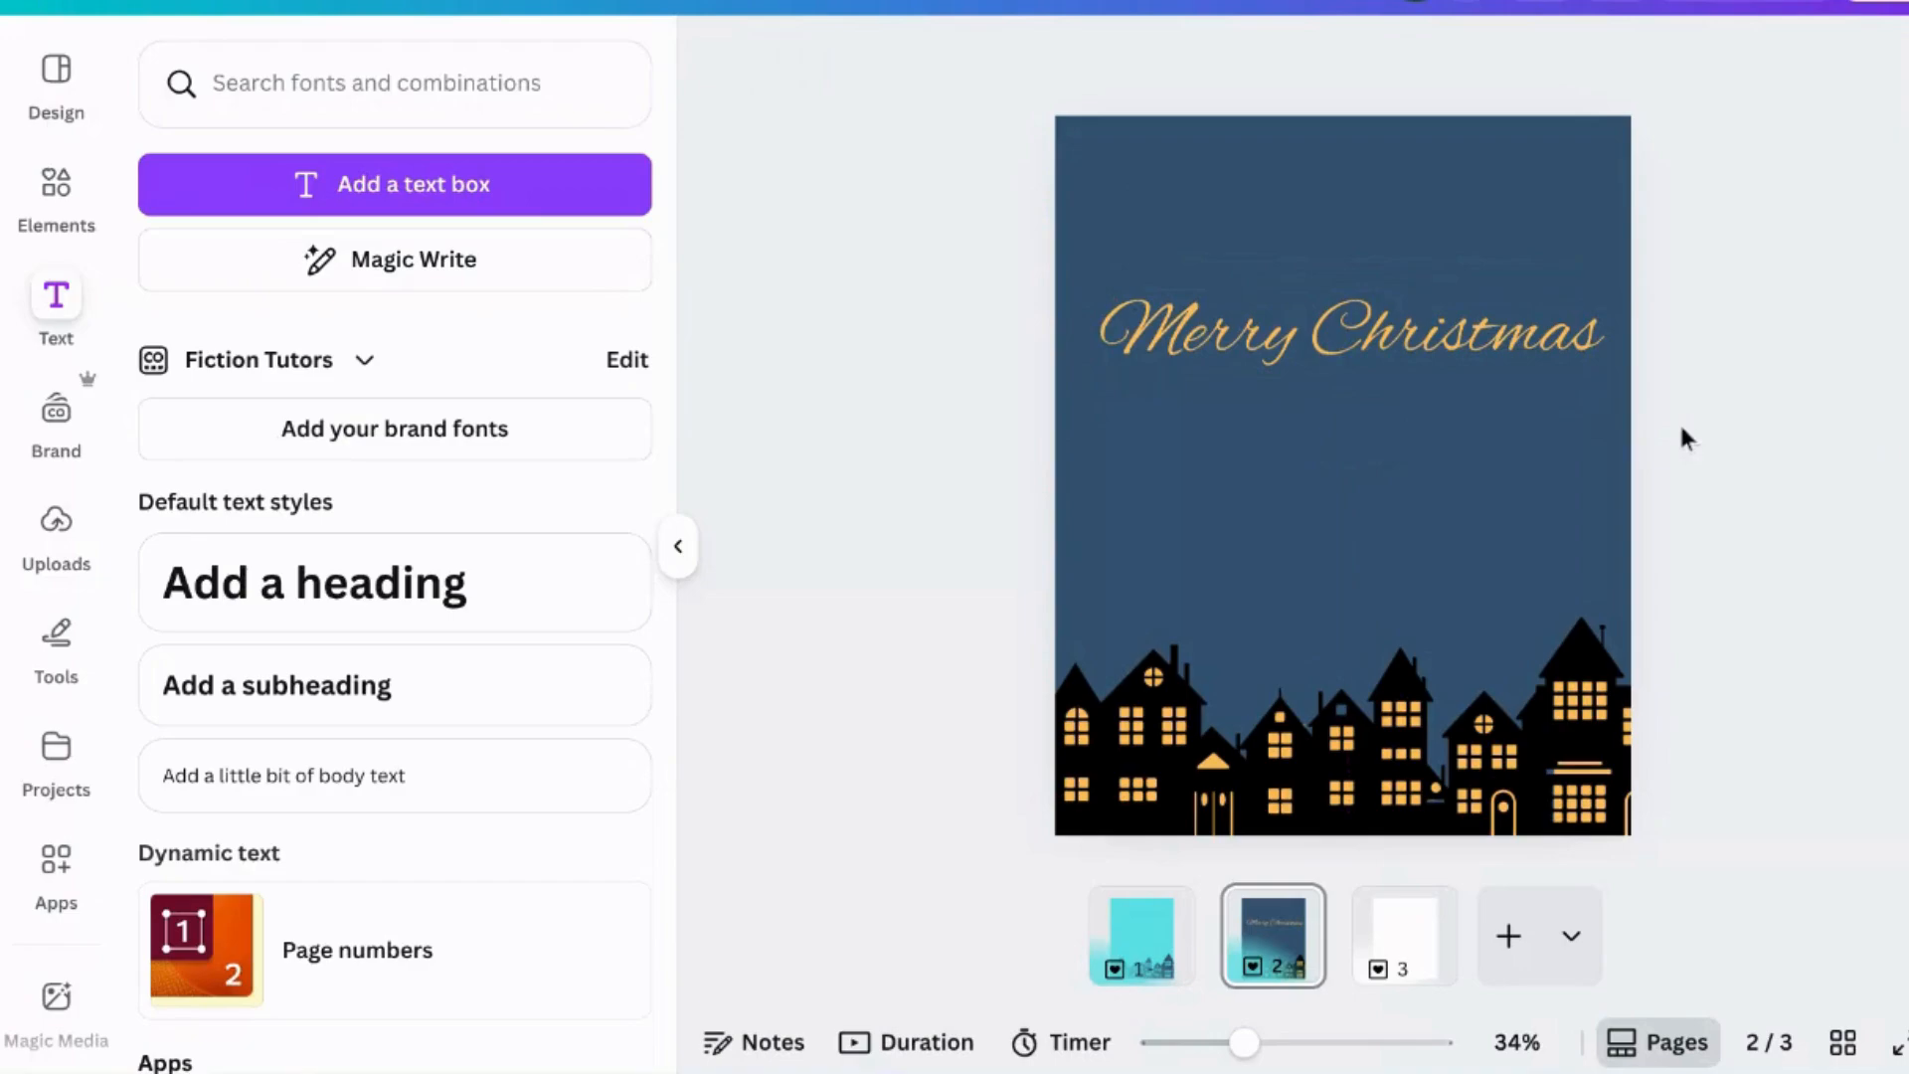
- Duplicate the heading, move the copy beneath it and change its text to "to all my readers"
click(1462, 320)
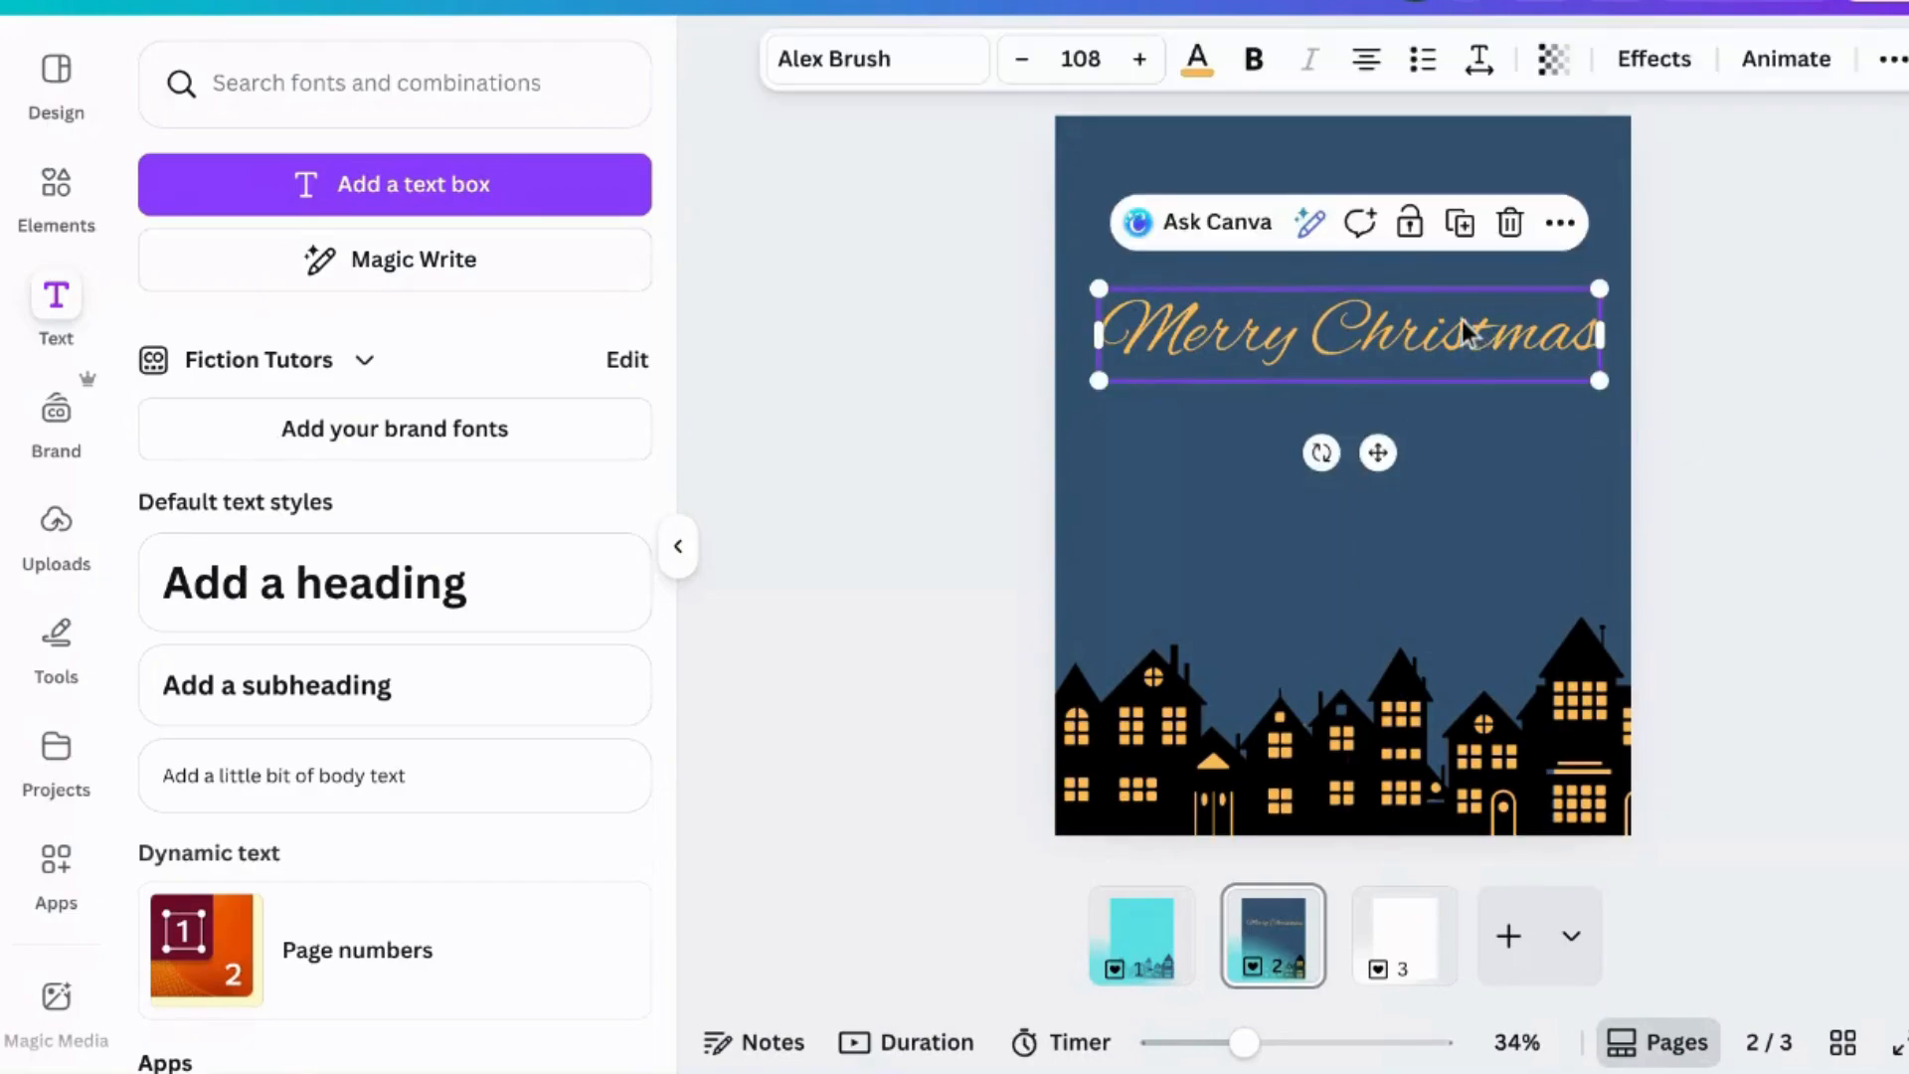
click(1462, 229)
drag(1382, 367, 1356, 440)
double_click(1356, 440)
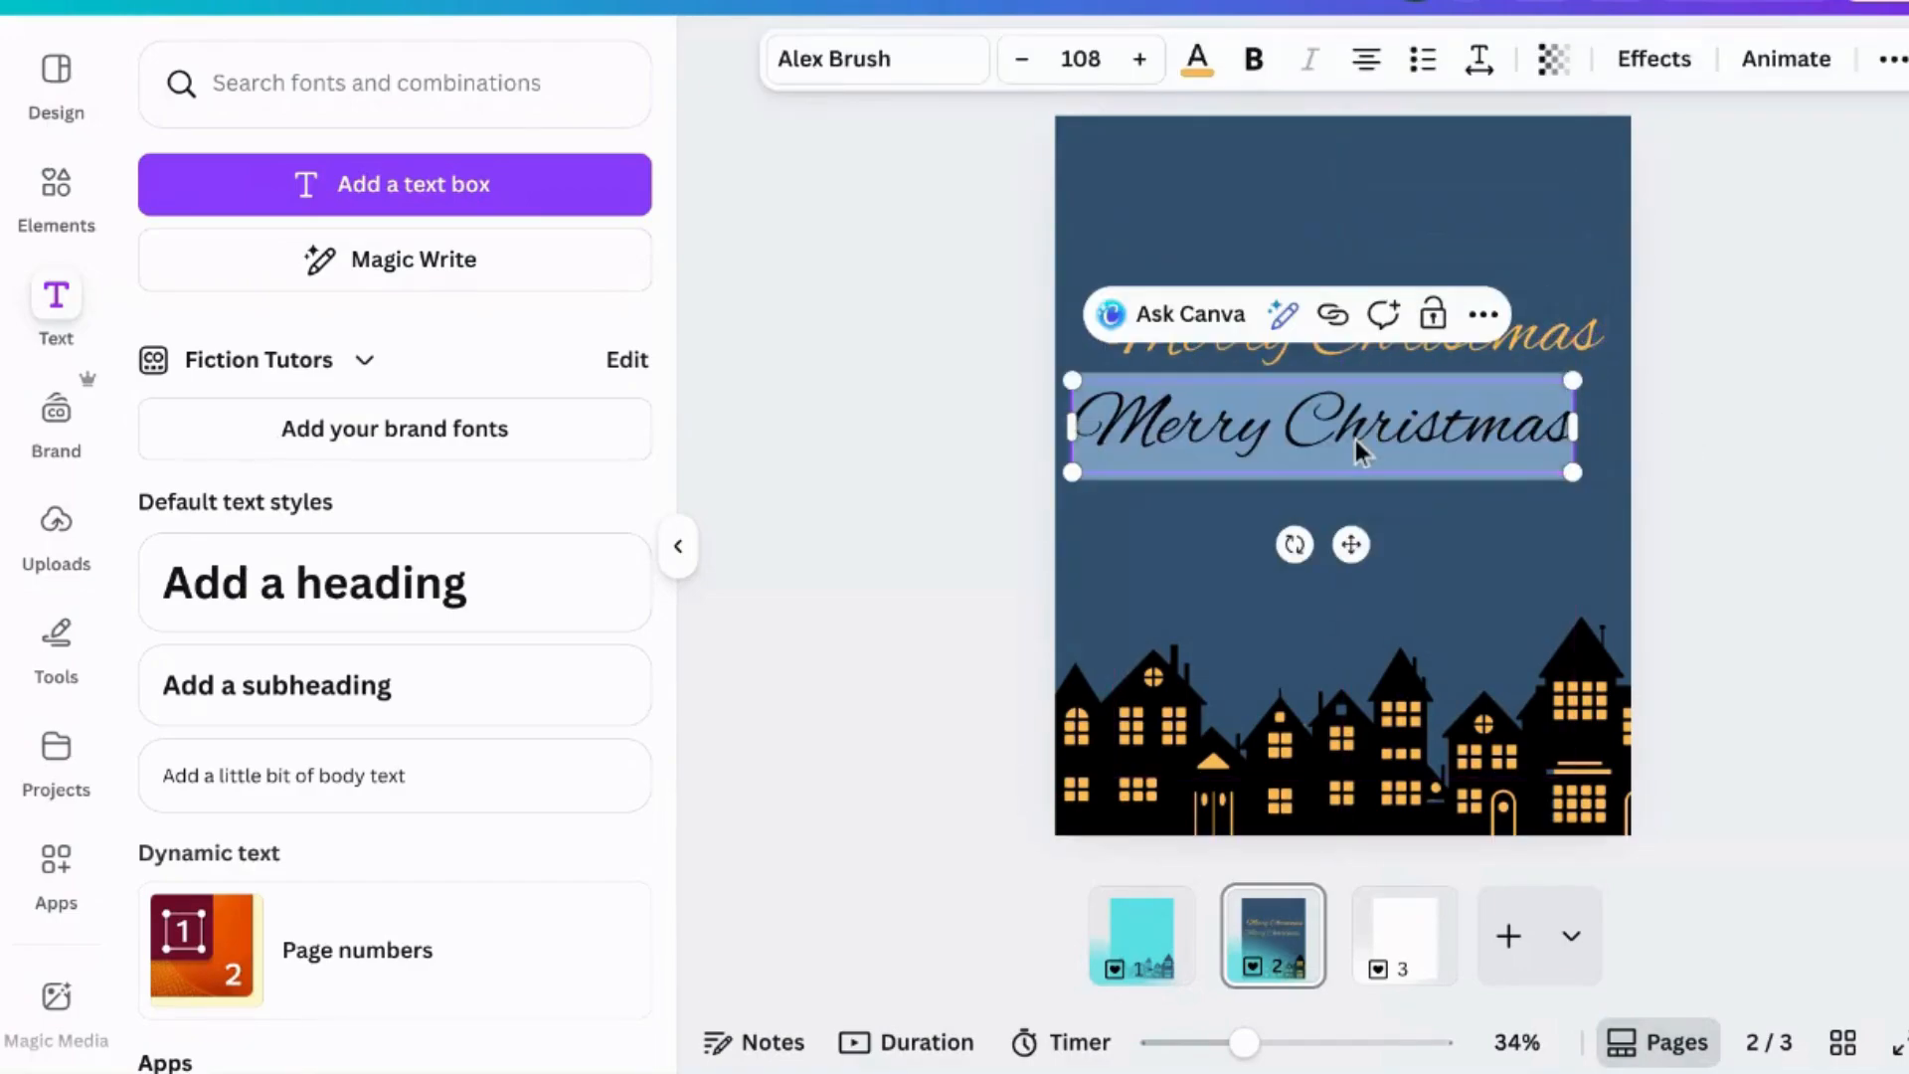
text(to all my)
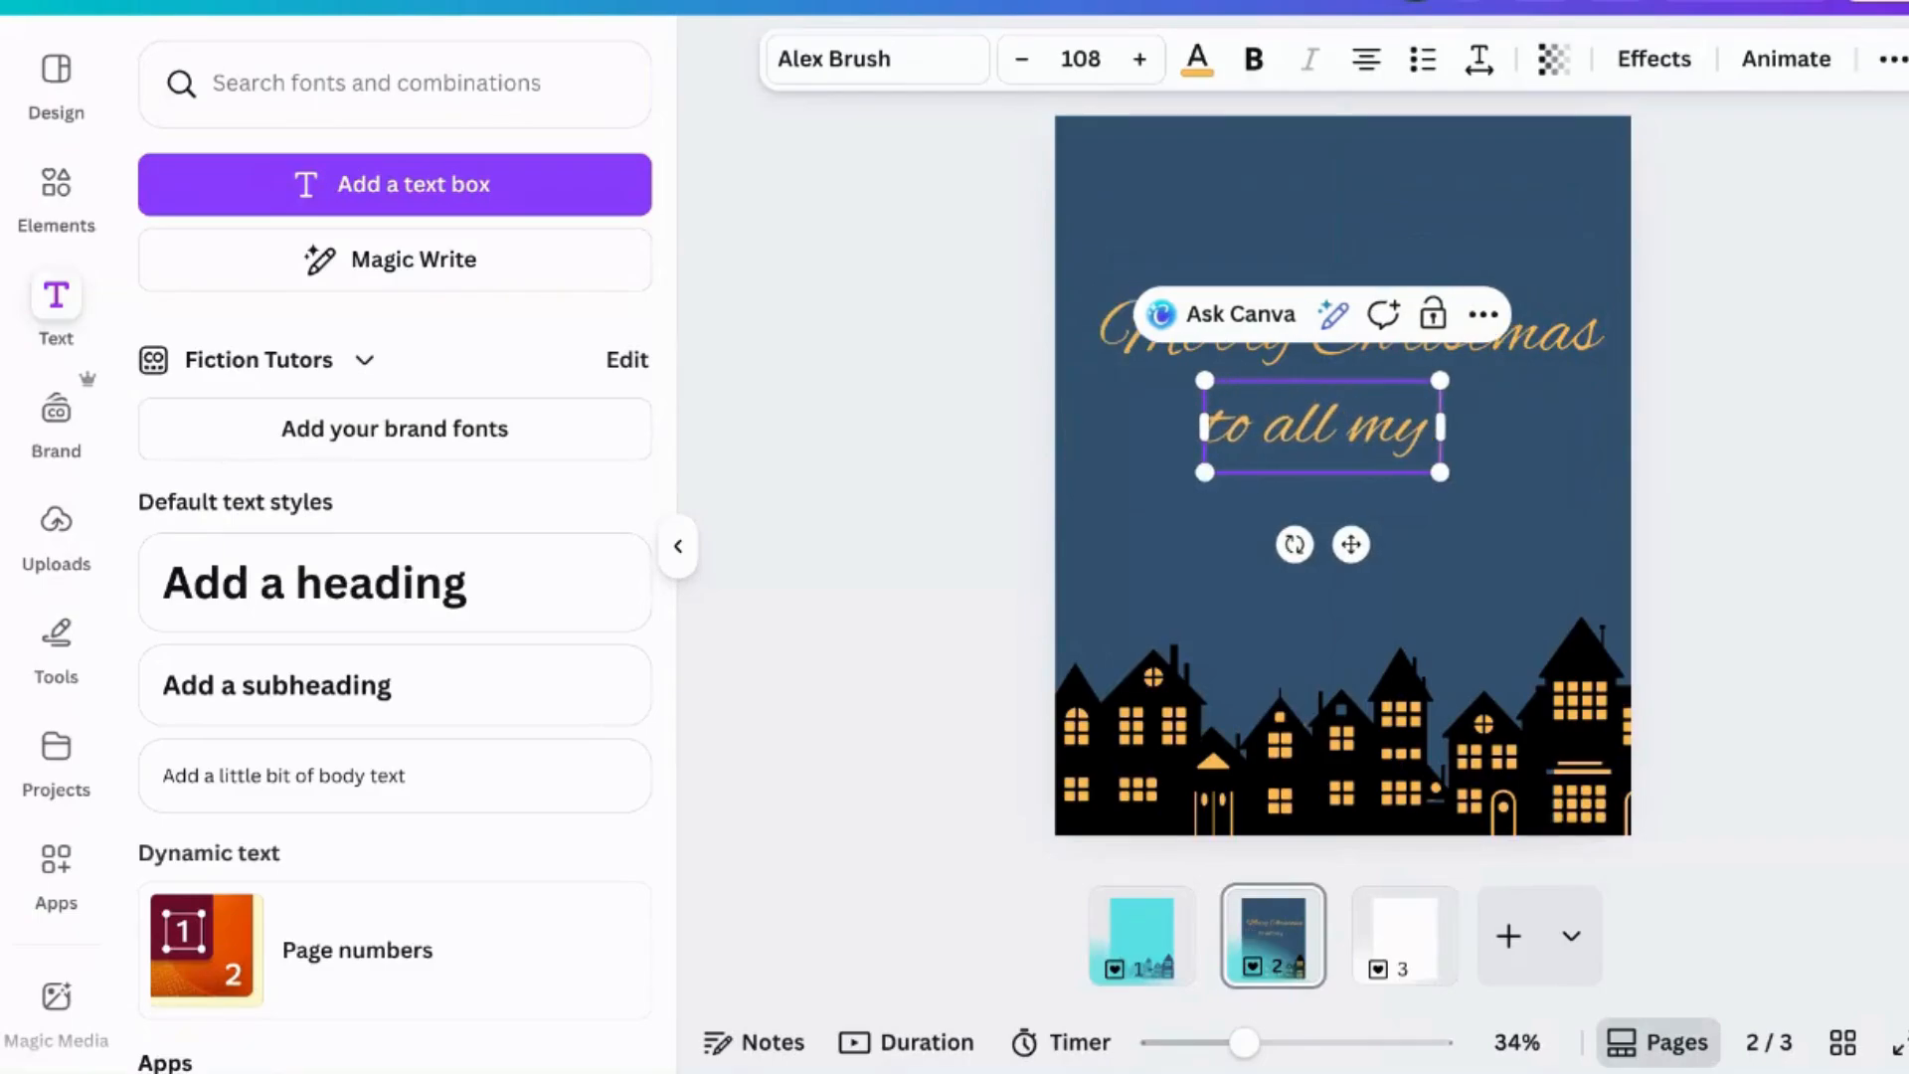
text( readers)
key(Escape)
key(Escape)
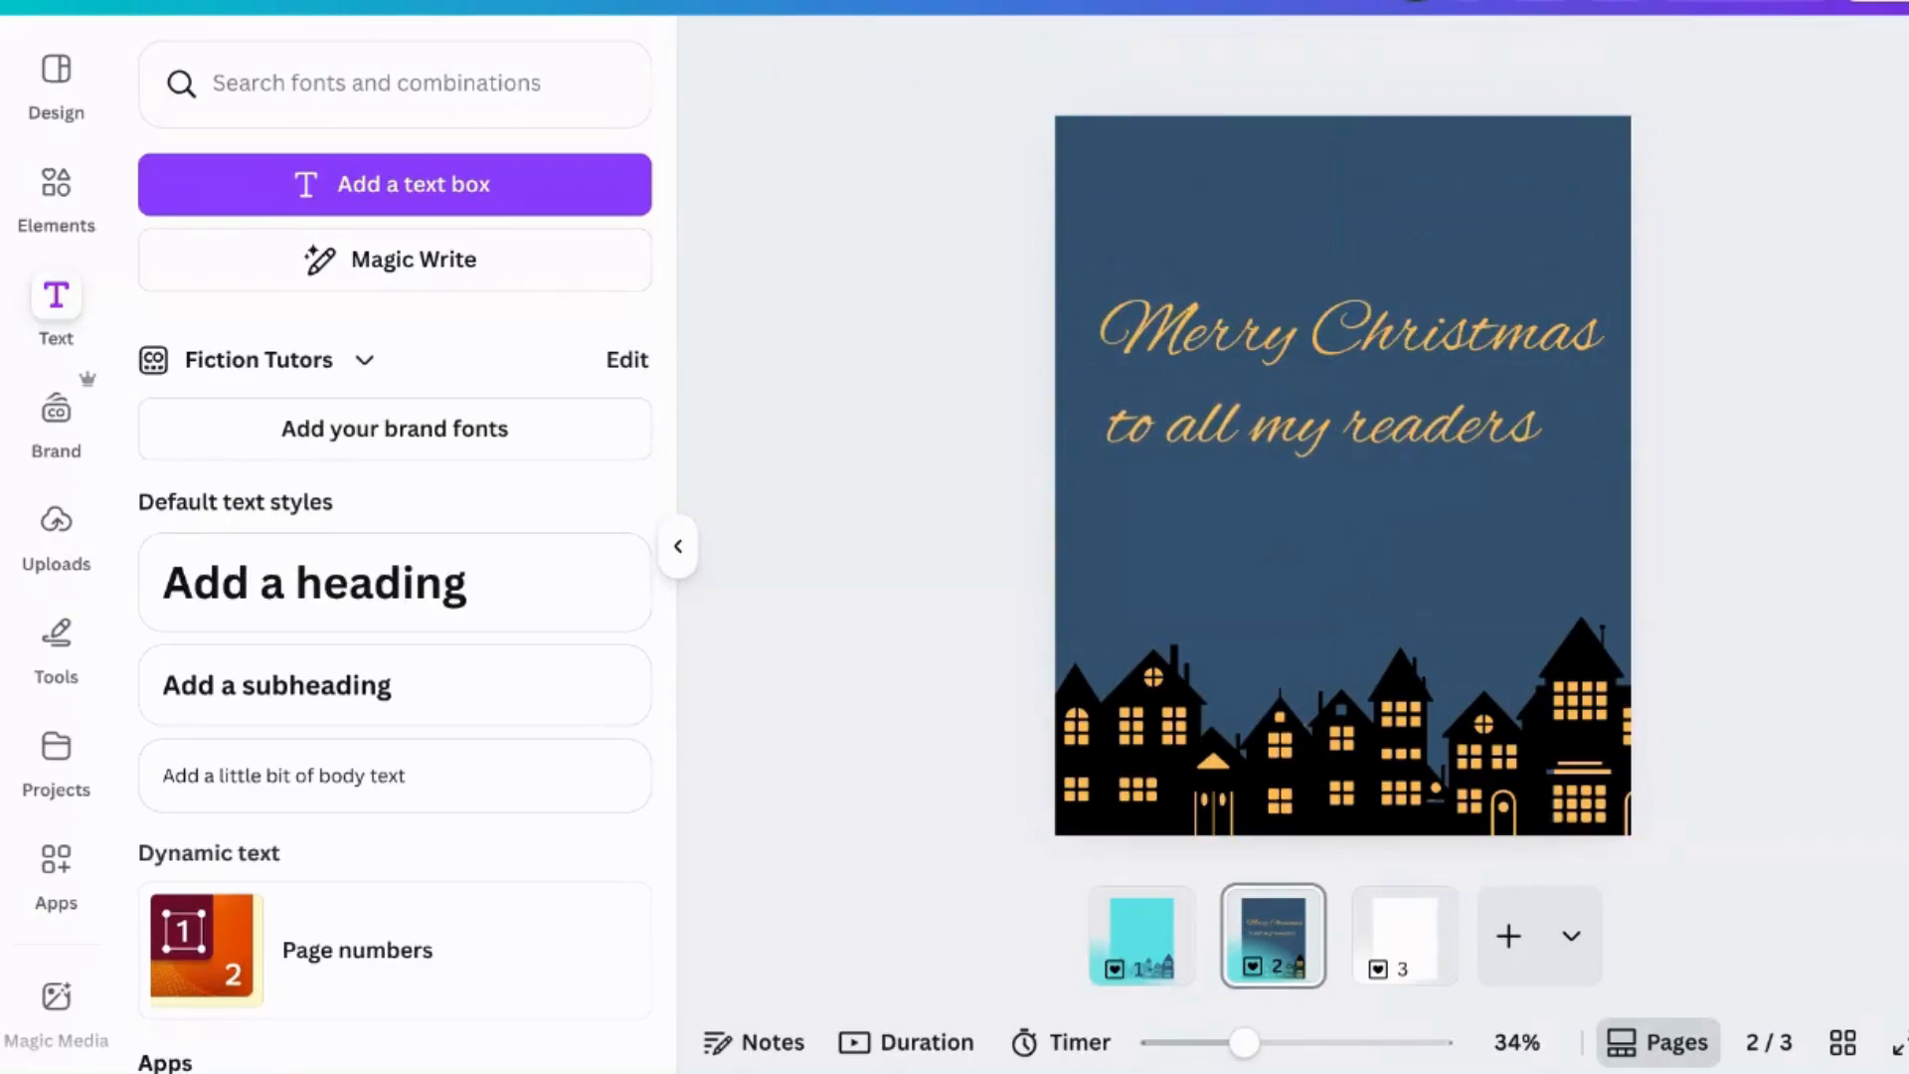
- Shift the "to all my readers" line slightly to the right
drag(1363, 461, 1398, 464)
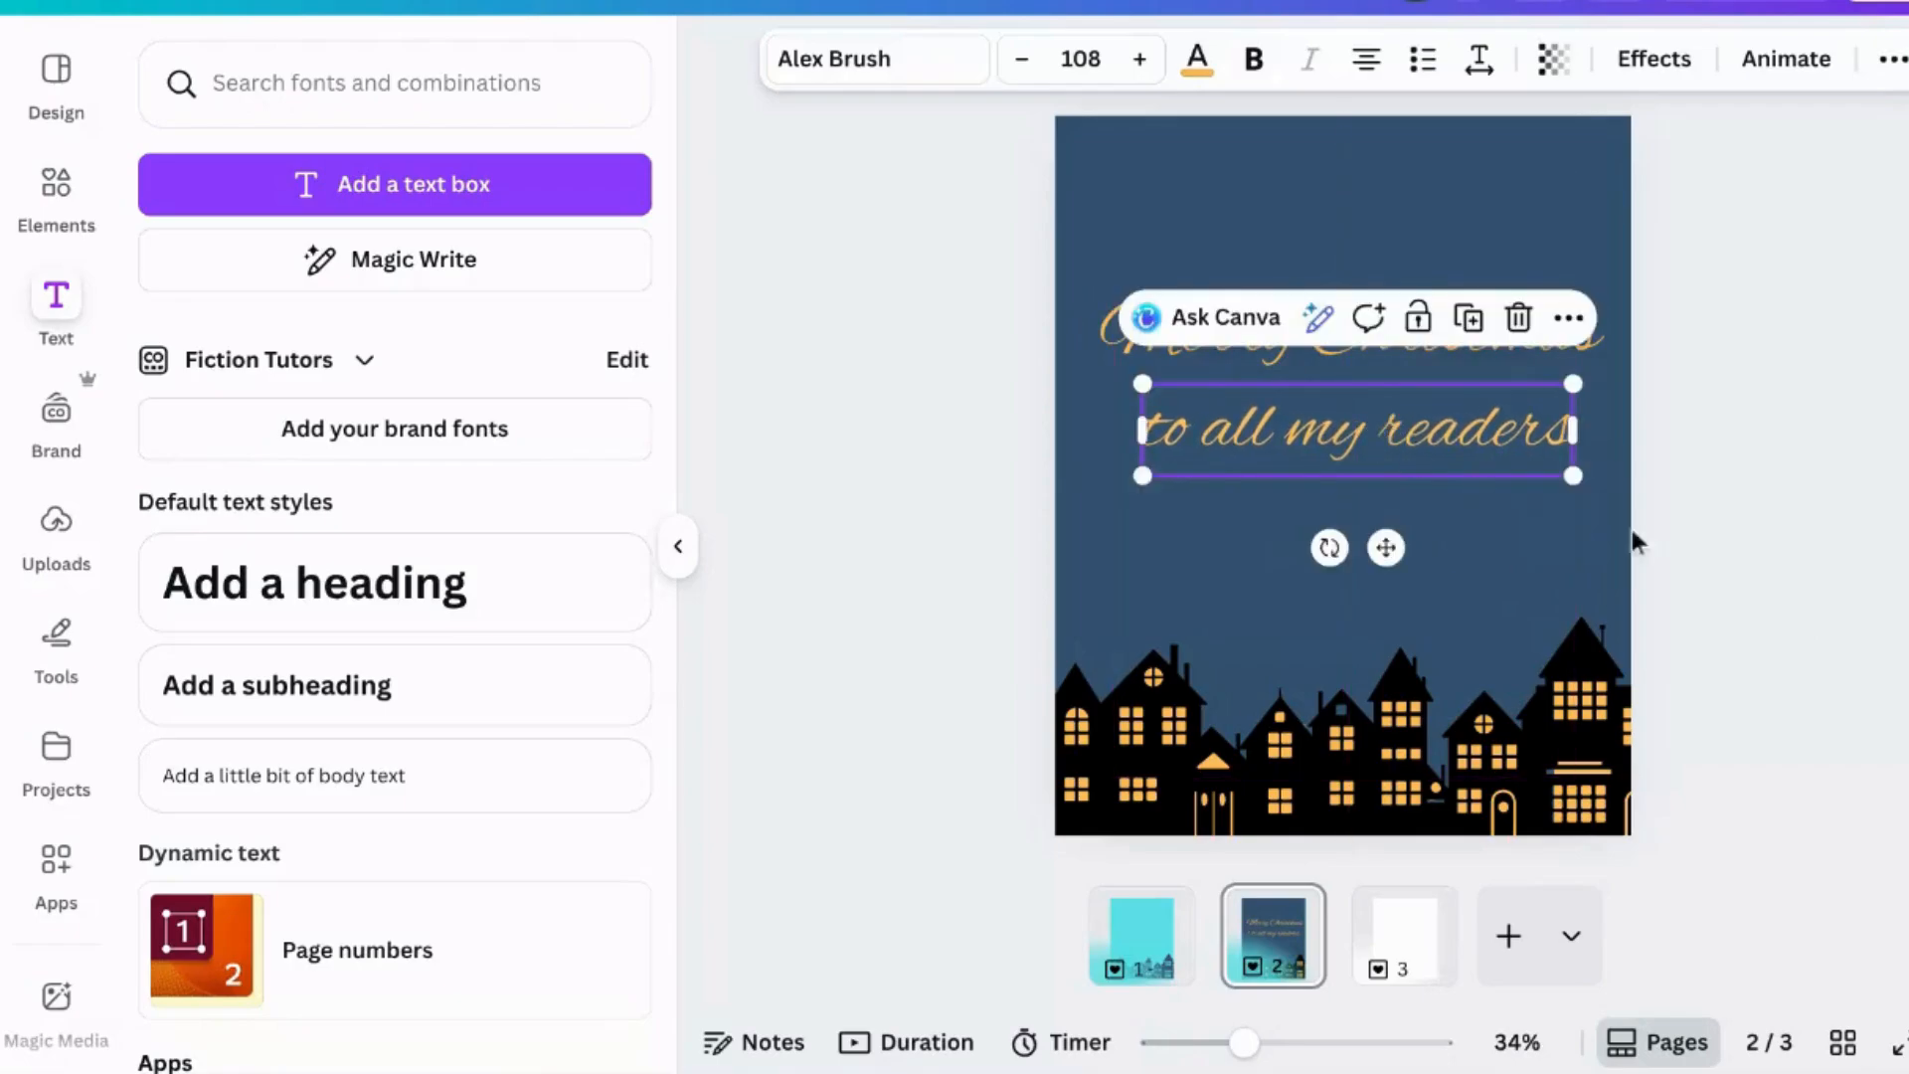
click(1744, 529)
- Give the Merry Christmas heading a Wipe animation on enter with a slightly slower speed
click(1456, 363)
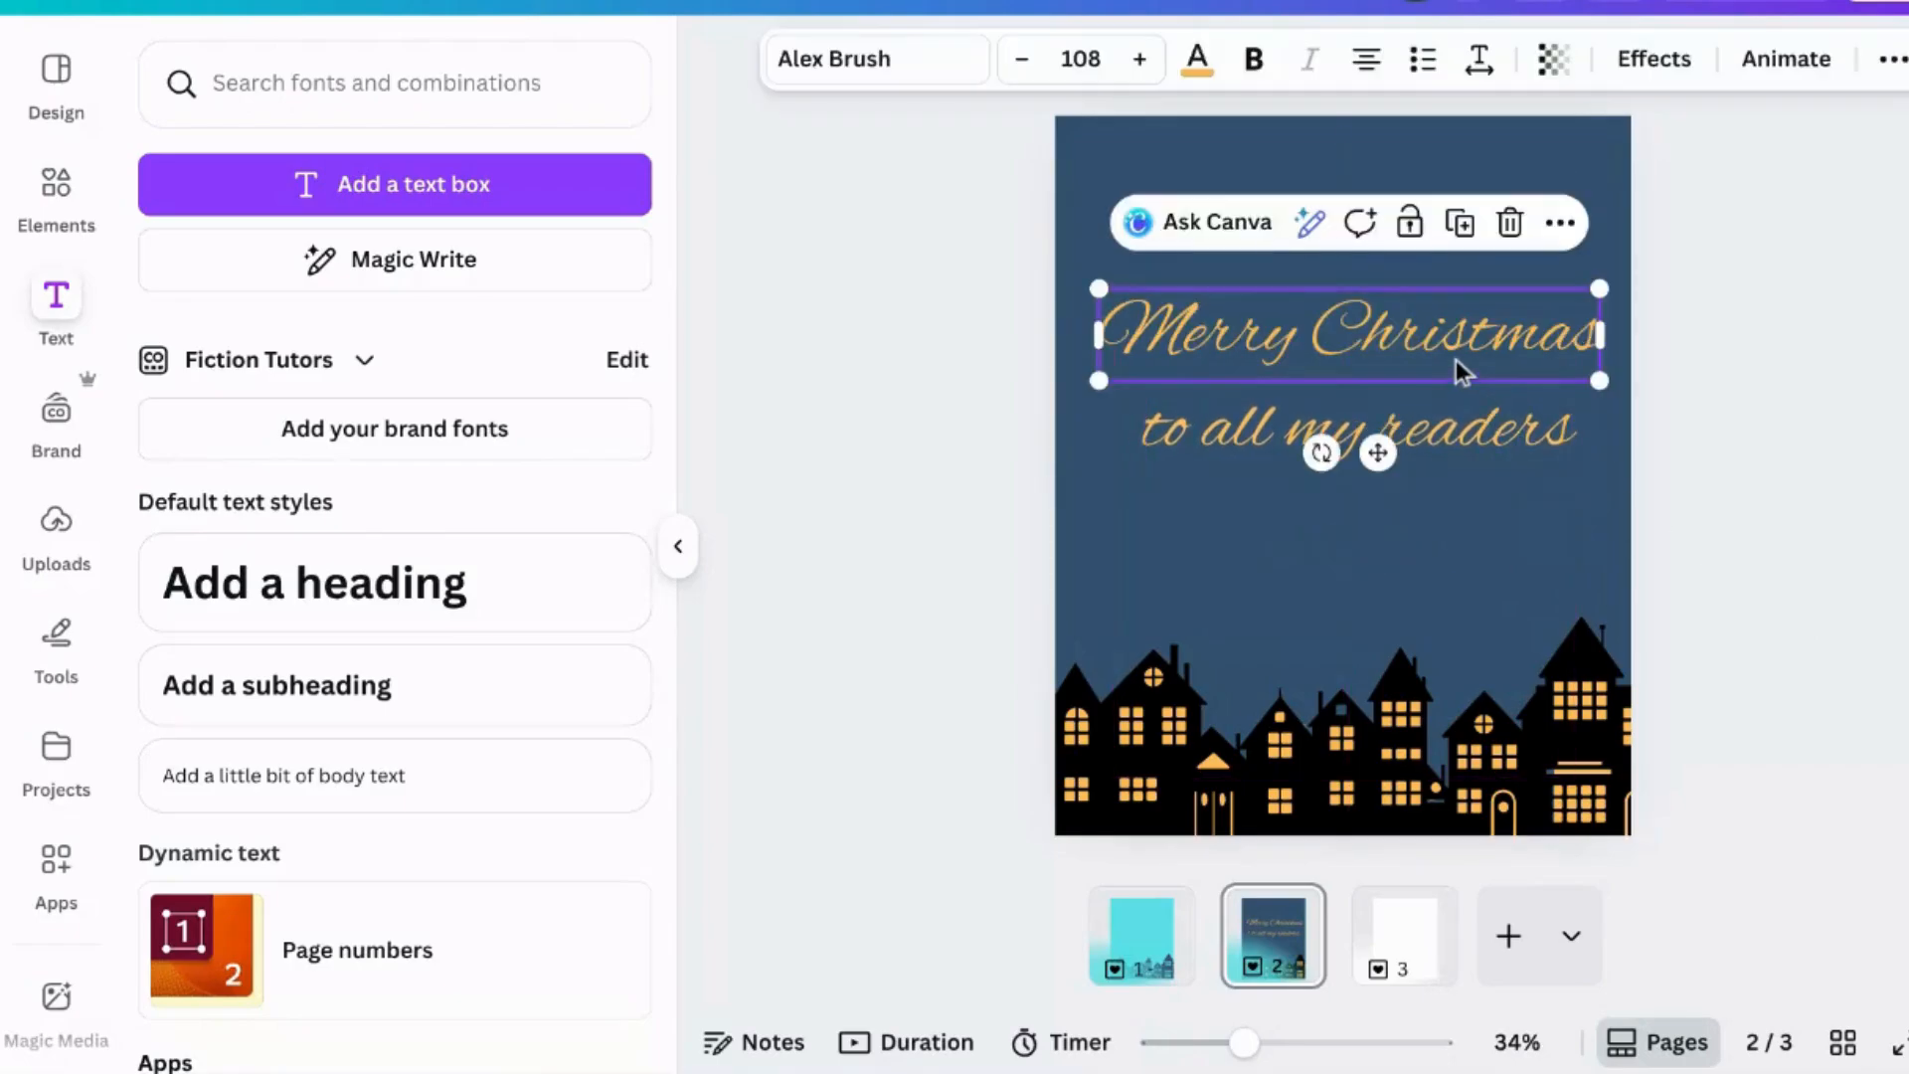
click(1746, 61)
scroll(405, 543, down, 3)
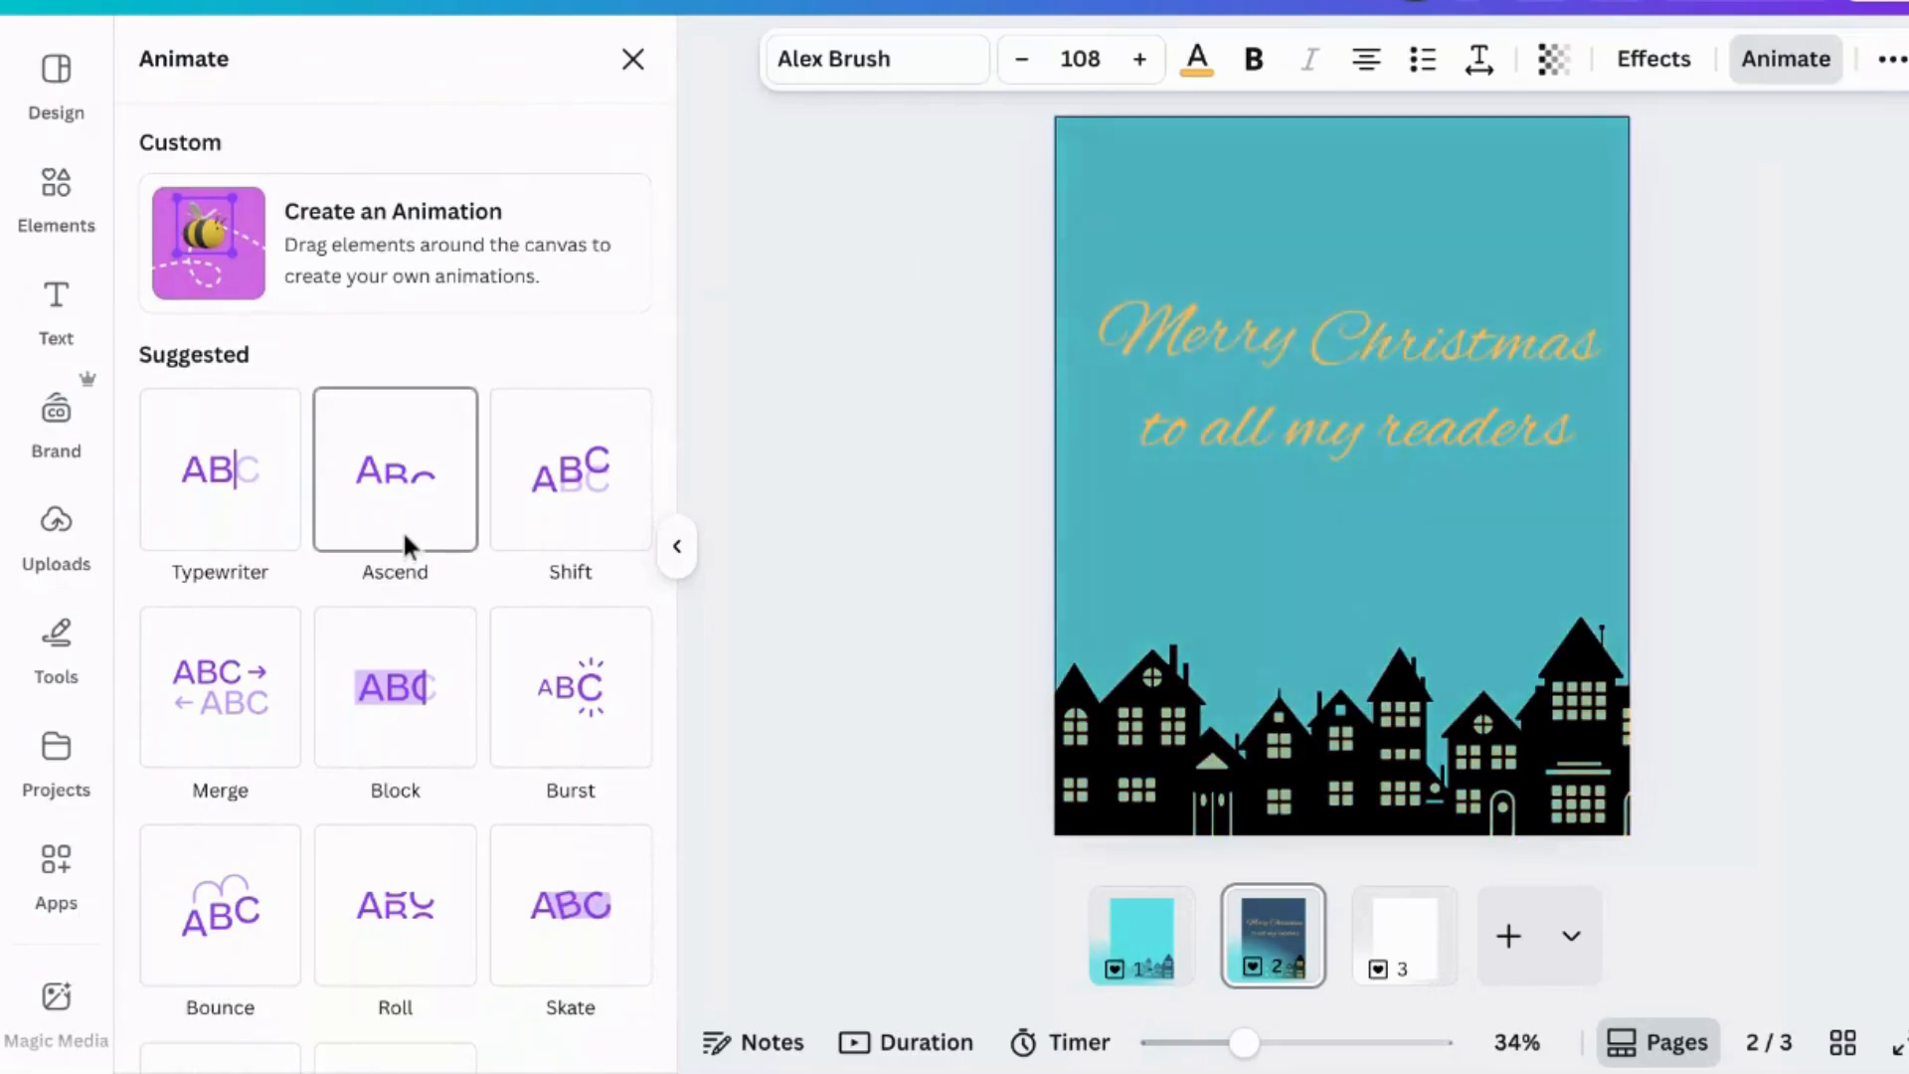
scroll(386, 726, down, 2)
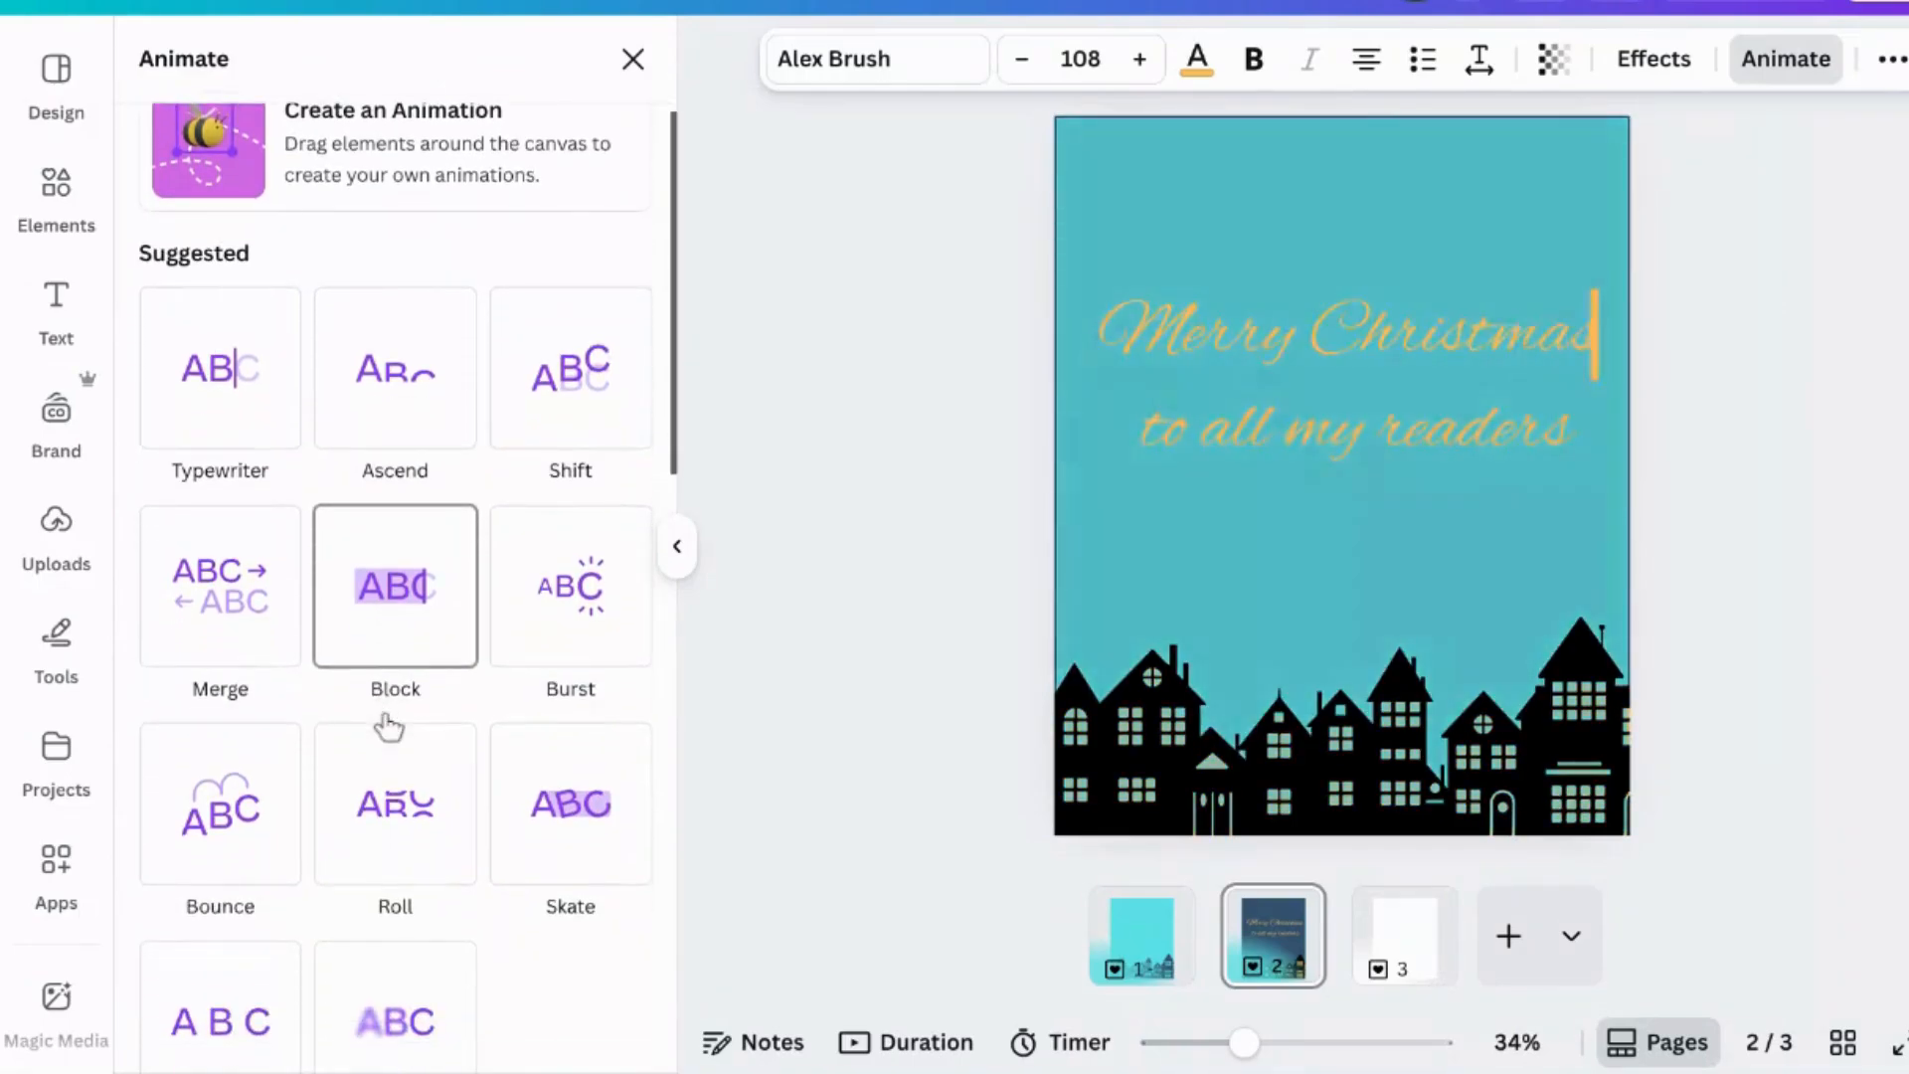
scroll(377, 810, down, 6)
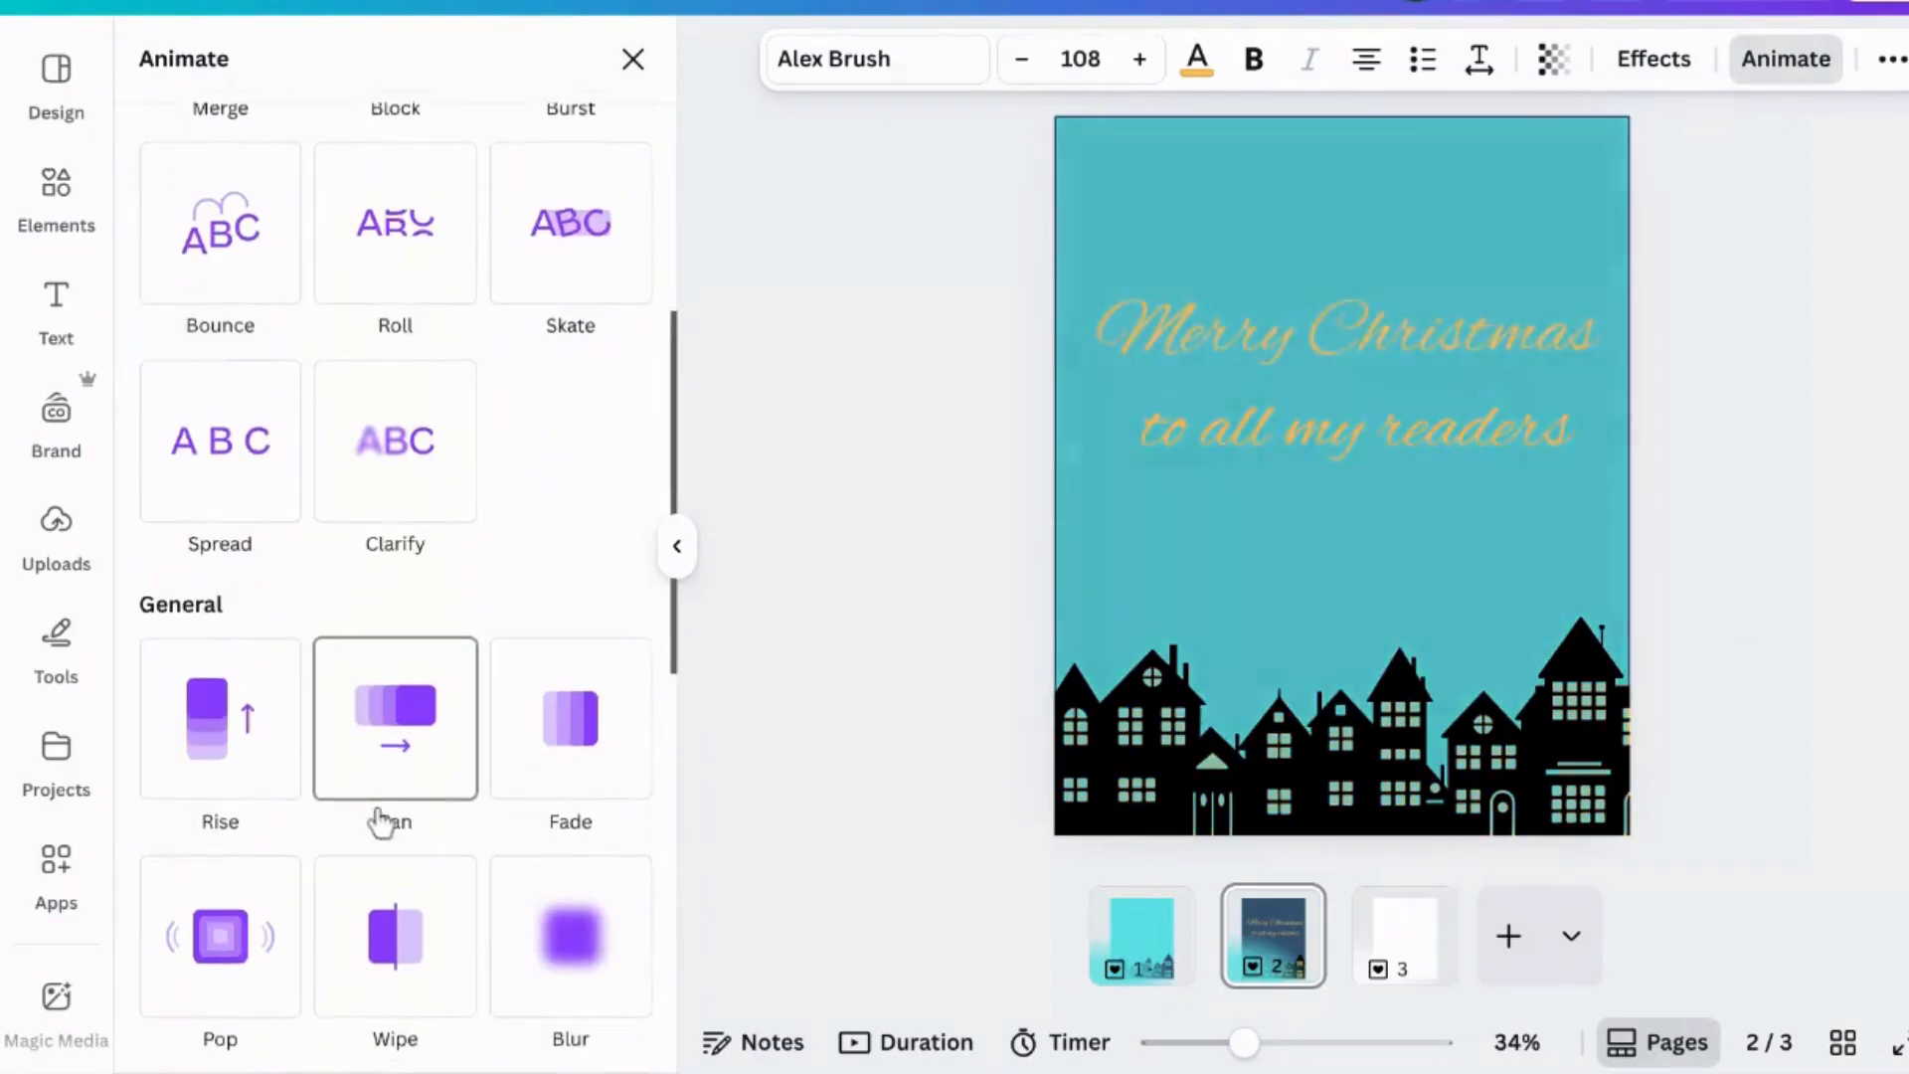
scroll(376, 814, down, 2)
click(376, 810)
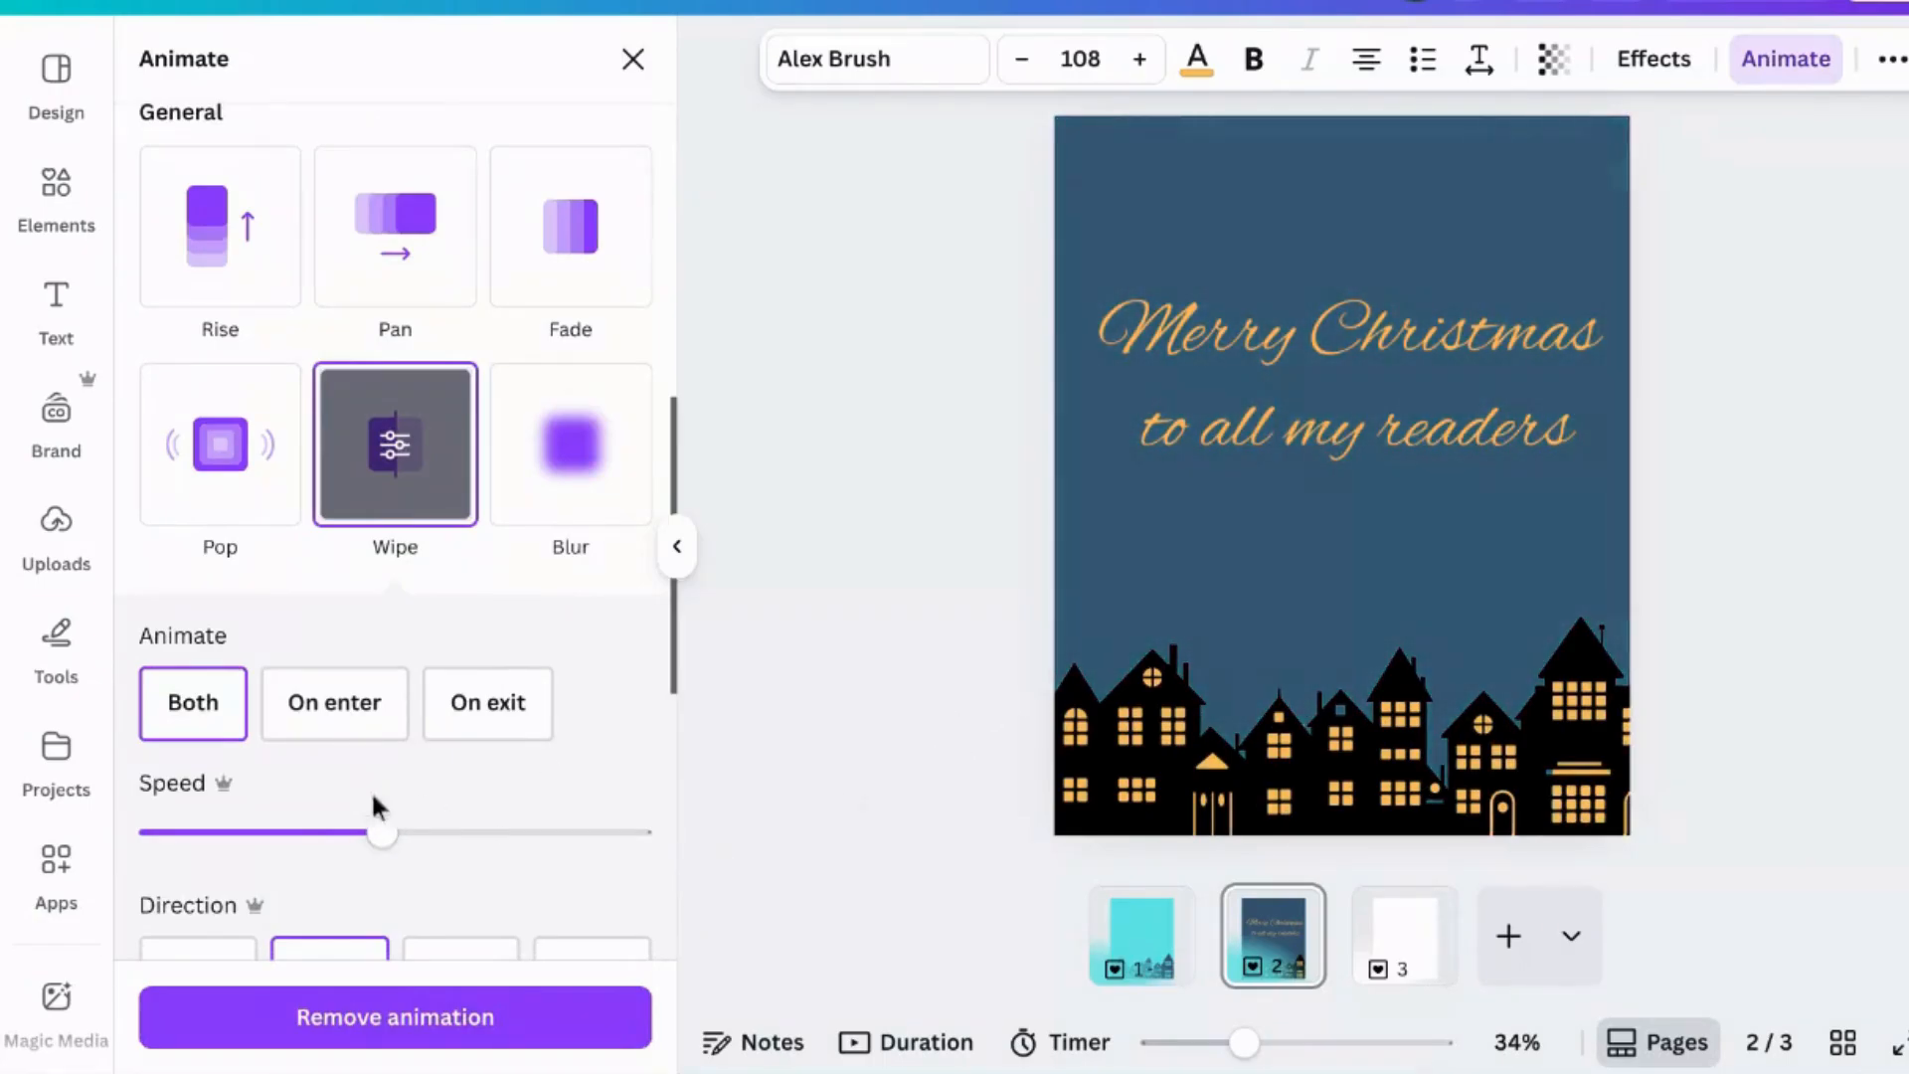
drag(382, 832, 342, 834)
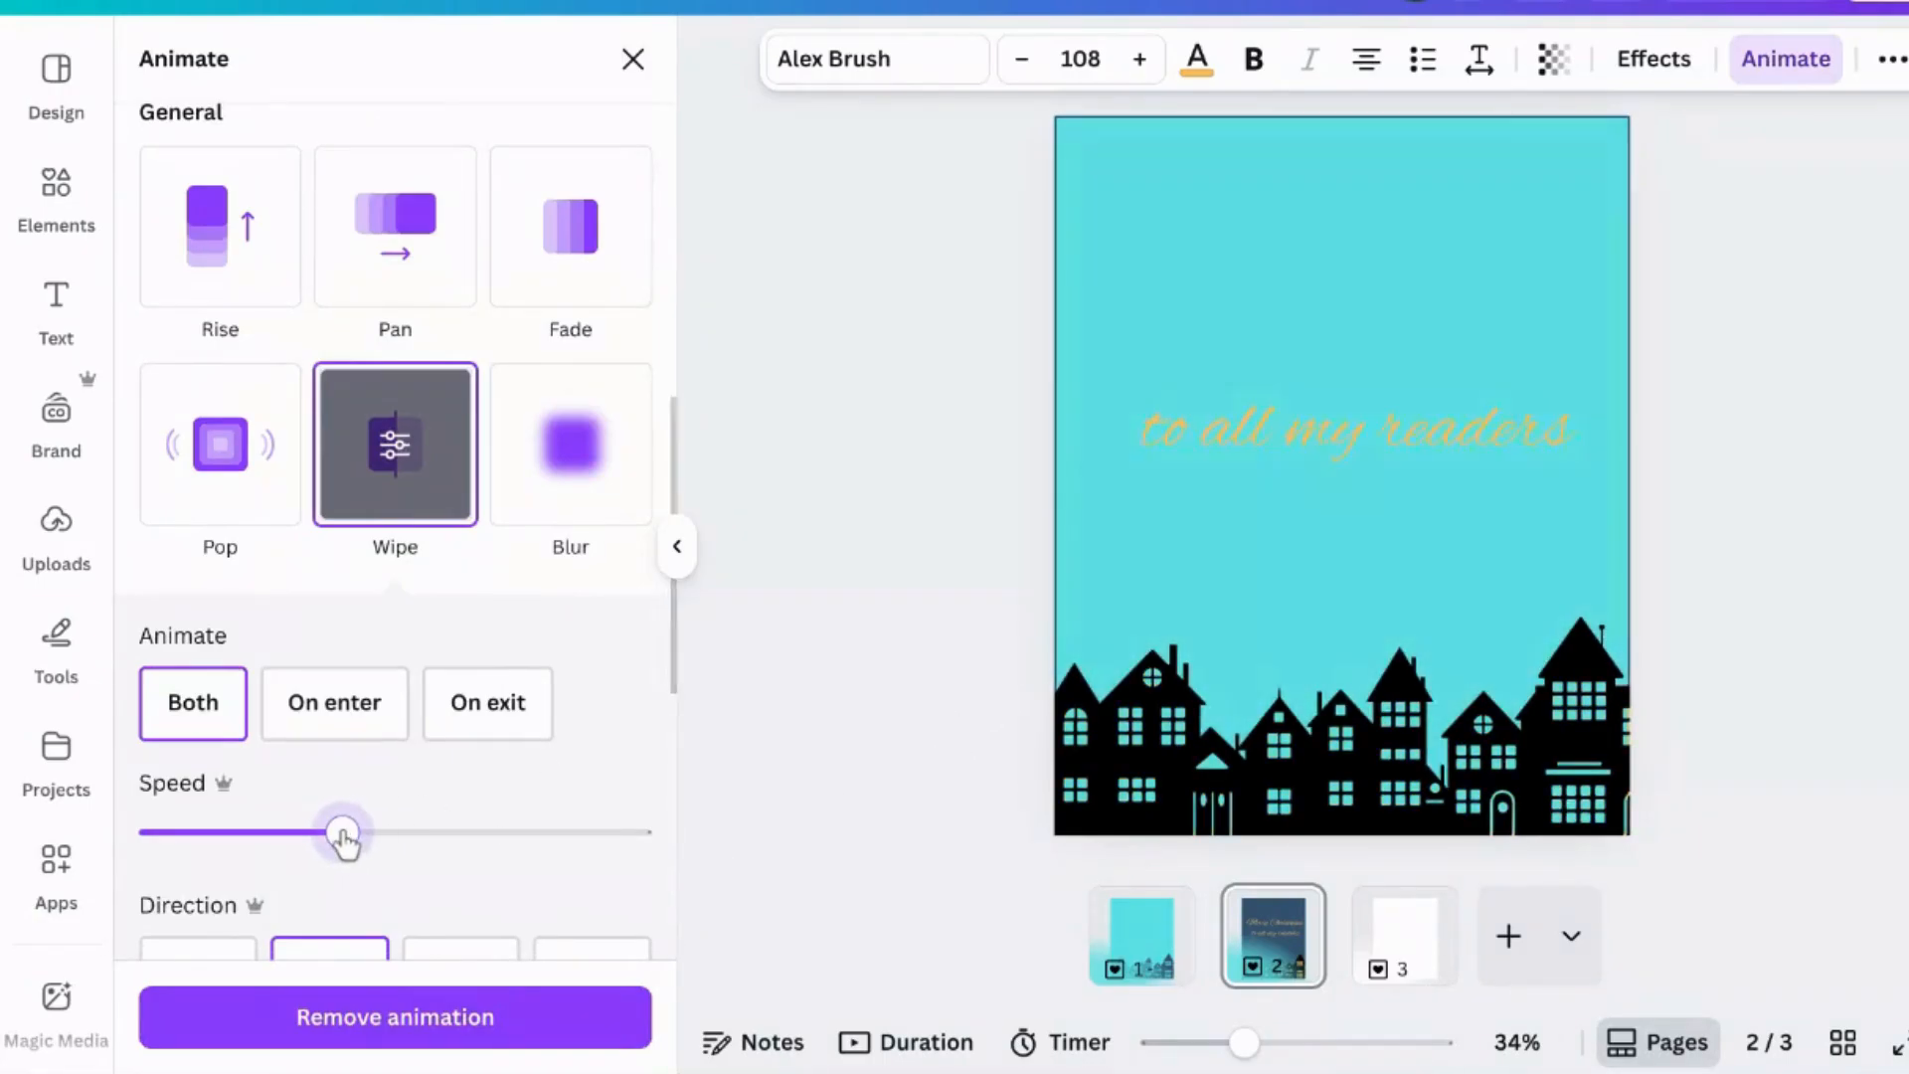
click(339, 720)
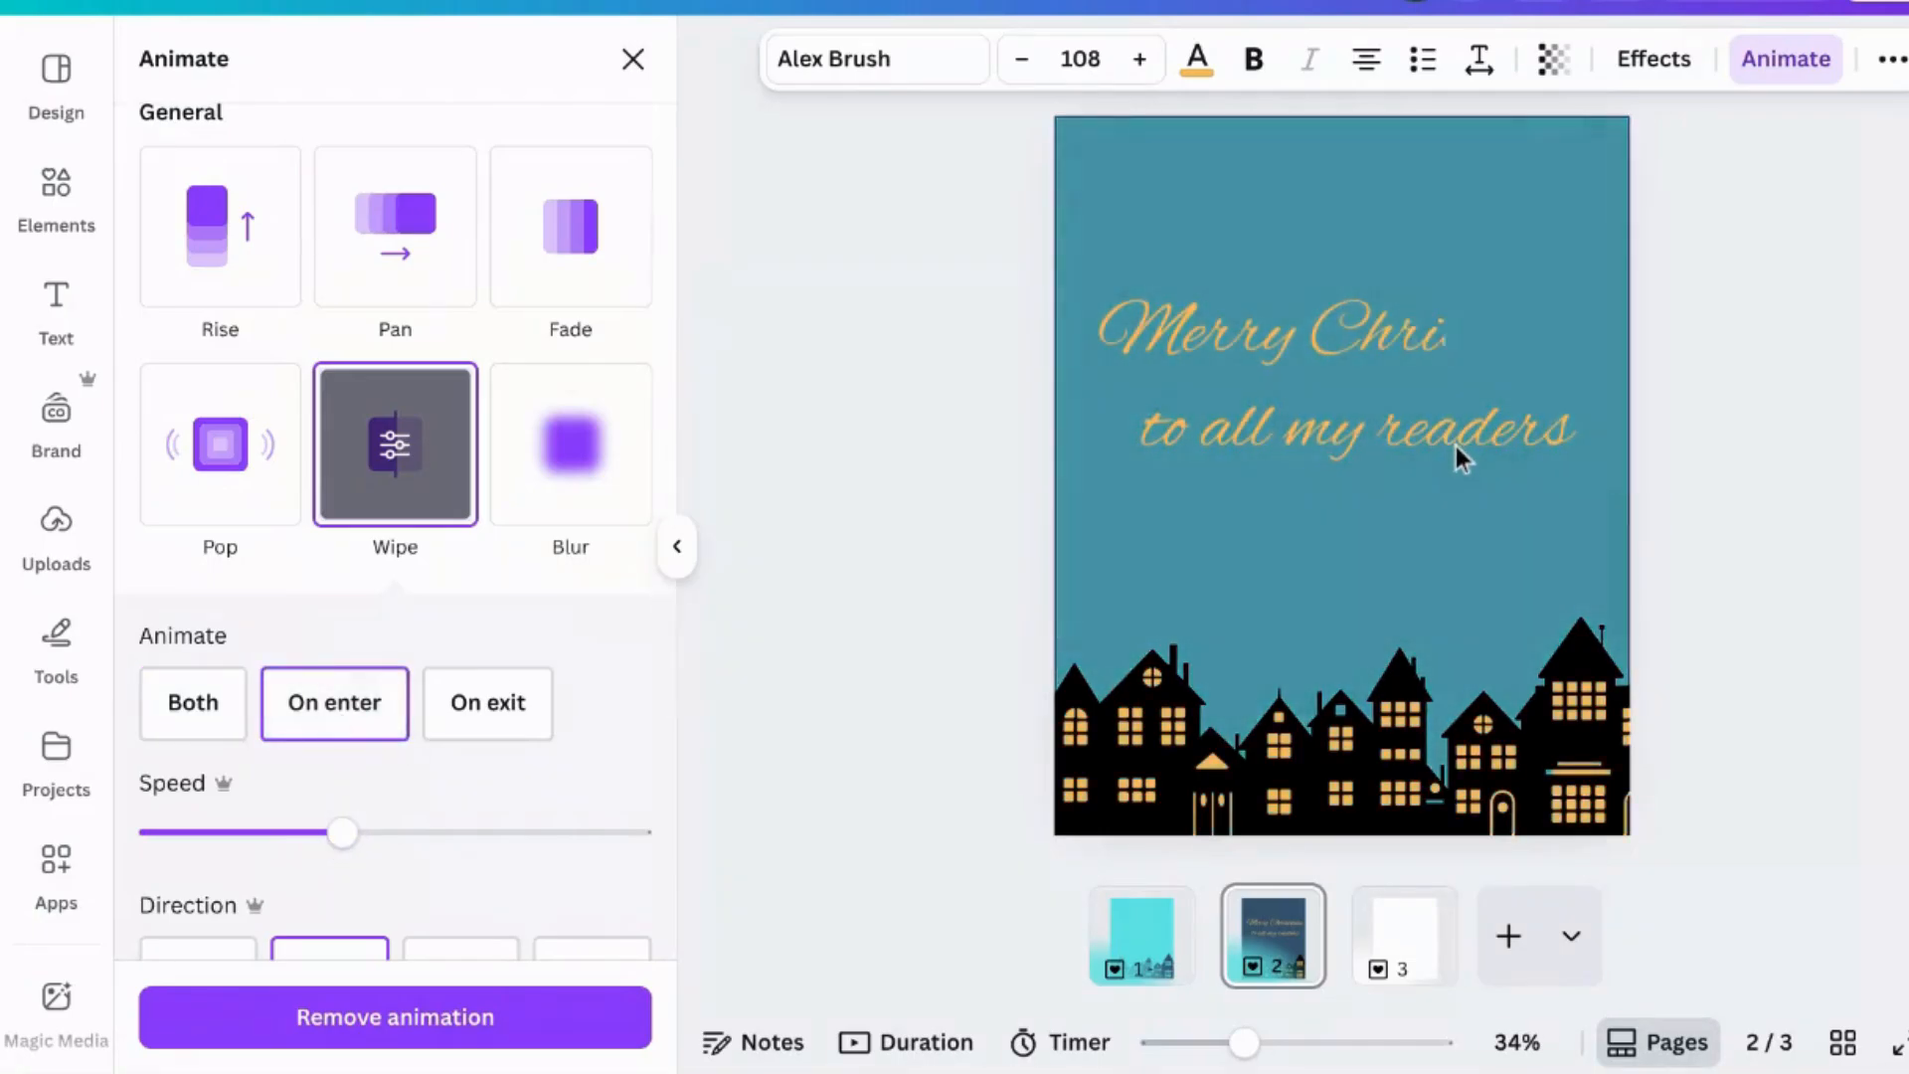
- Give the "to all my readers" line a Wipe animation on enter with a slower speed
click(1455, 444)
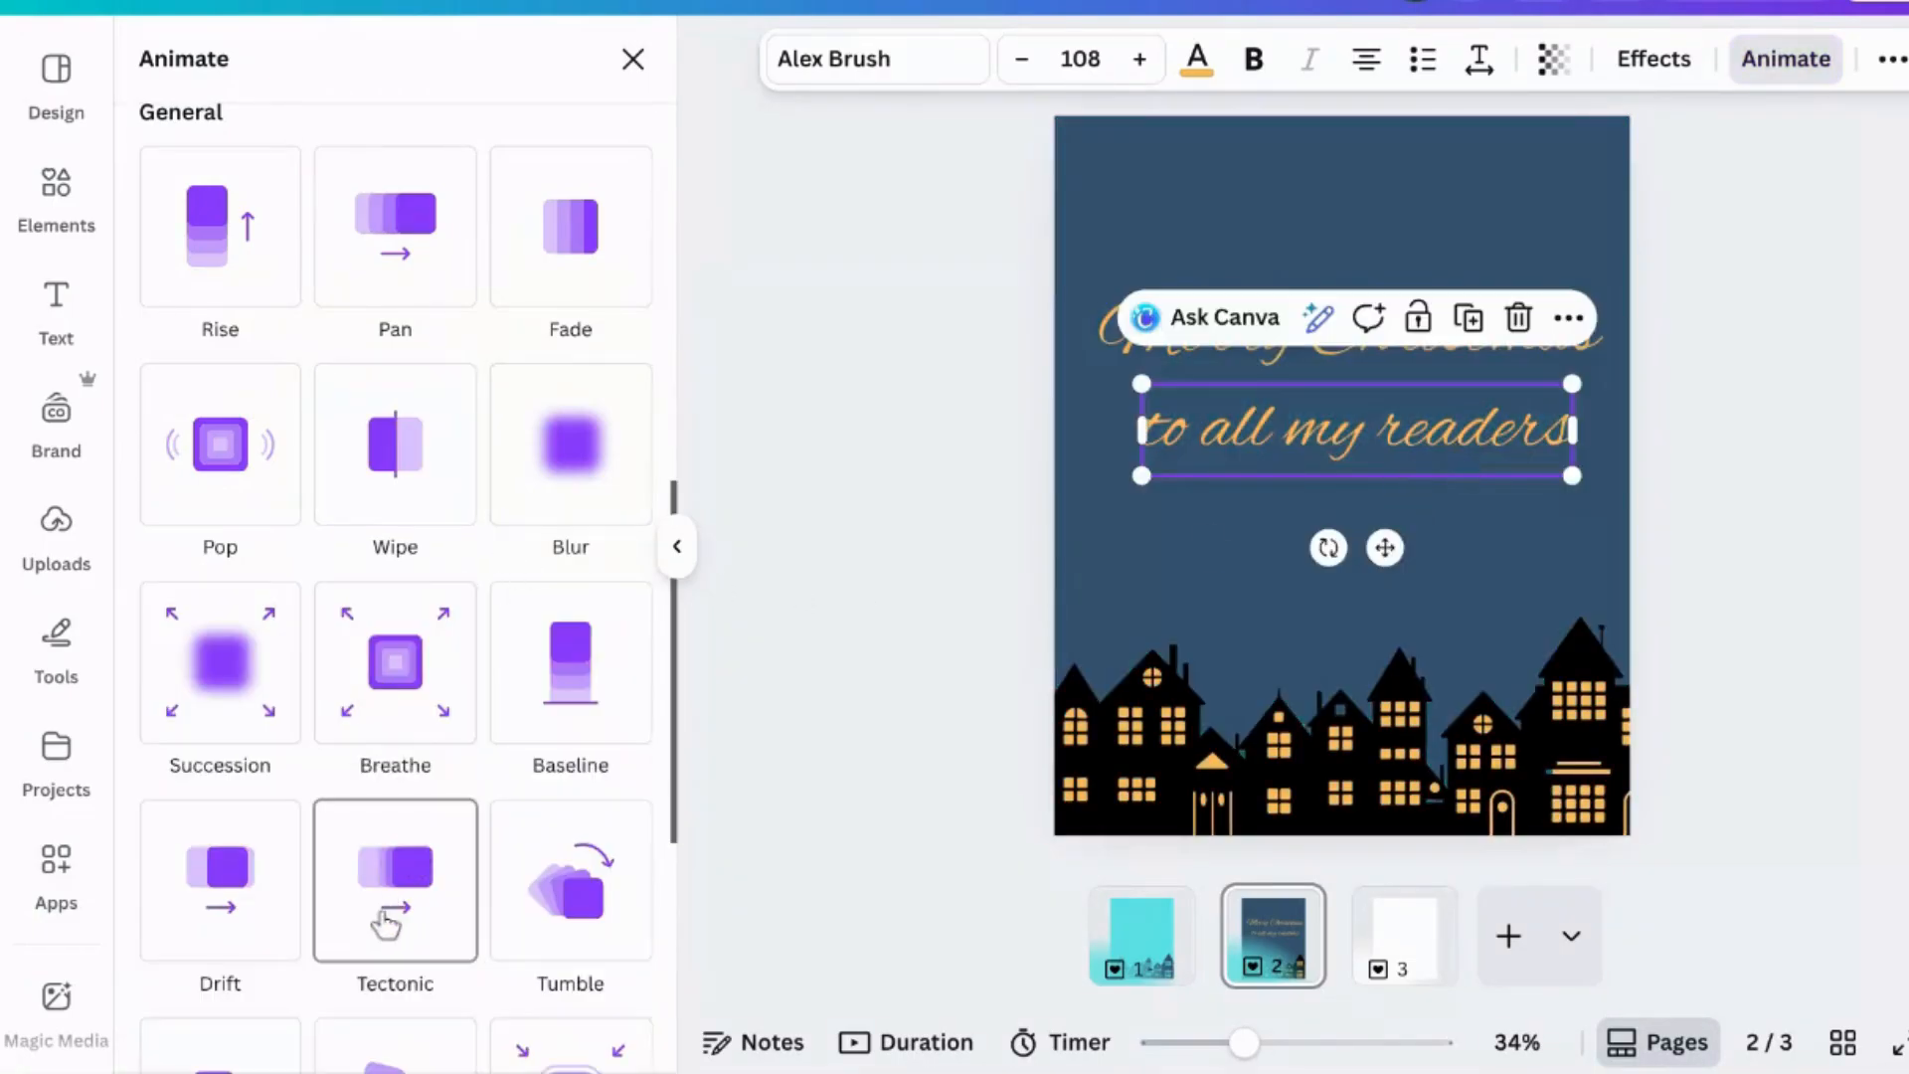
click(418, 506)
drag(382, 832, 316, 832)
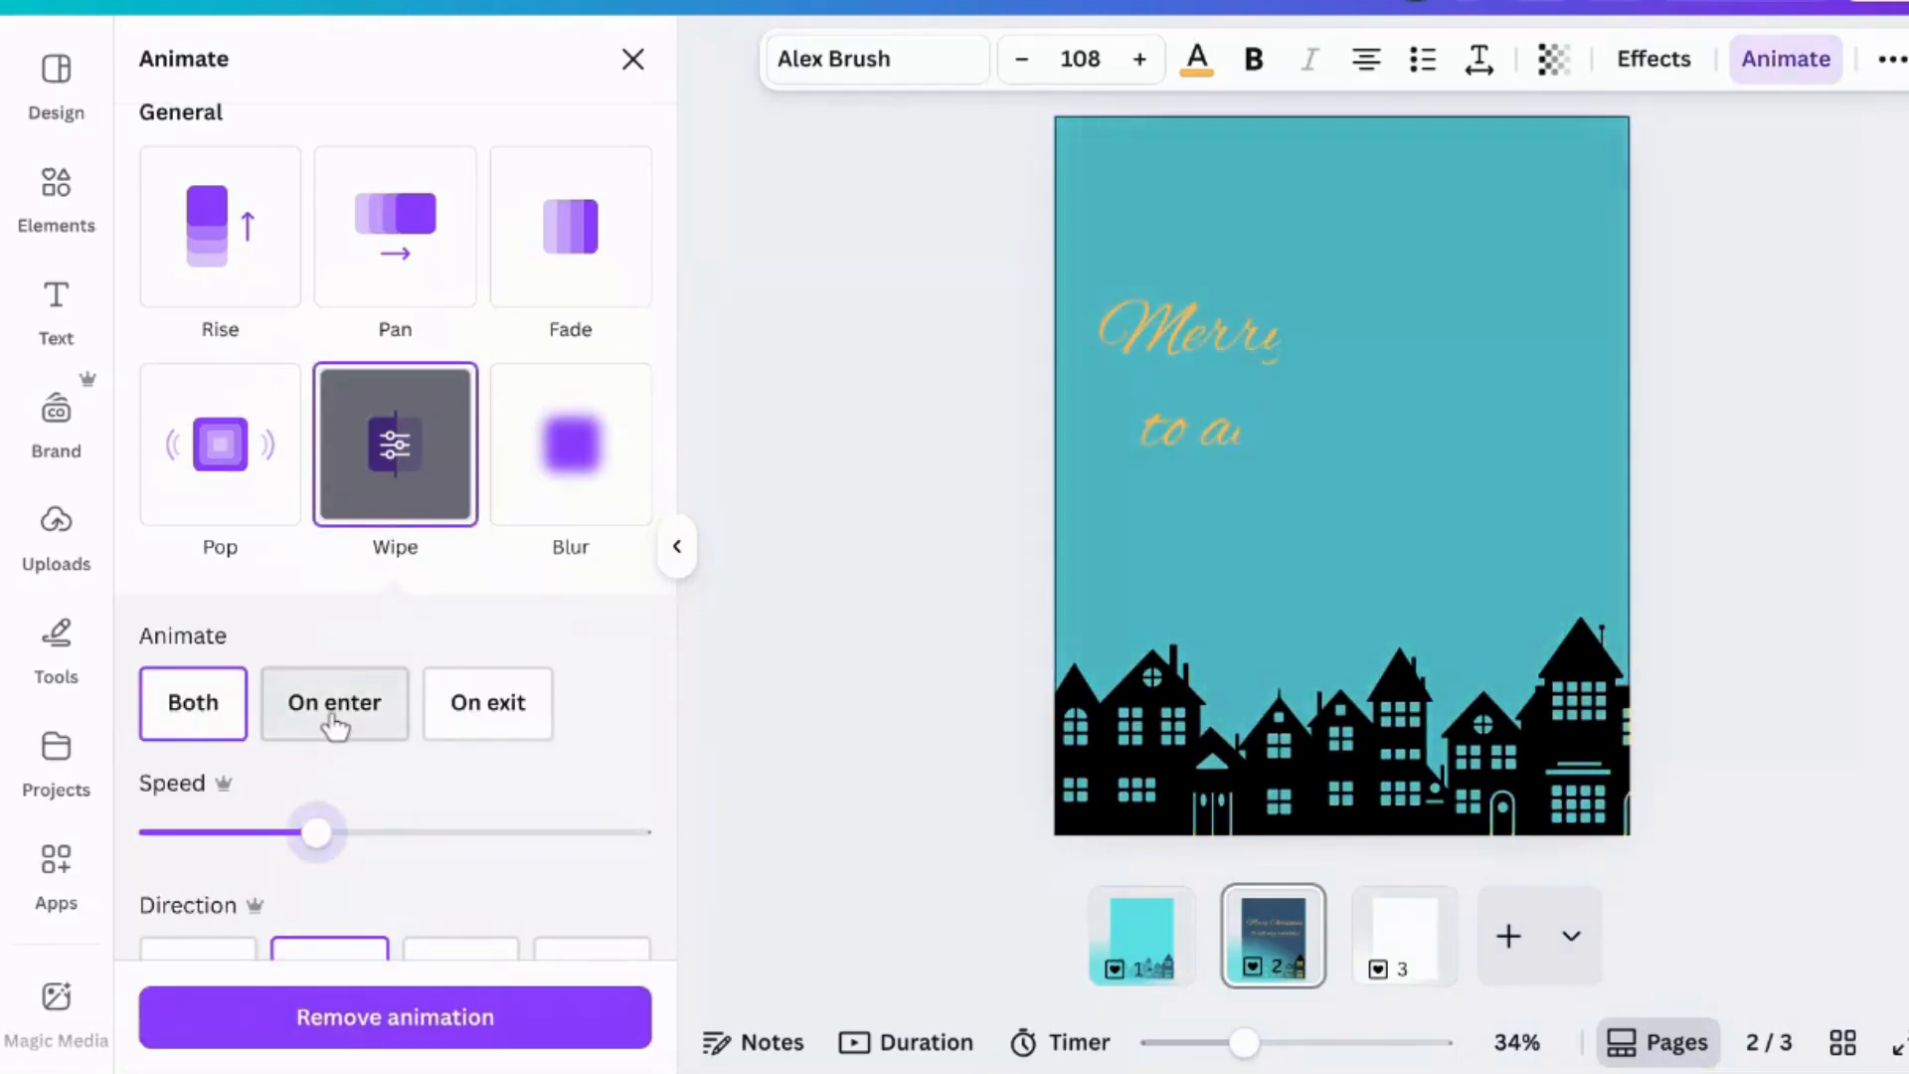
click(329, 731)
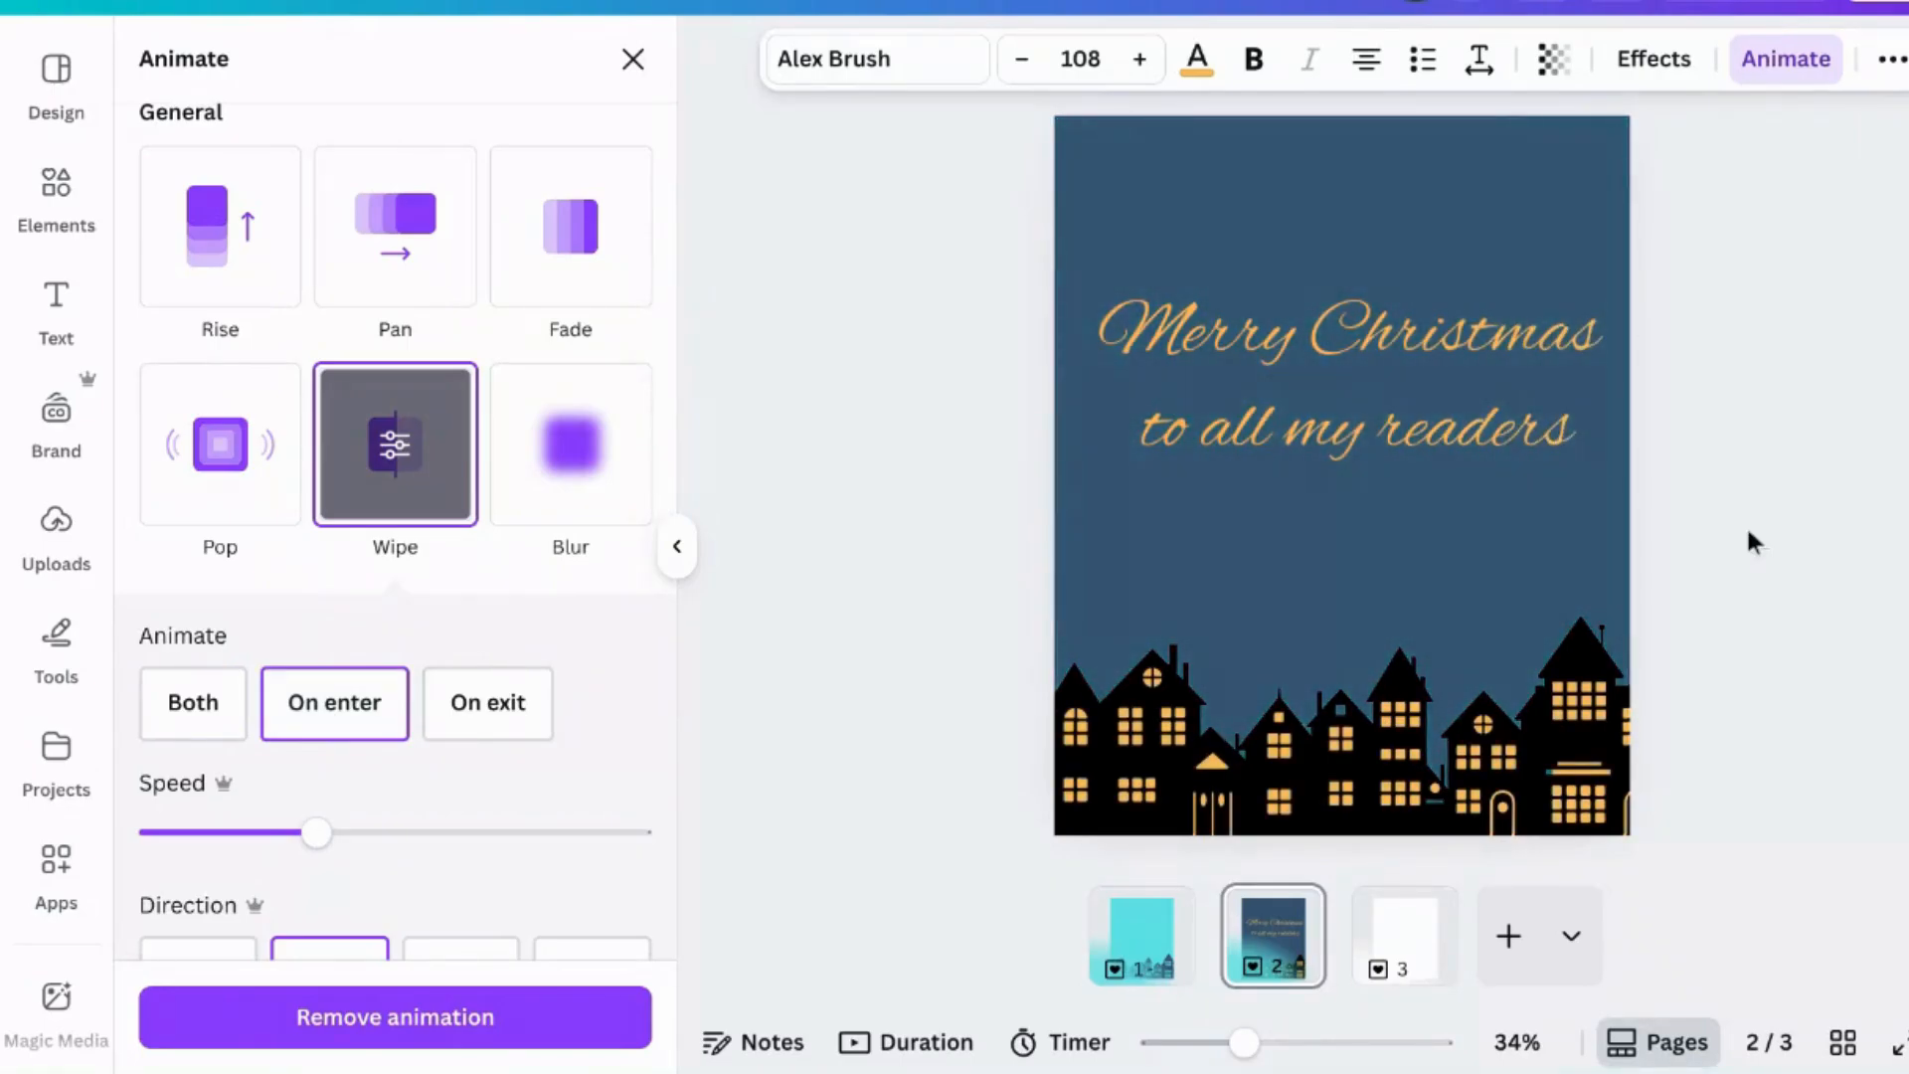
- Add a new text box reading X at size 177 and place it below "to all my readers"
click(1746, 523)
click(1747, 523)
click(1499, 423)
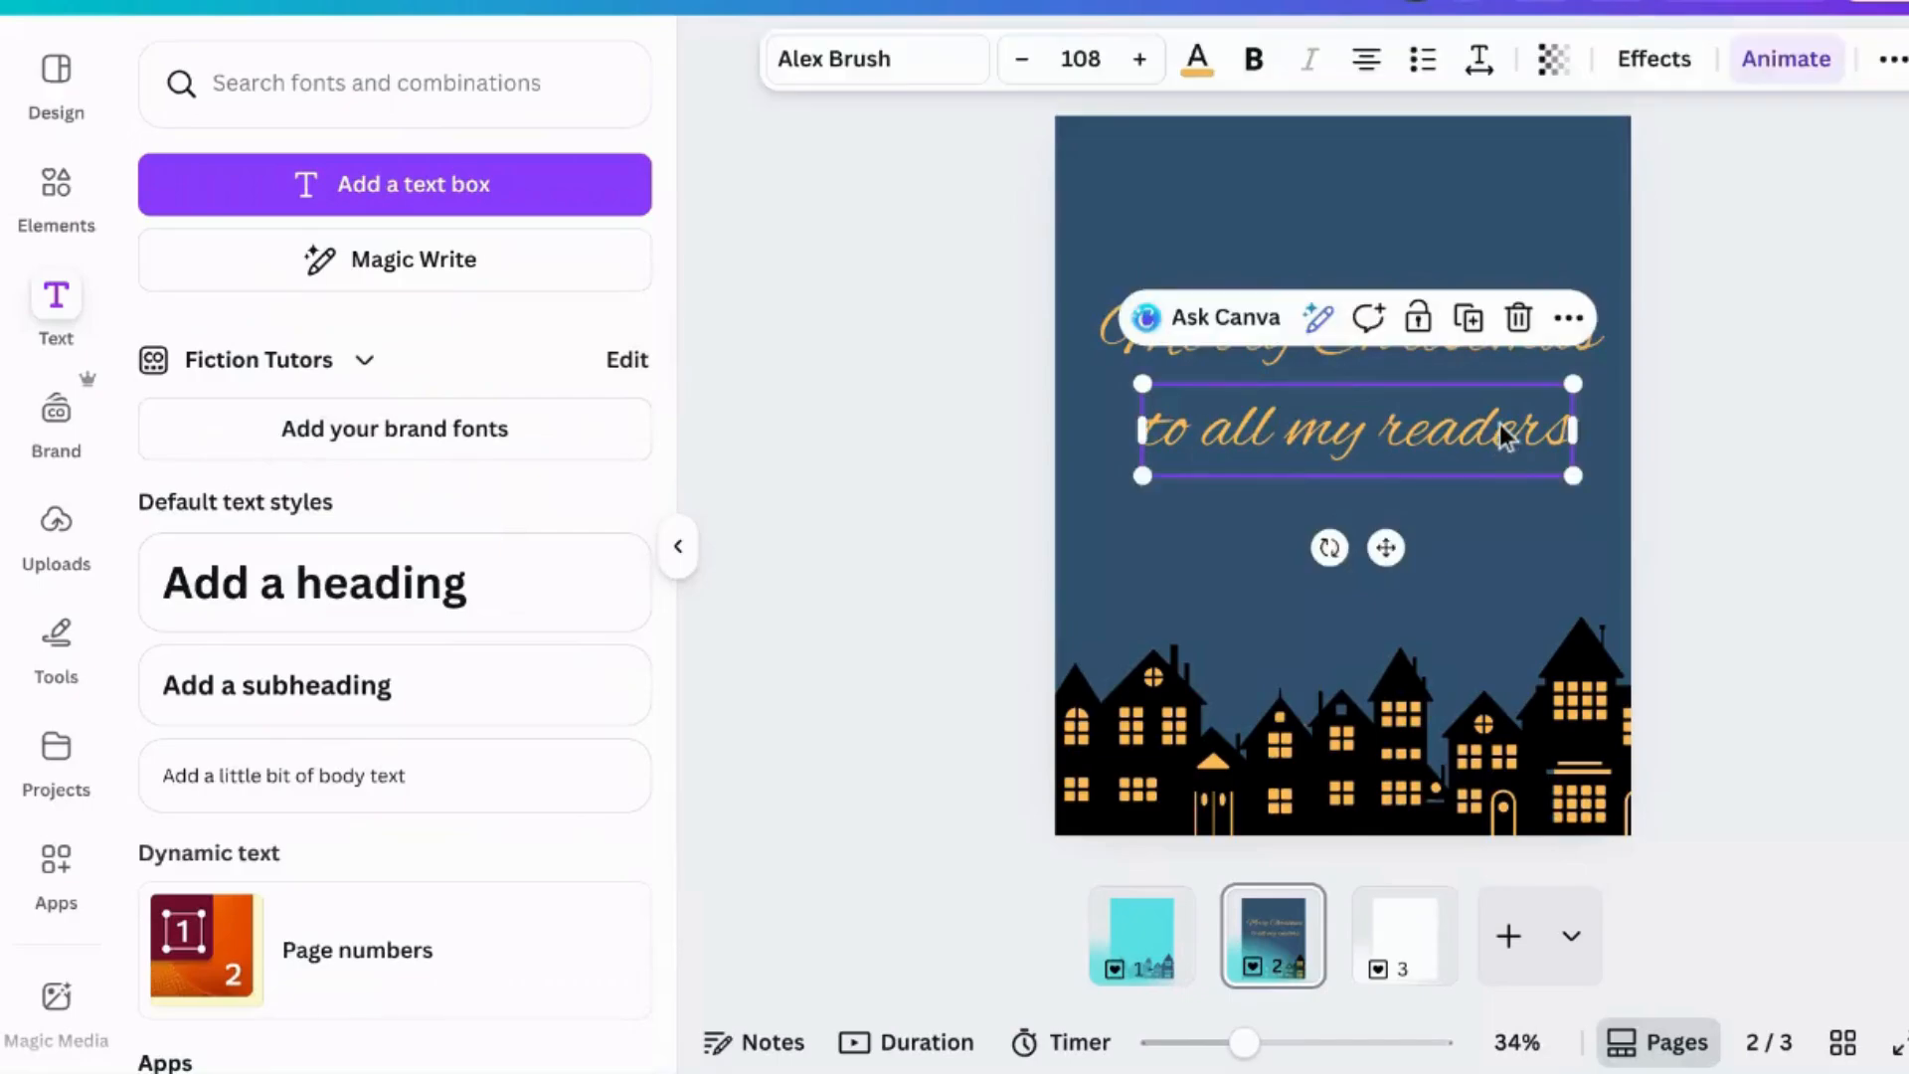
click(1475, 537)
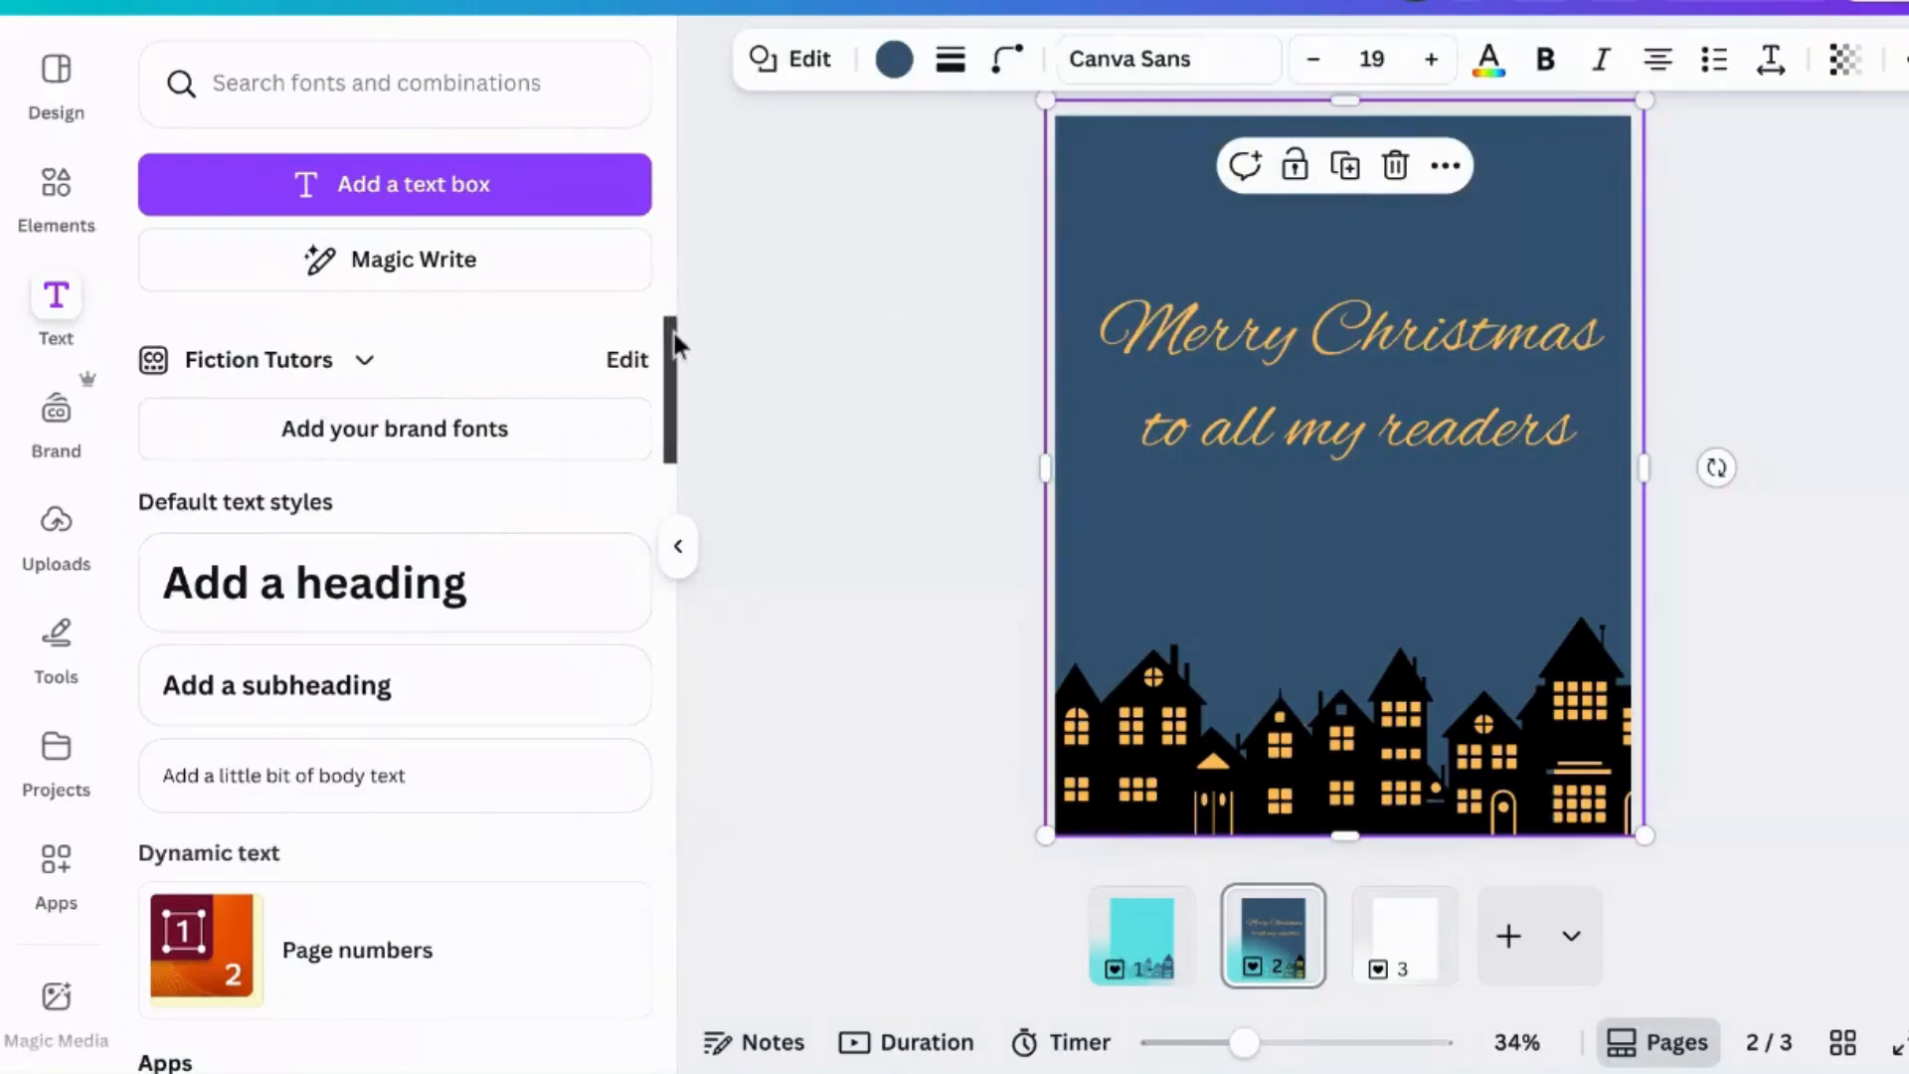
key(t)
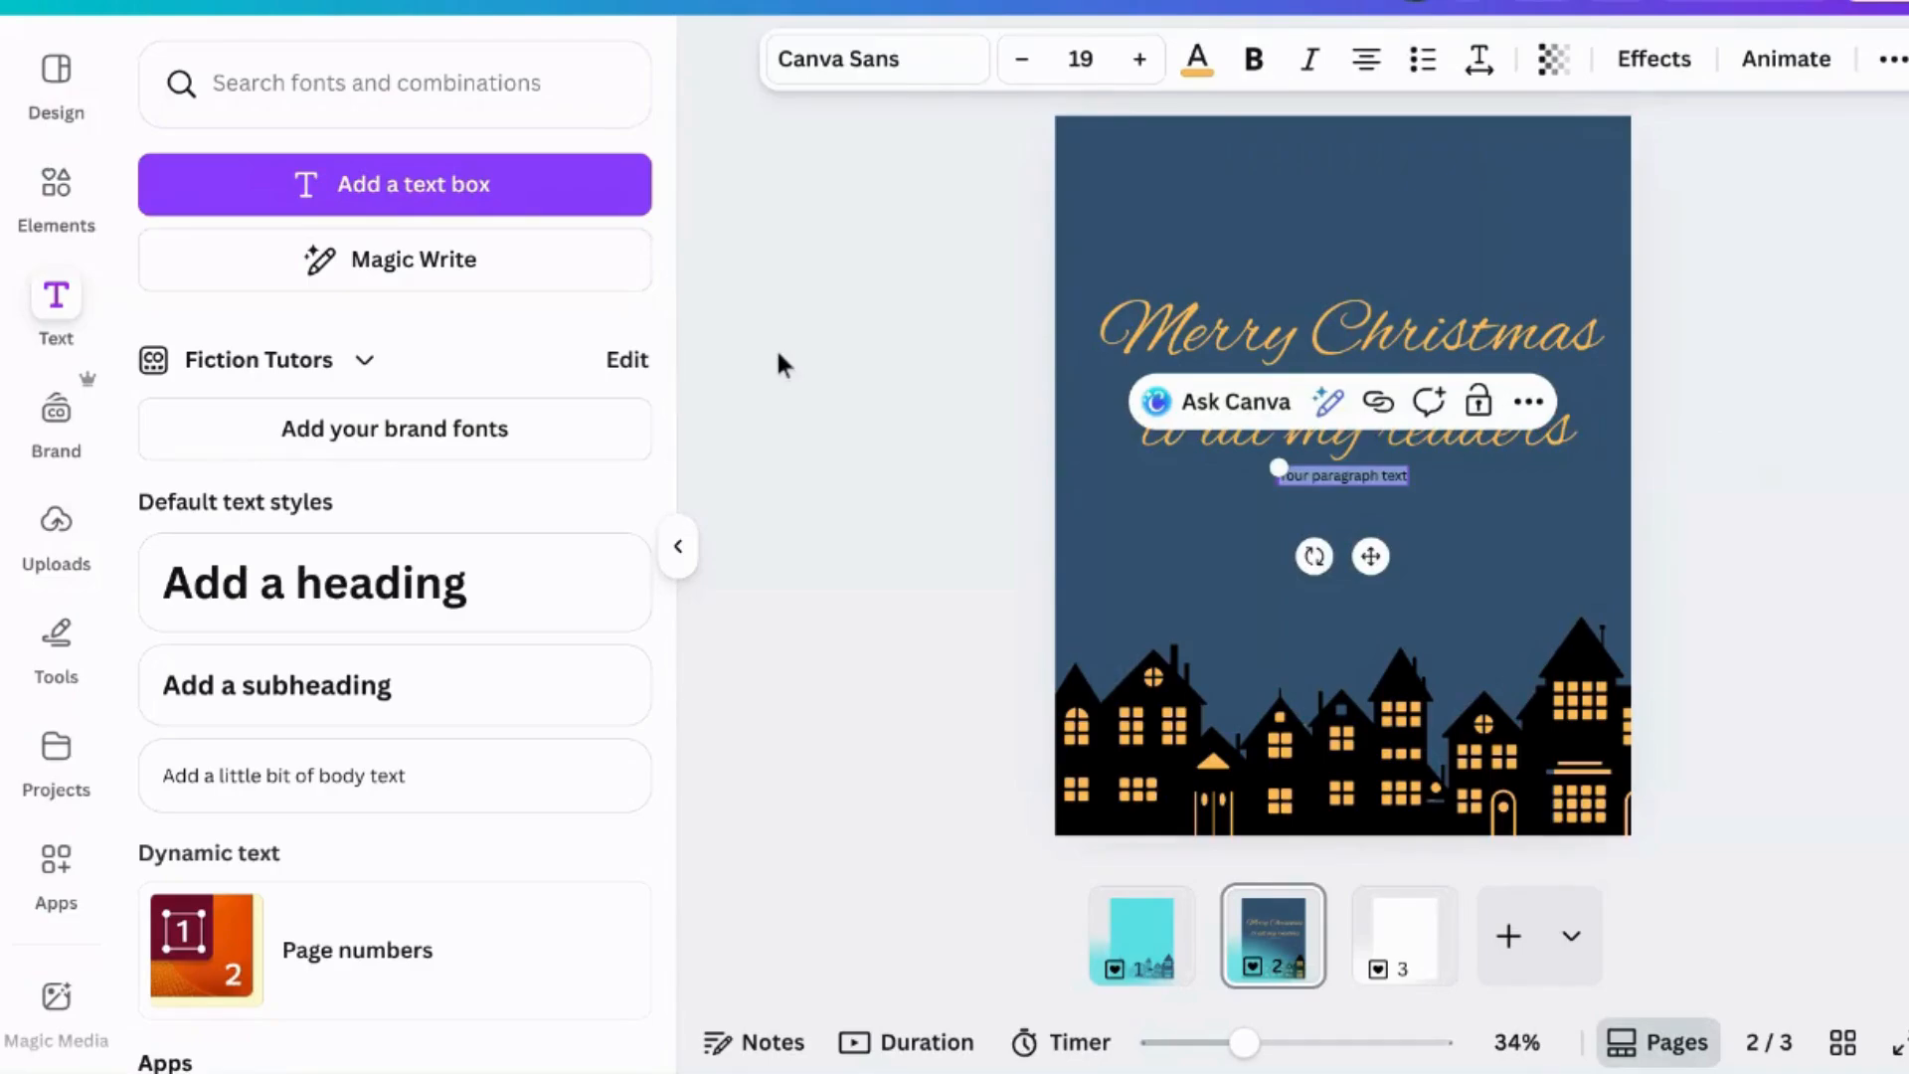
key(BackSpace)
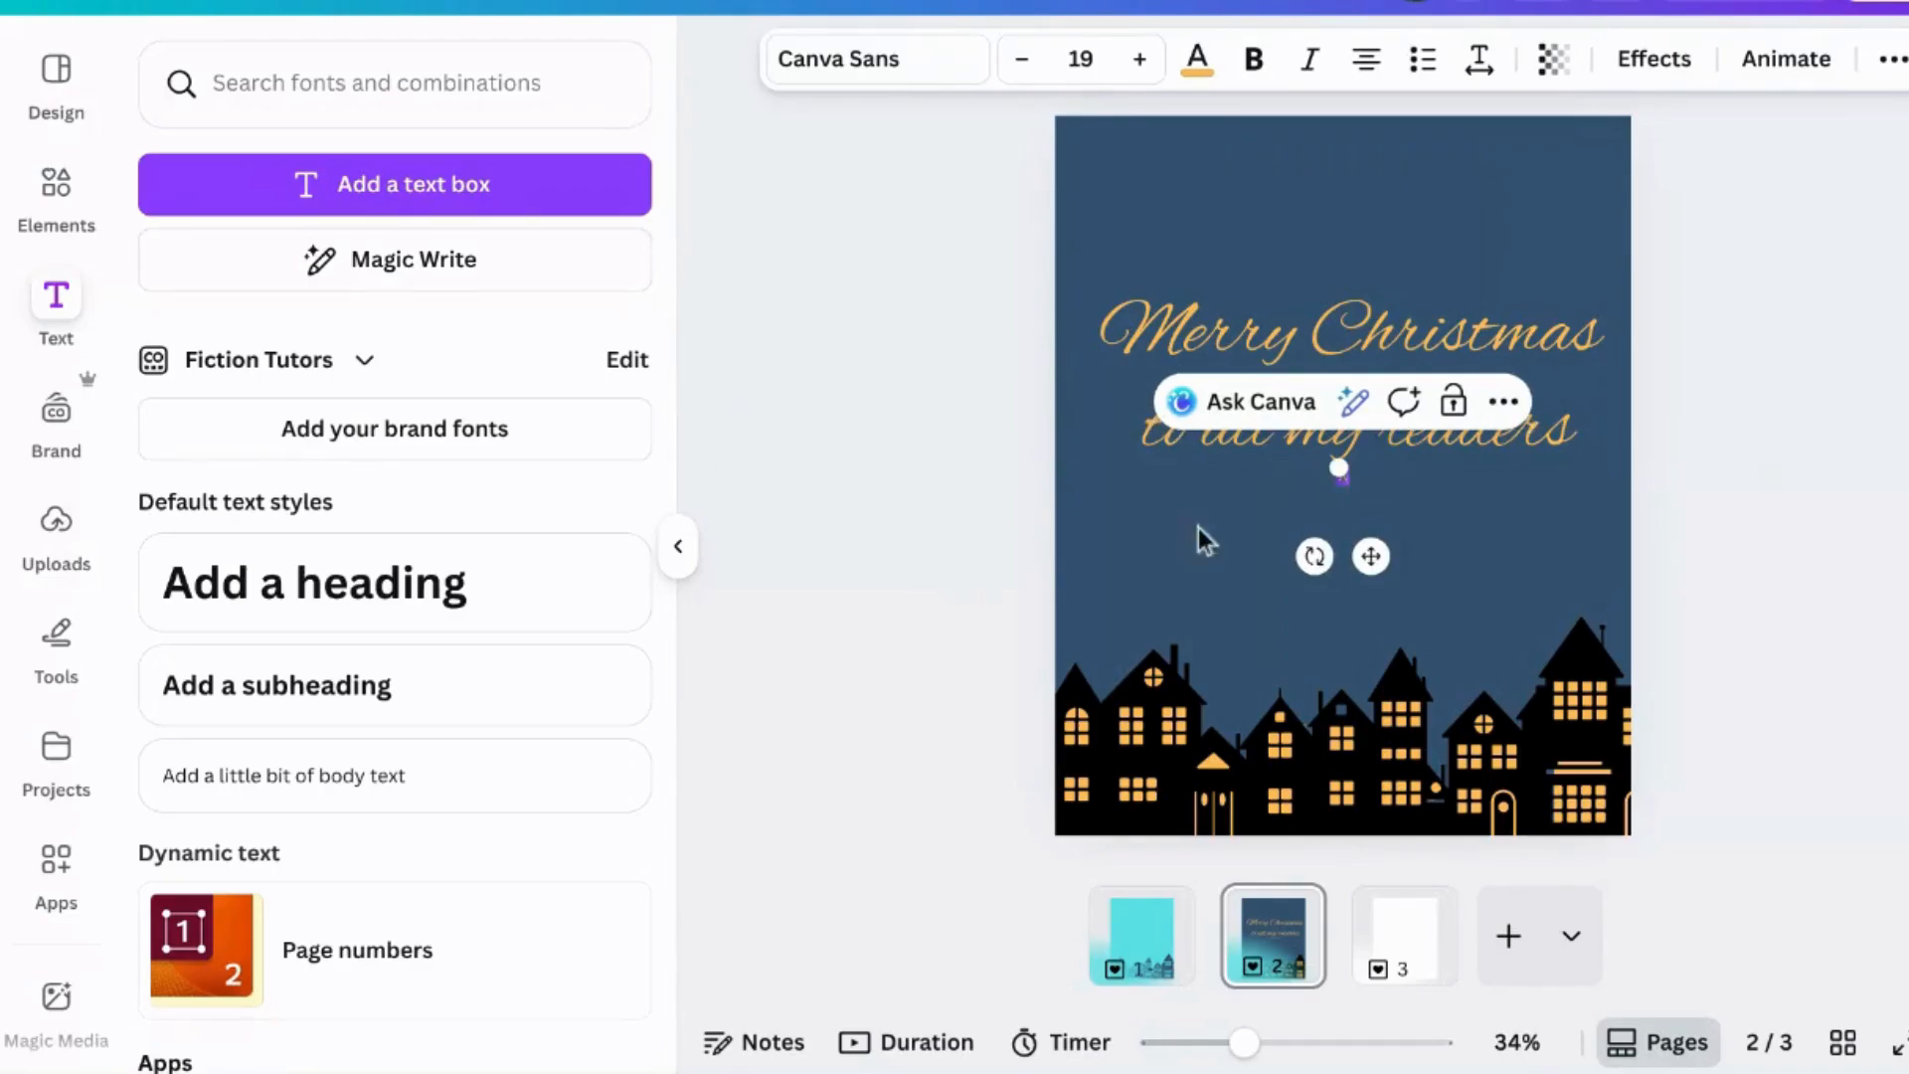
drag(1335, 470, 1347, 484)
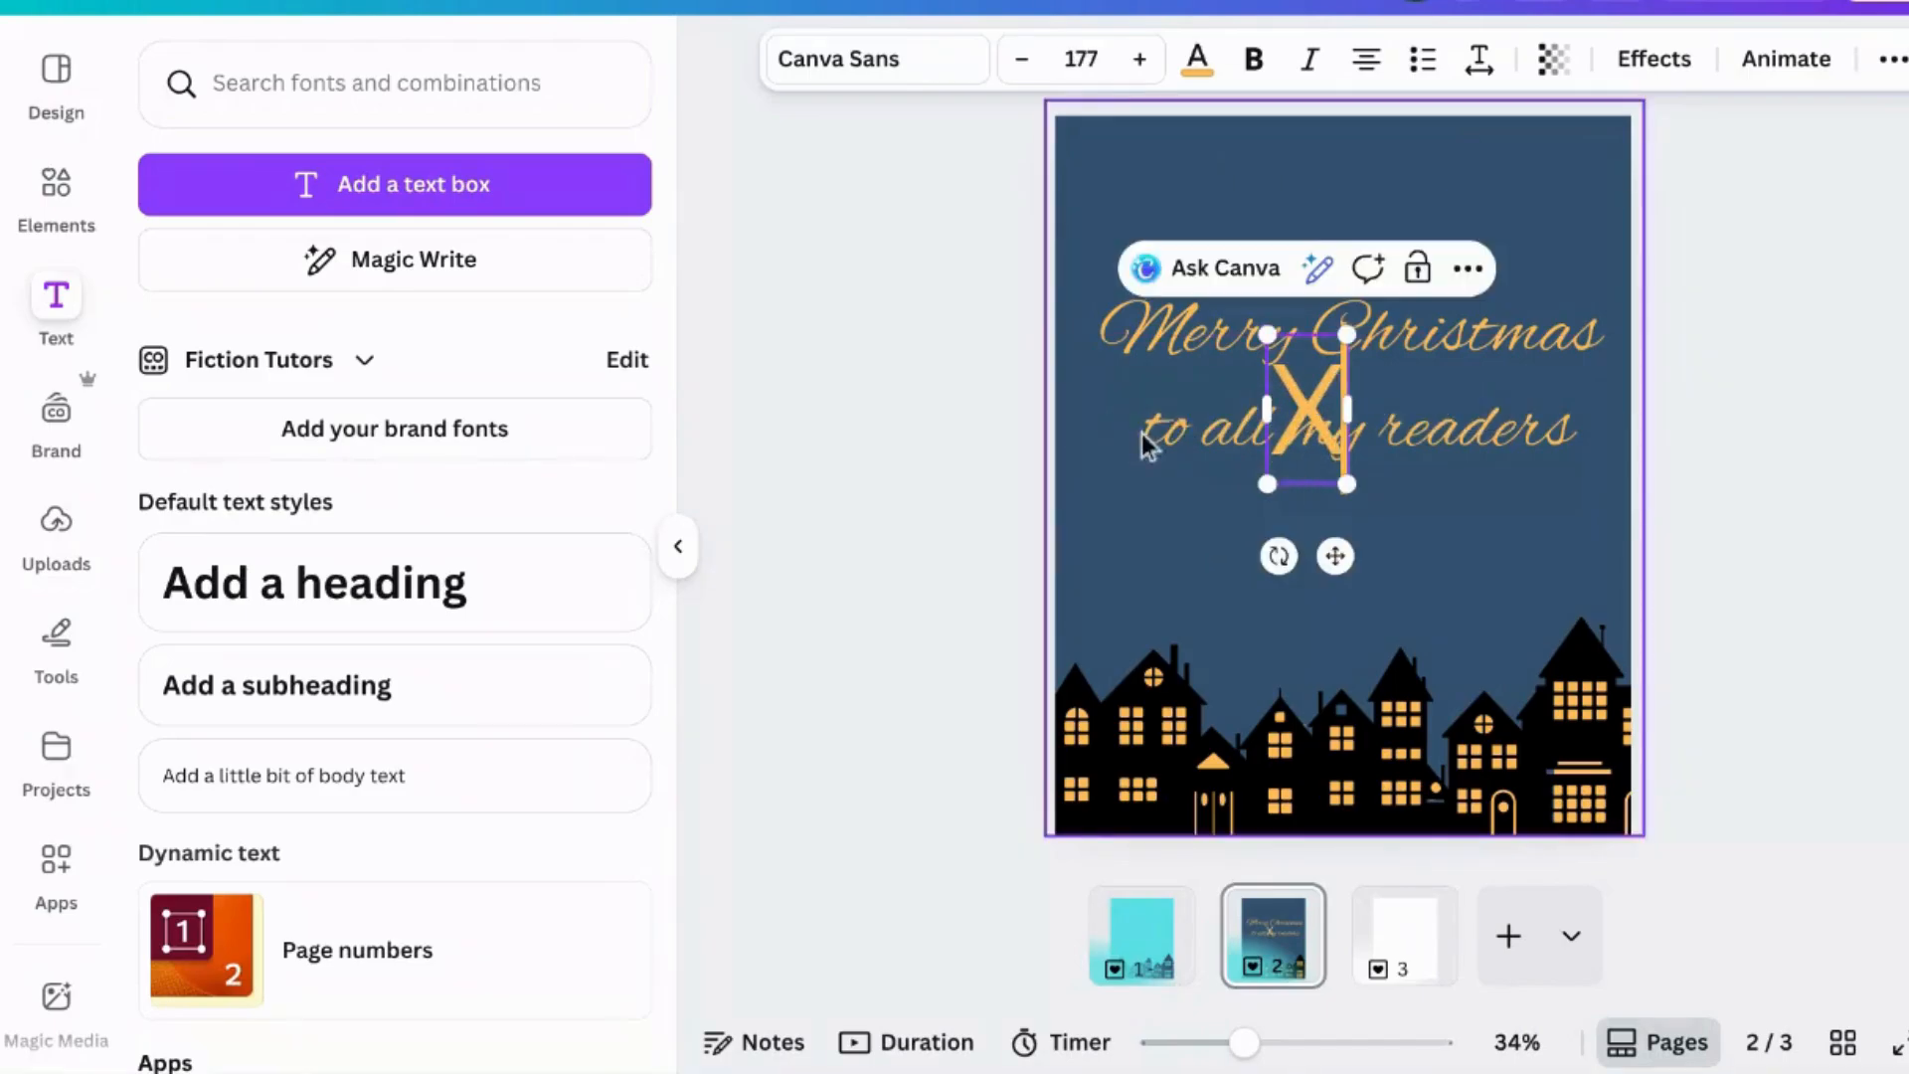
drag(1335, 556, 1466, 689)
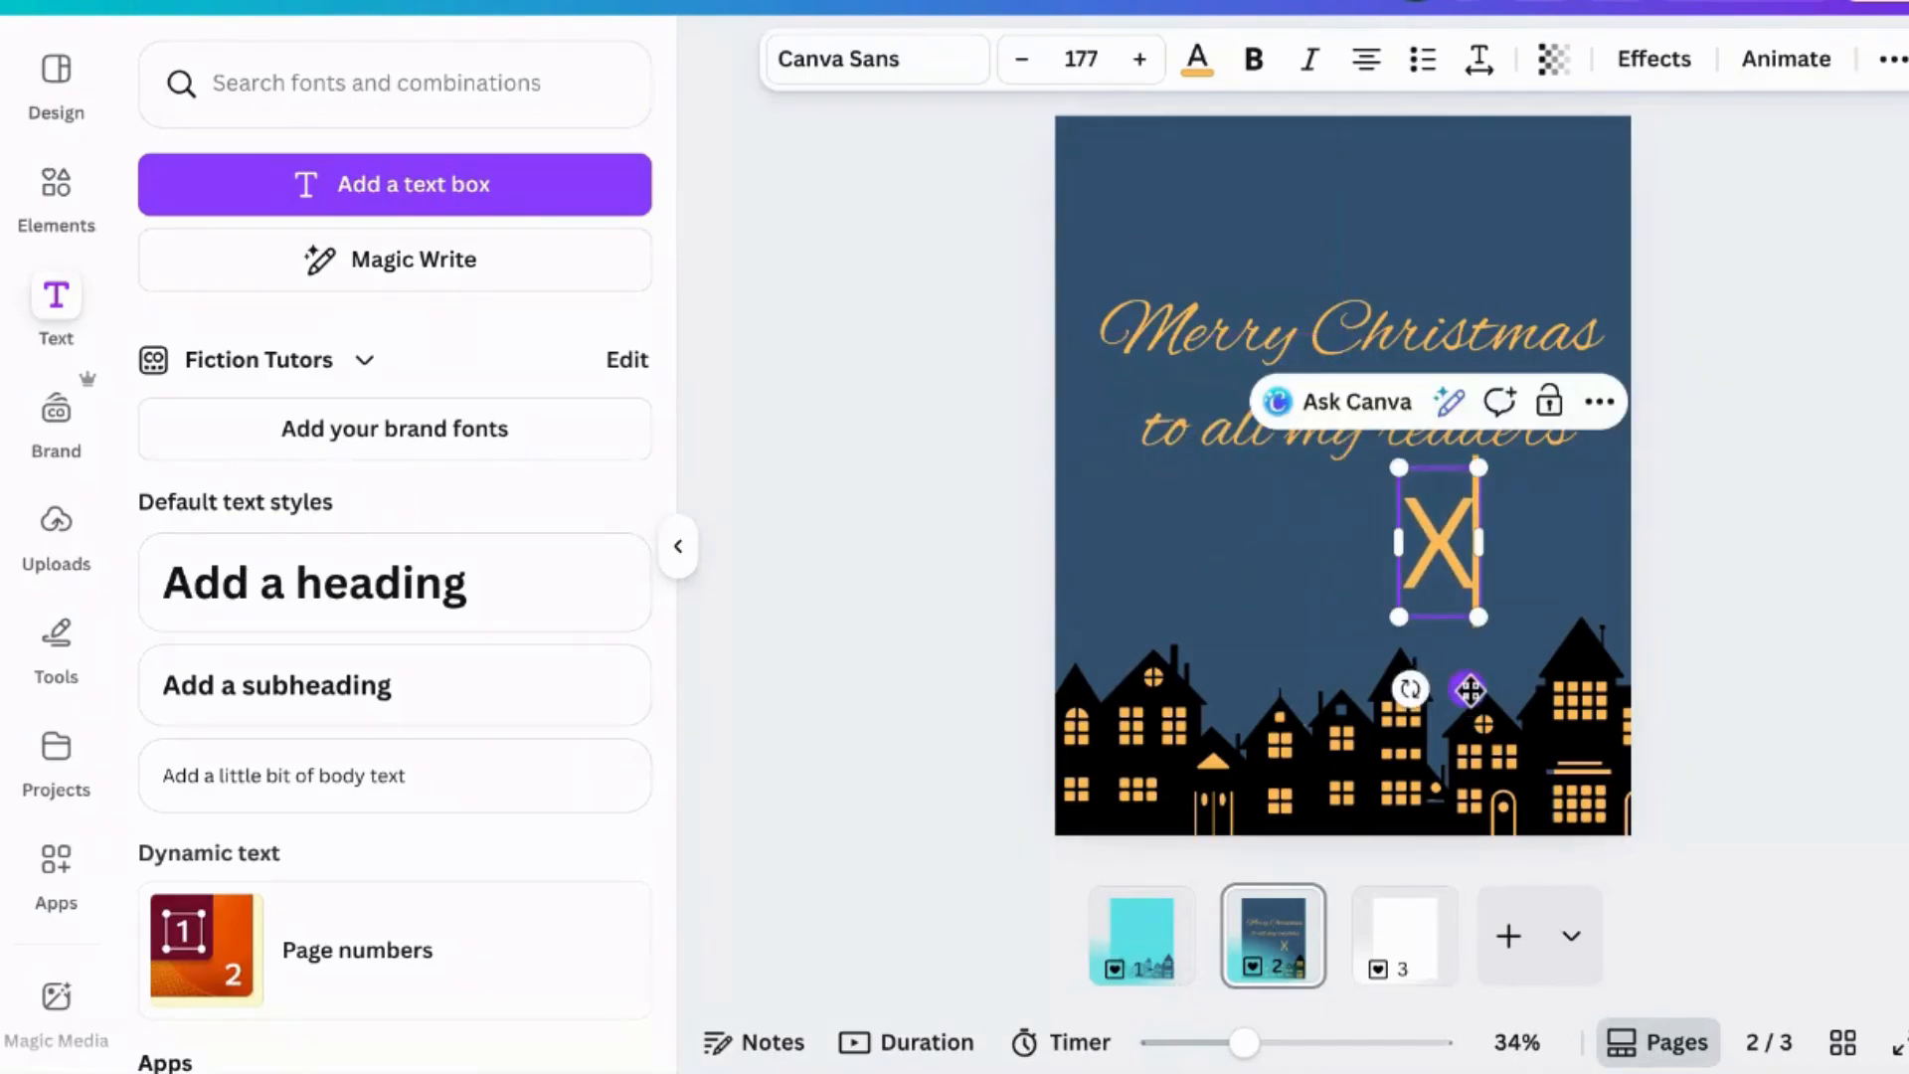
- Change the X text's font to Alex Brush
click(933, 69)
click(417, 443)
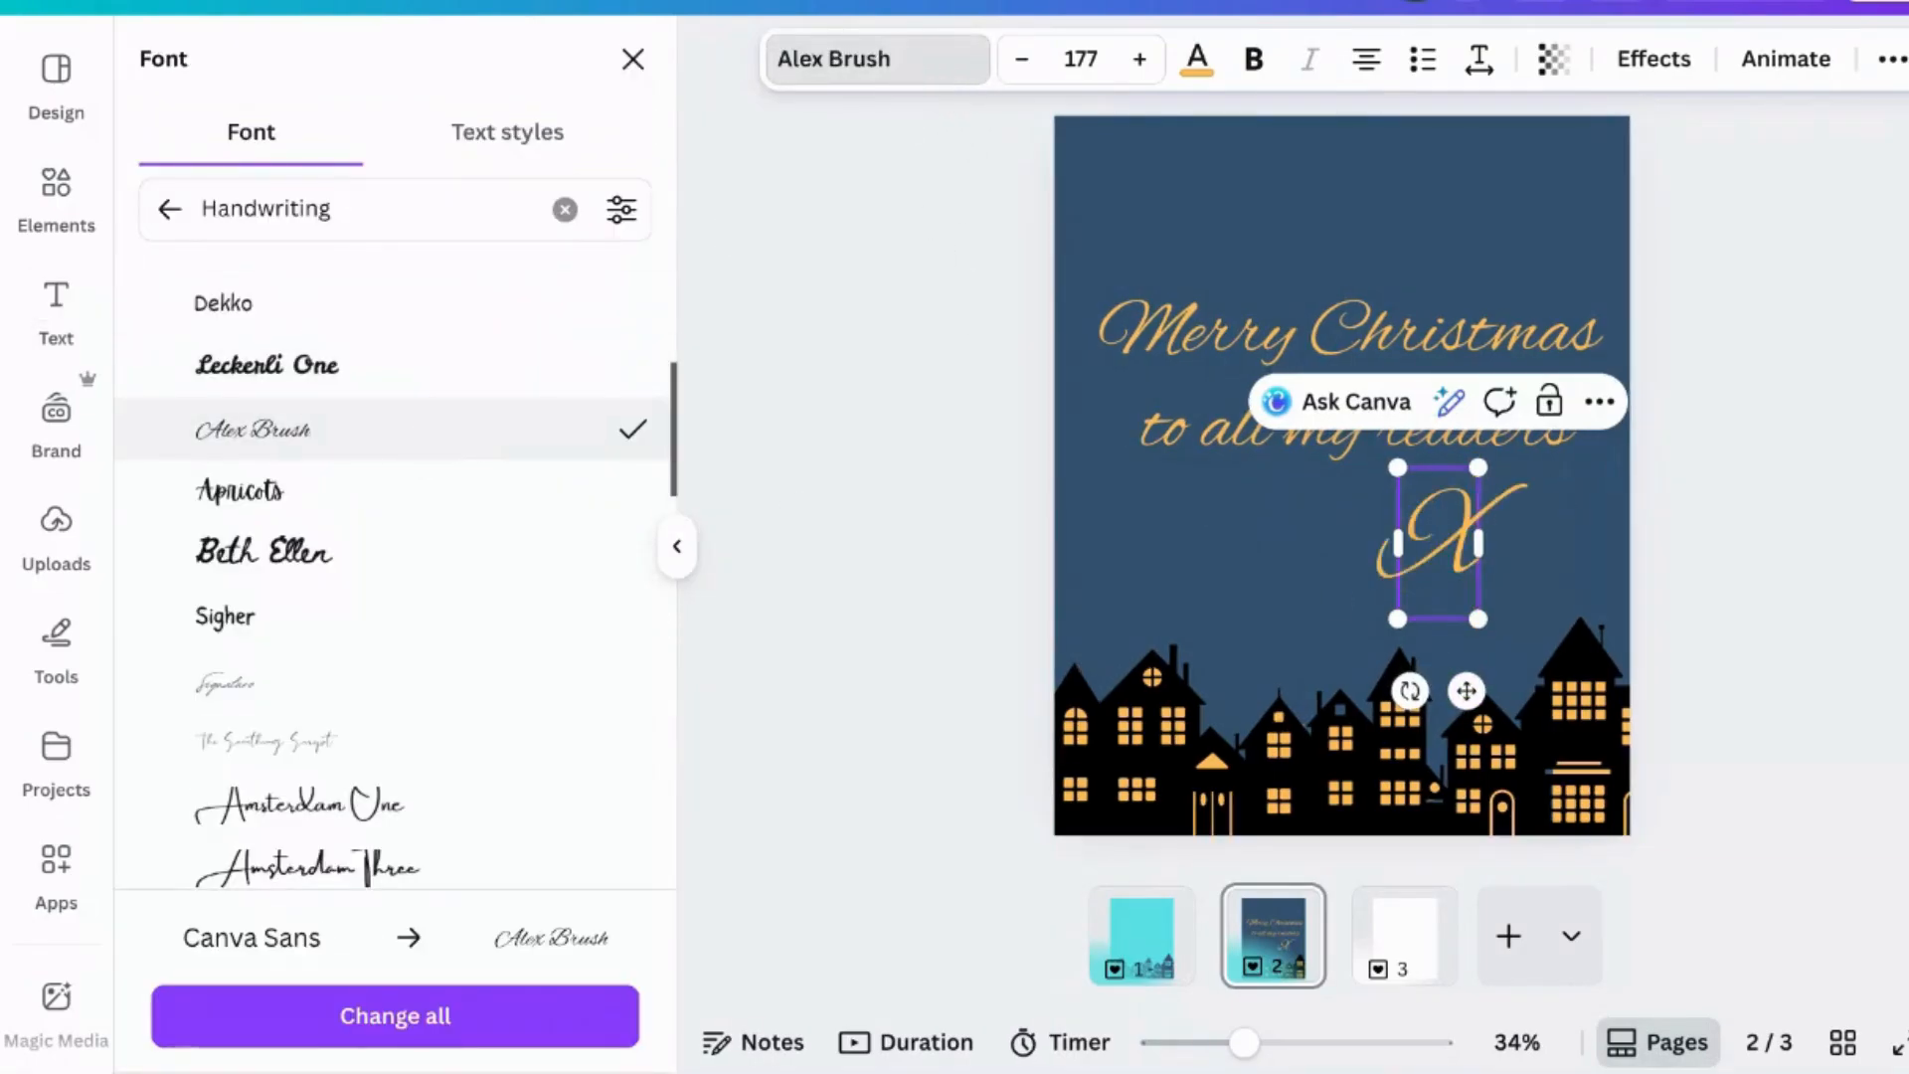
click(1780, 482)
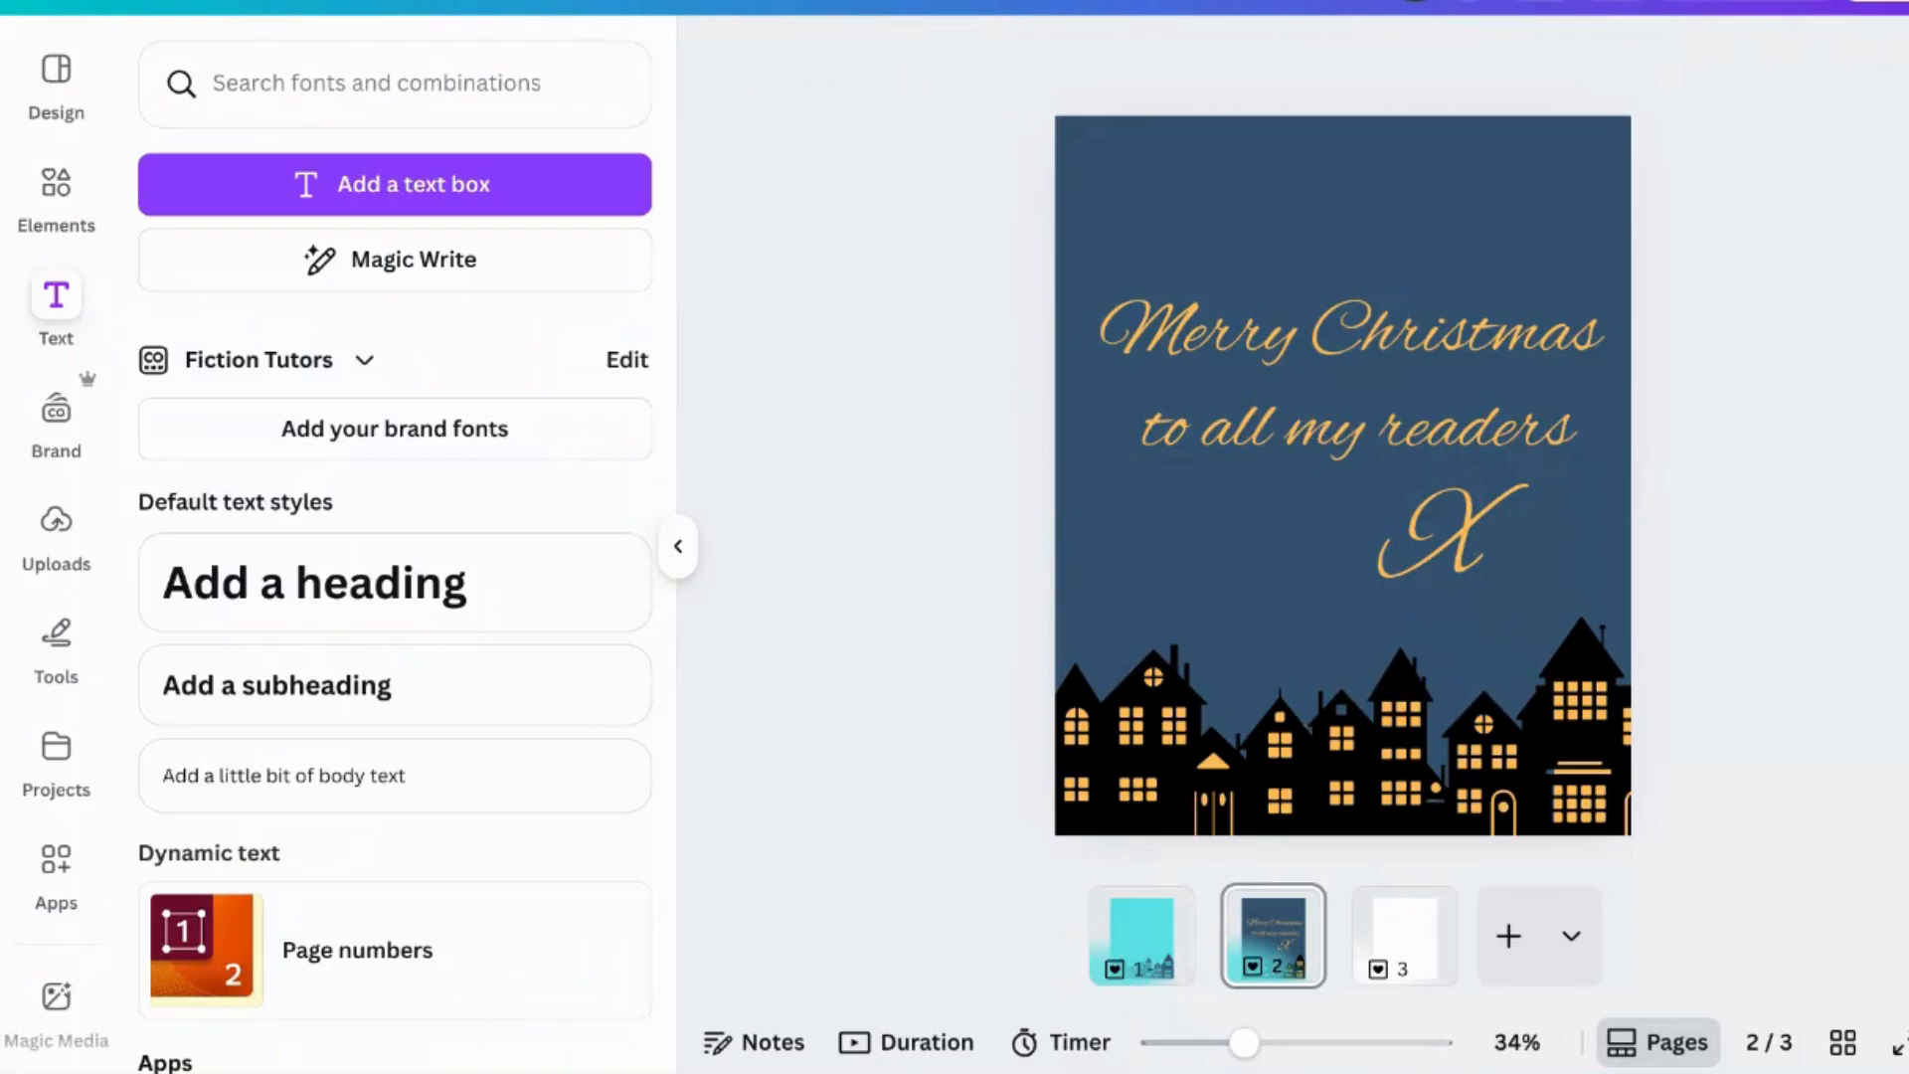
- Apply the Burst animation to the X text
click(1490, 540)
click(1472, 534)
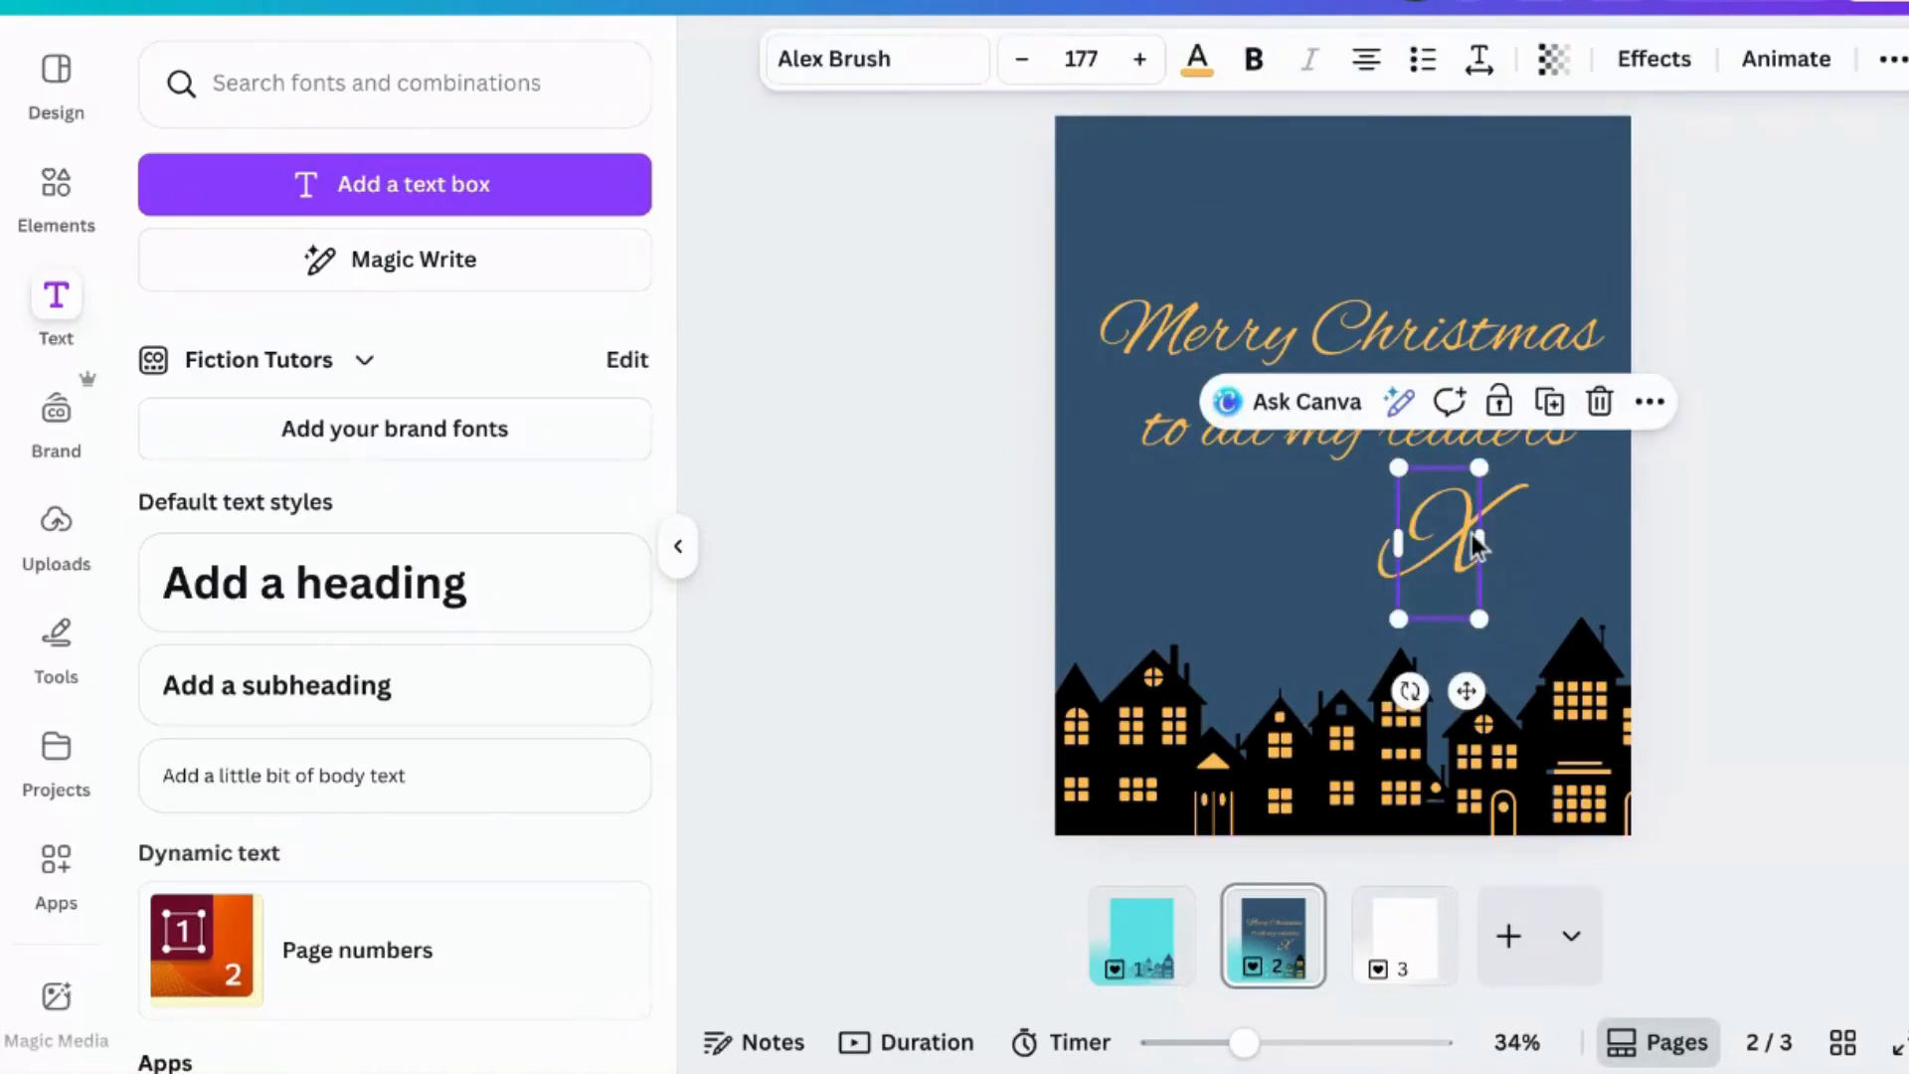
click(1655, 60)
scroll(20, 756, down, 1)
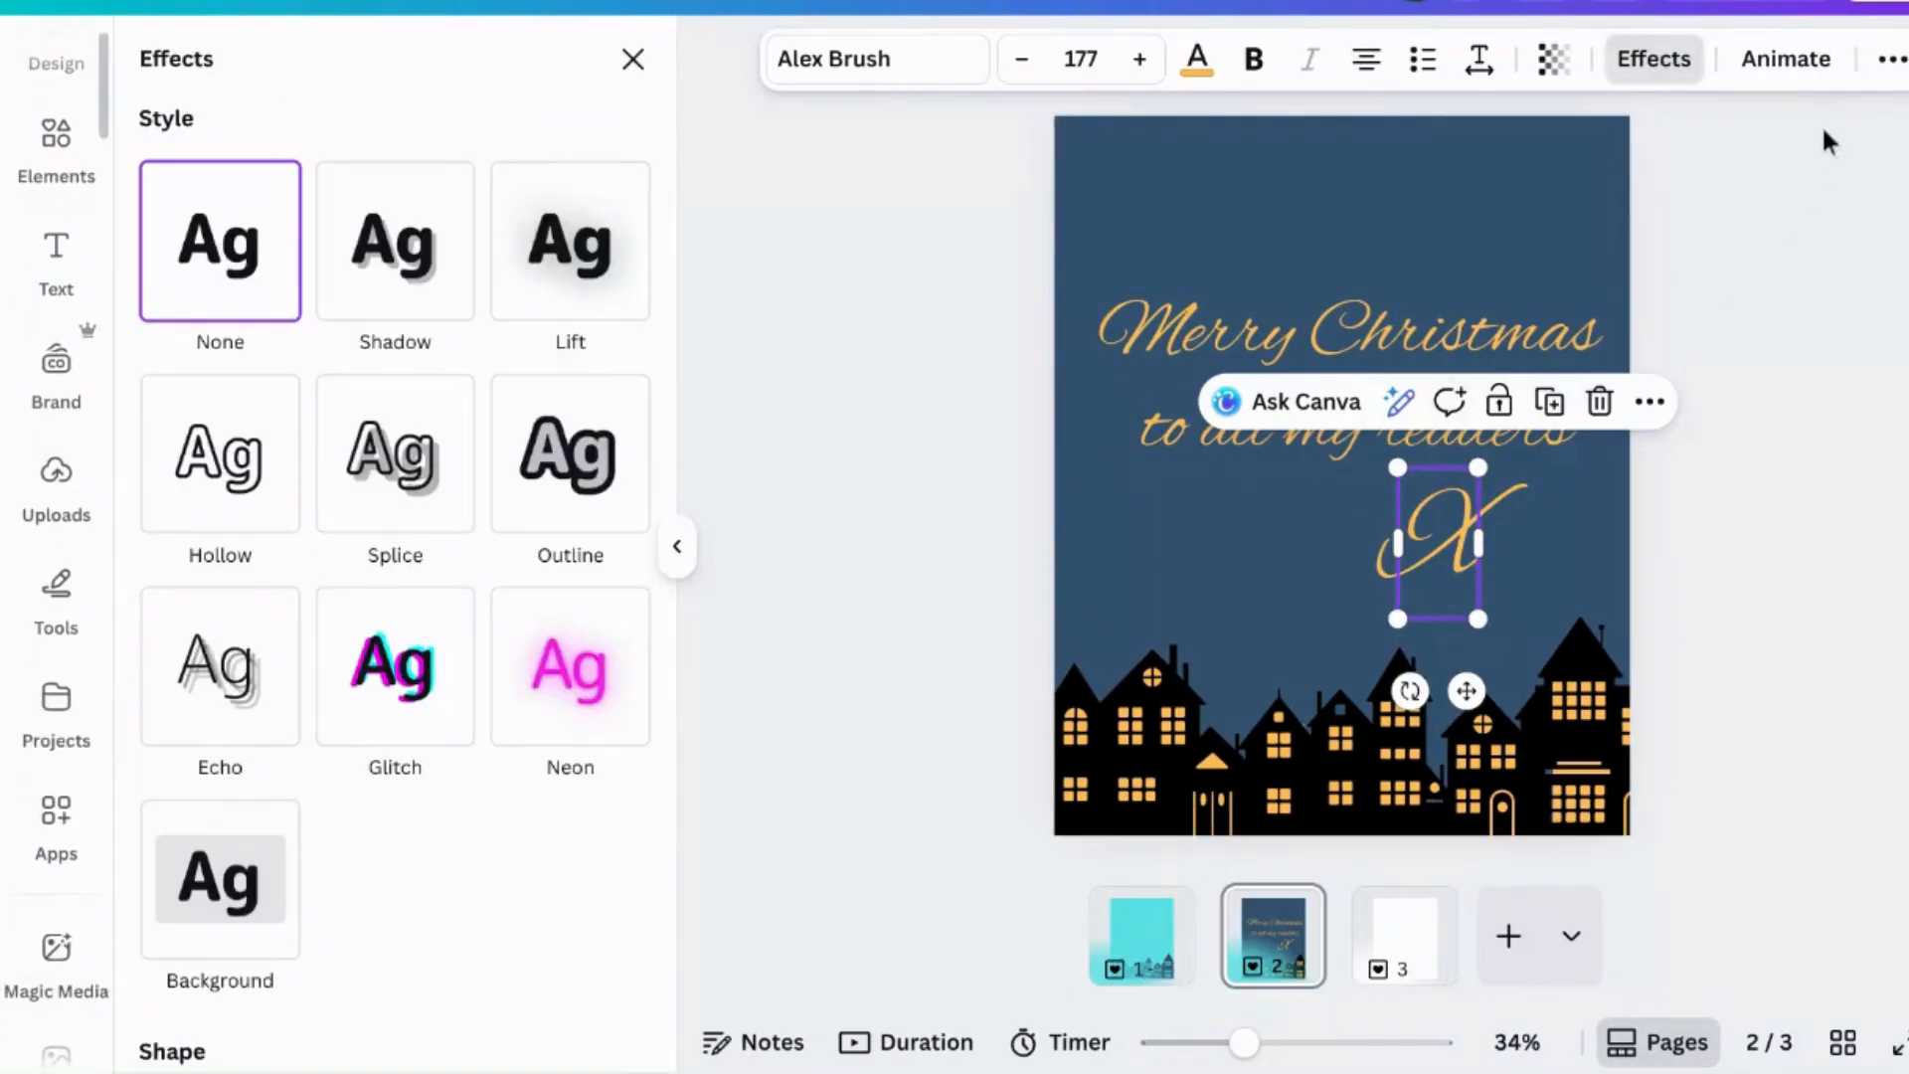
click(1786, 61)
scroll(571, 553, down, 8)
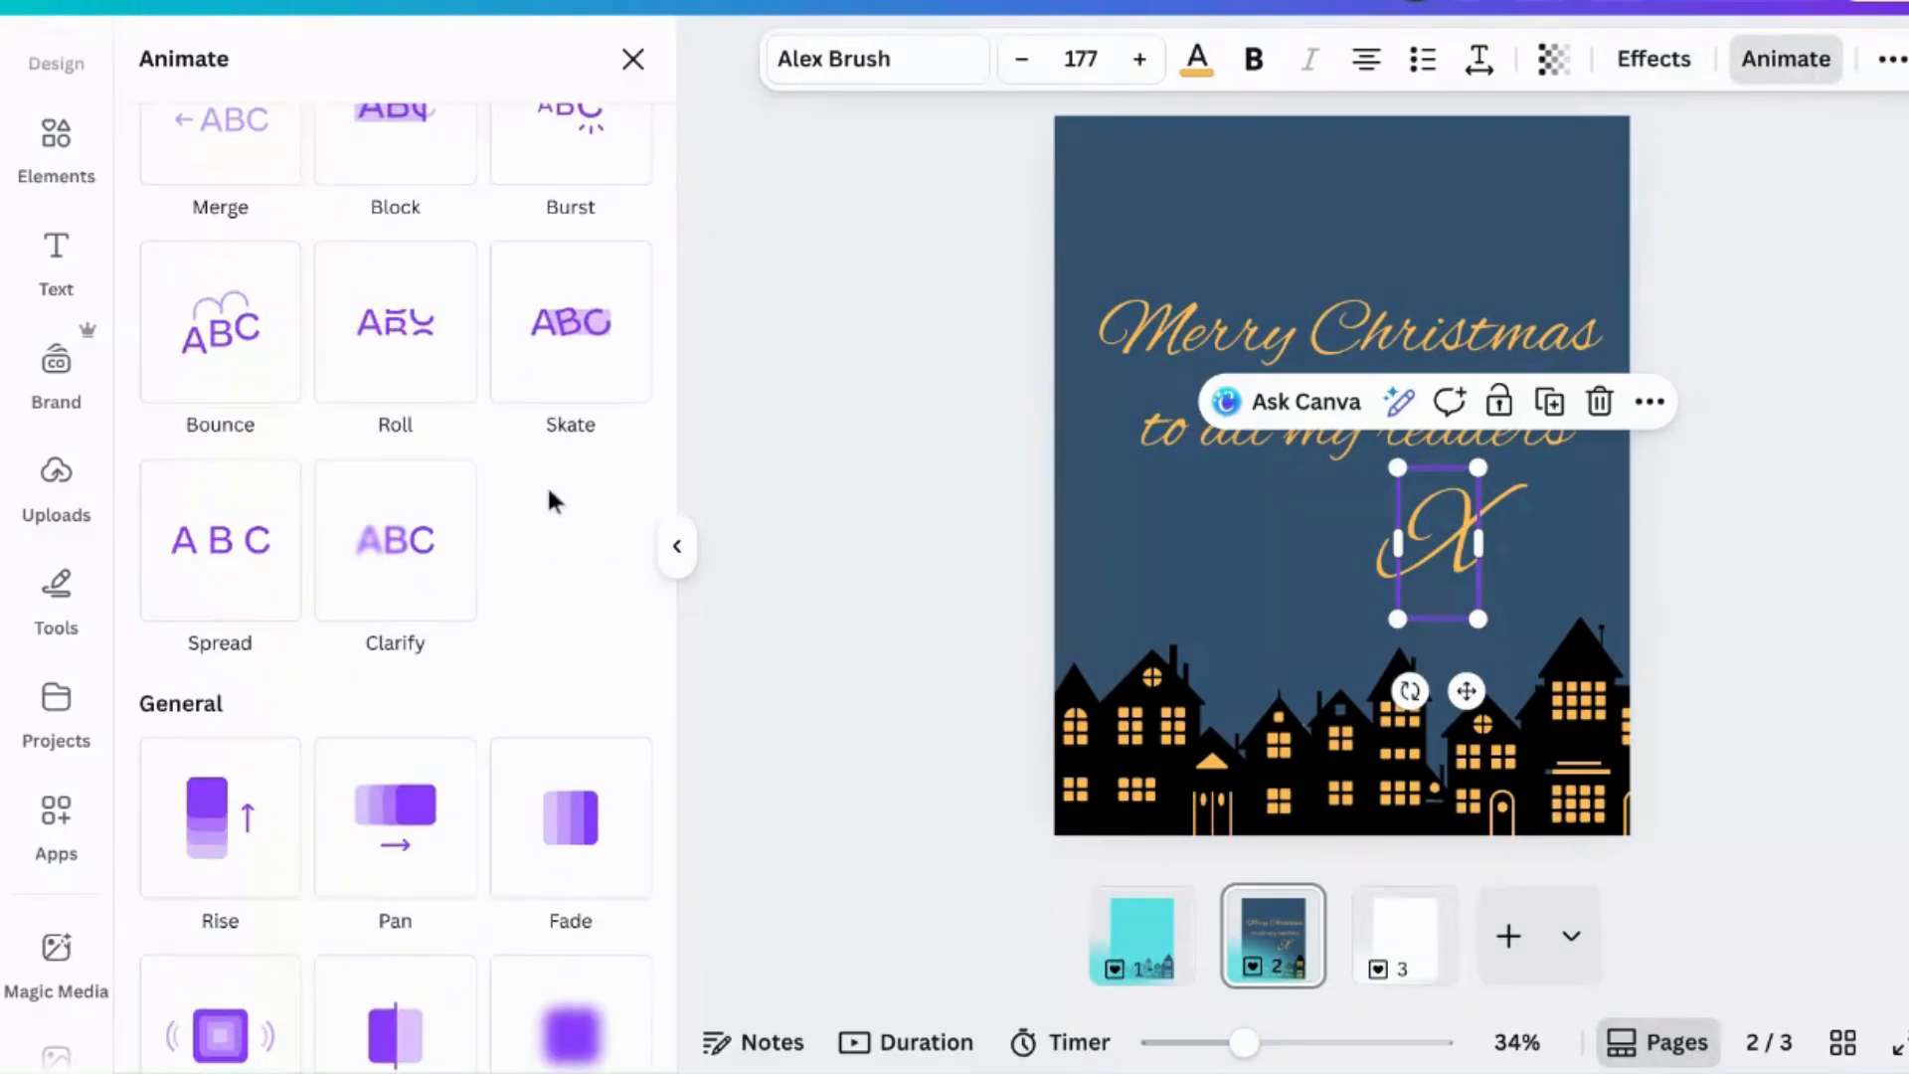
scroll(547, 483, up, 1)
click(577, 257)
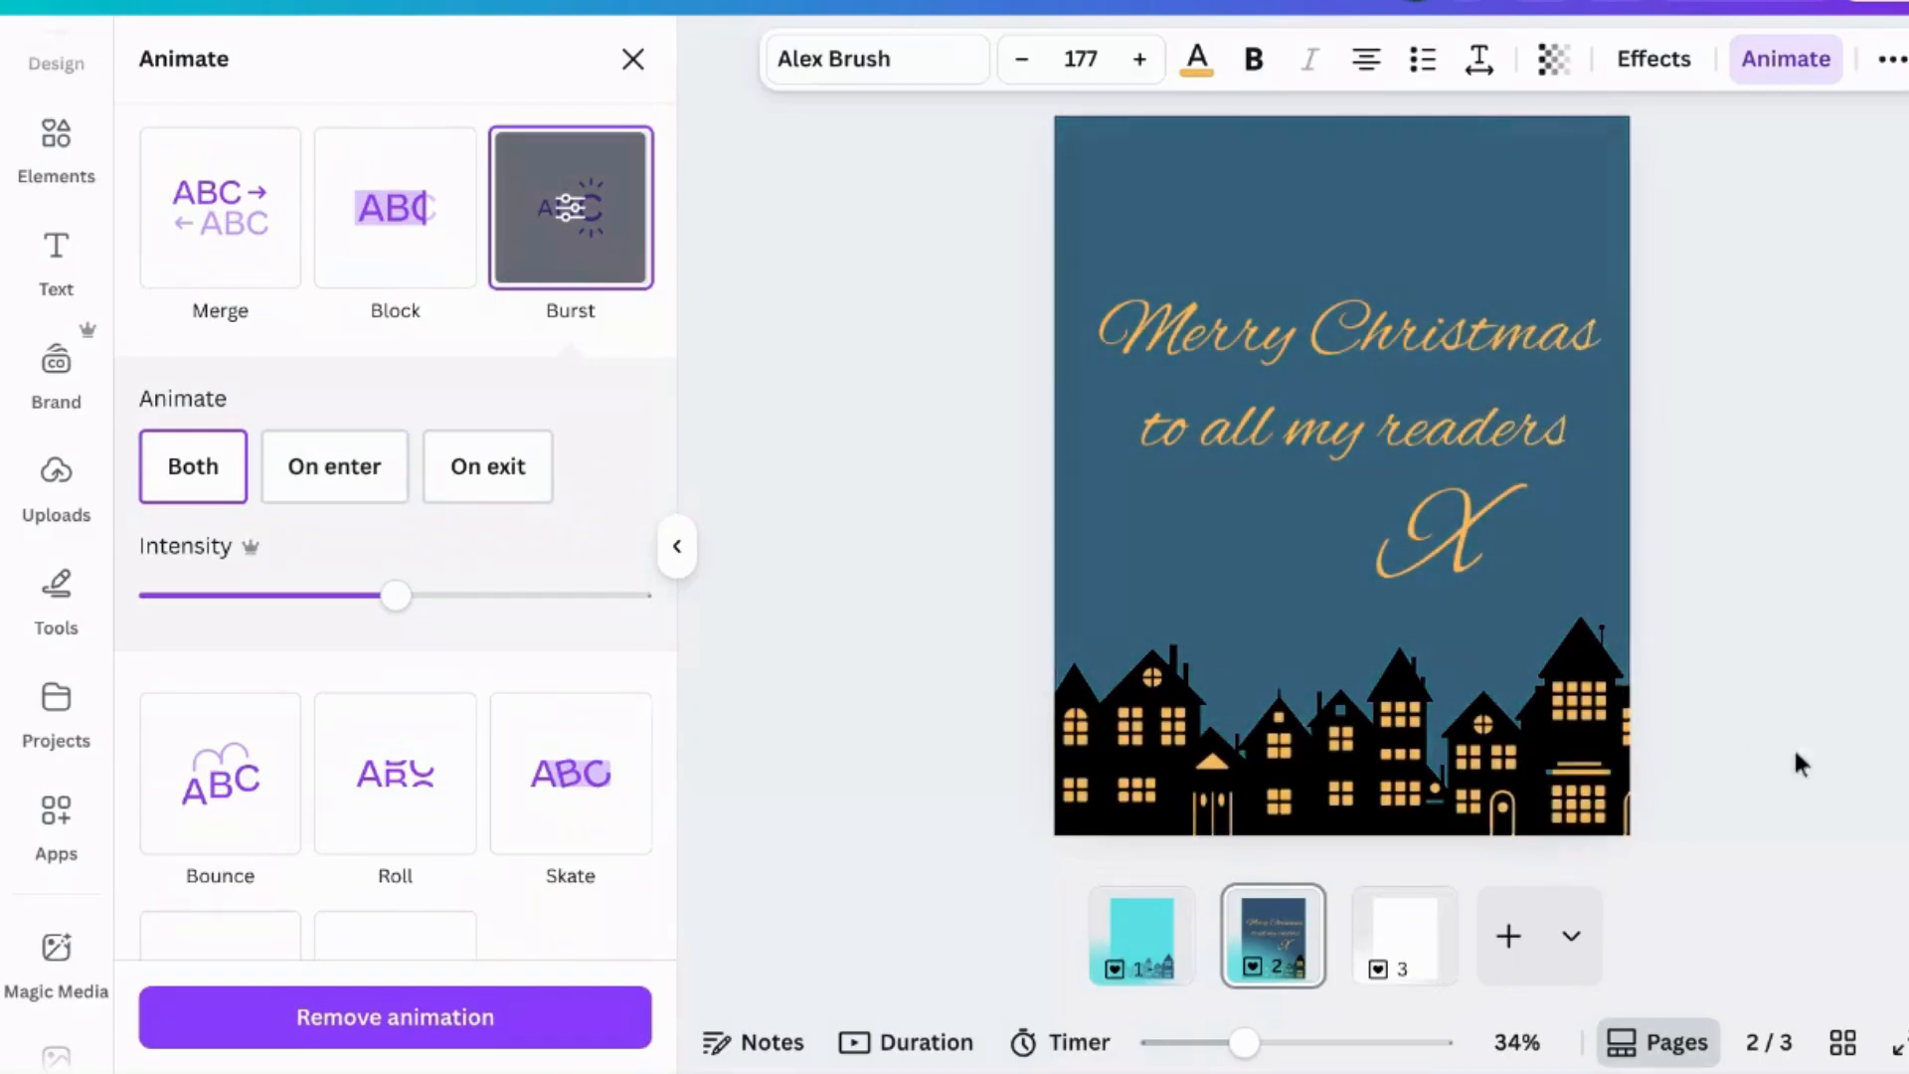
- Show element timing for the Merry Christmas heading and shorten its time bar to about 4.0 s
click(1447, 537)
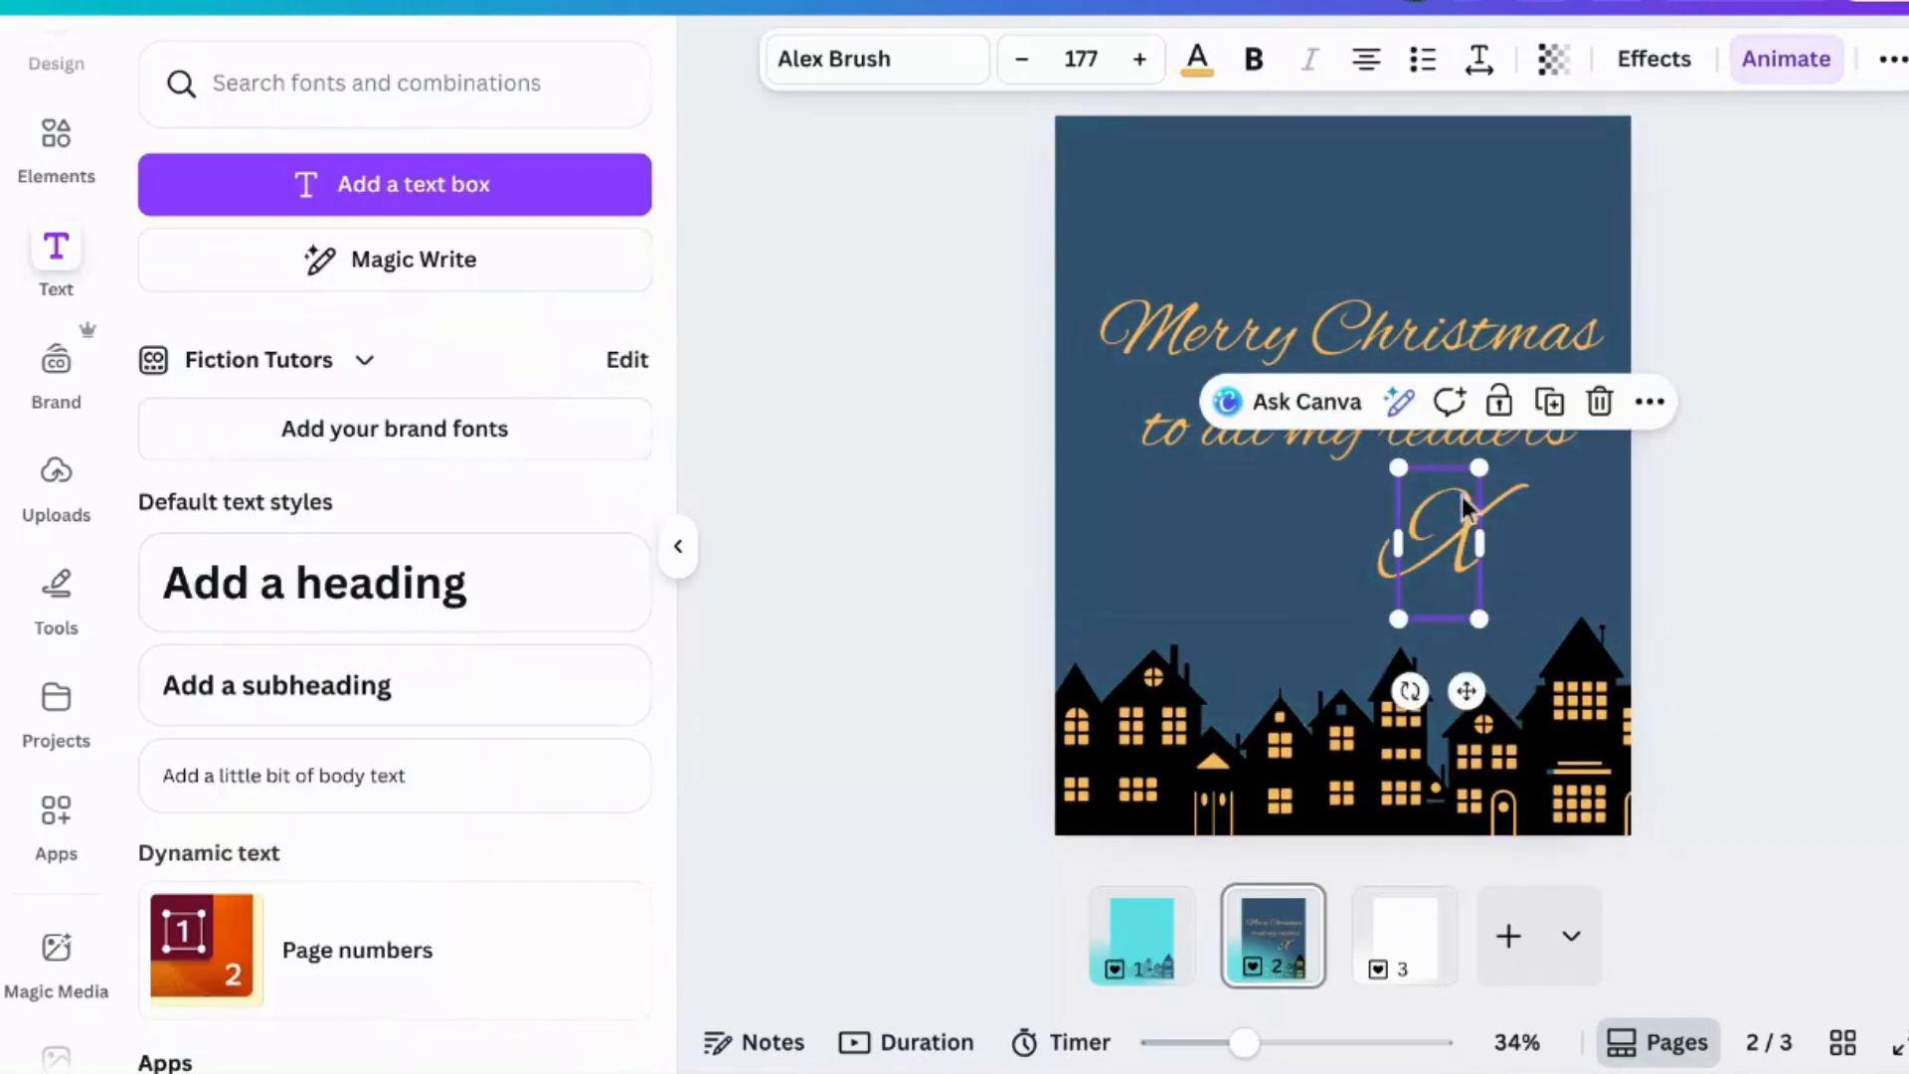
click(1286, 344)
right_click(1286, 342)
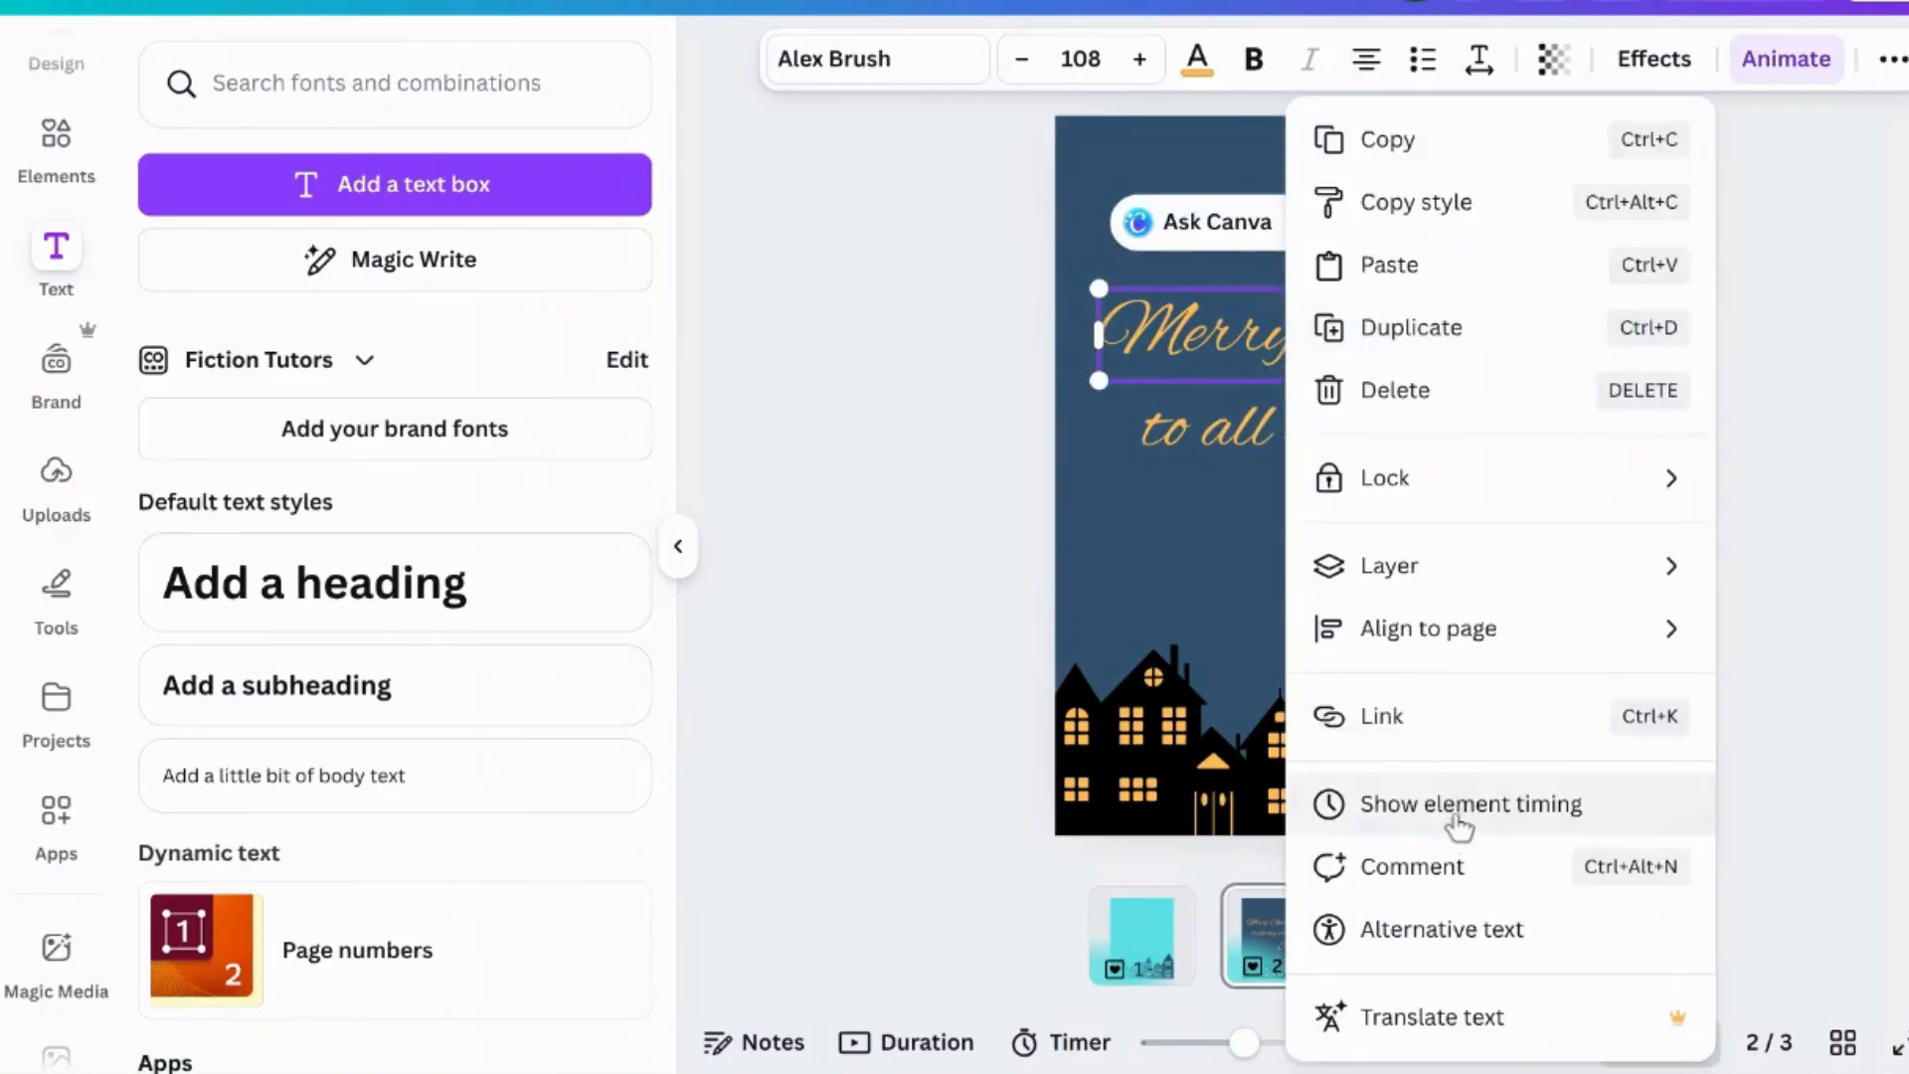
click(1402, 807)
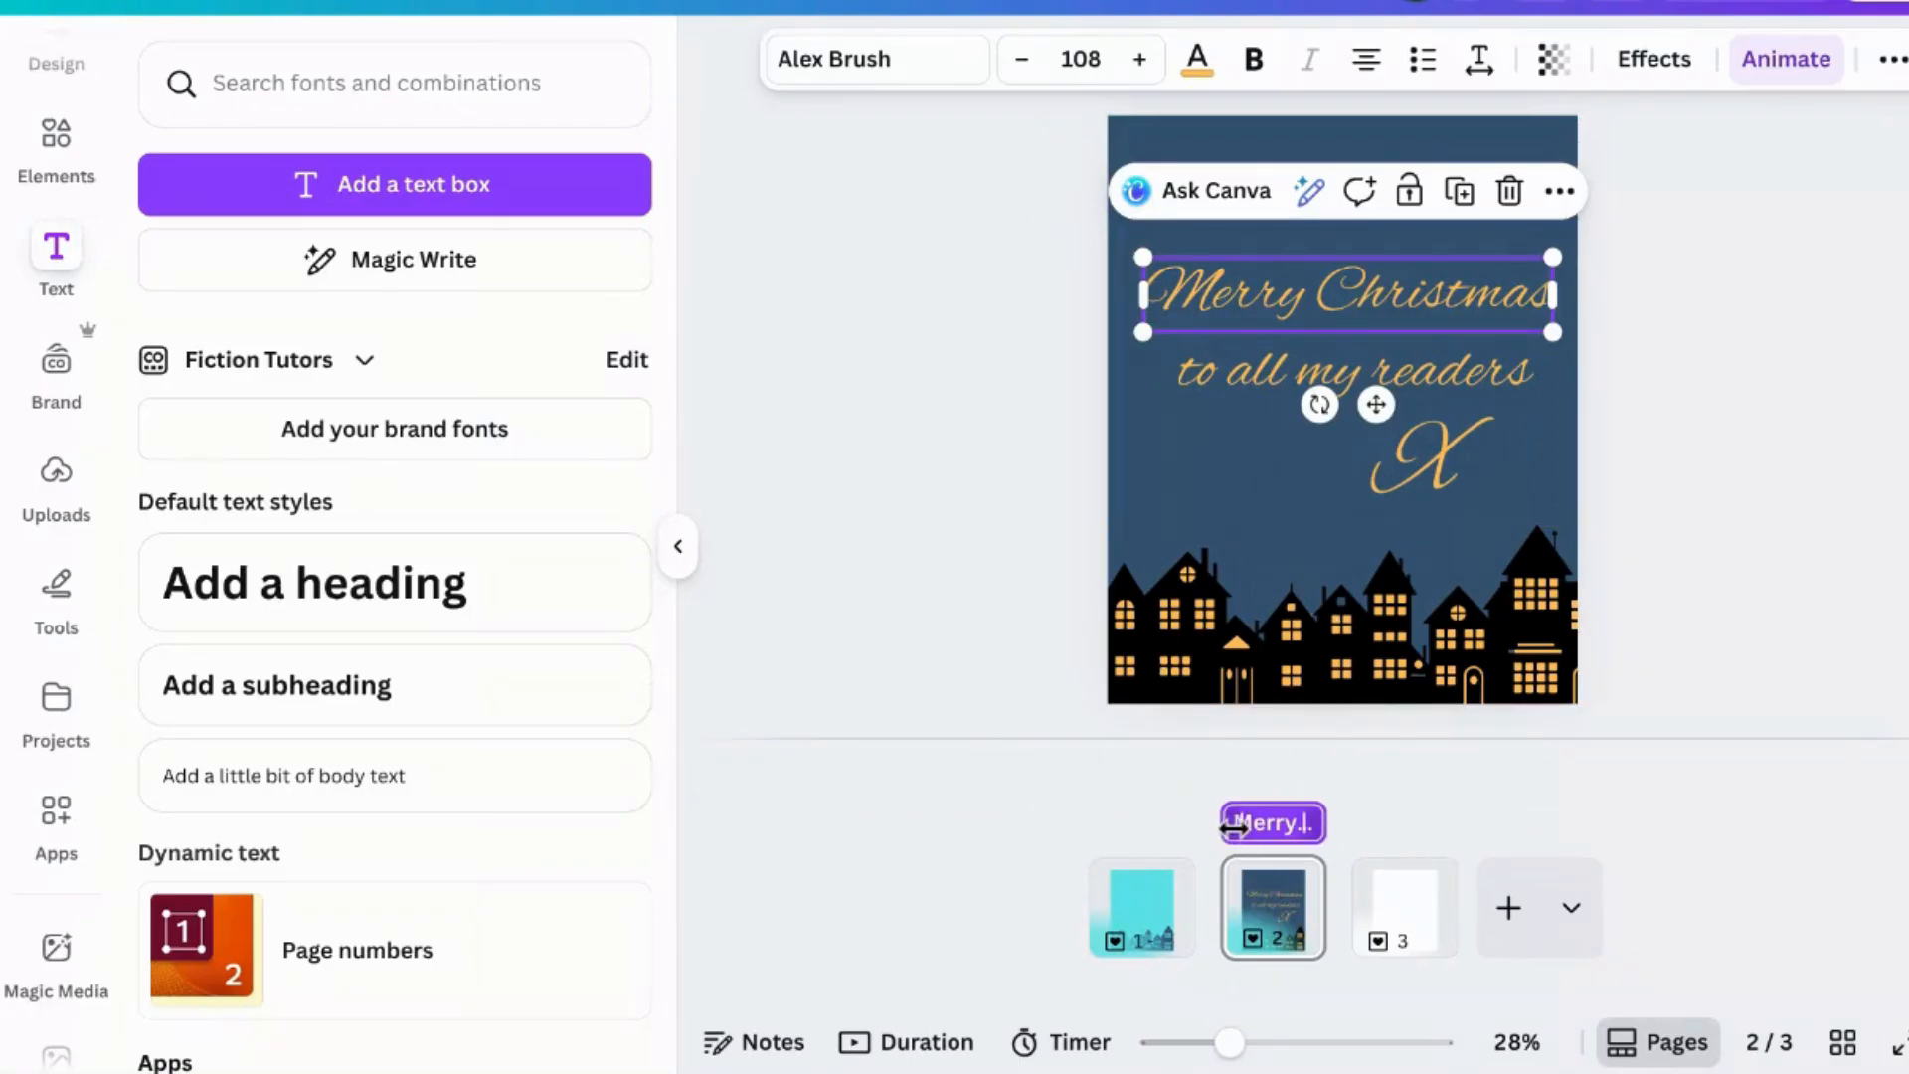
drag(1233, 827, 1250, 824)
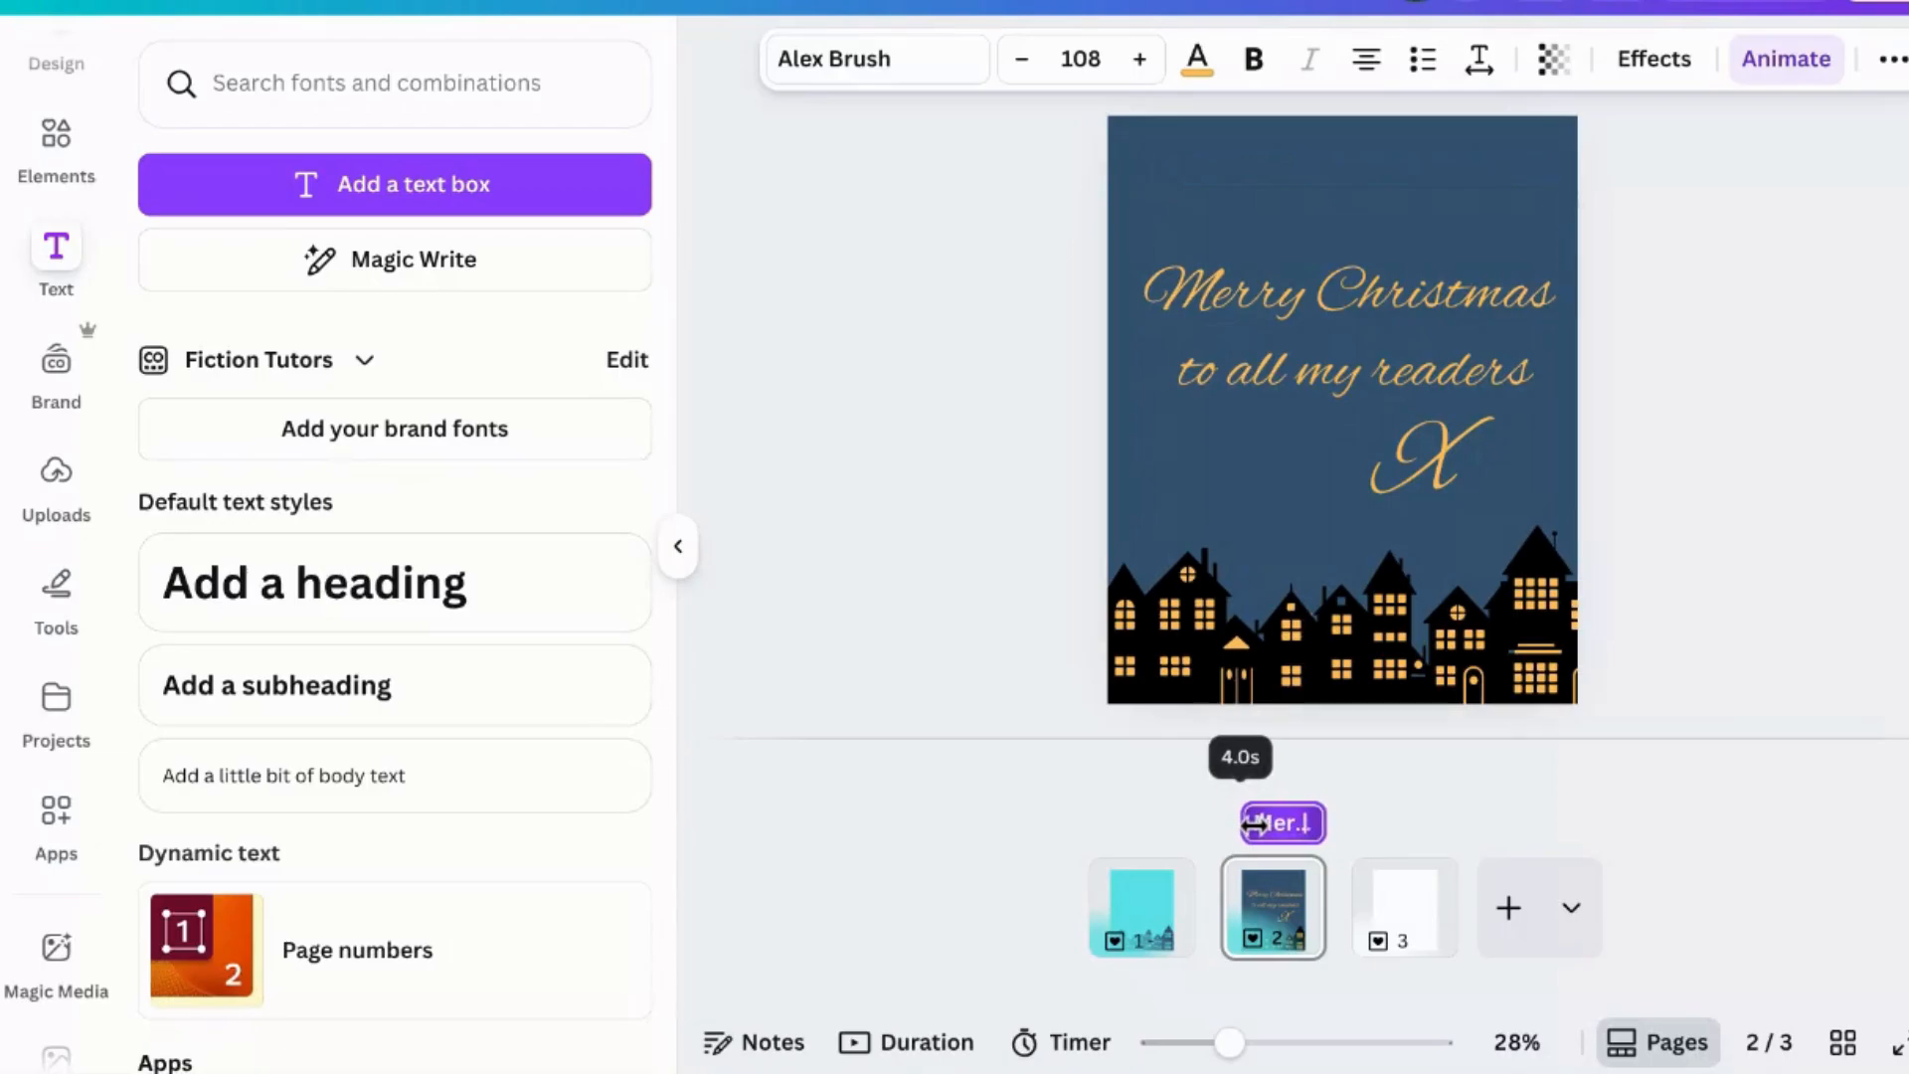
drag(1253, 823, 1255, 823)
- Shorten the "to all my readers" time bar to about 3.5 s so it appears later
click(1402, 390)
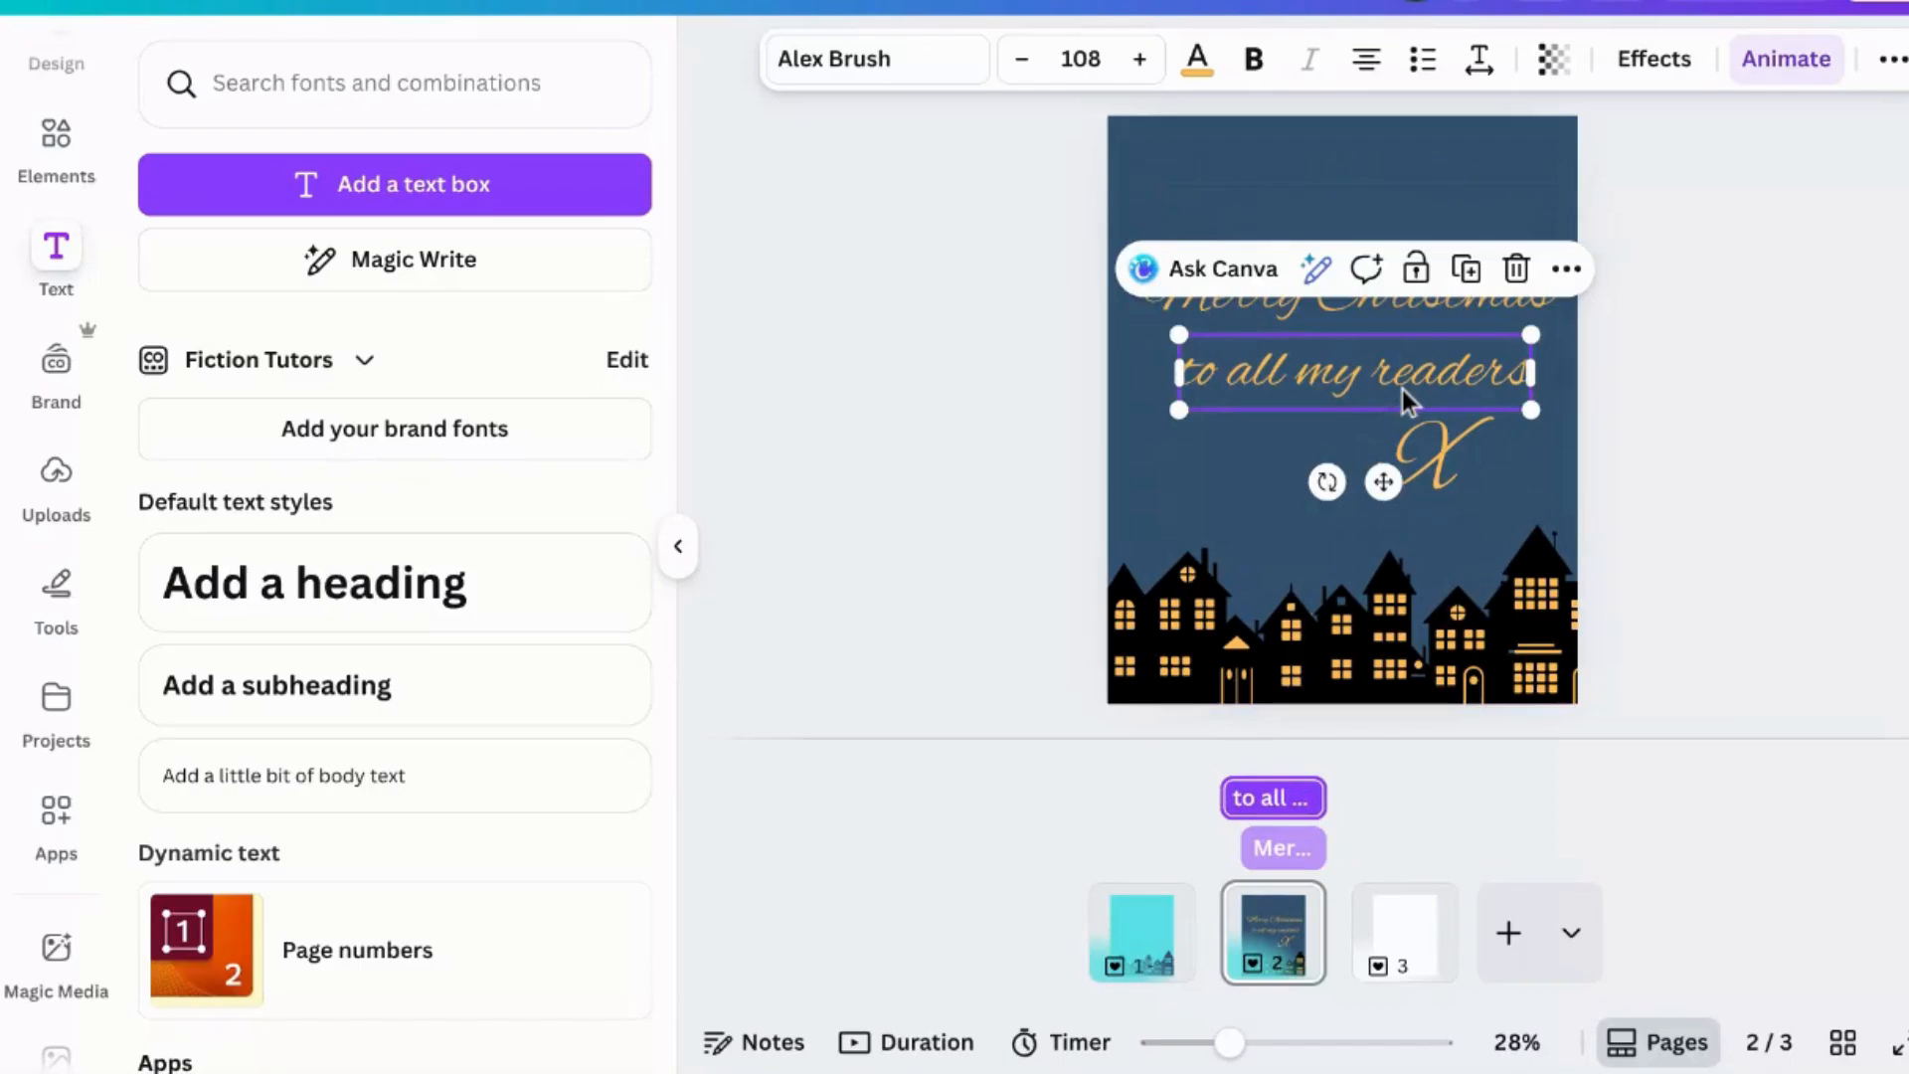
drag(1234, 797, 1270, 797)
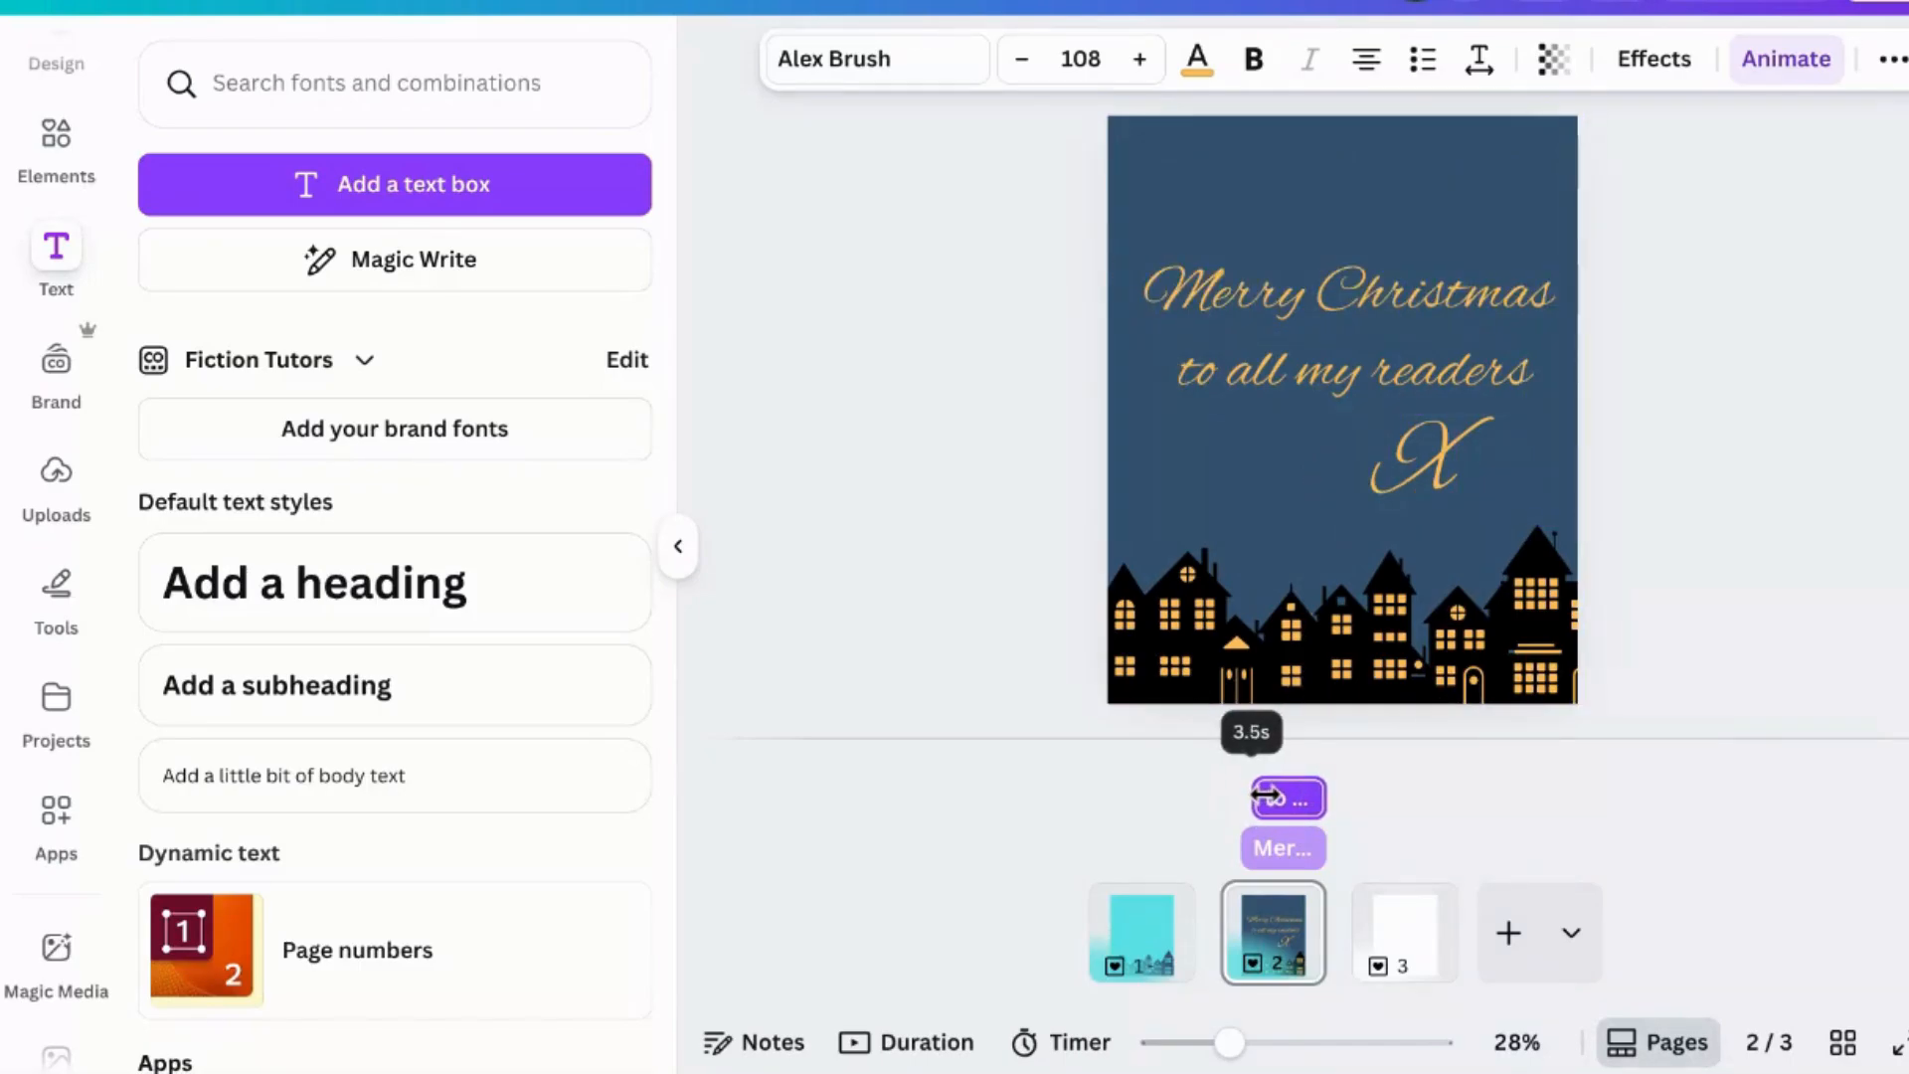
drag(1265, 795, 1267, 795)
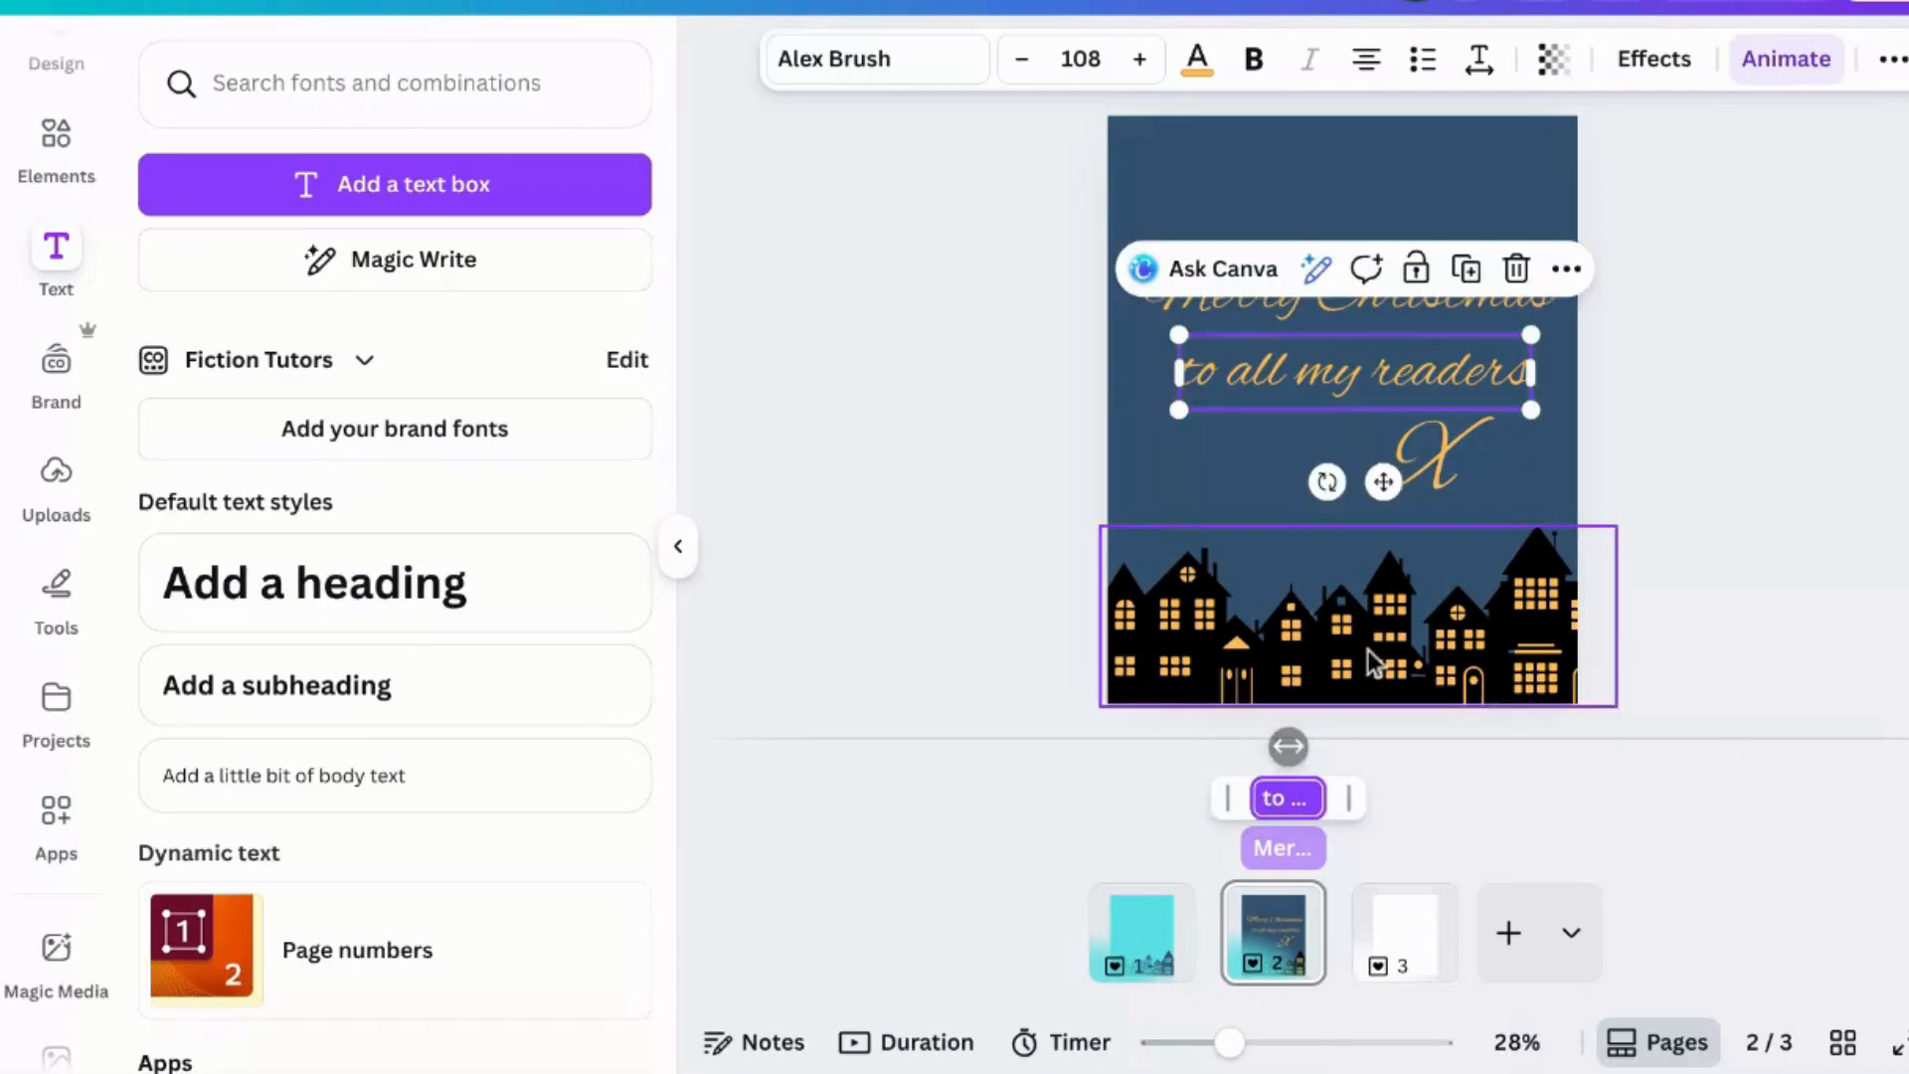
- Shorten the X text's time bar to about 1.9 s so it appears last
click(1424, 463)
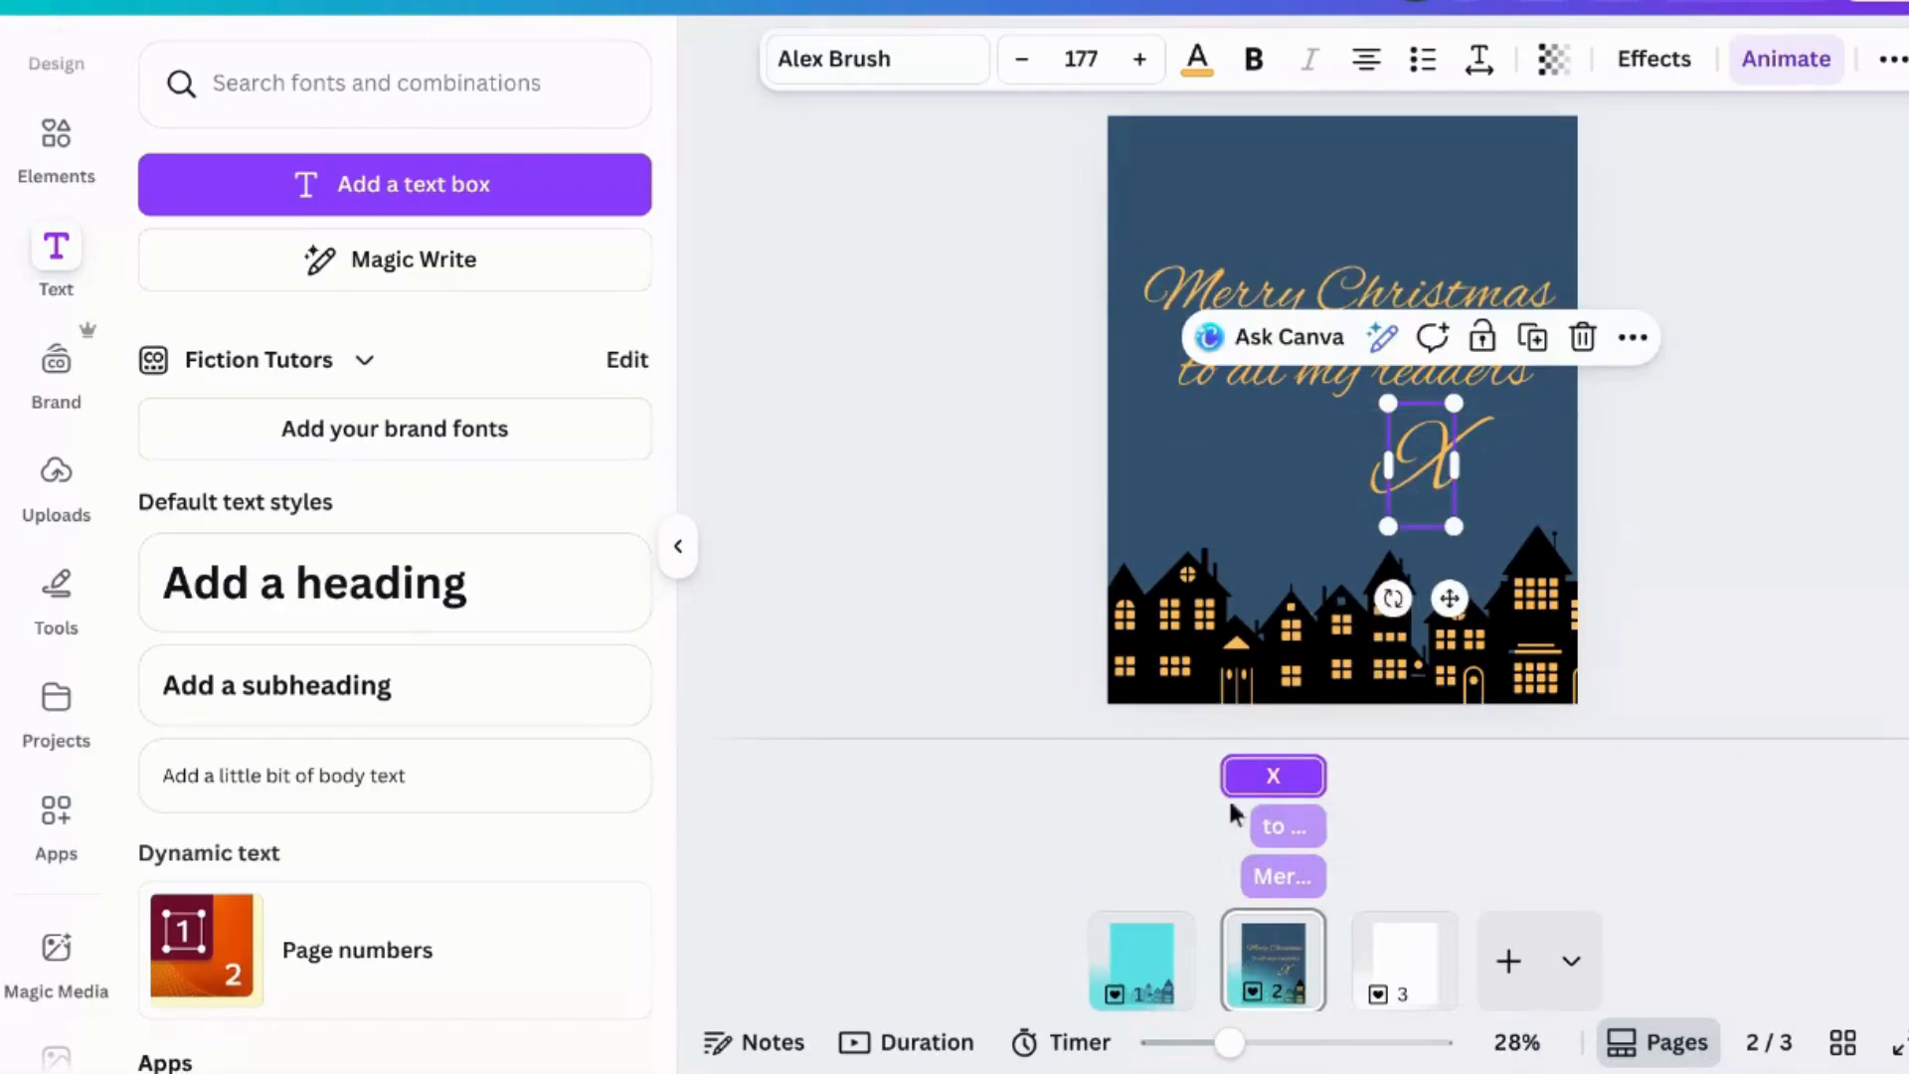
drag(1231, 776, 1290, 777)
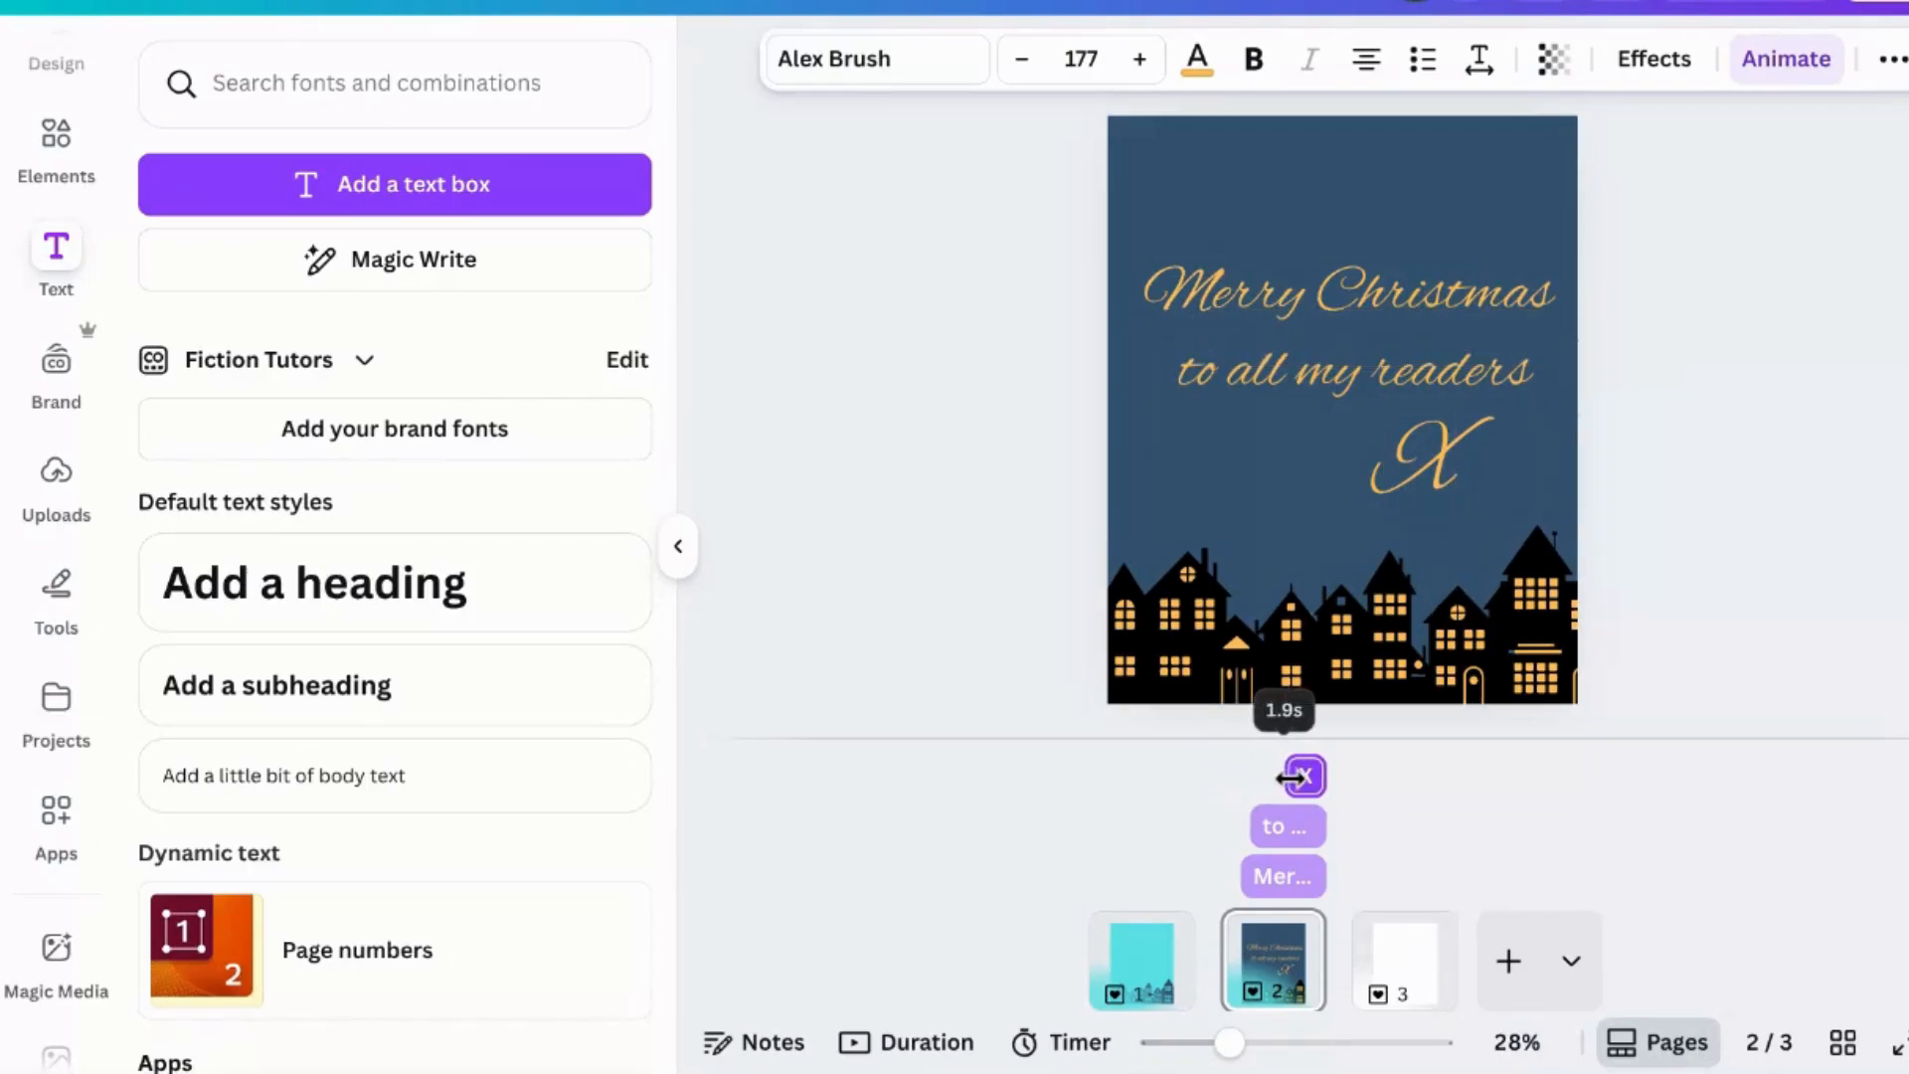
drag(1293, 778, 1294, 778)
click(1762, 649)
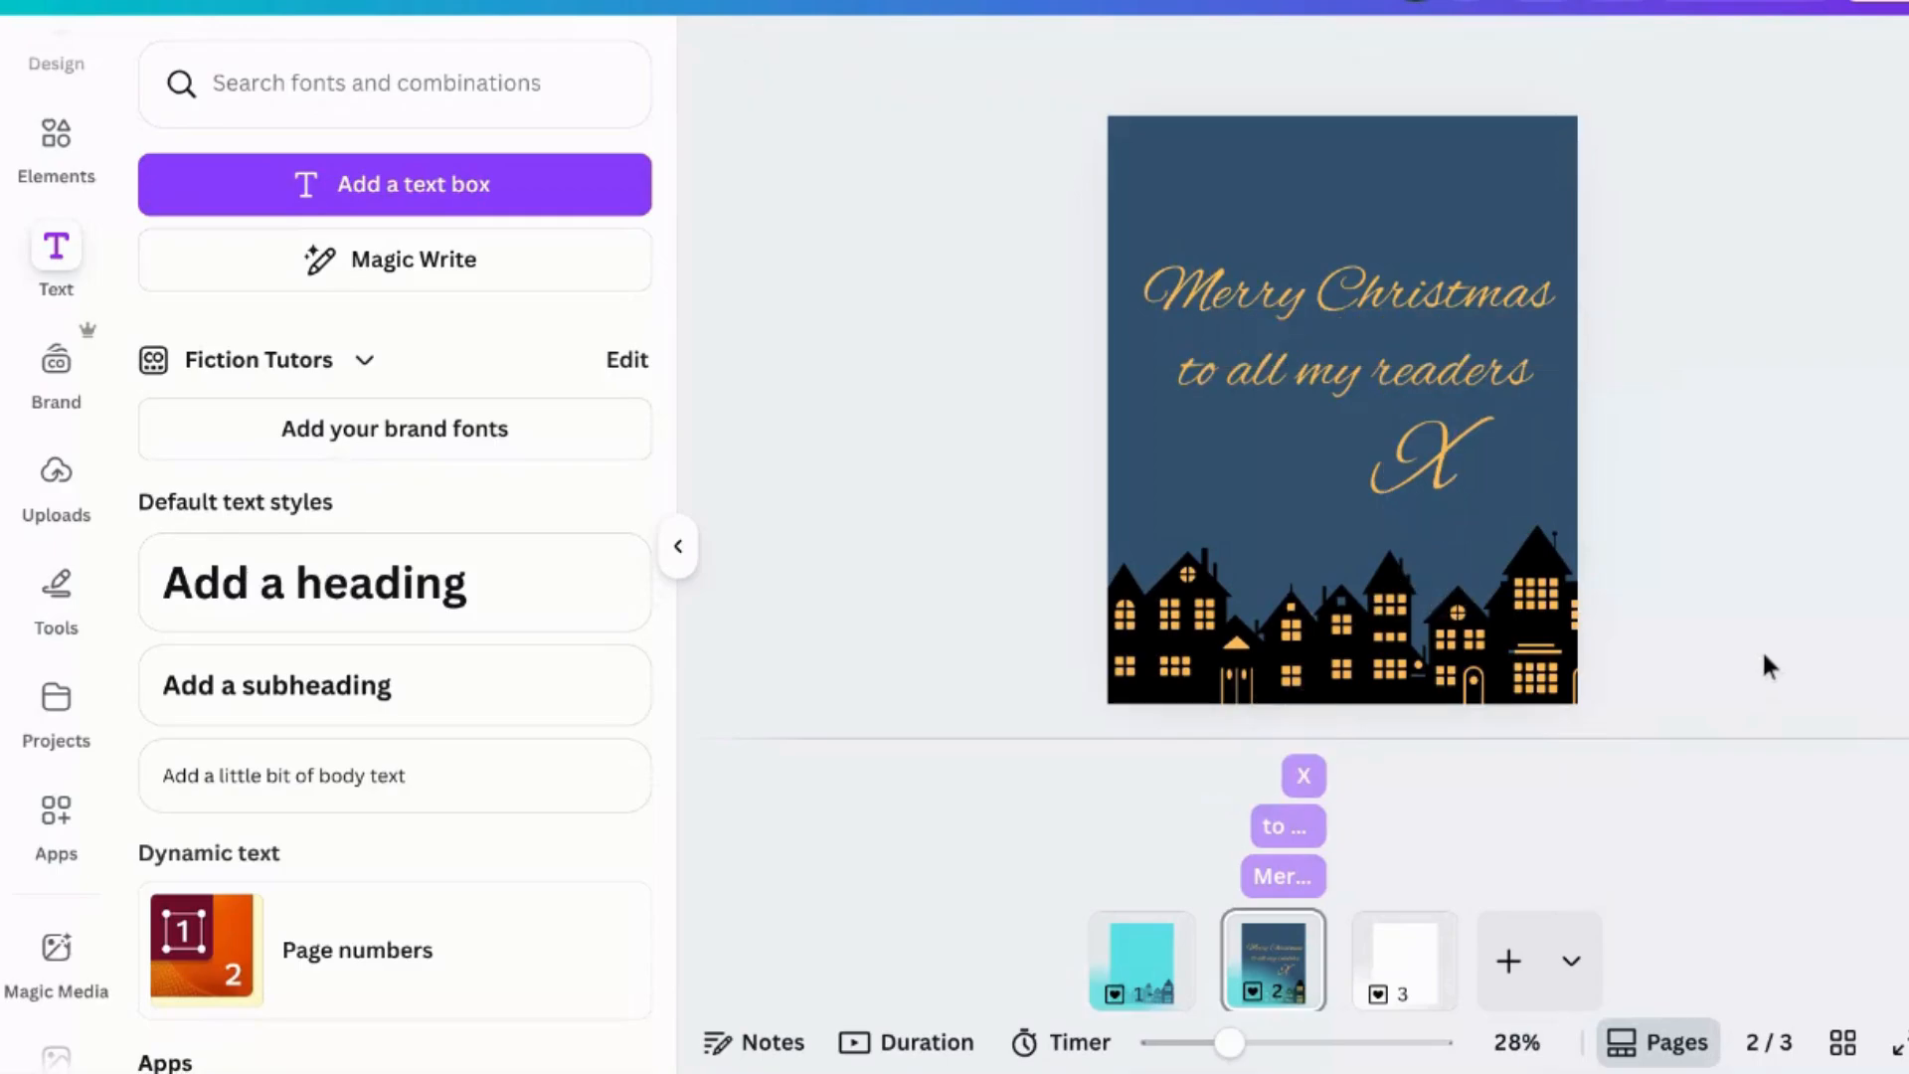
- Delete the blank third page
click(1415, 969)
key(Delete)
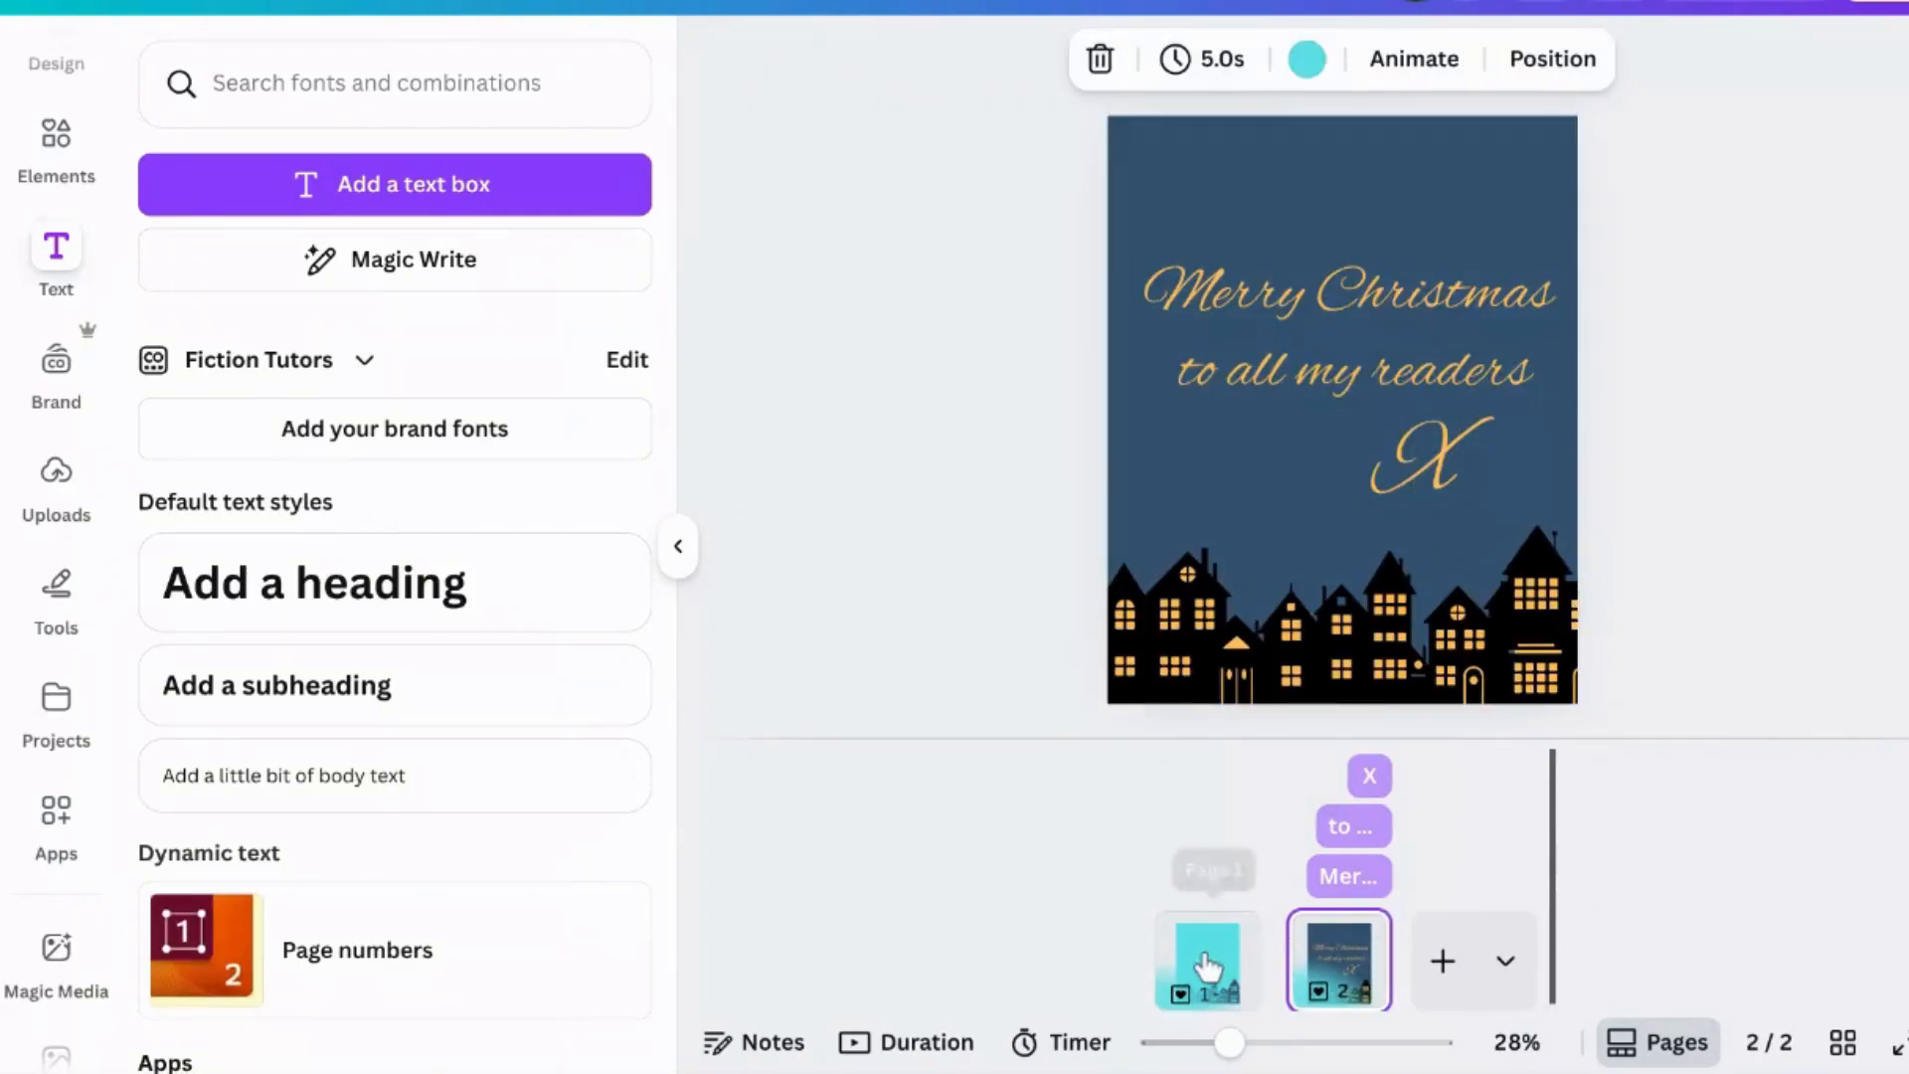
- Review the first page's timing settings and preview the whole animation
click(1199, 935)
click(1231, 80)
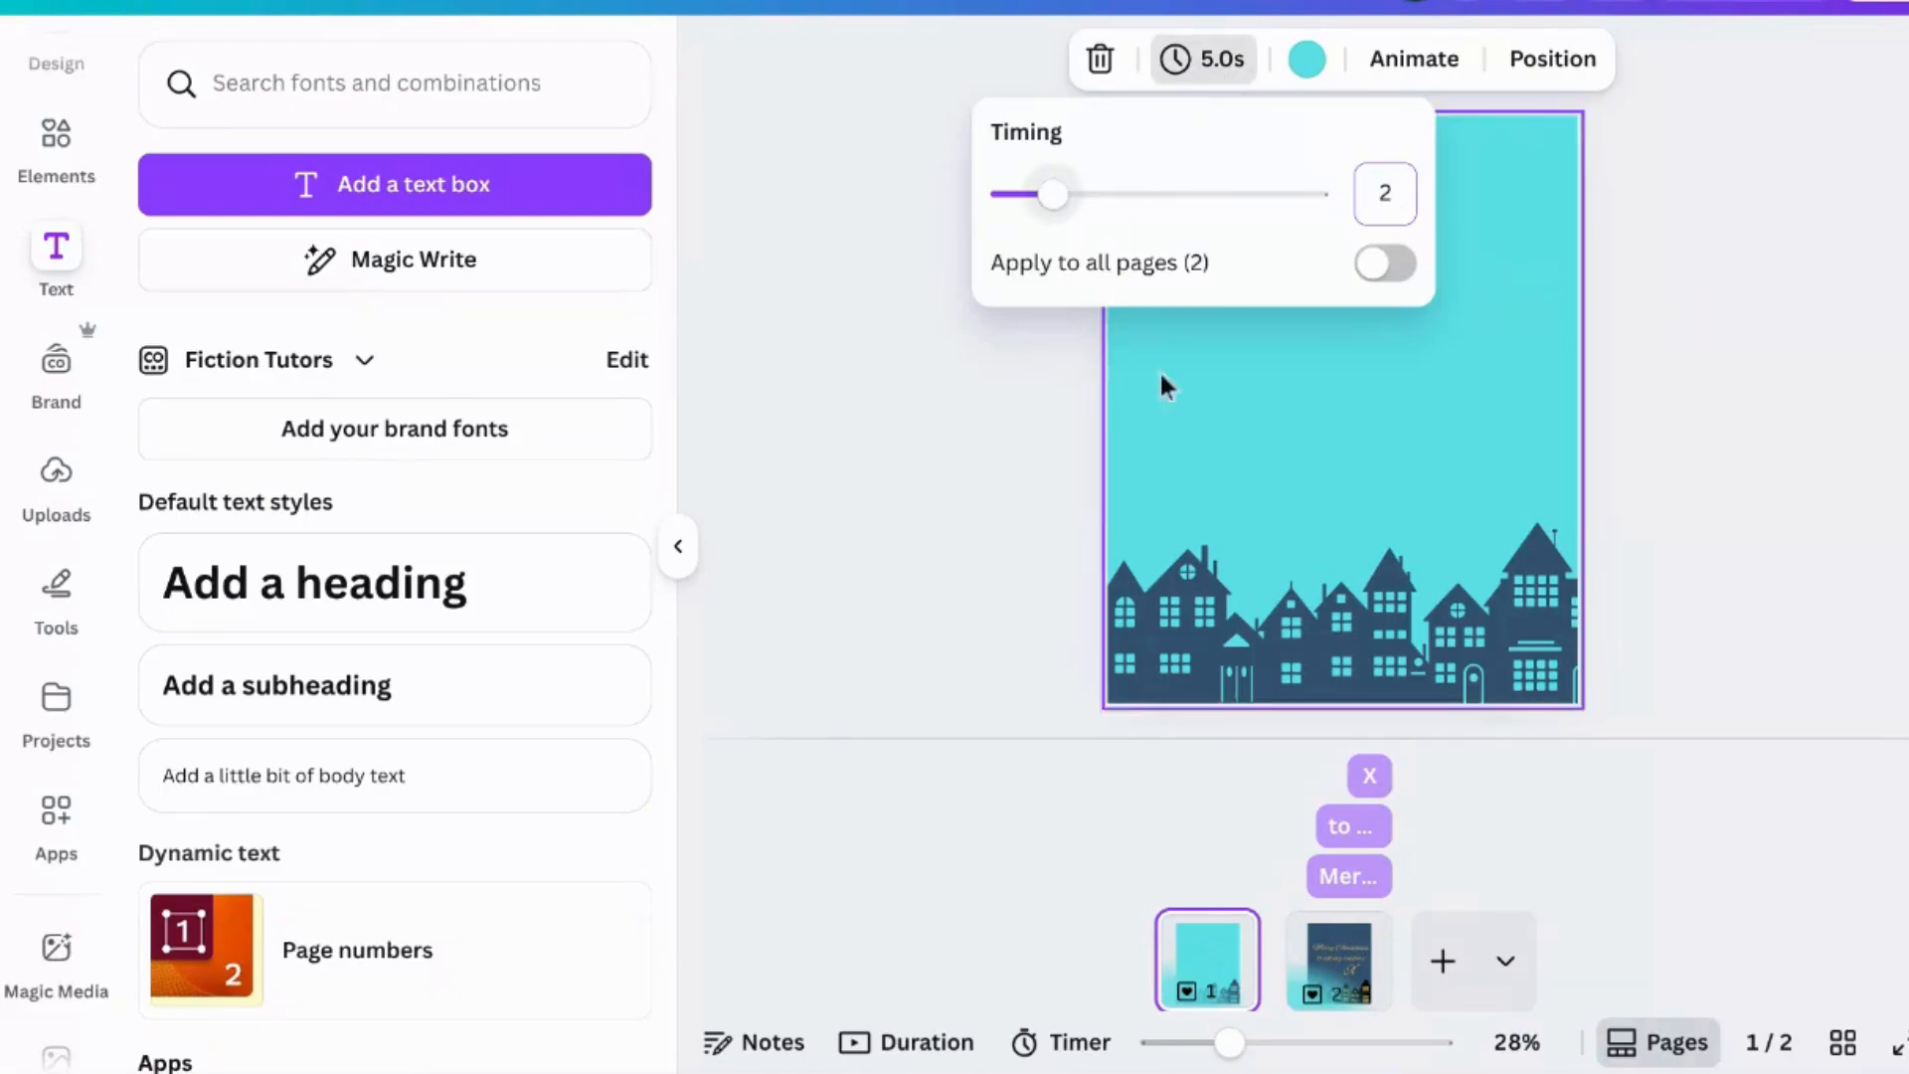
click(1616, 847)
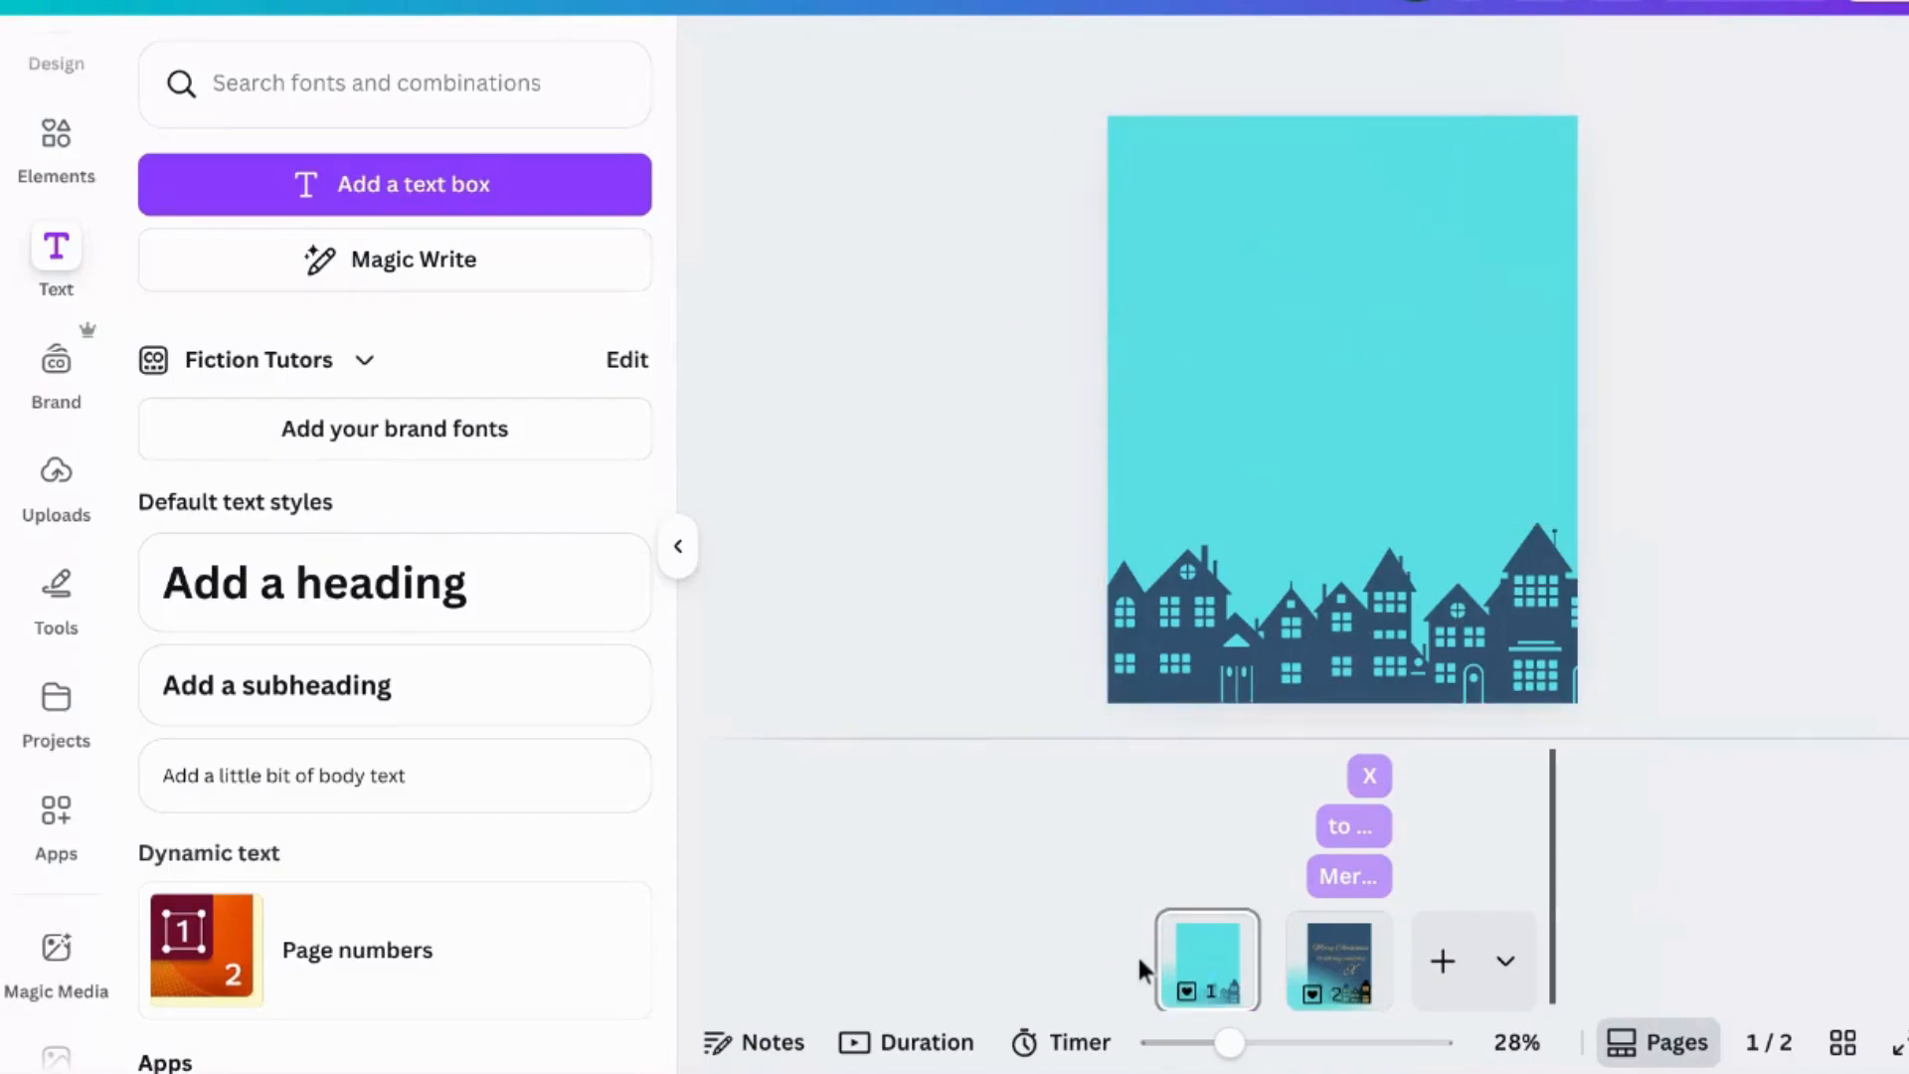
click(1172, 952)
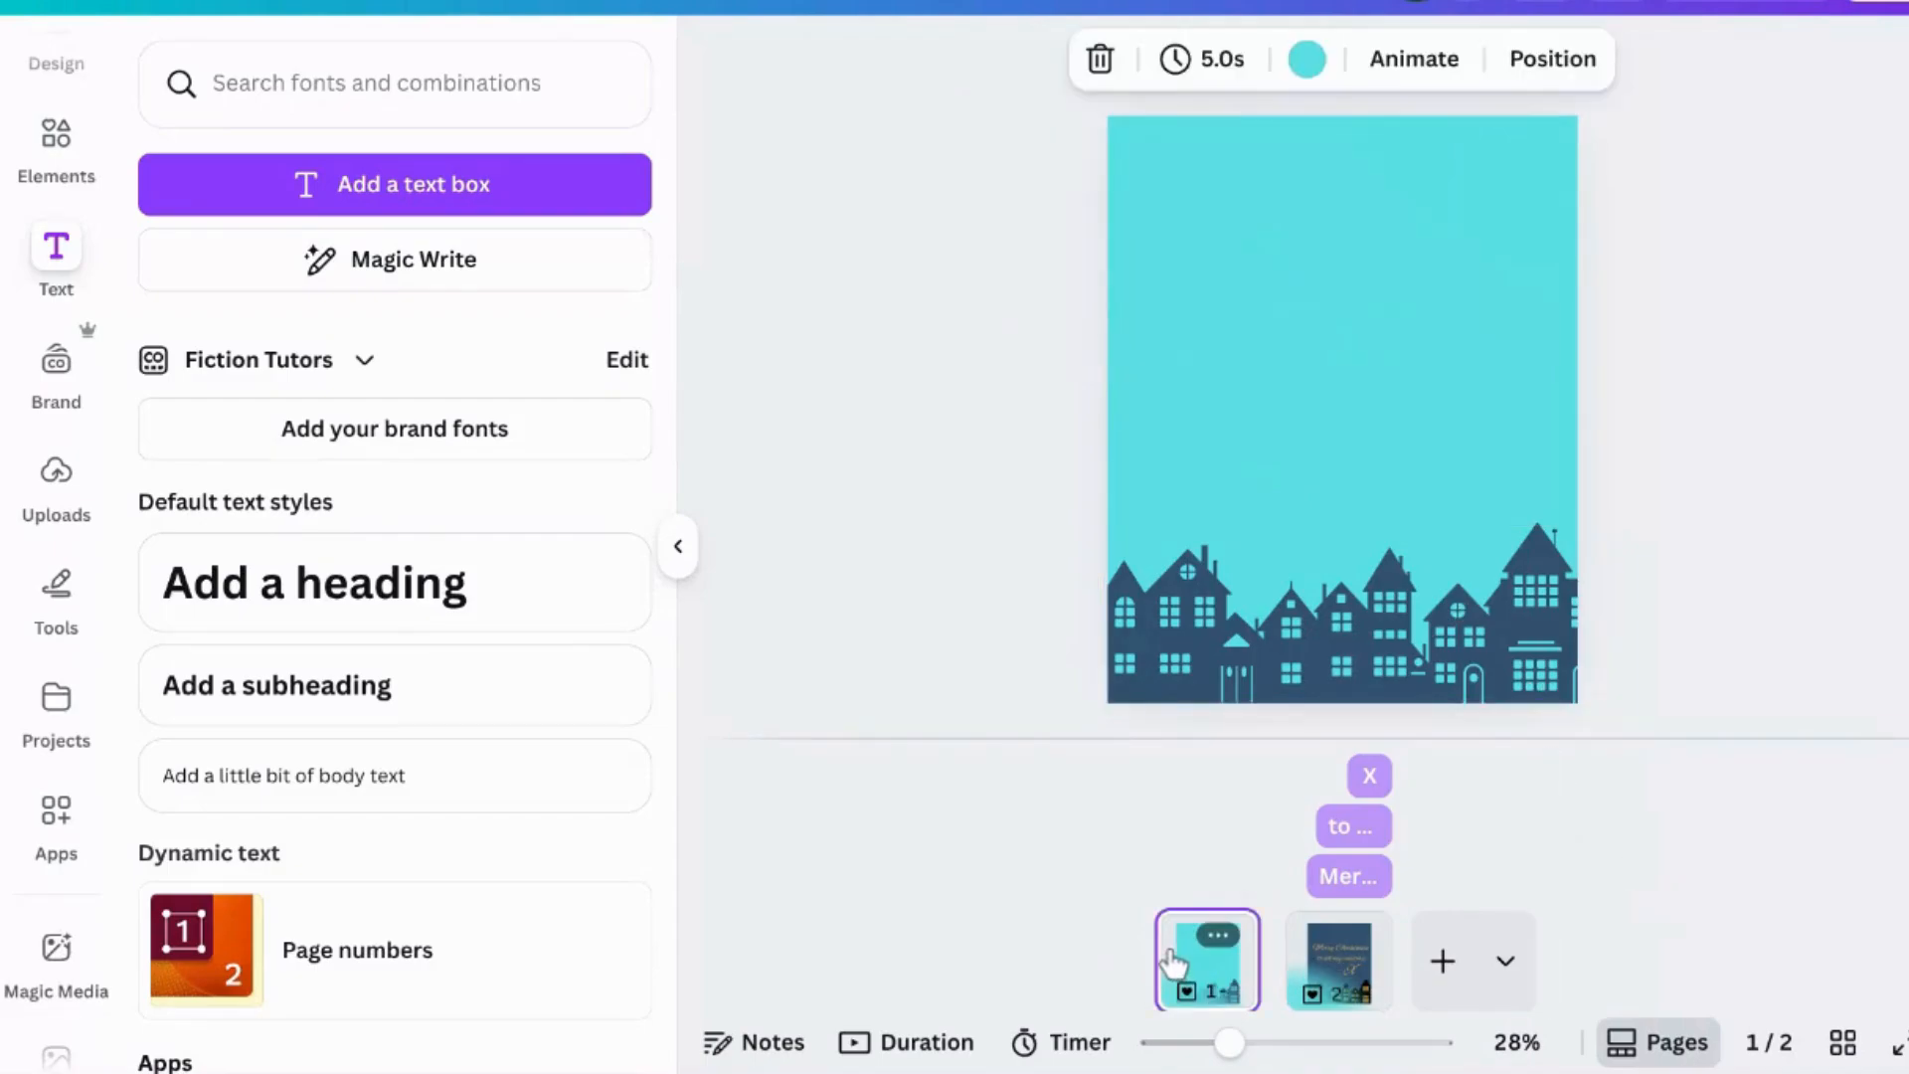
click(1737, 3)
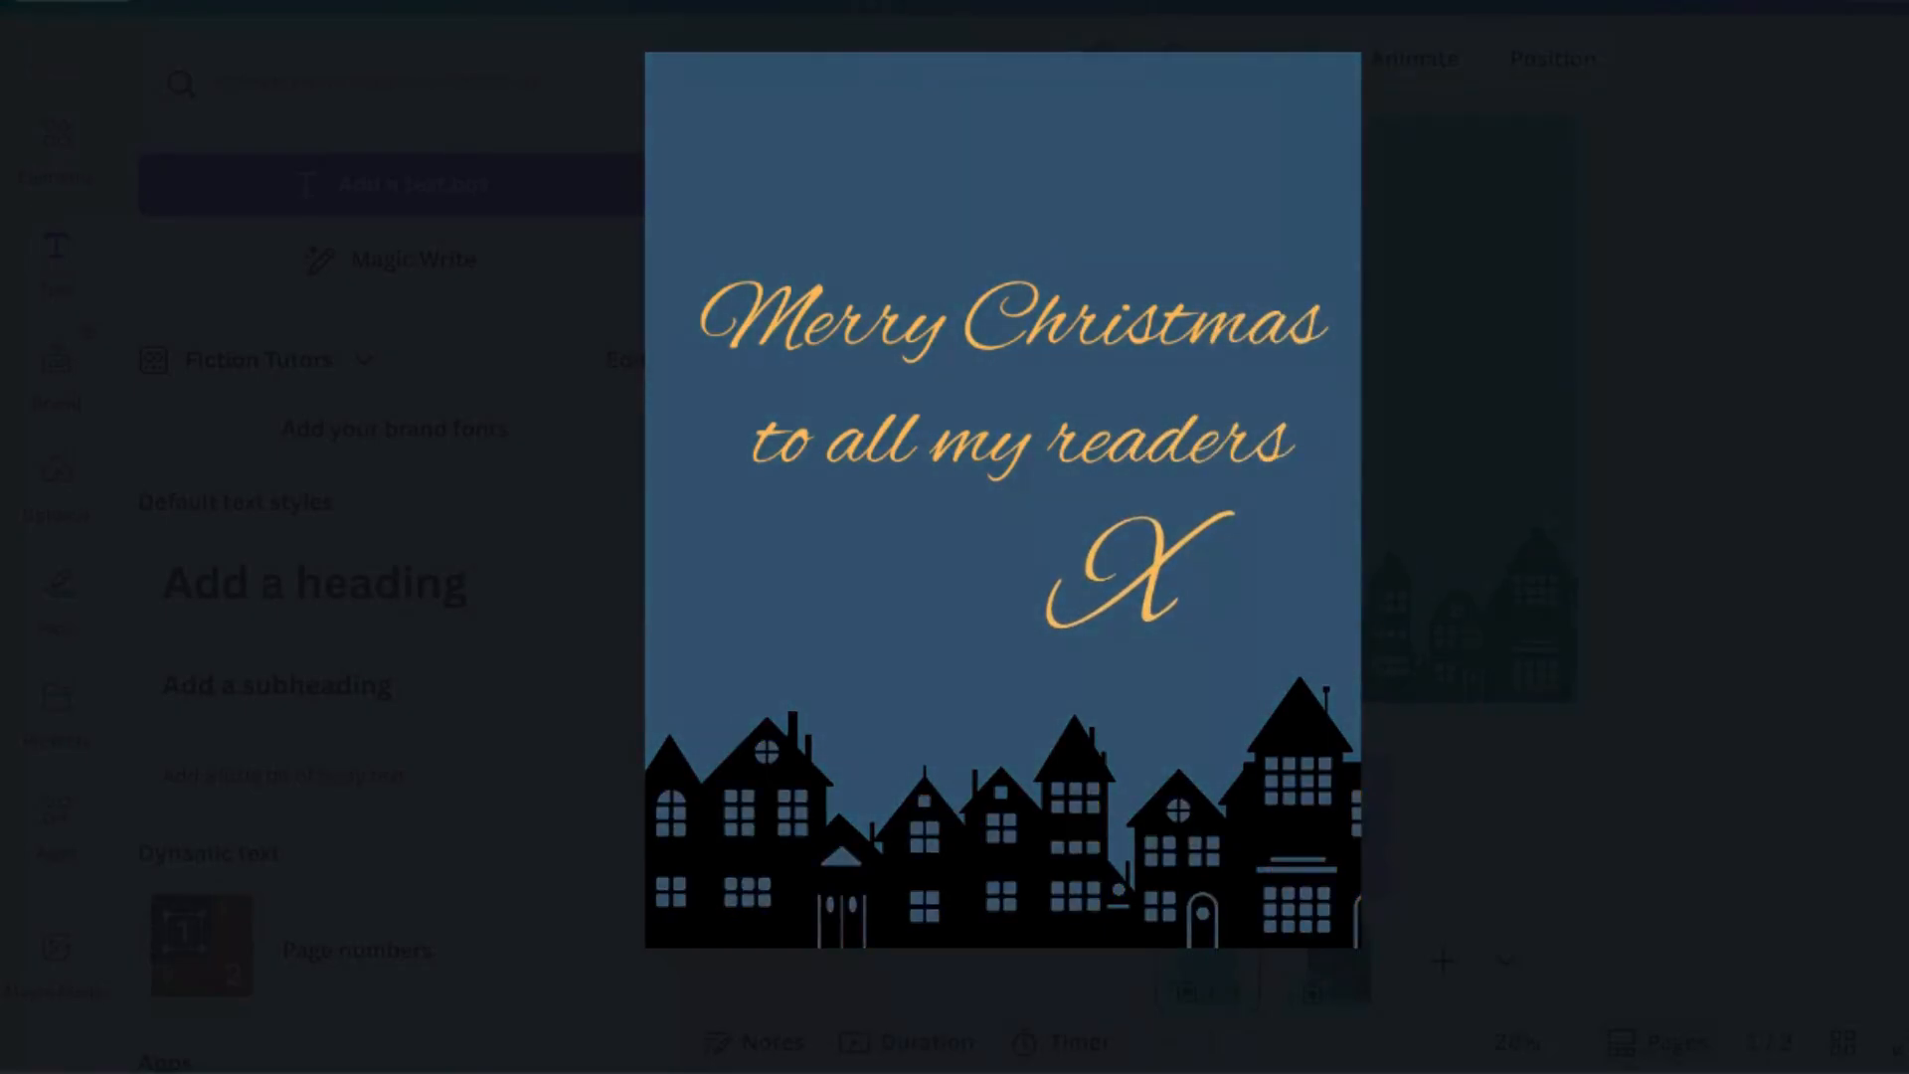
key(Escape)
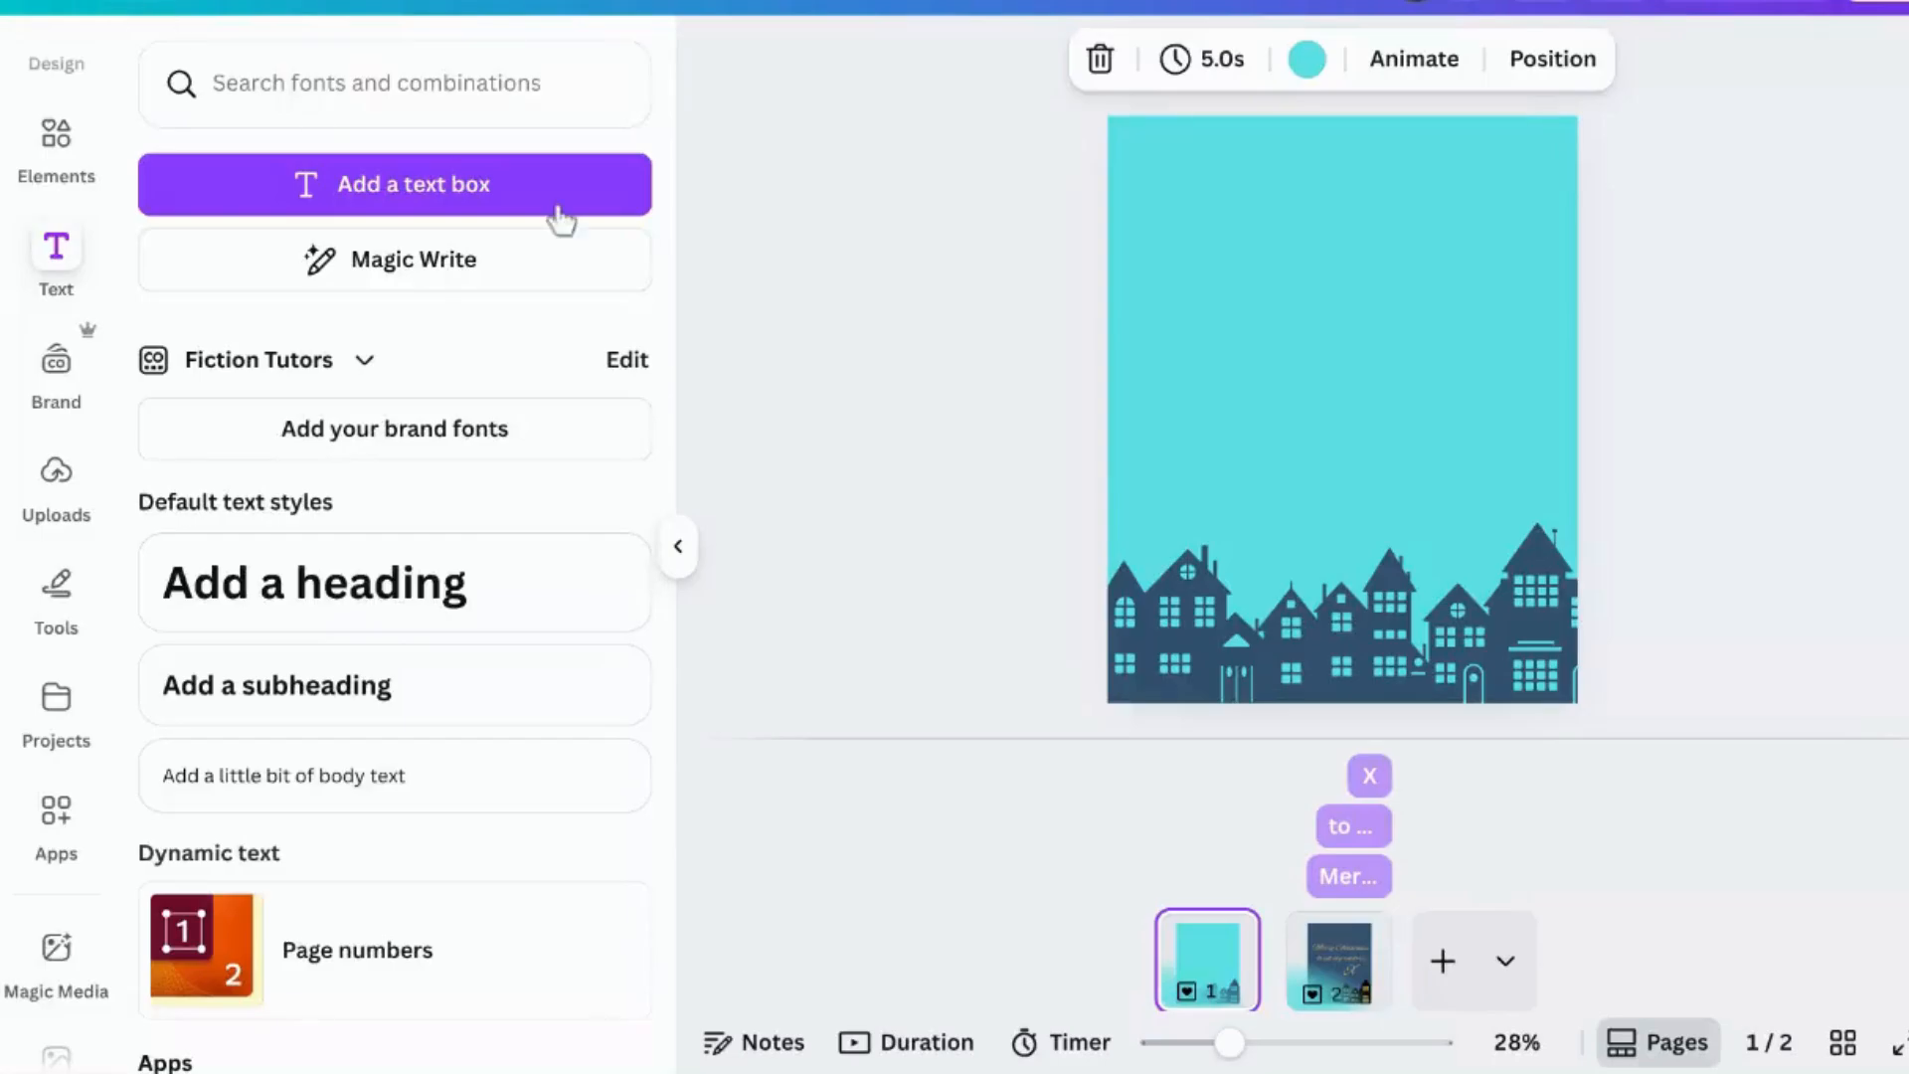
- Open the layers of page 2 and set the lit-windows group's Fade animation to play on enter only
right_click(1221, 622)
mouse_move(1521, 562)
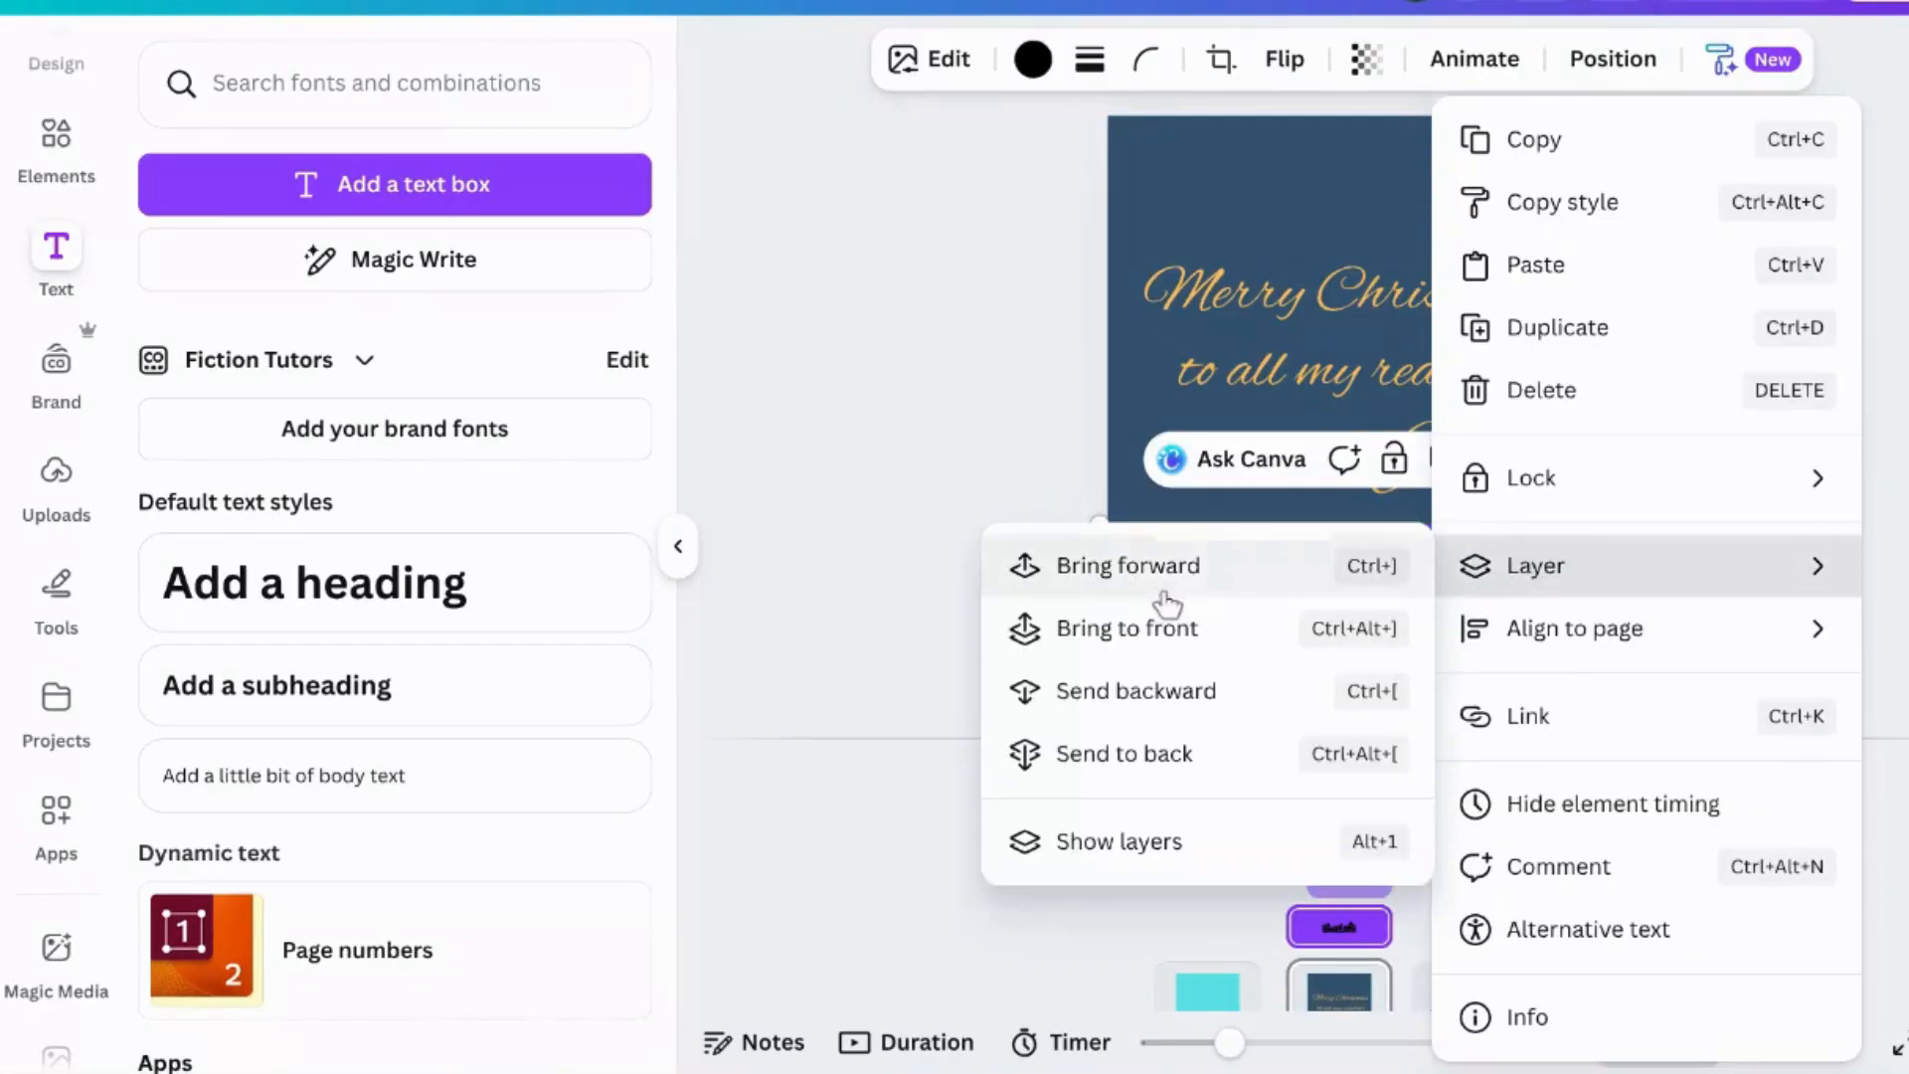
click(1129, 855)
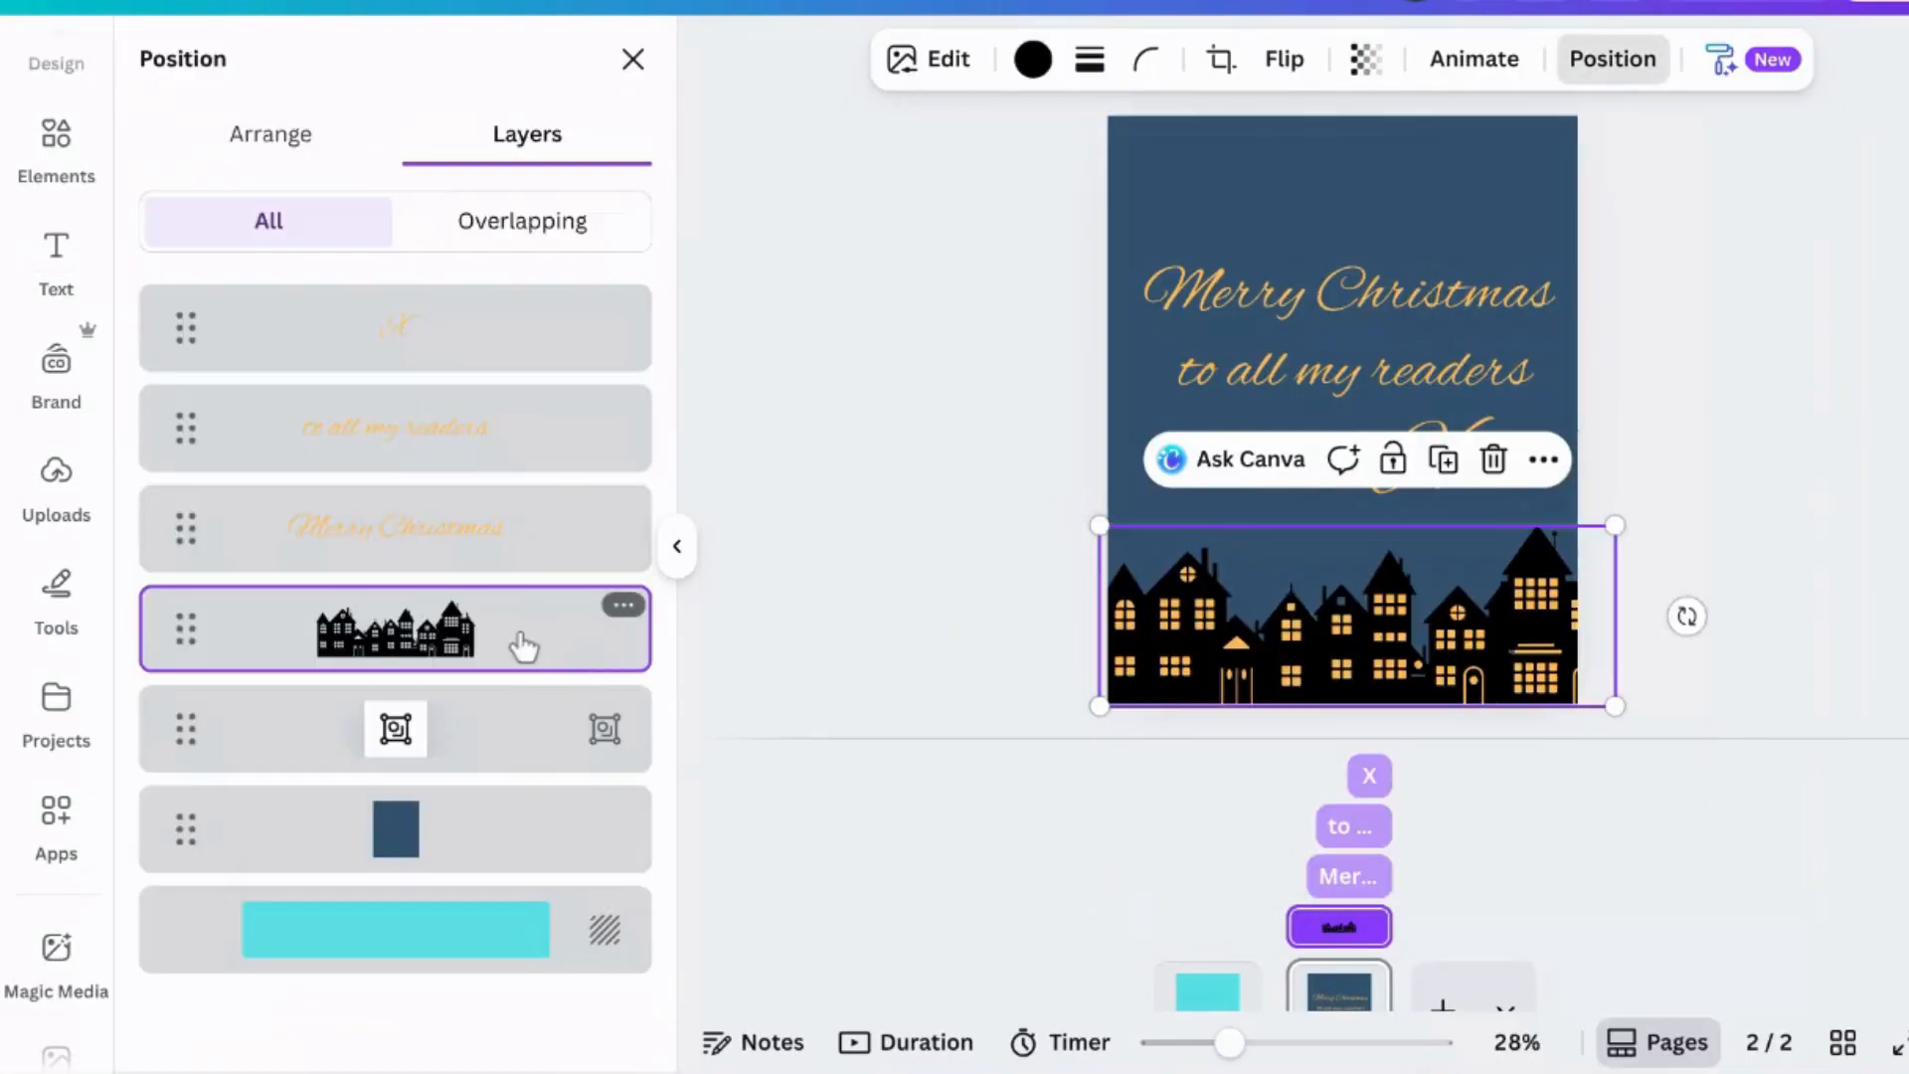
click(491, 732)
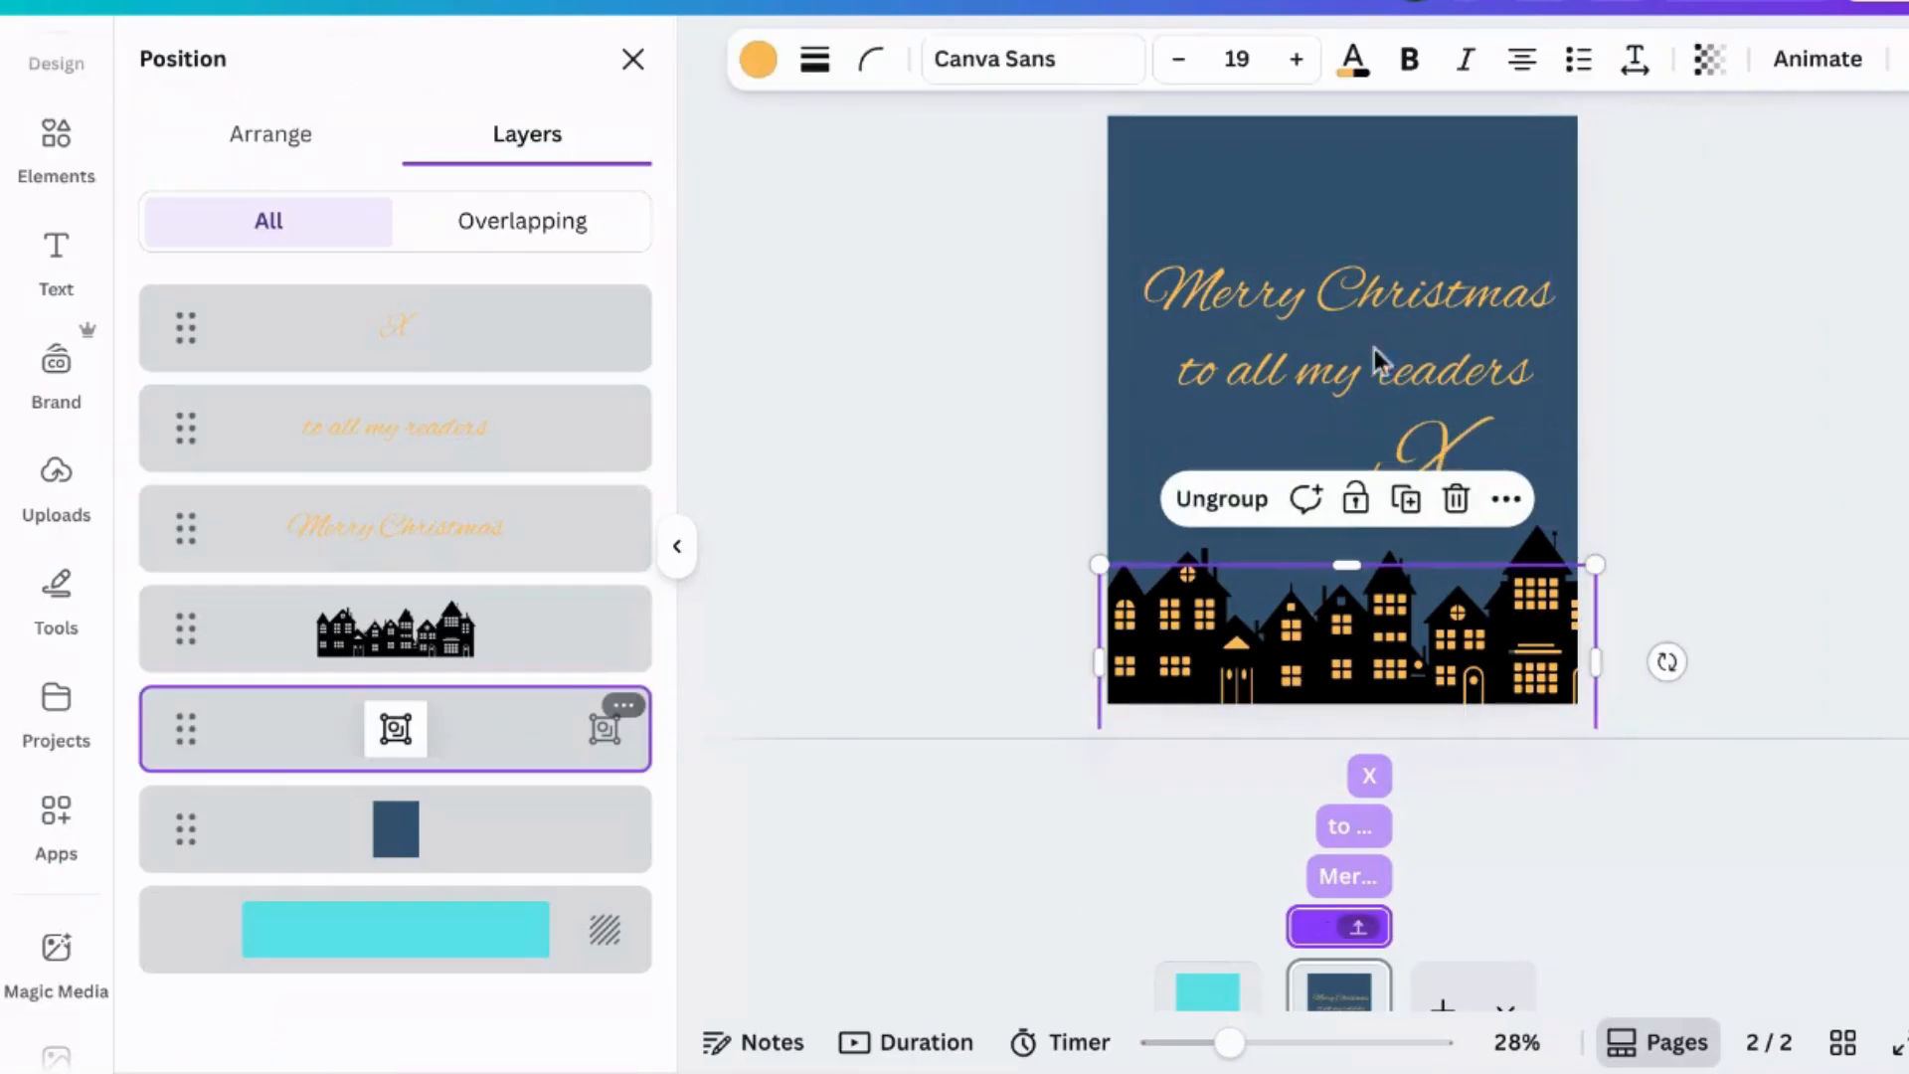
click(1818, 62)
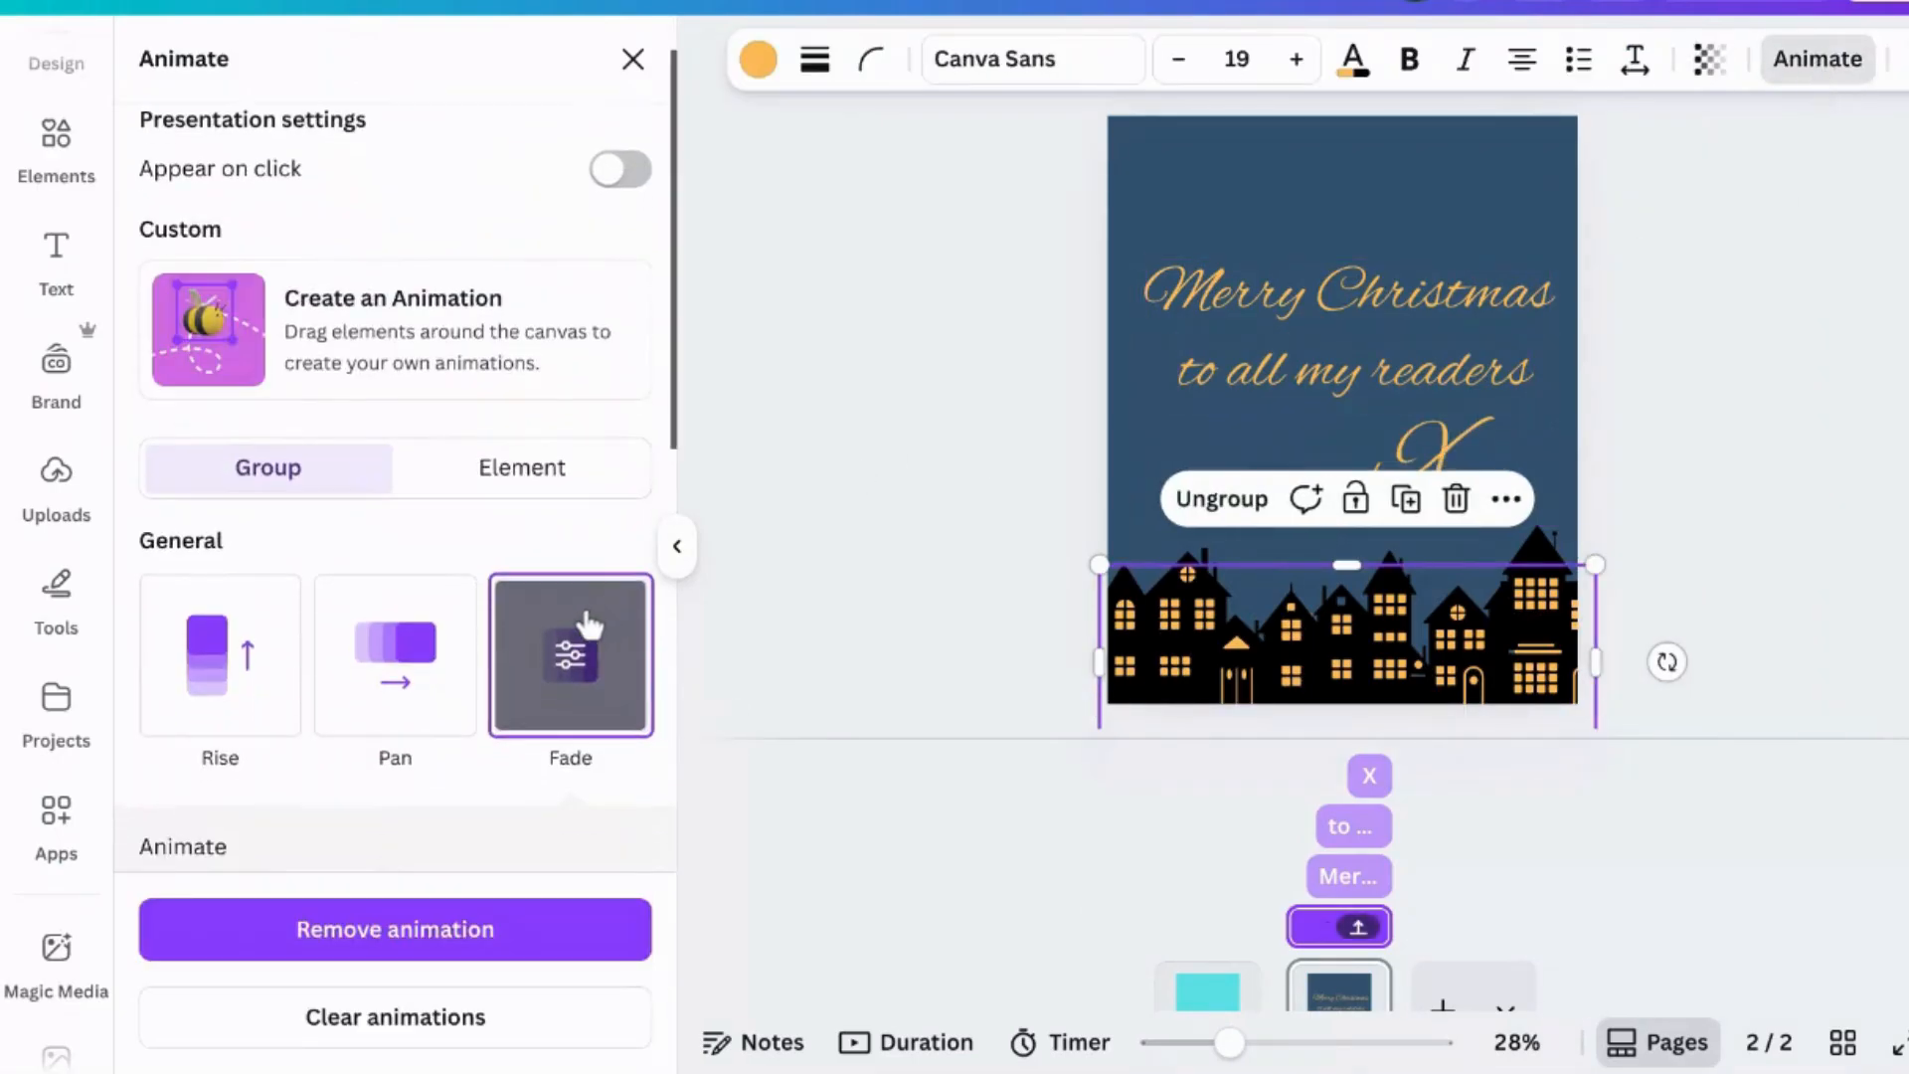
scroll(577, 625, down, 2)
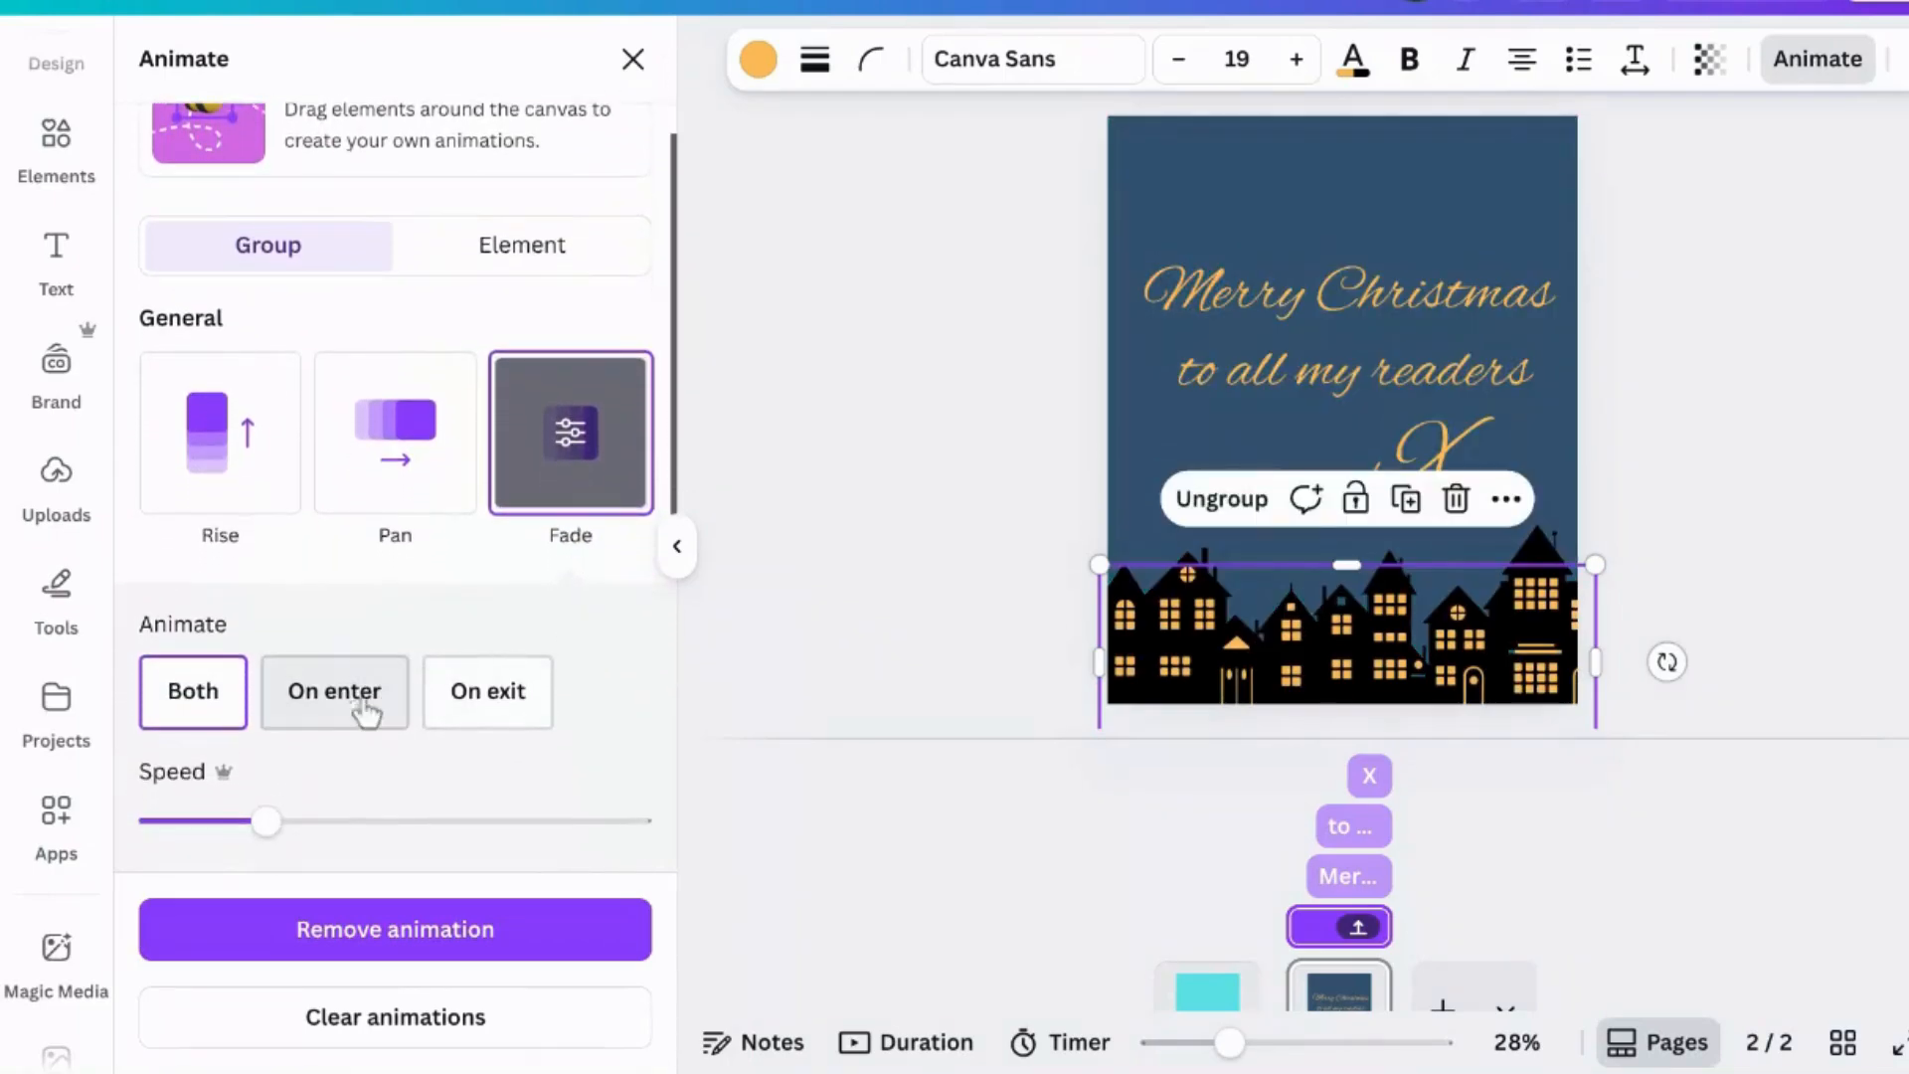
click(349, 716)
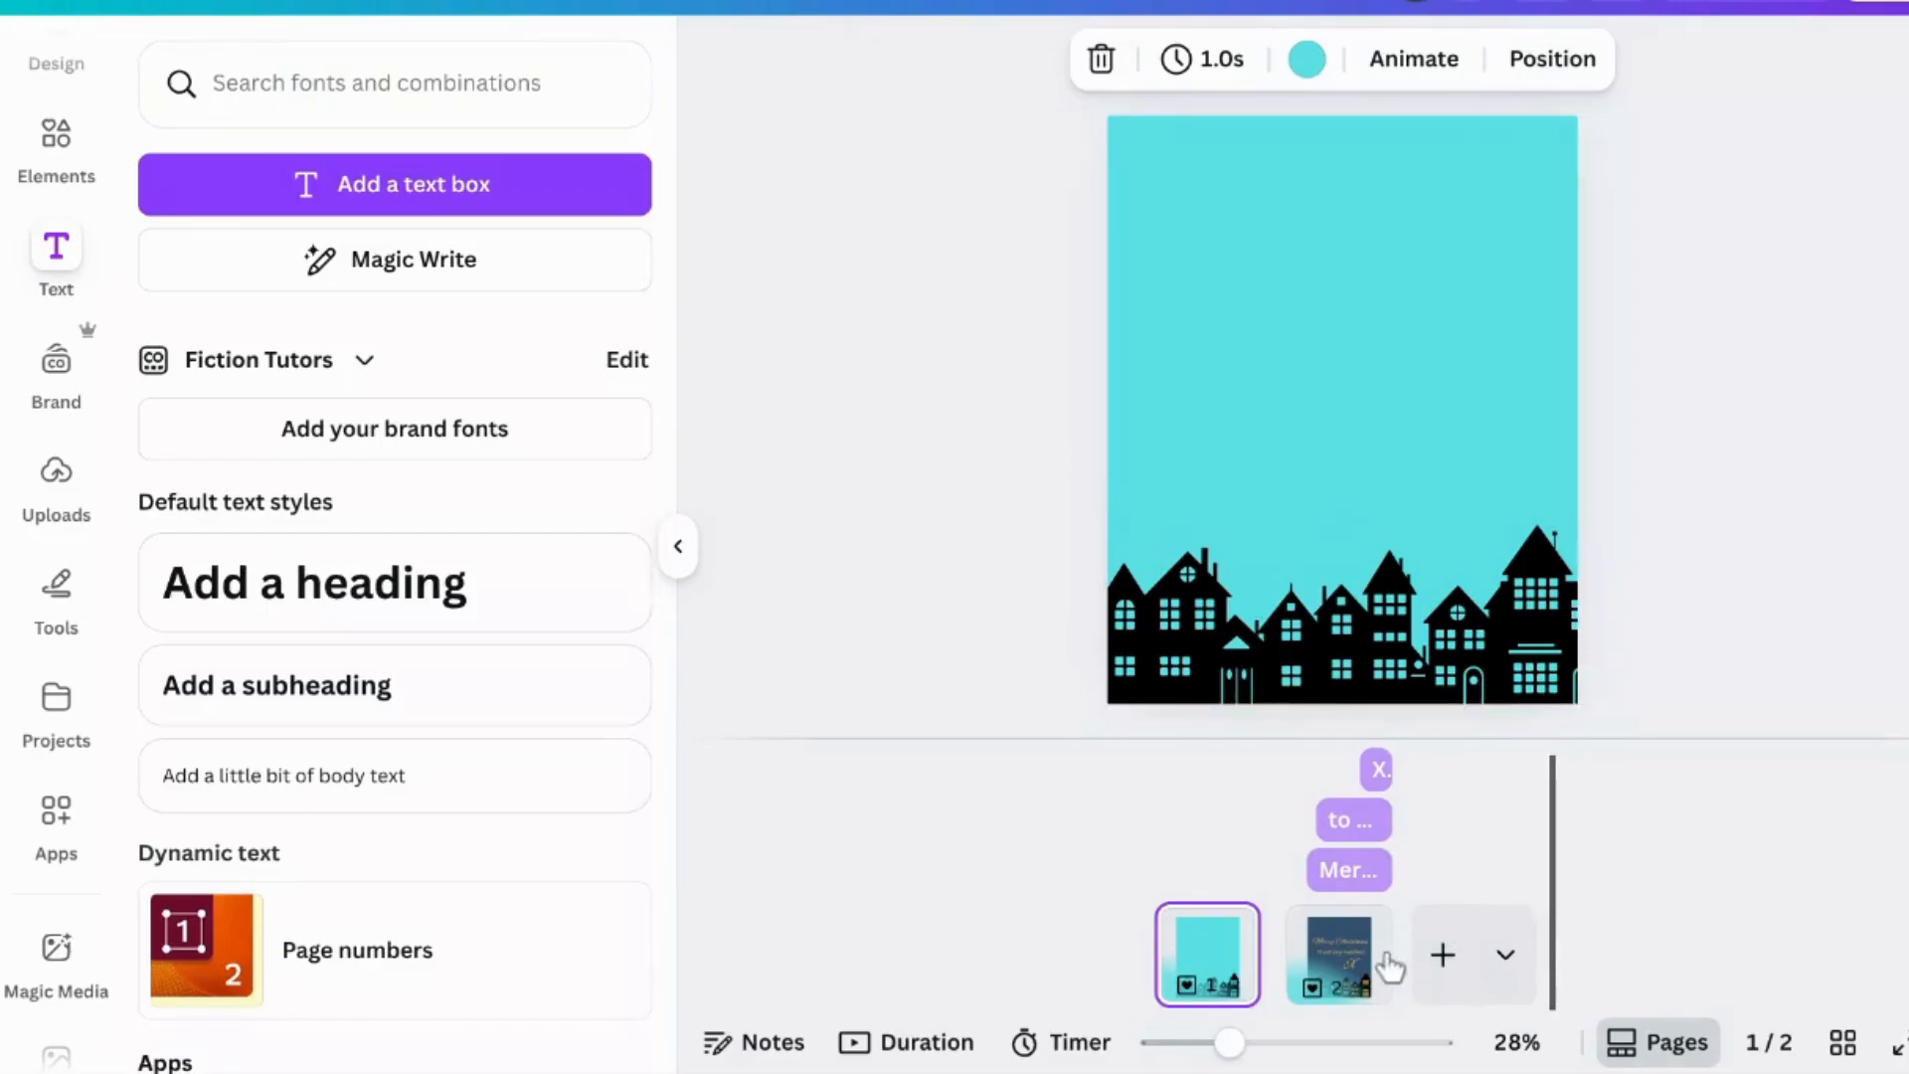
- Search elements for animated "stars" and add a twinkling stars graphic to page 2
click(1352, 948)
click(1261, 449)
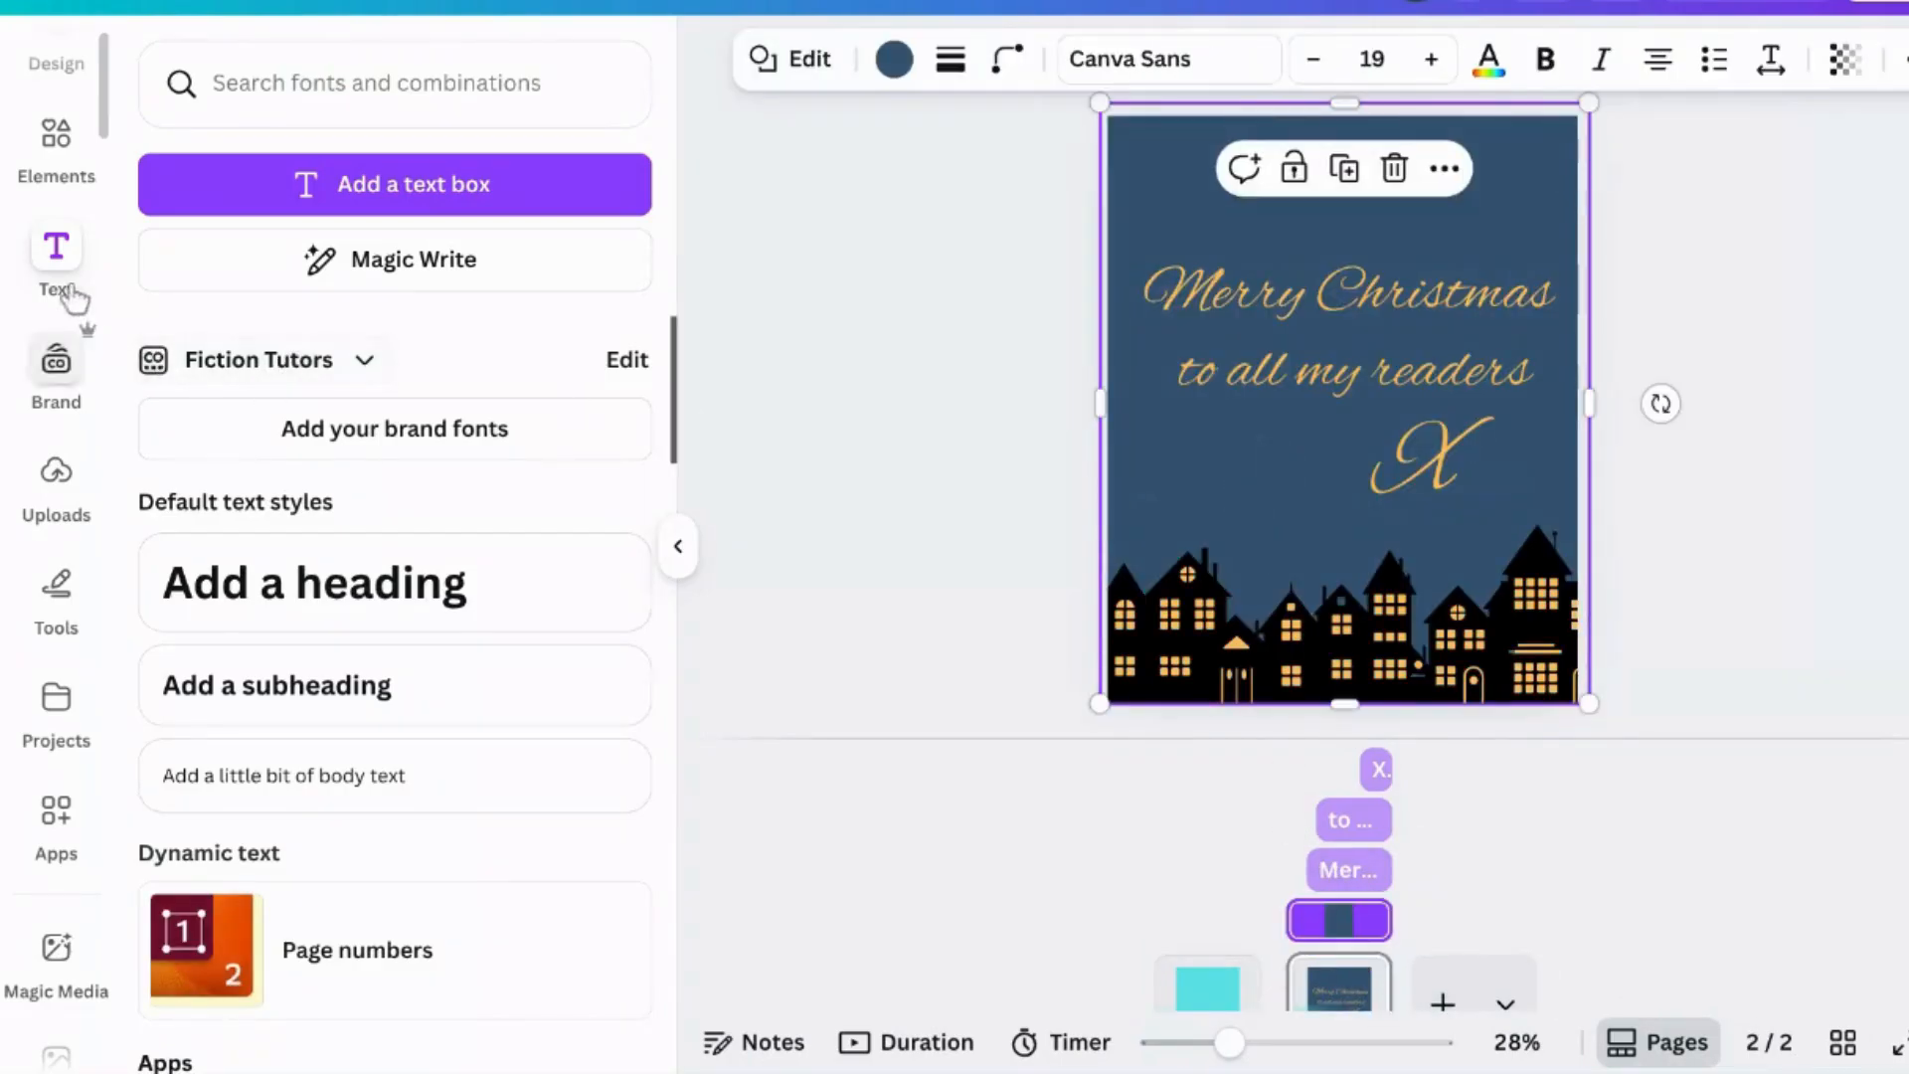
click(54, 139)
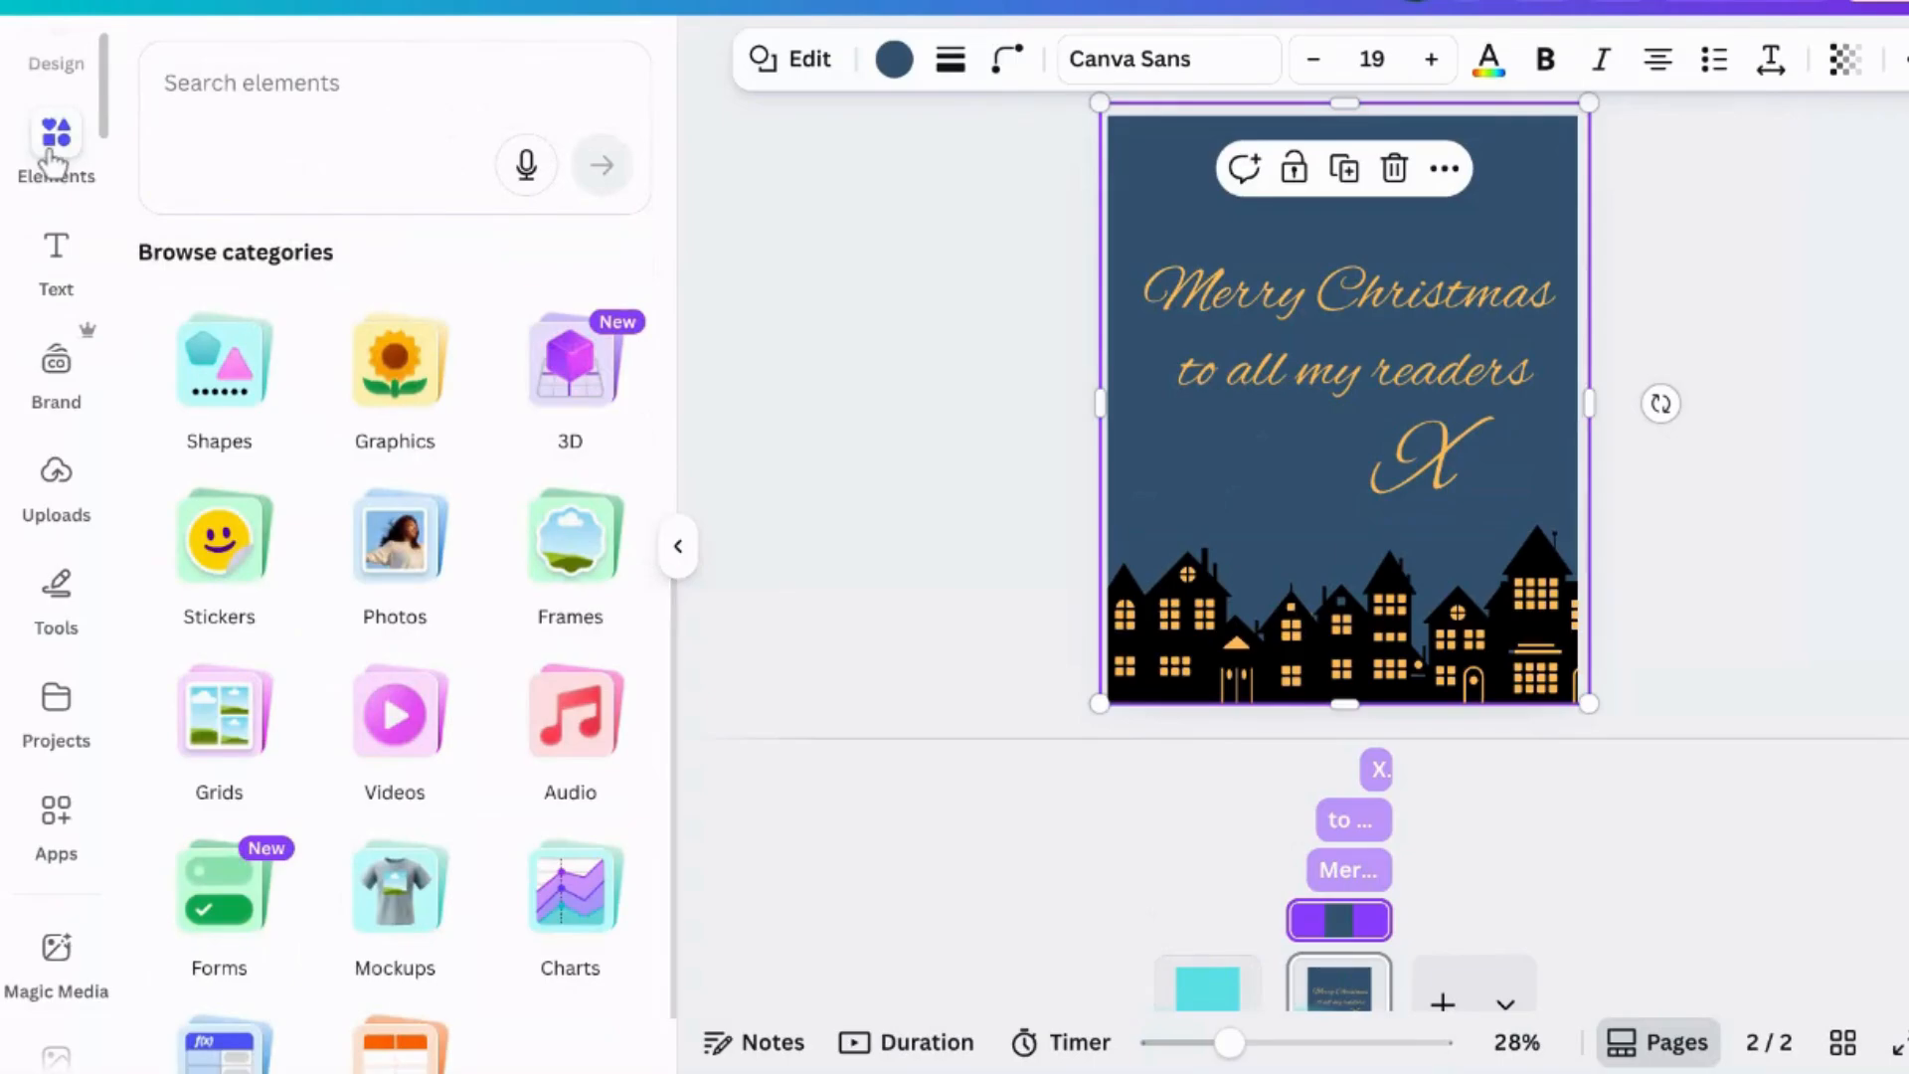
click(320, 102)
text(star)
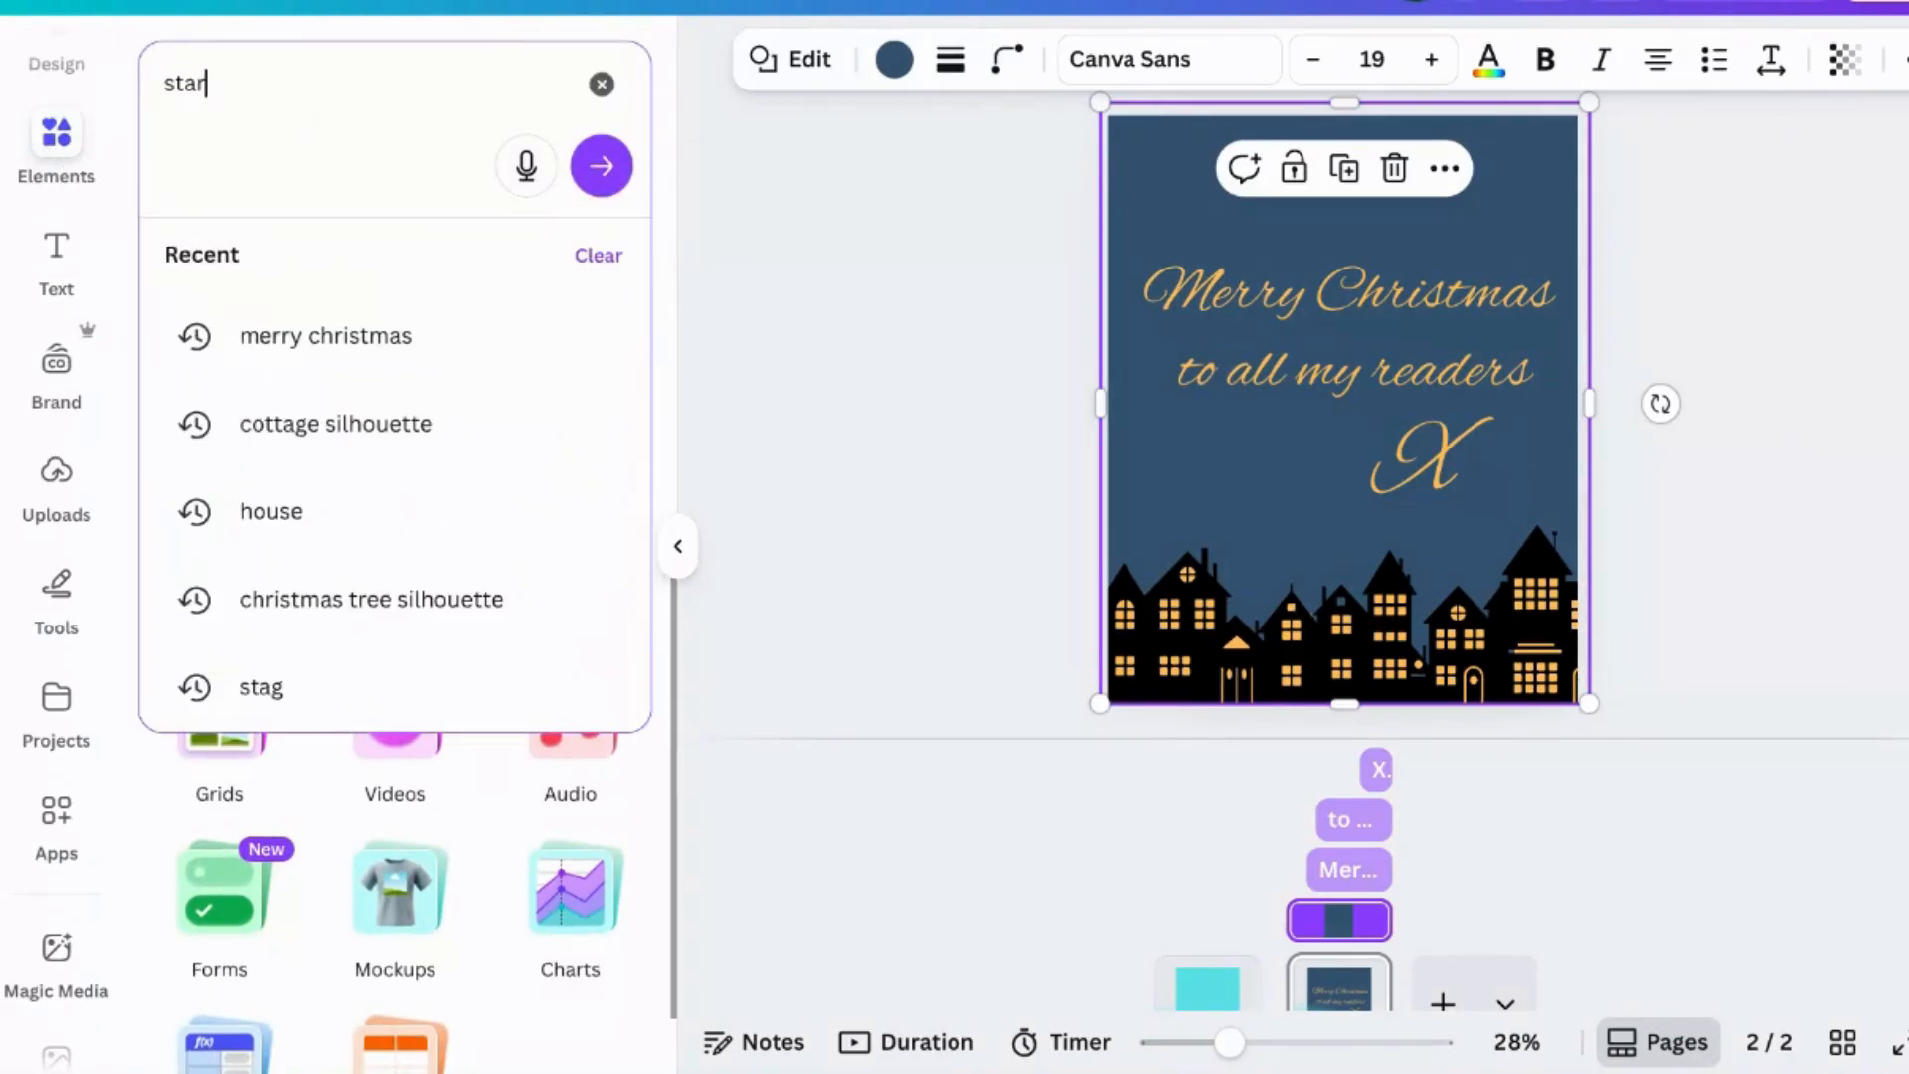
key(Return)
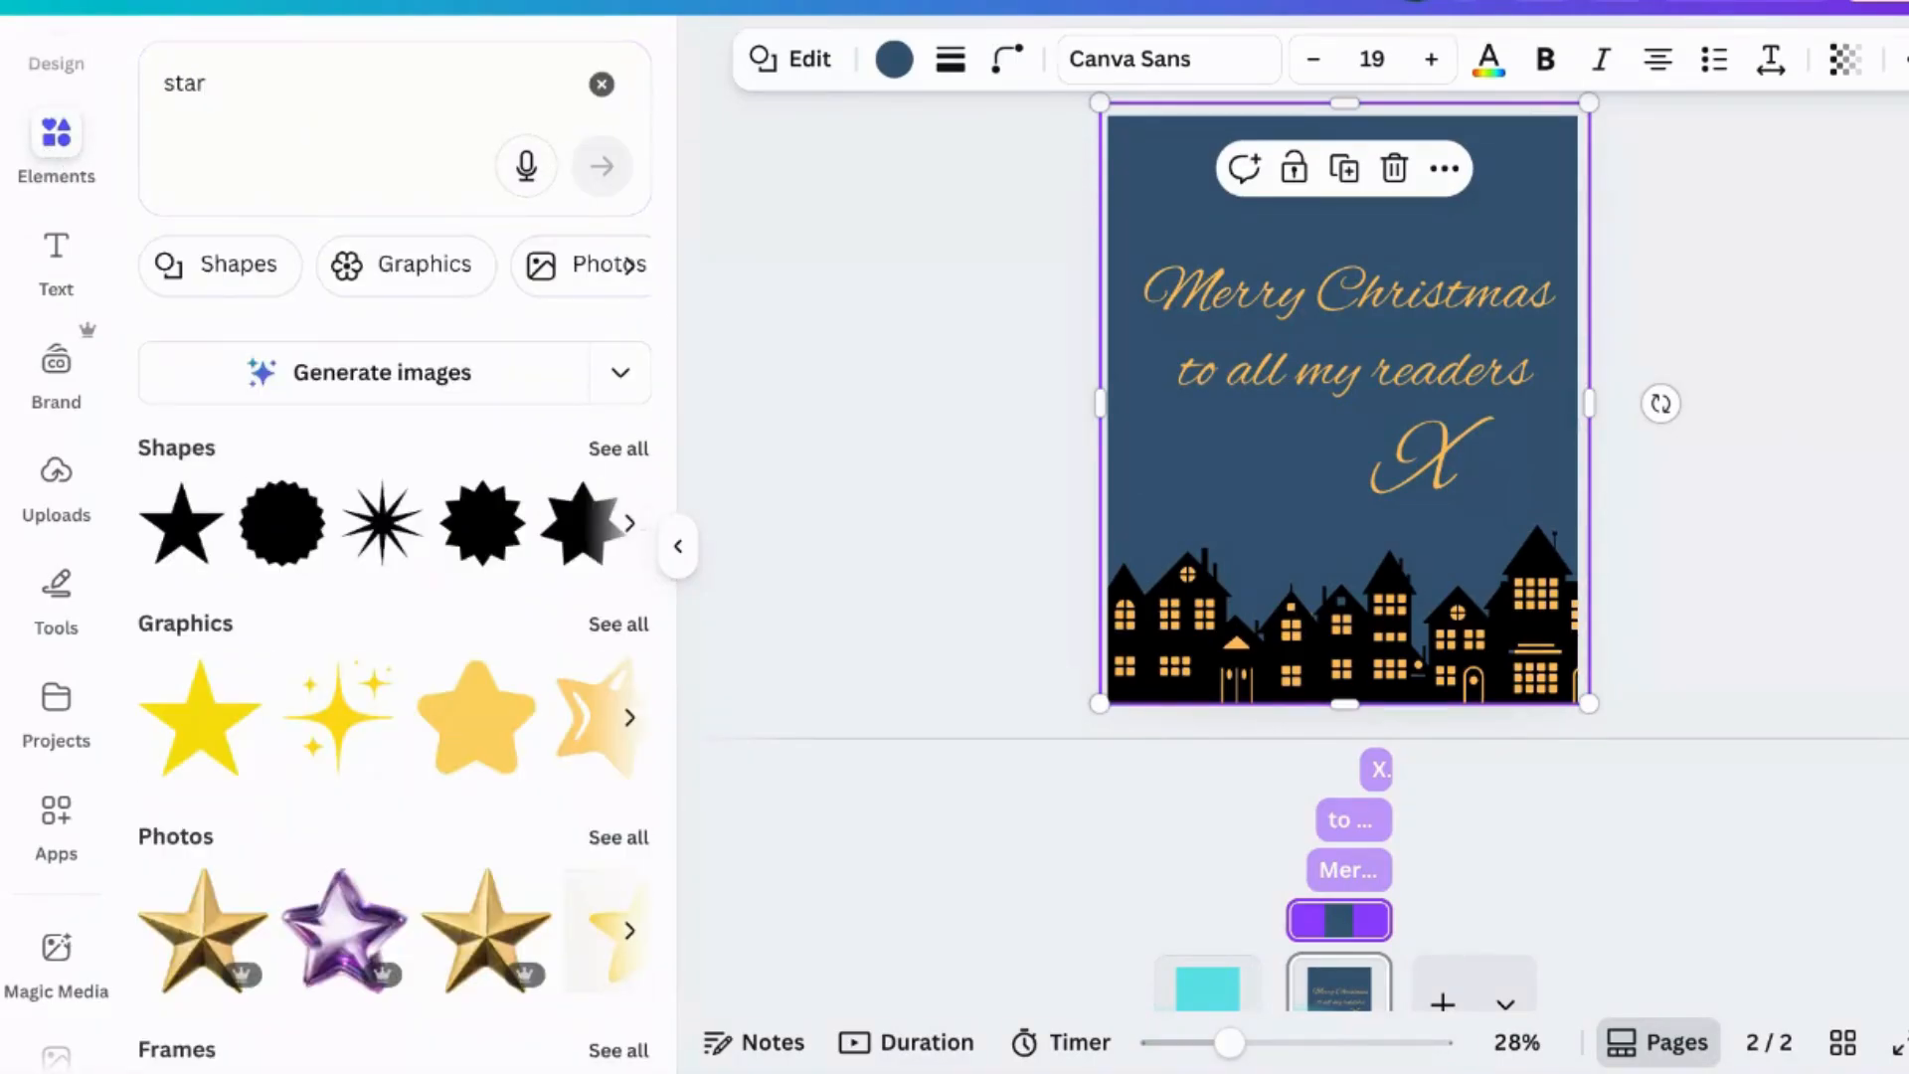
click(268, 80)
text(s)
key(Return)
click(617, 525)
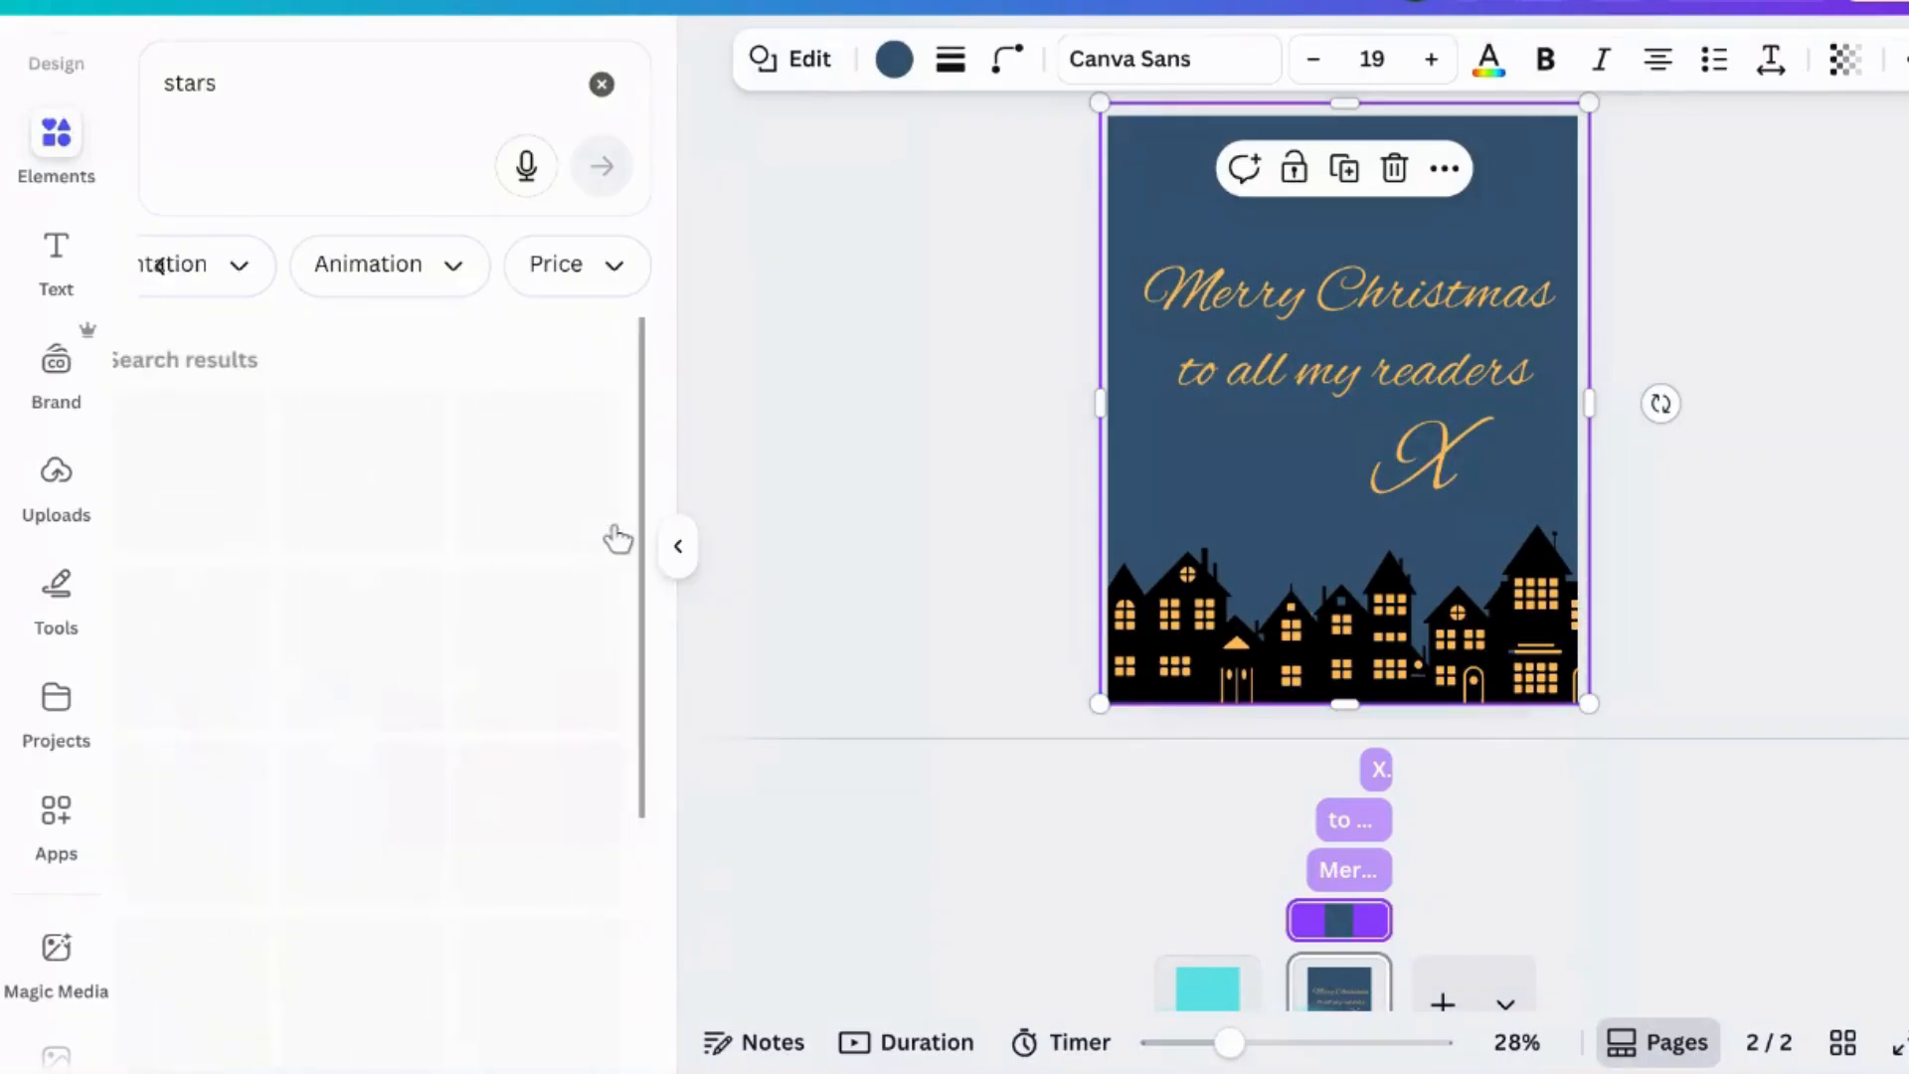
click(449, 278)
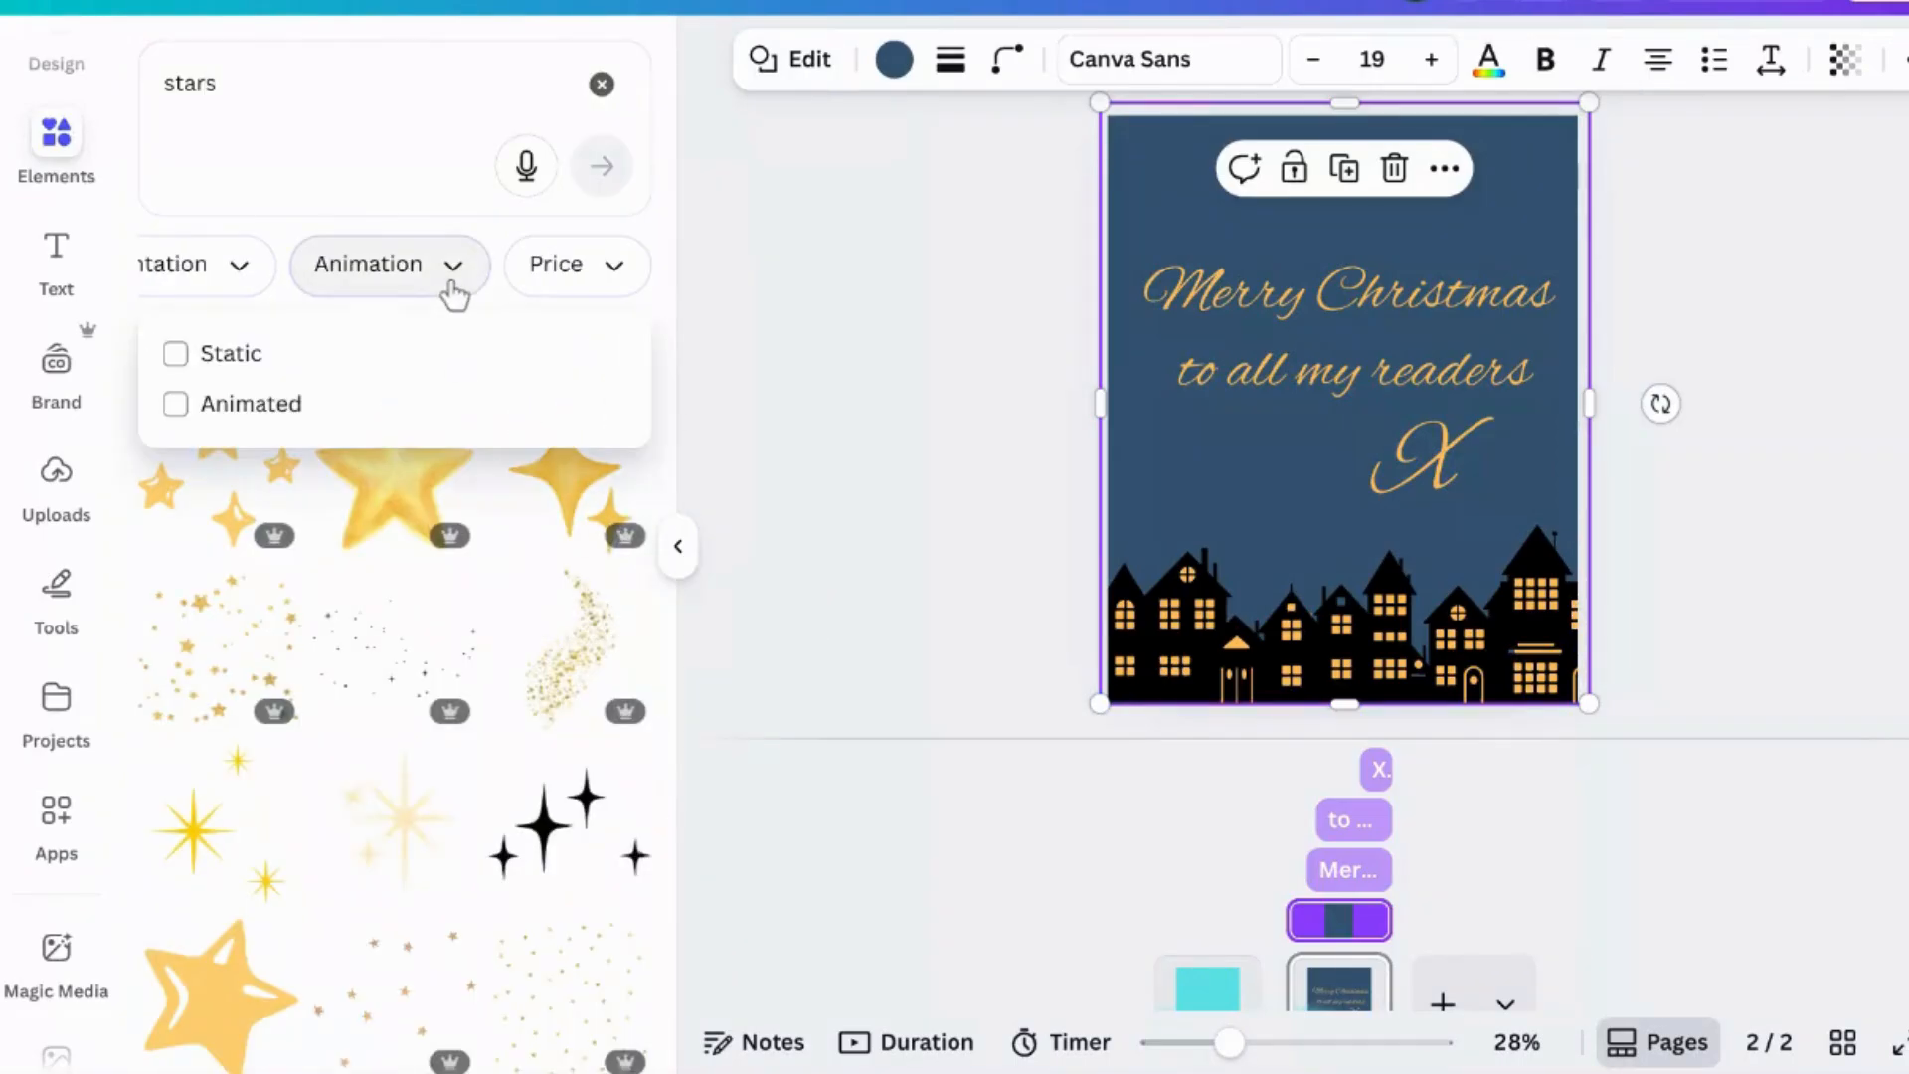
click(312, 403)
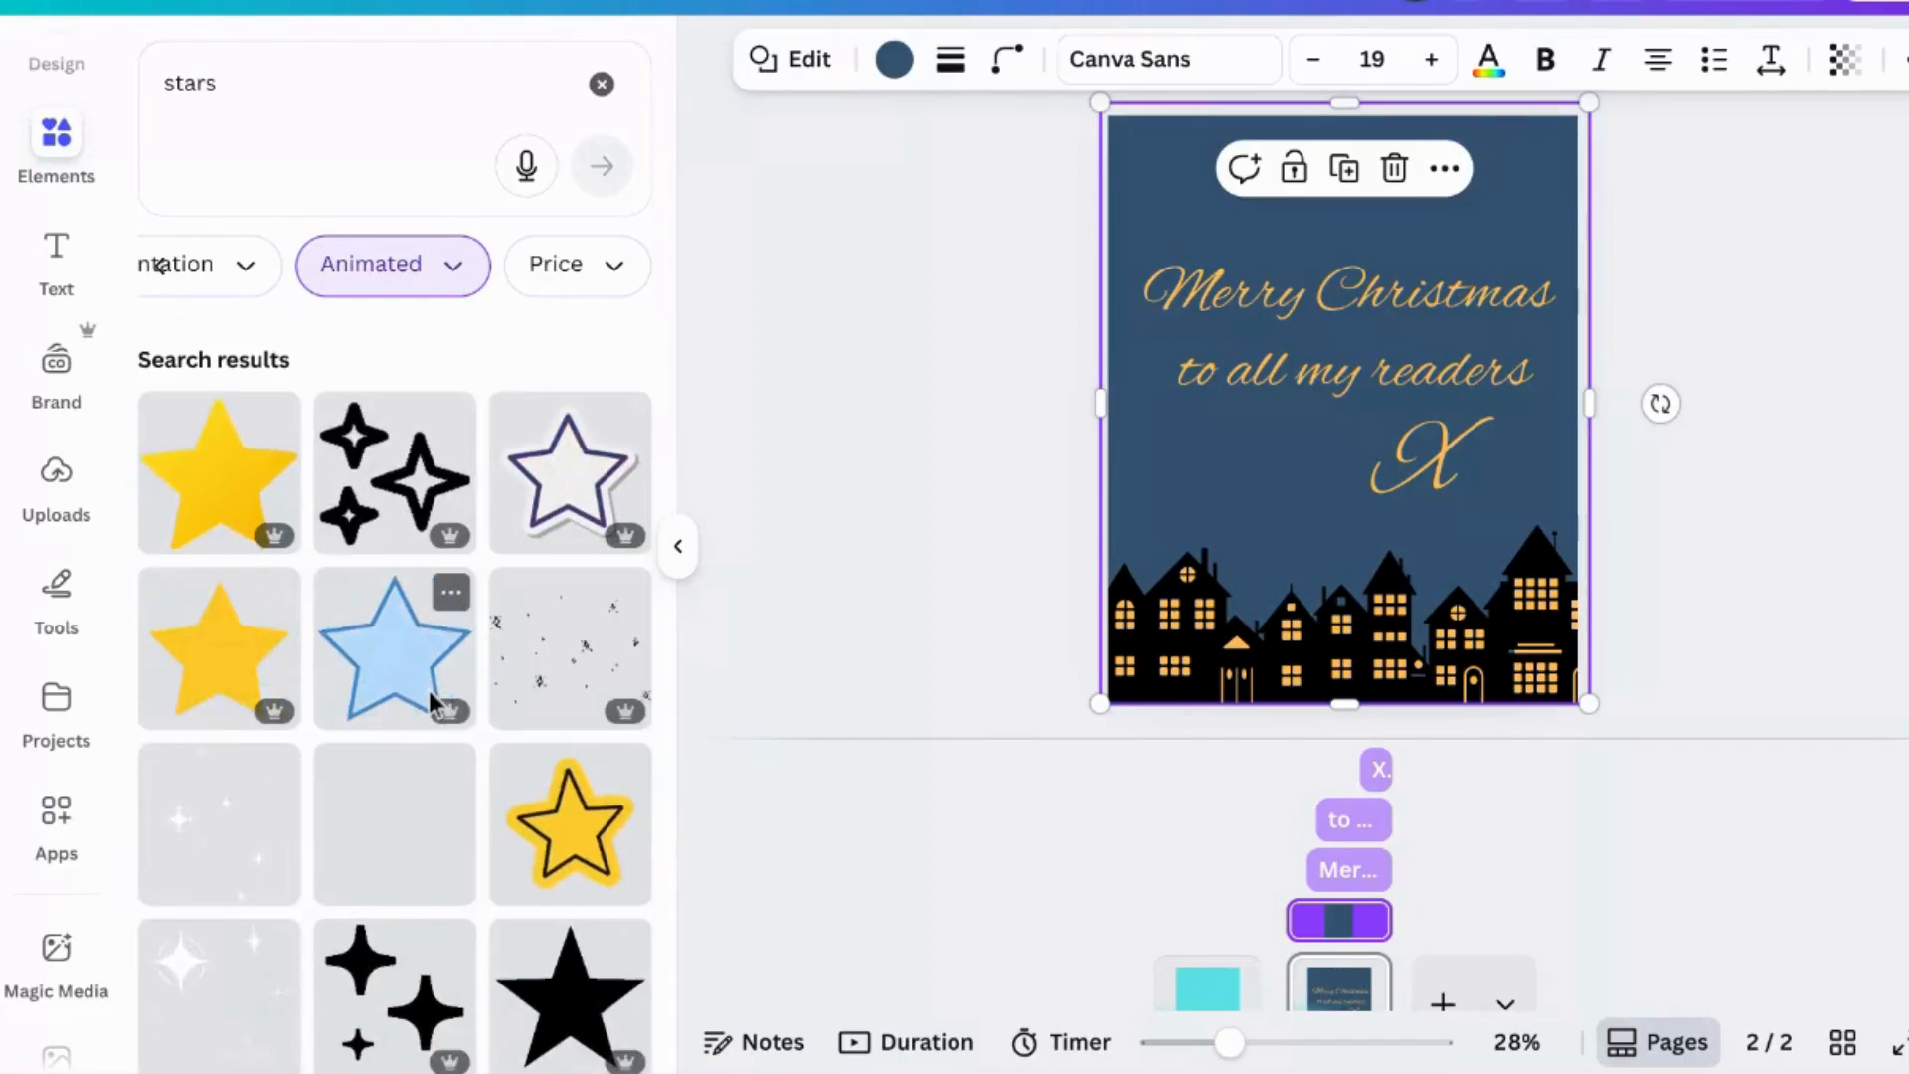
scroll(428, 690, down, 2)
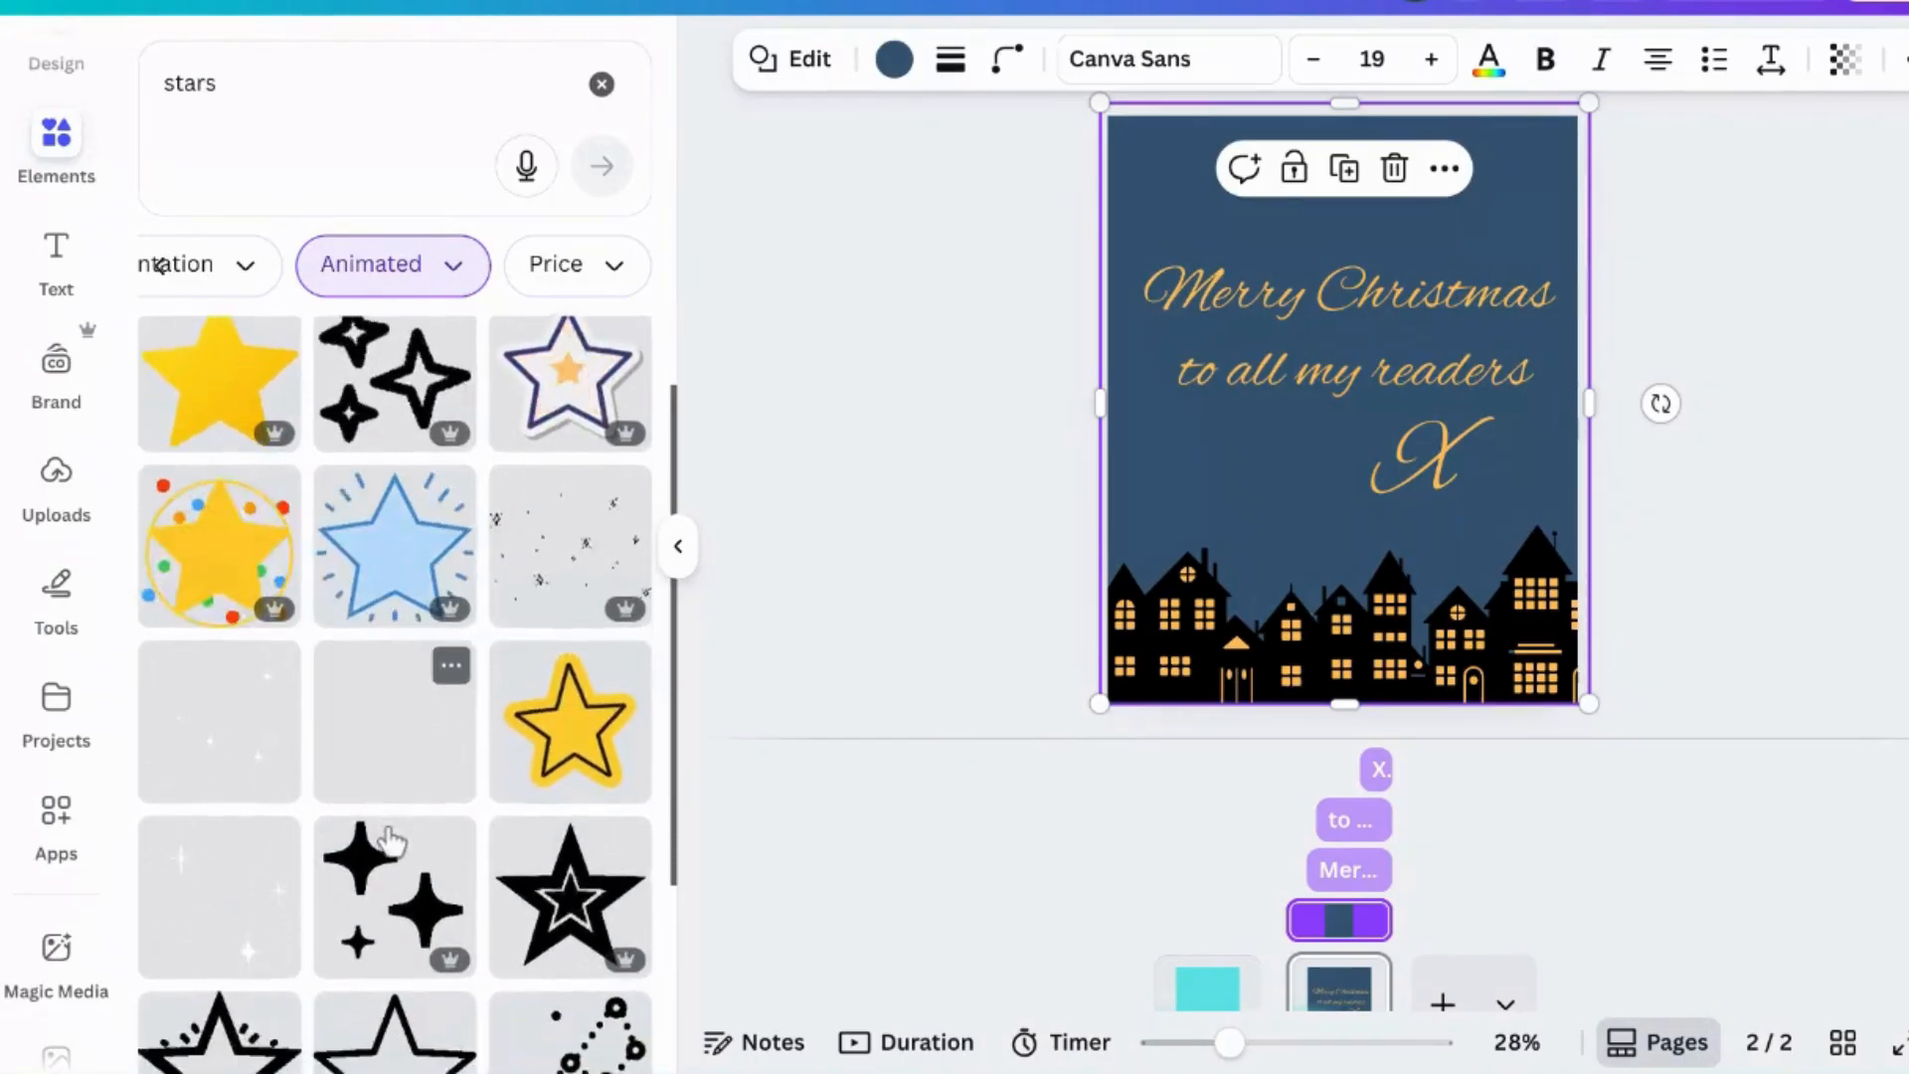
scroll(390, 840, down, 2)
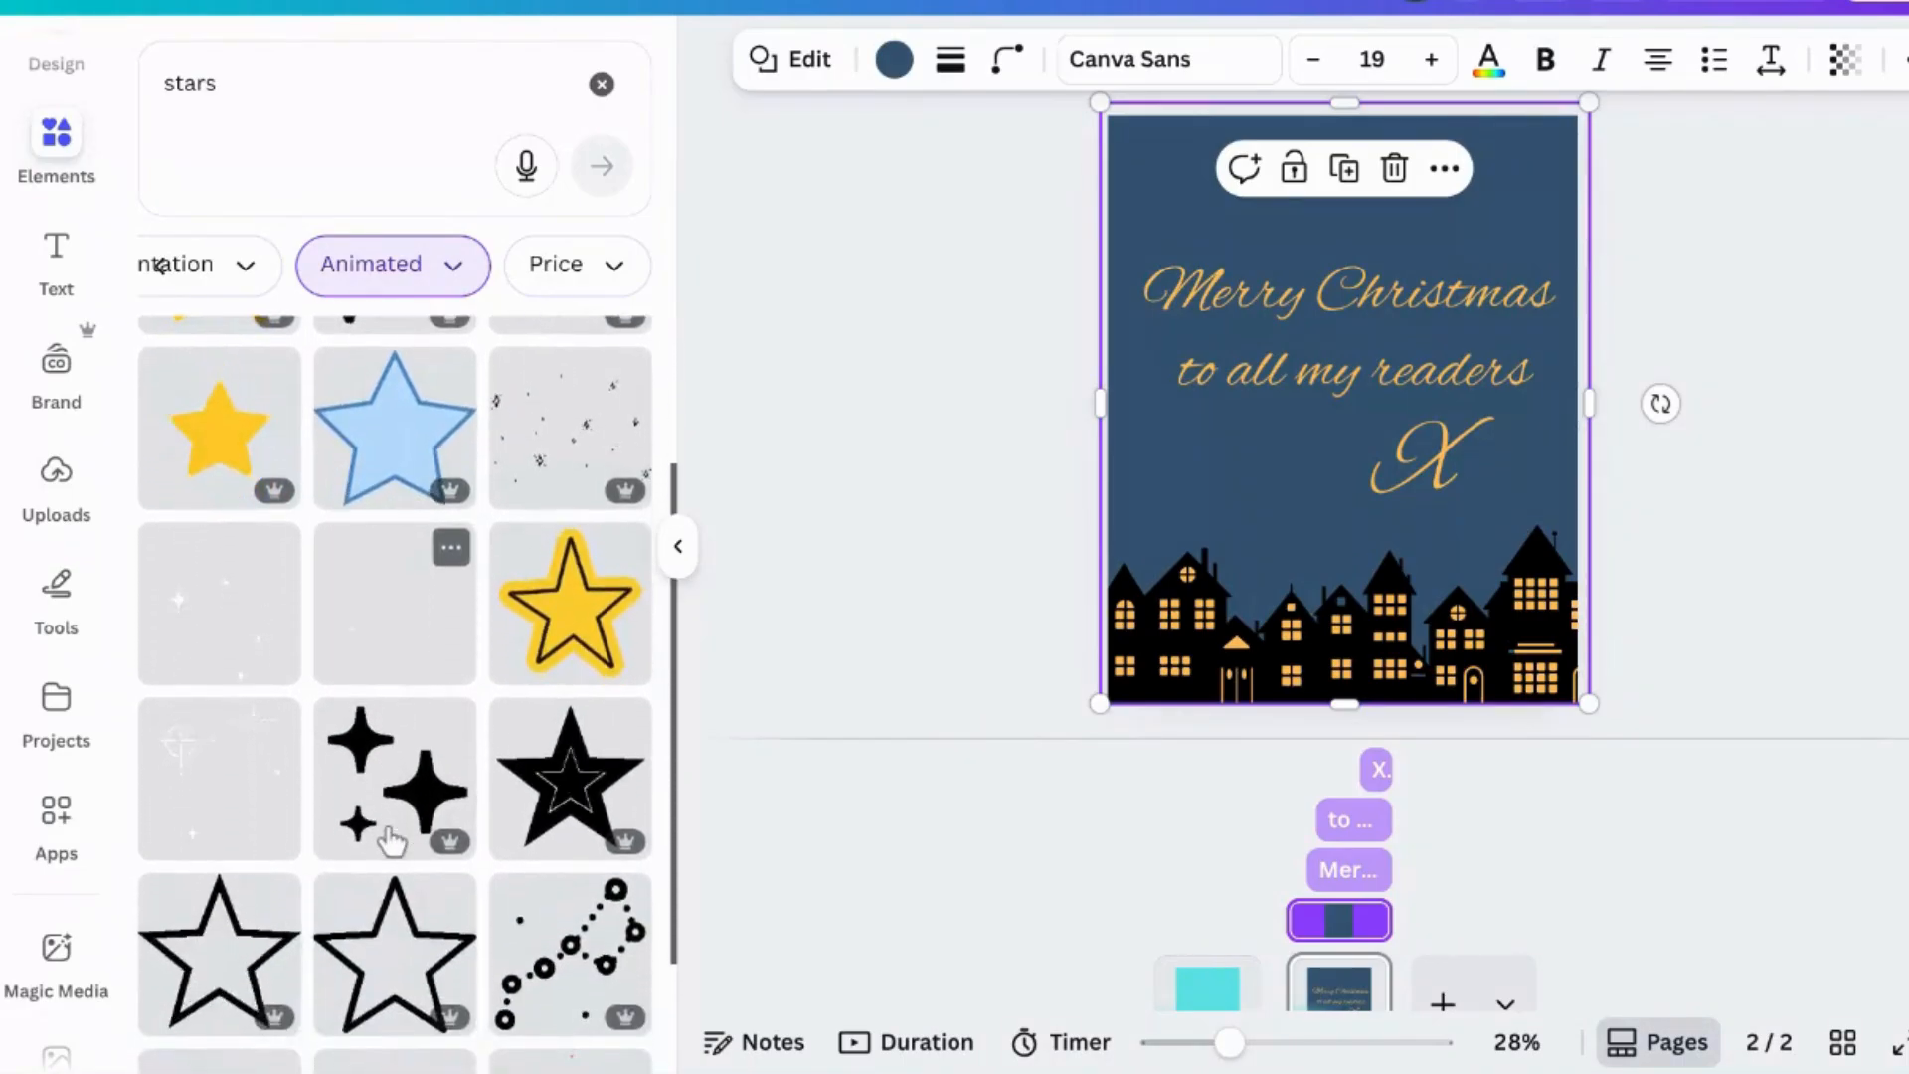
click(416, 637)
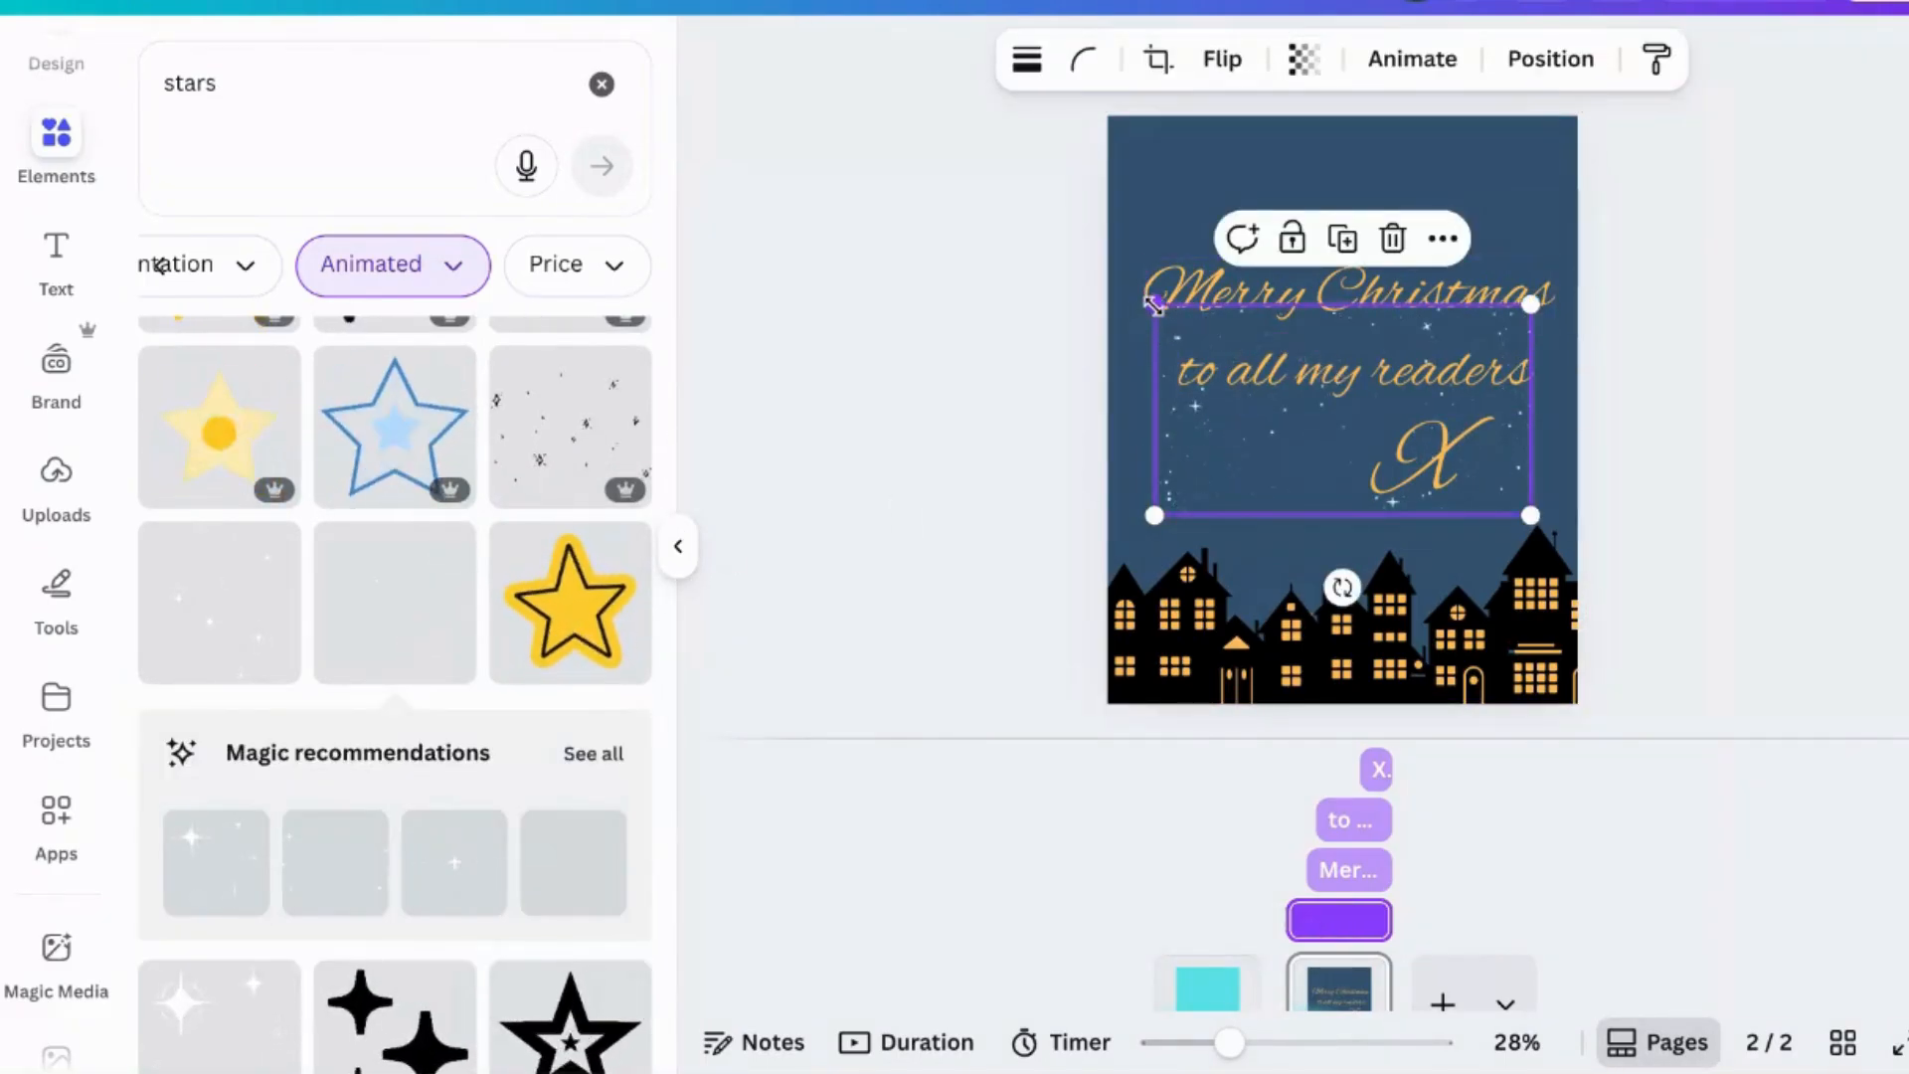
- Enlarge the stars graphic to cover the whole night sky above the houses
mouse_move(1143, 259)
mouse_down()
mouse_move(1057, 132)
mouse_move(1135, 256)
mouse_up()
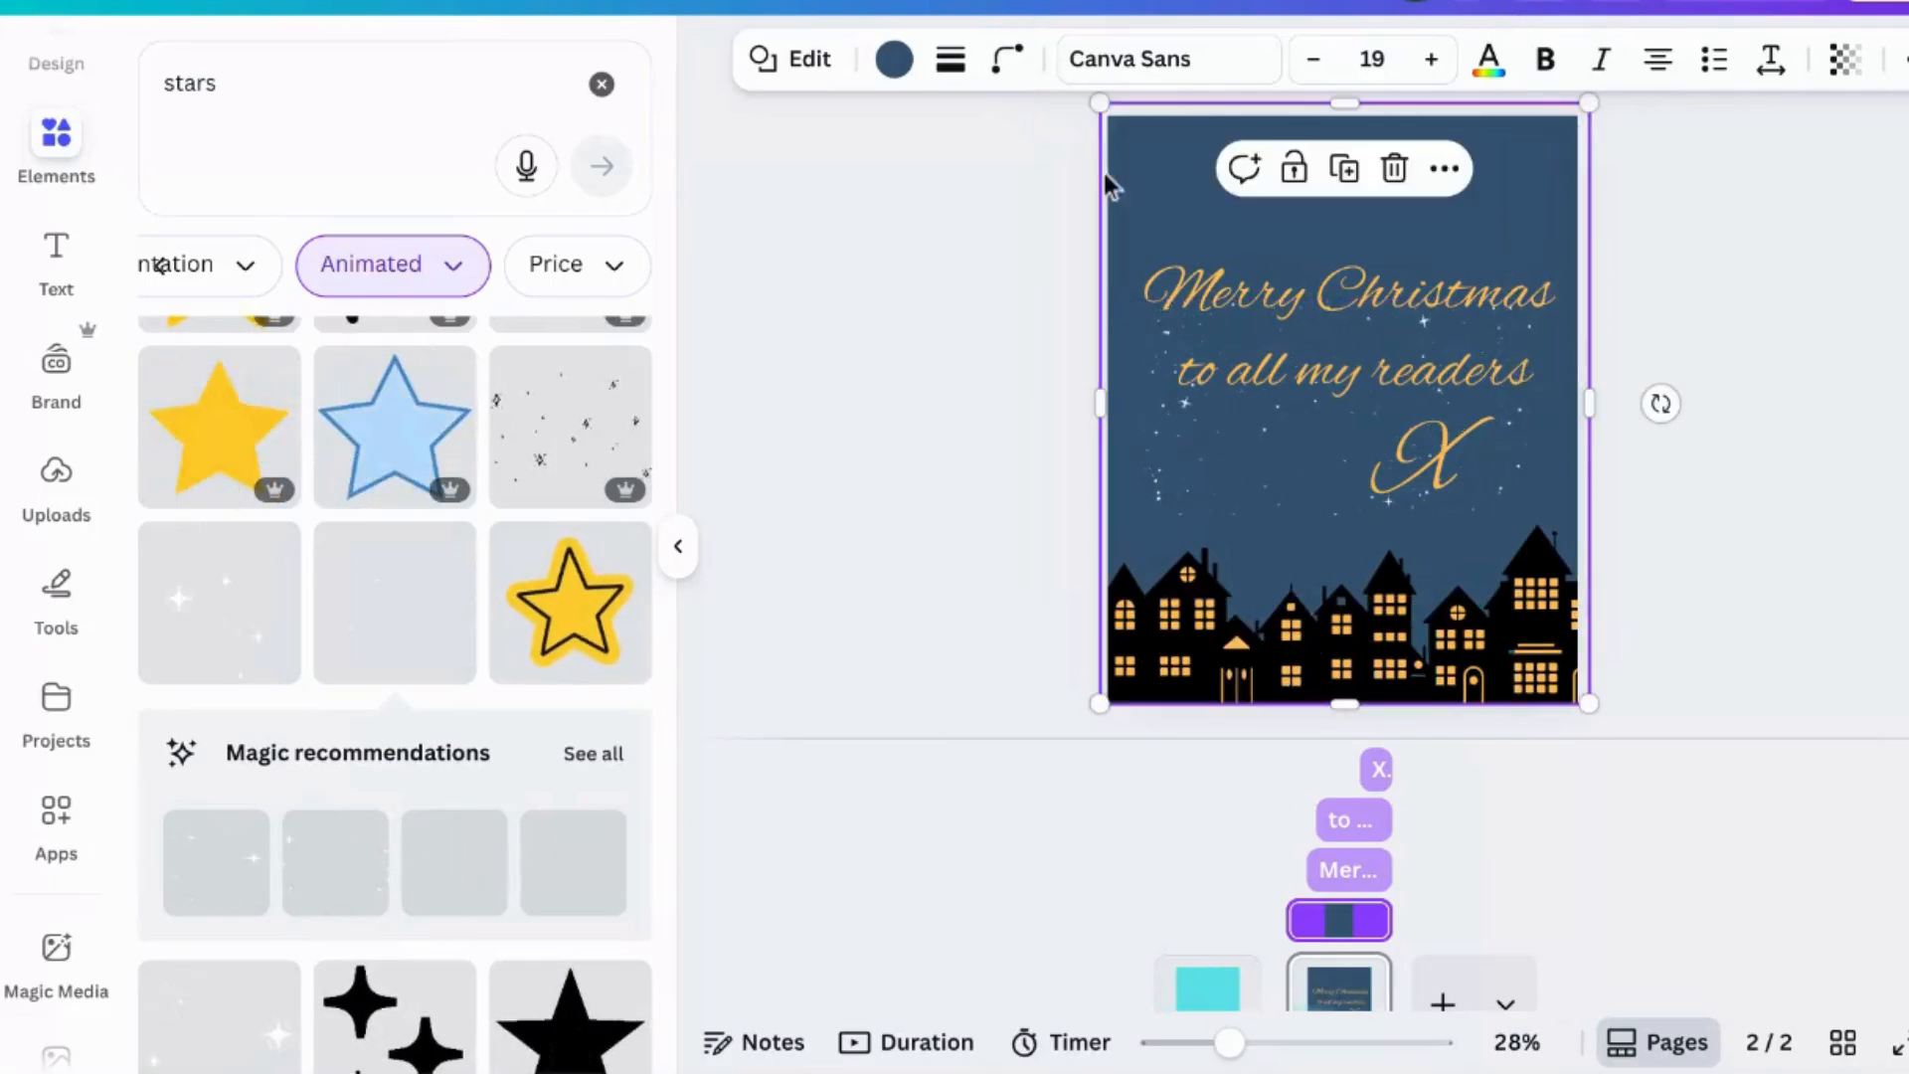
click(1351, 465)
drag(1144, 298, 861, 60)
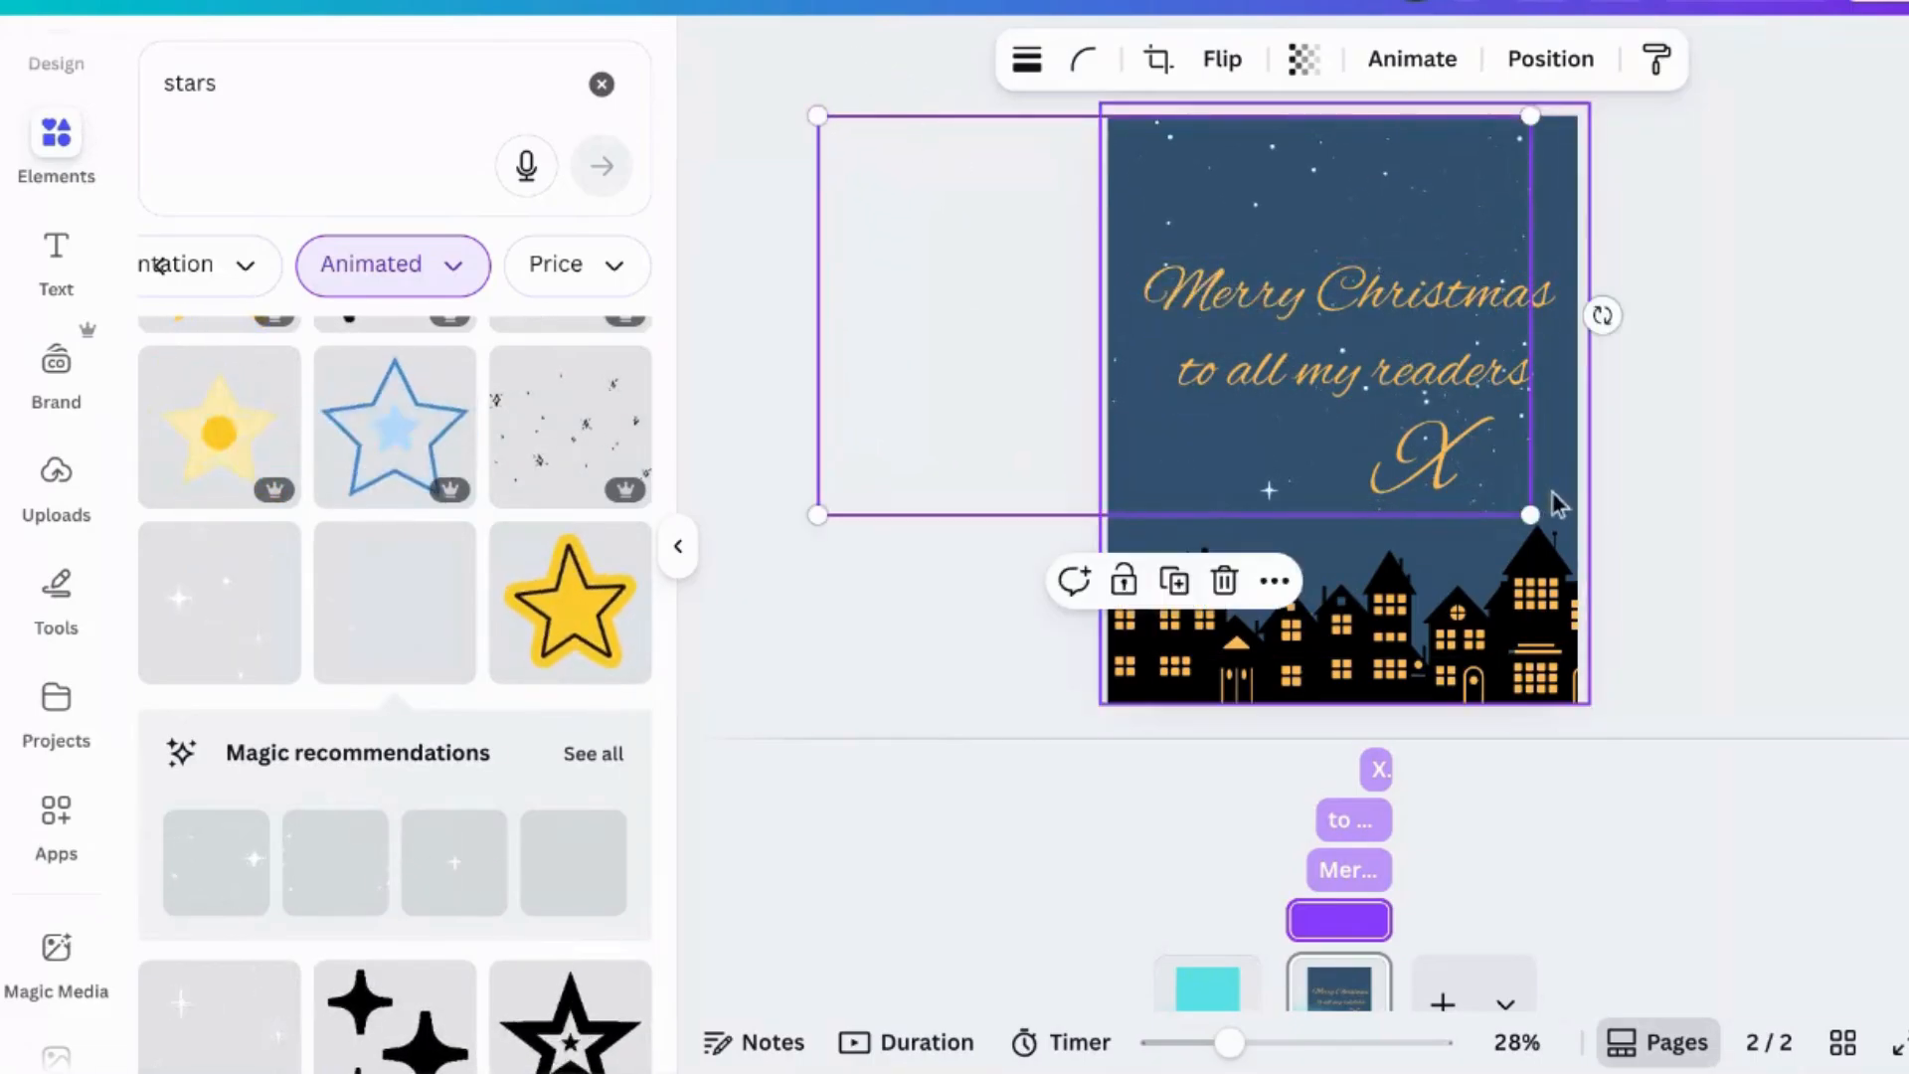
drag(1530, 514, 1778, 586)
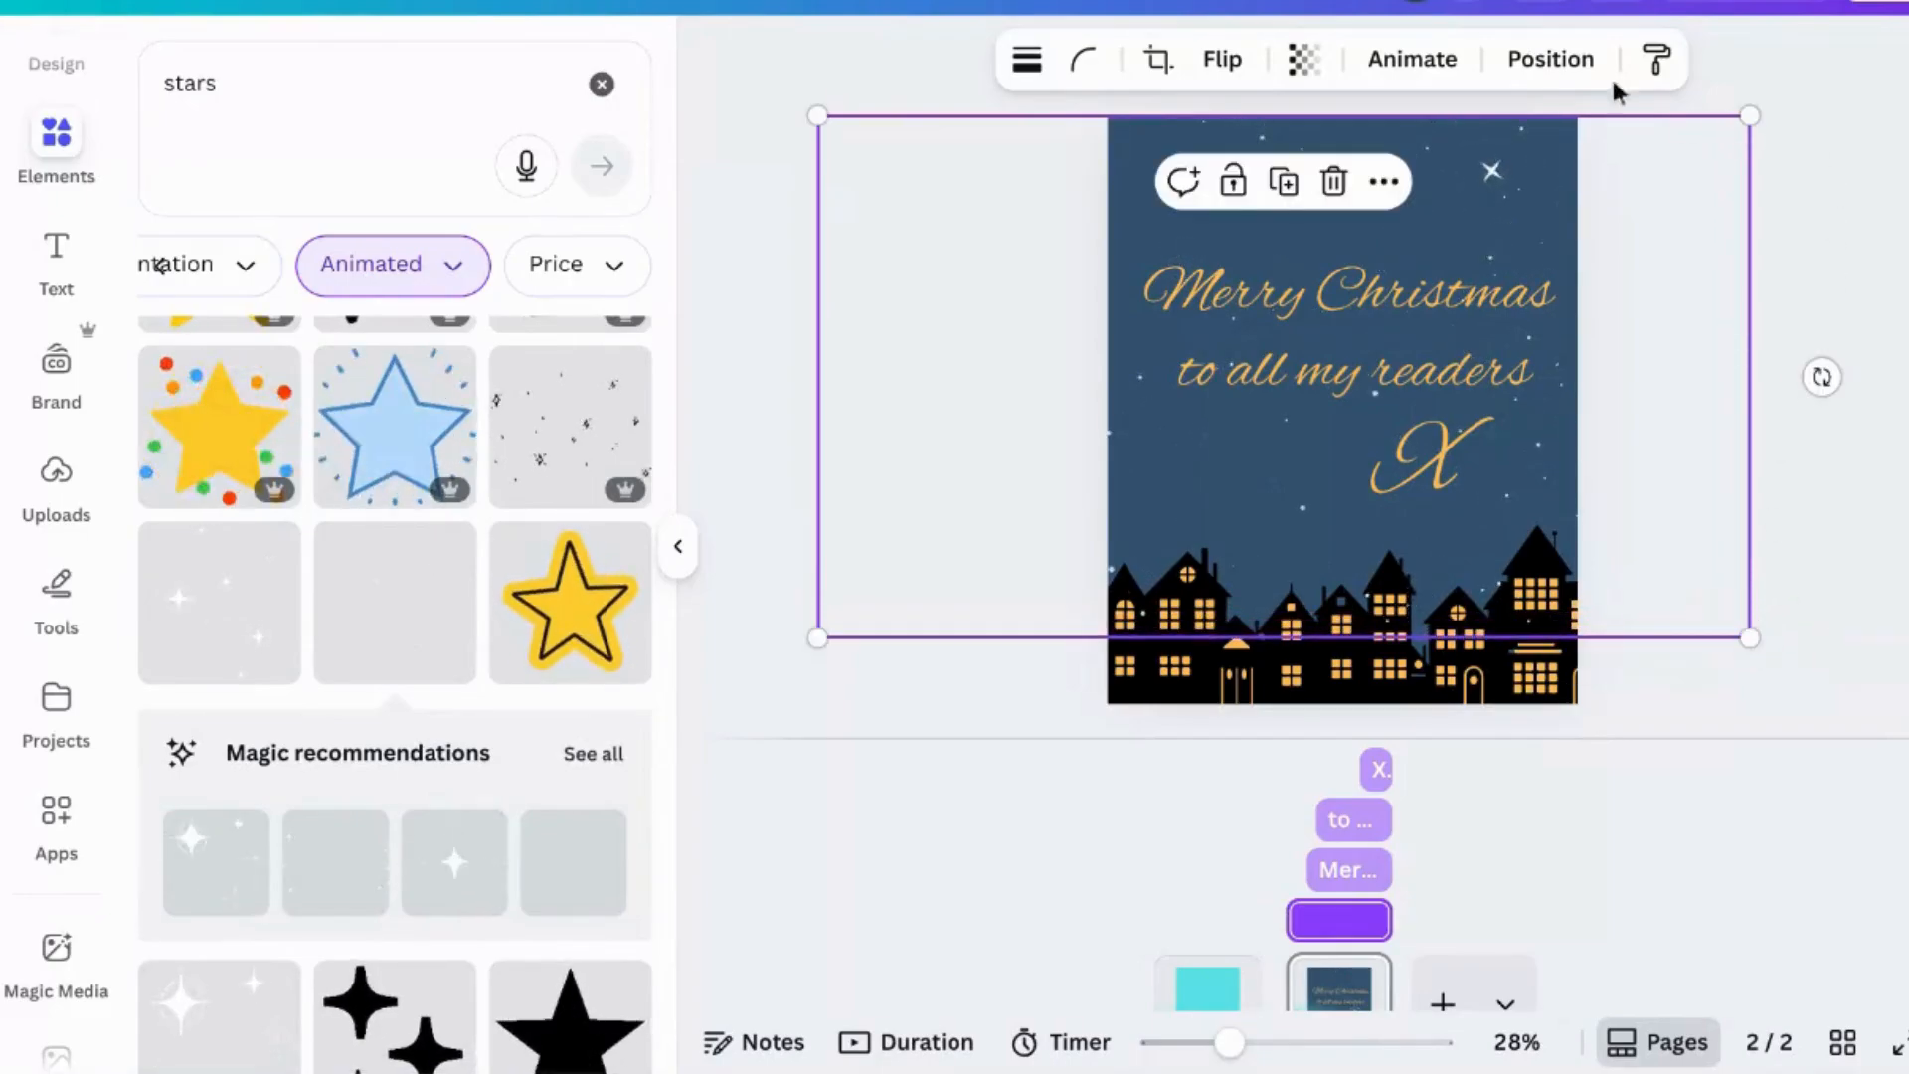
- Move the stars layer down behind the houses, just above the dark background
click(1534, 68)
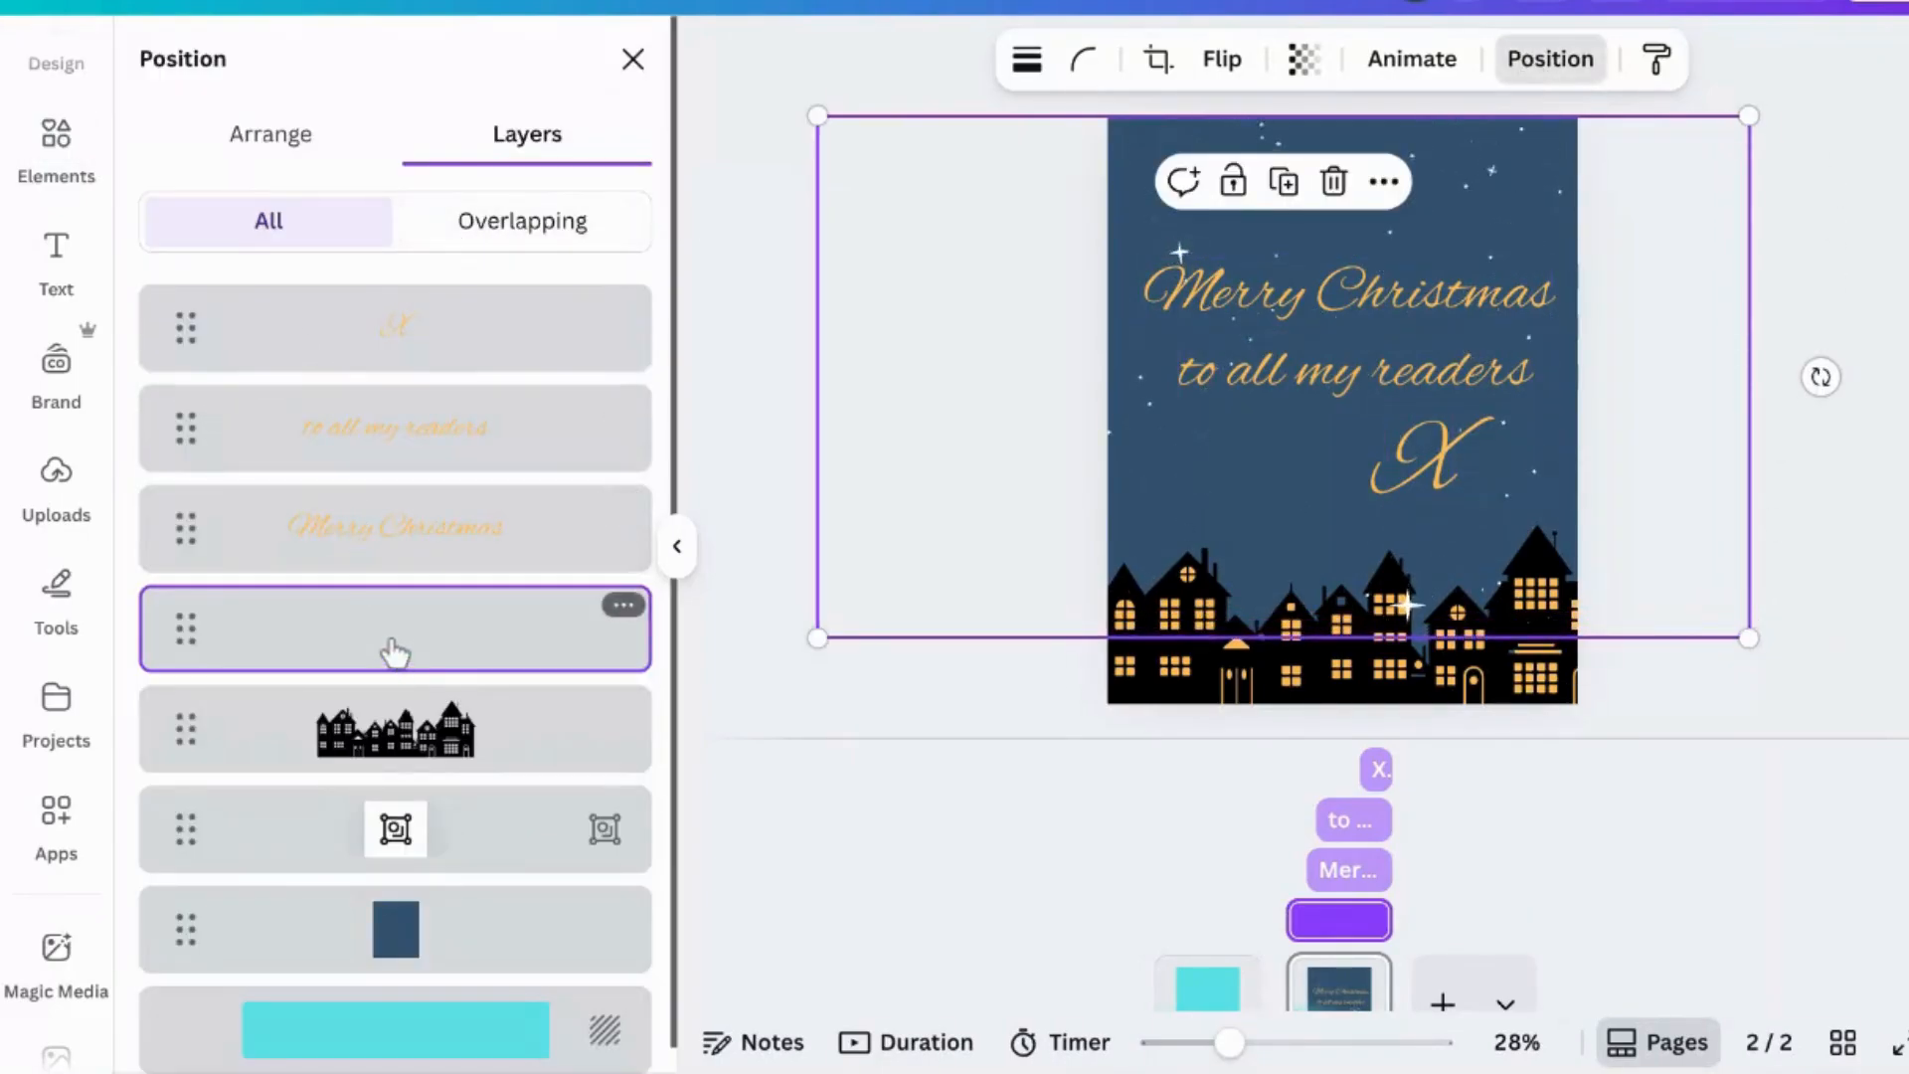
drag(392, 652, 392, 906)
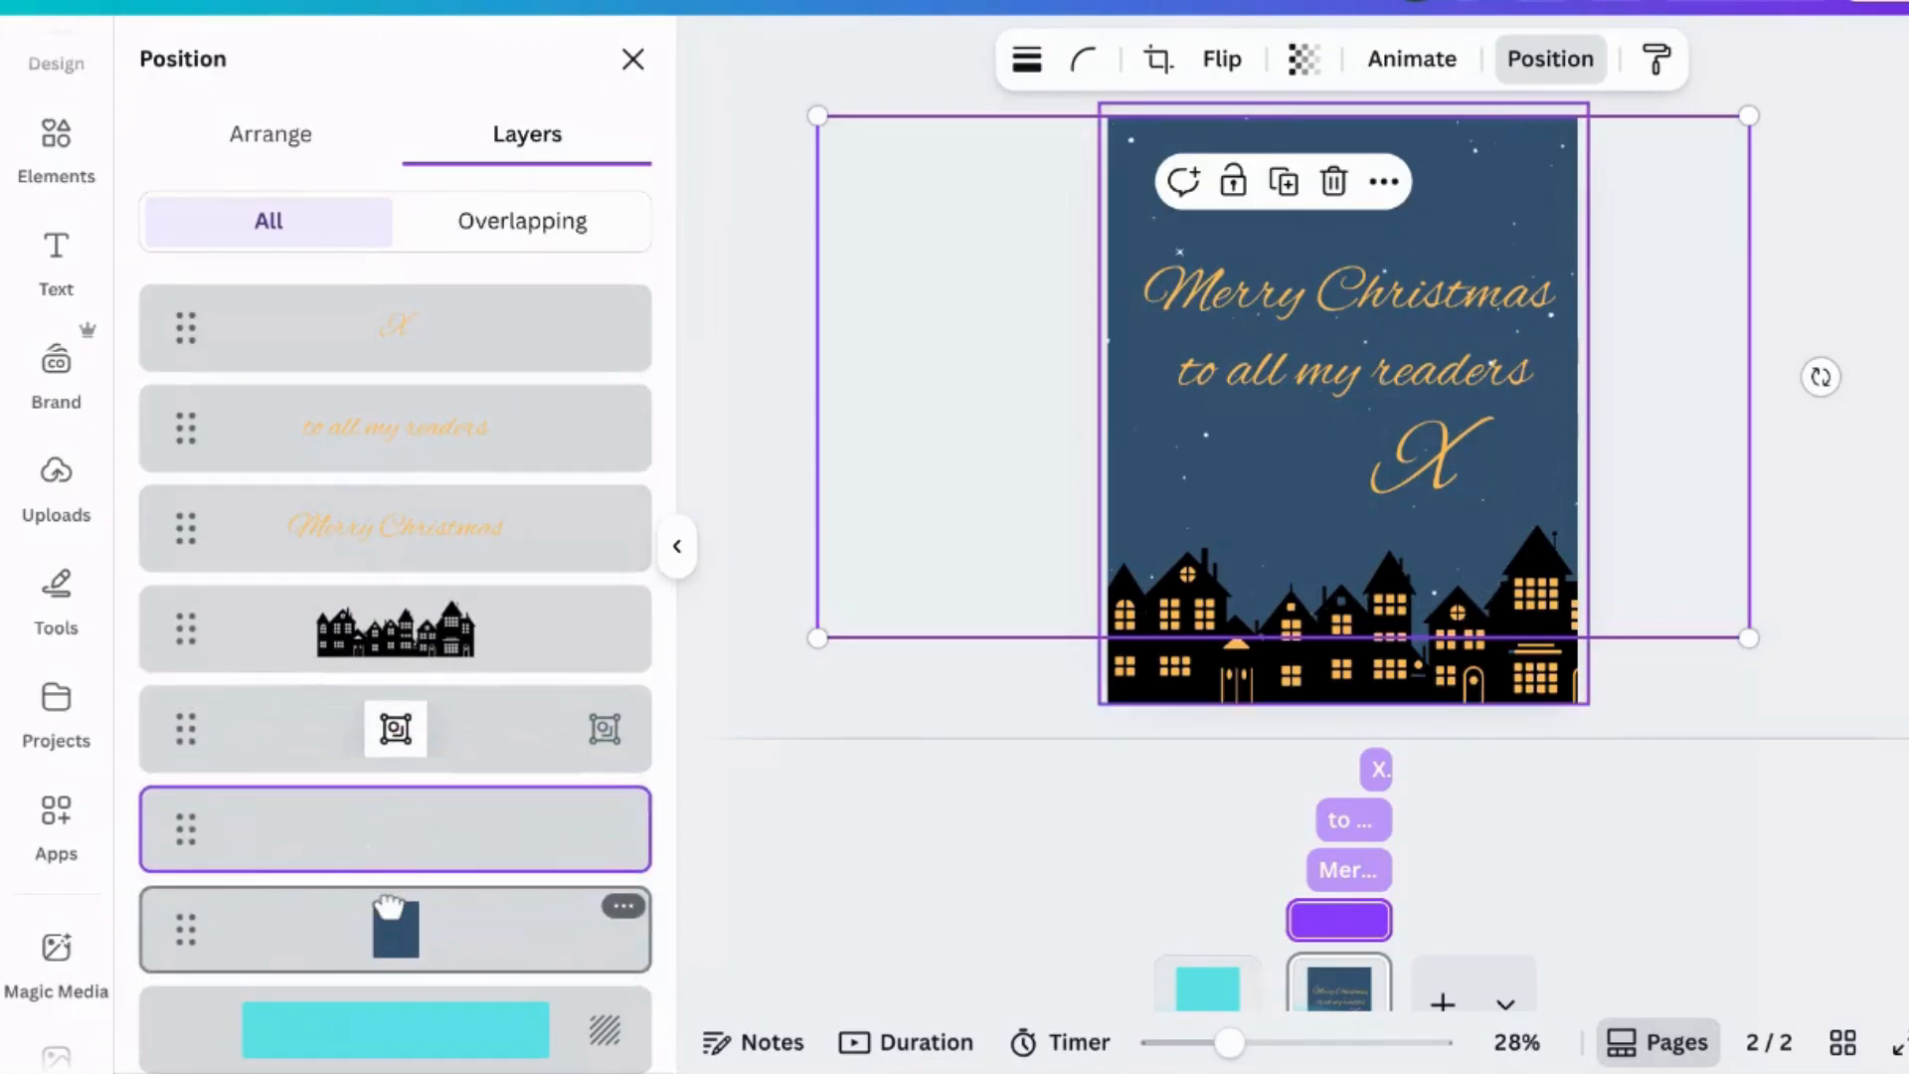
click(633, 60)
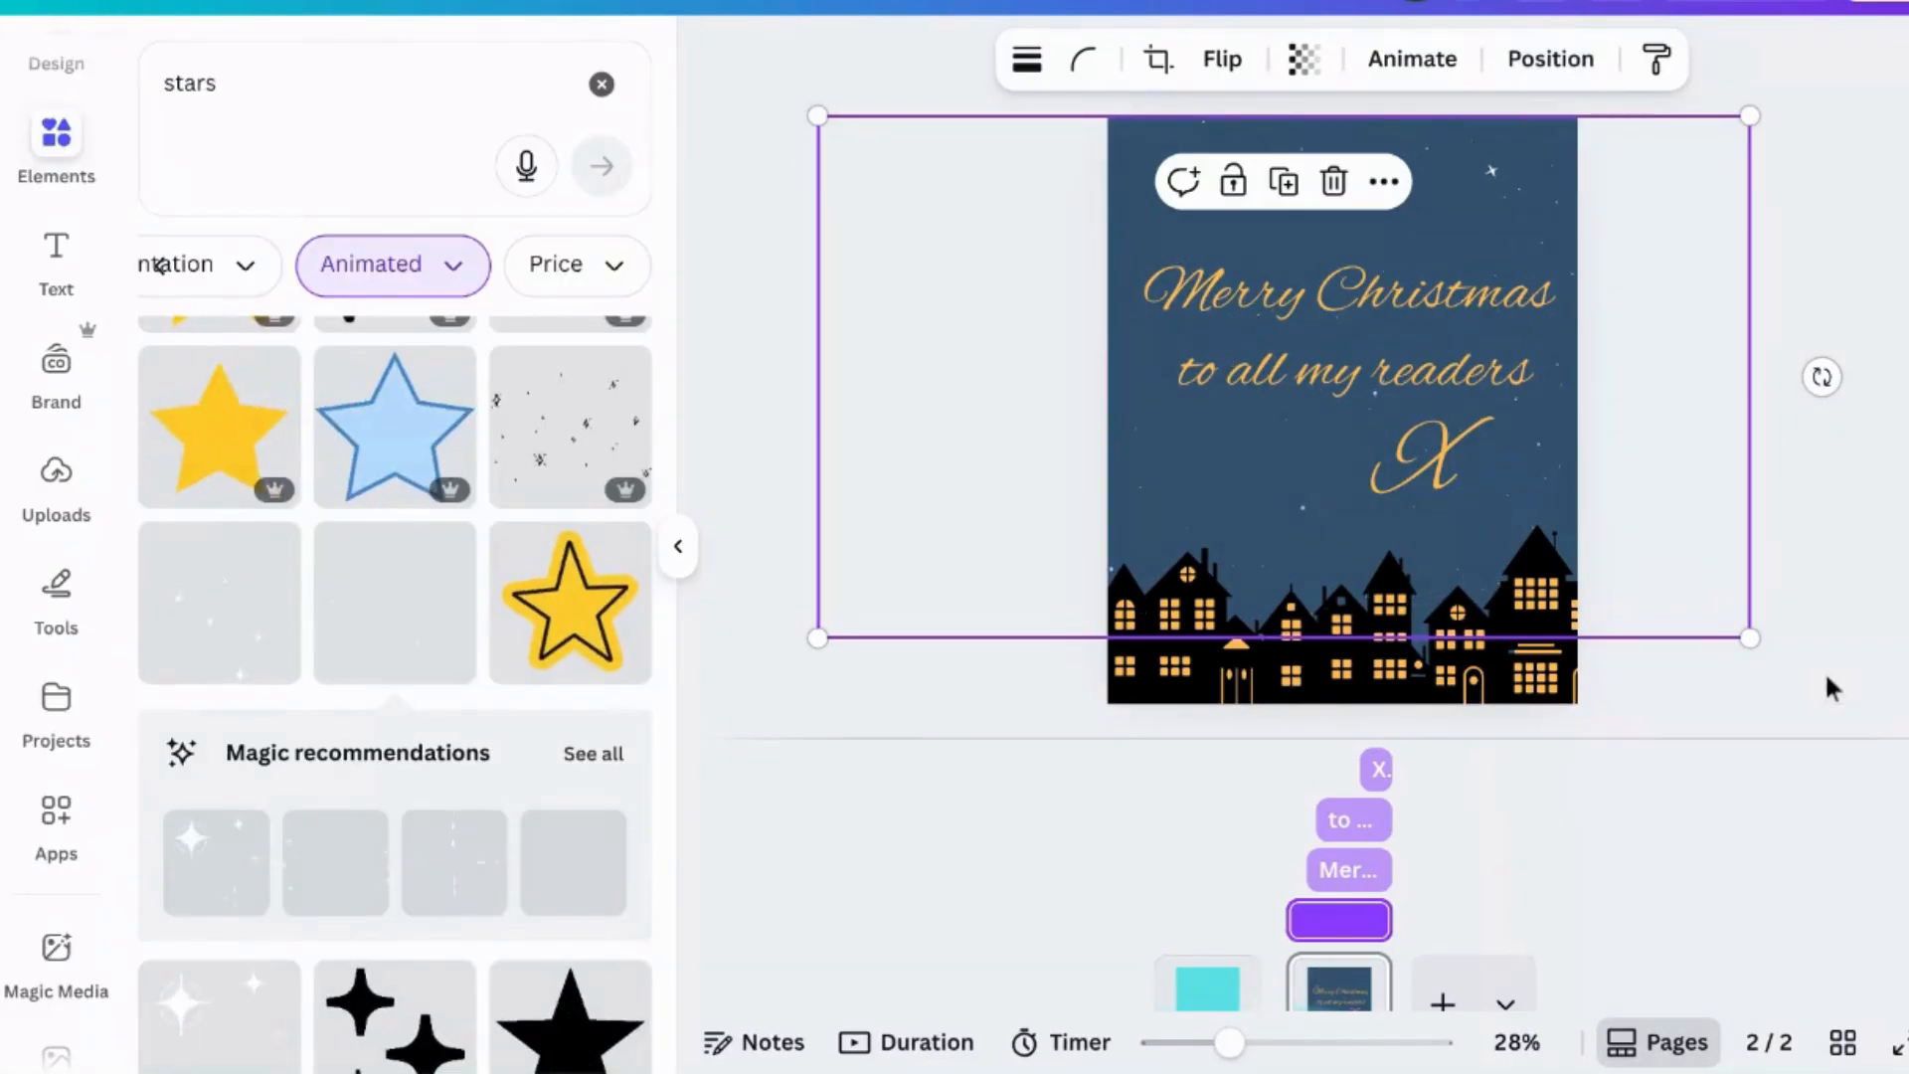
- Shorten the stars' time bar so they appear near the end, and preview the animation
drag(1293, 923, 1375, 916)
click(1676, 827)
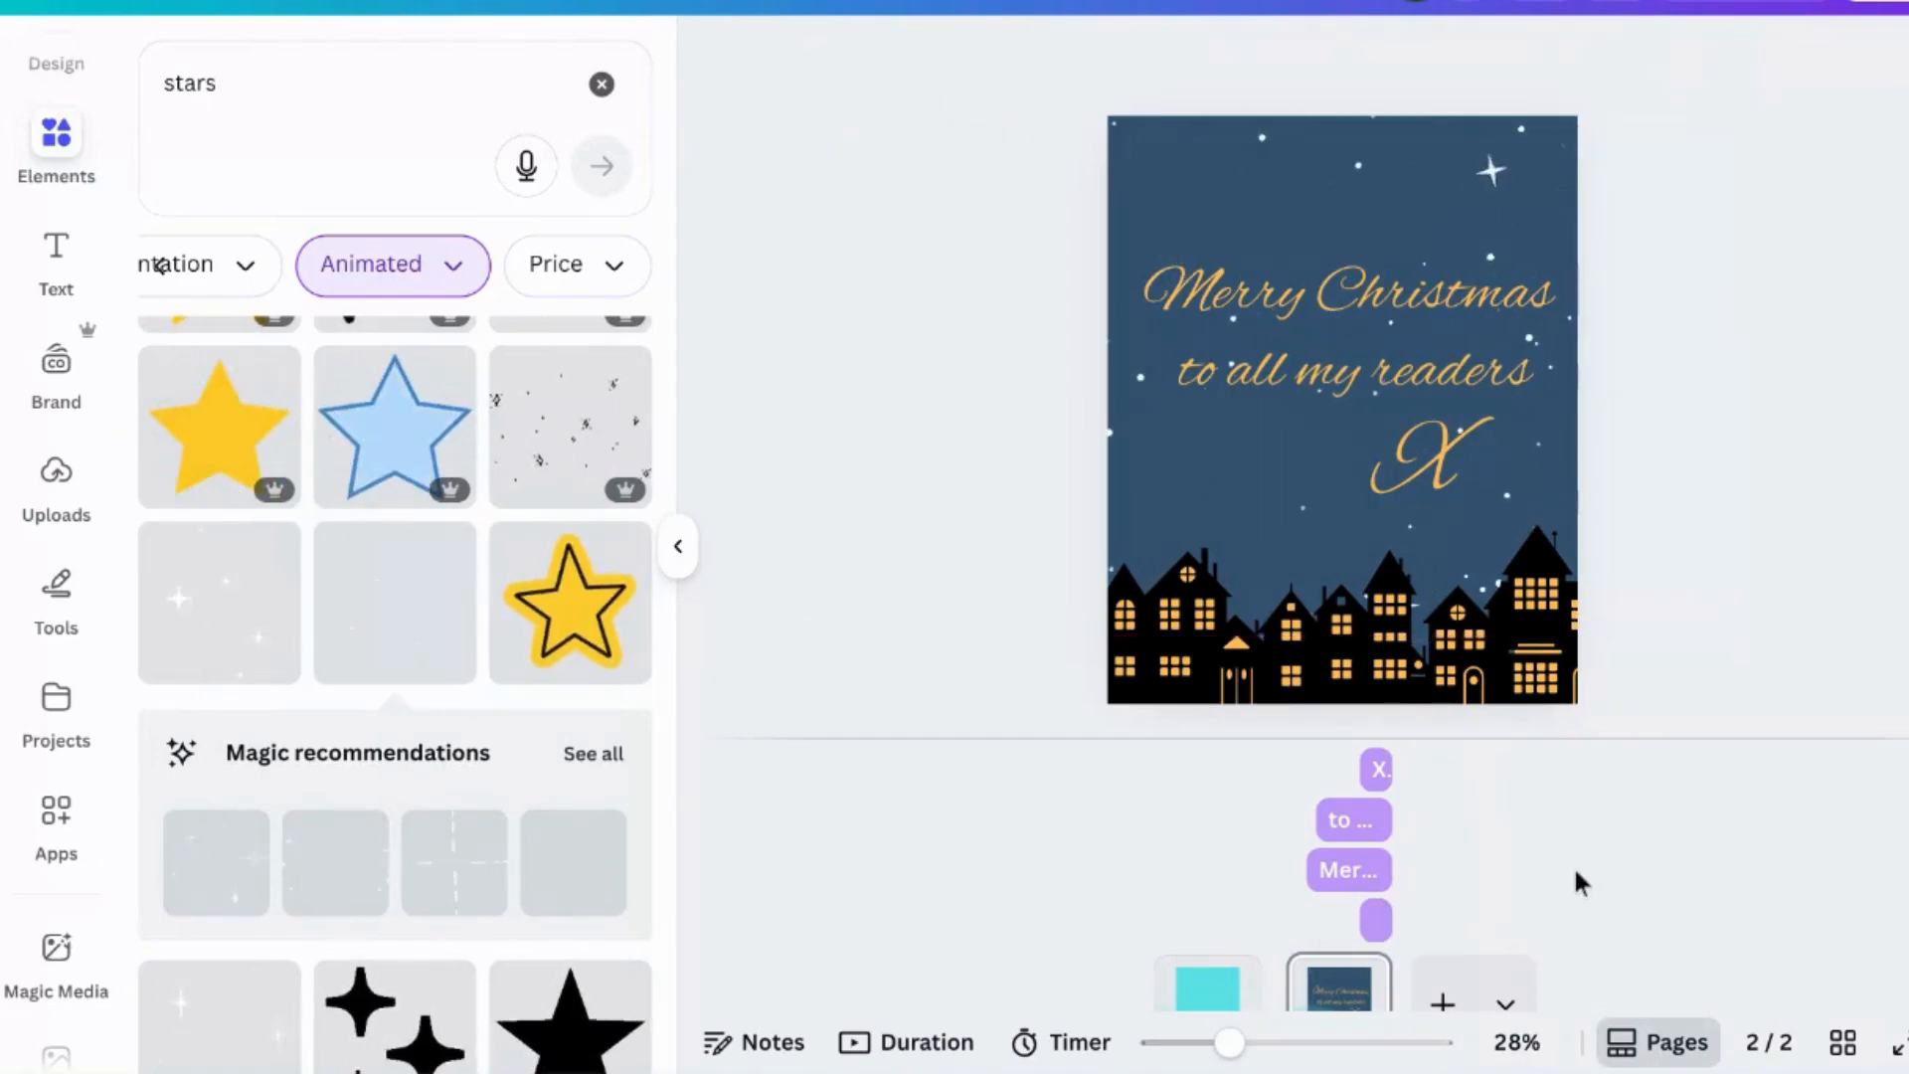
click(1768, 6)
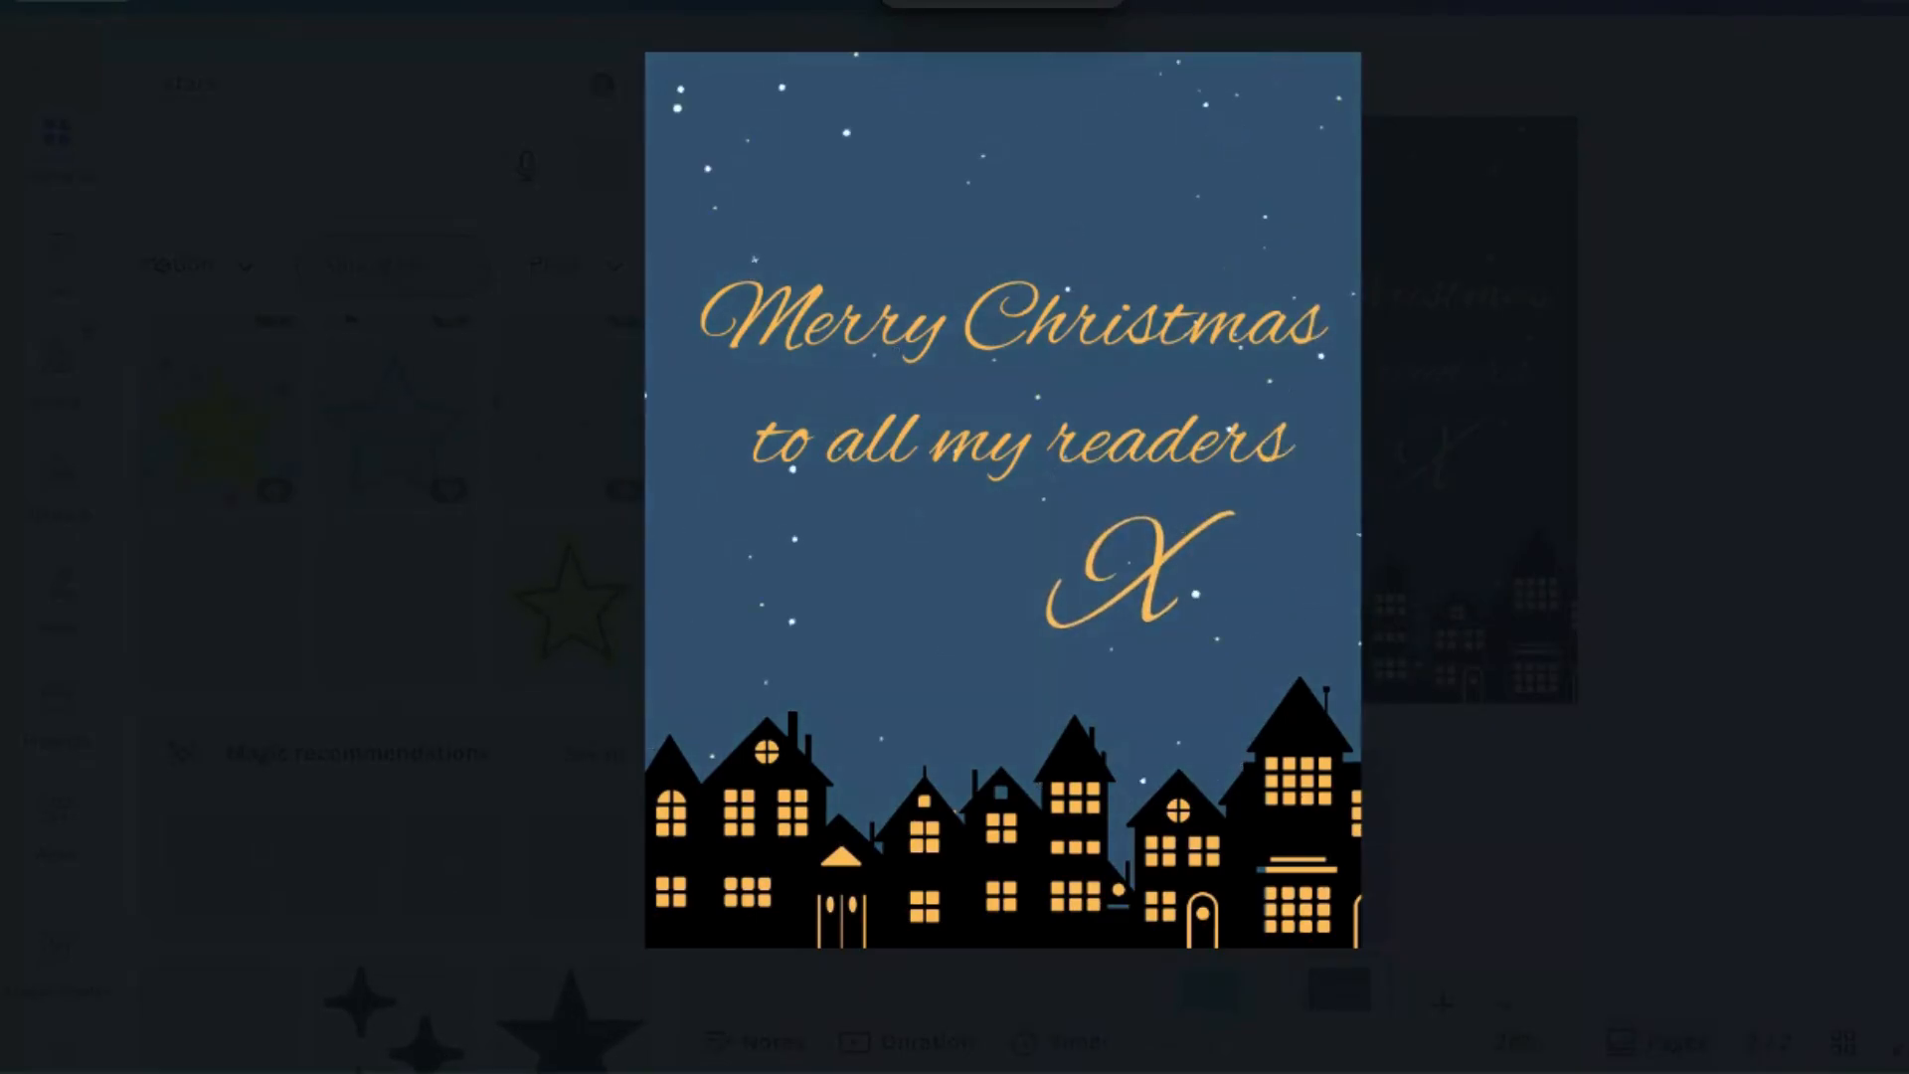
key(Escape)
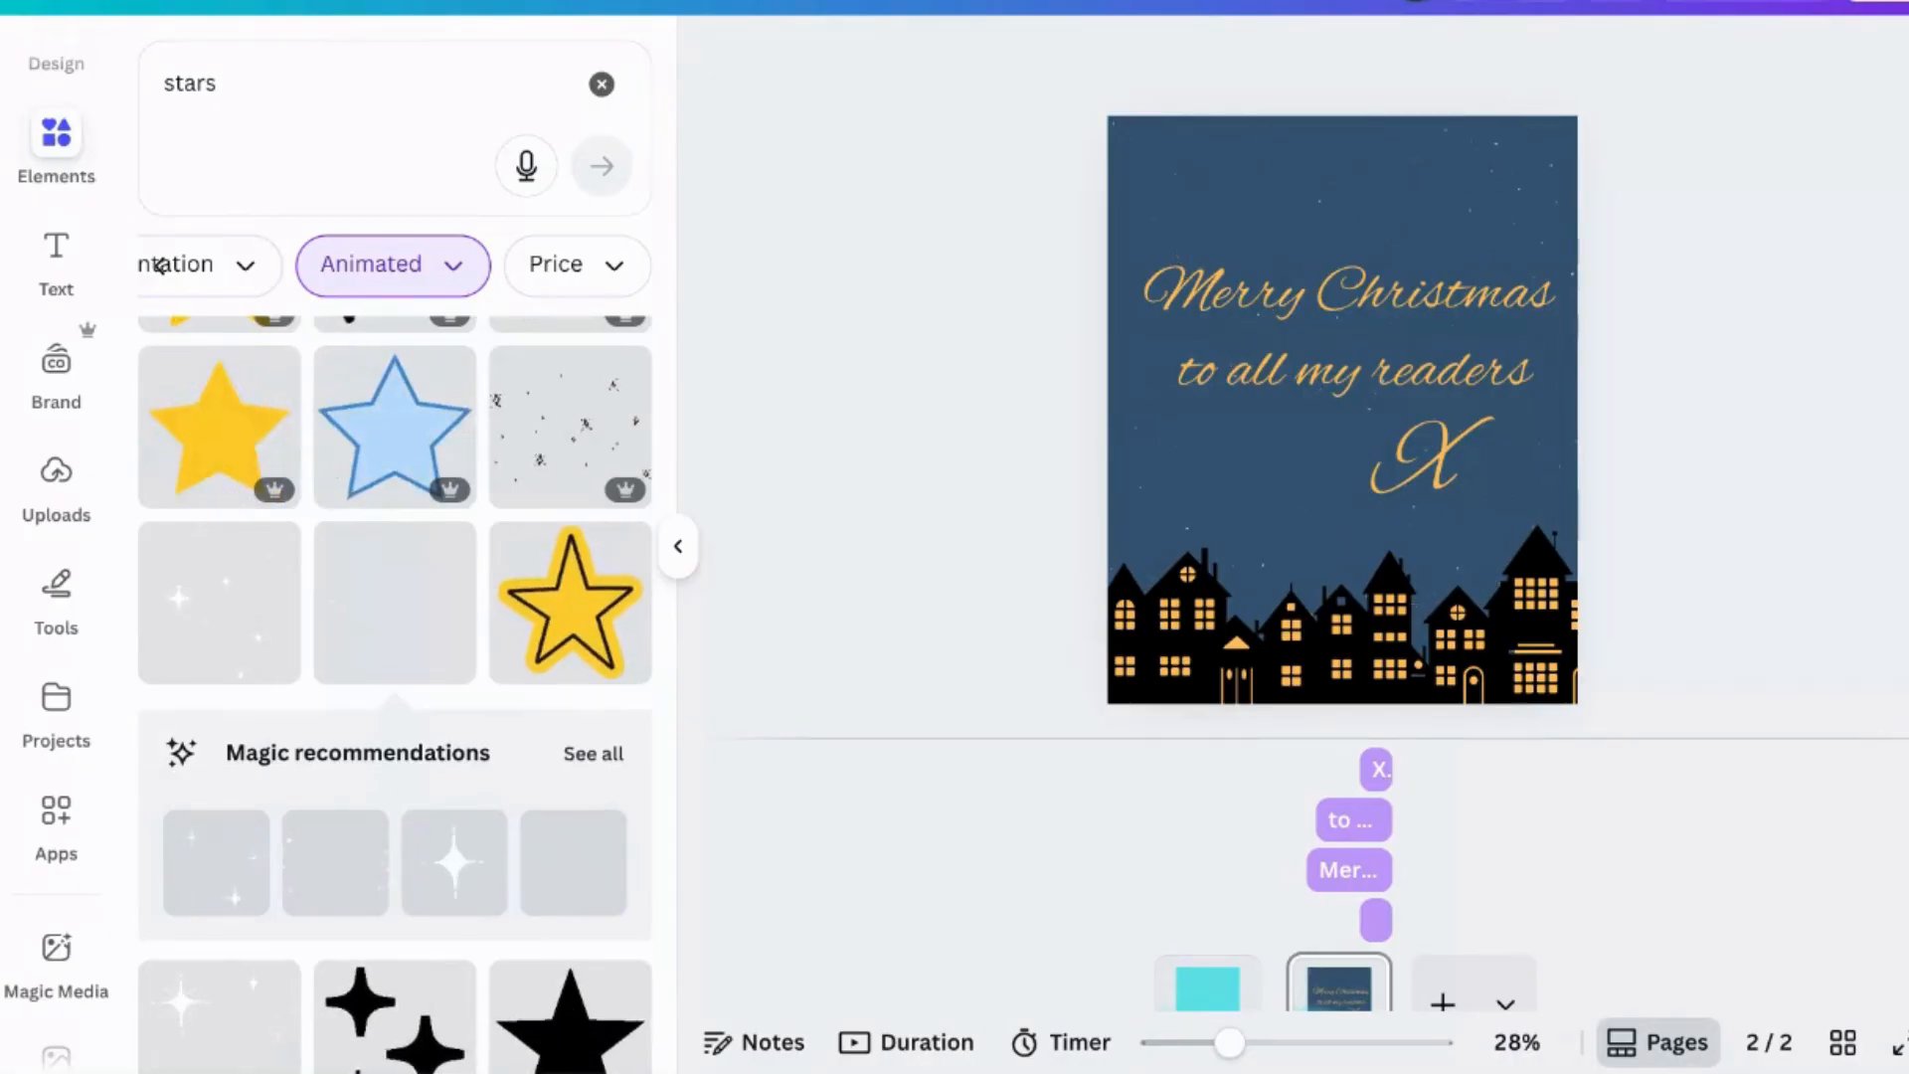